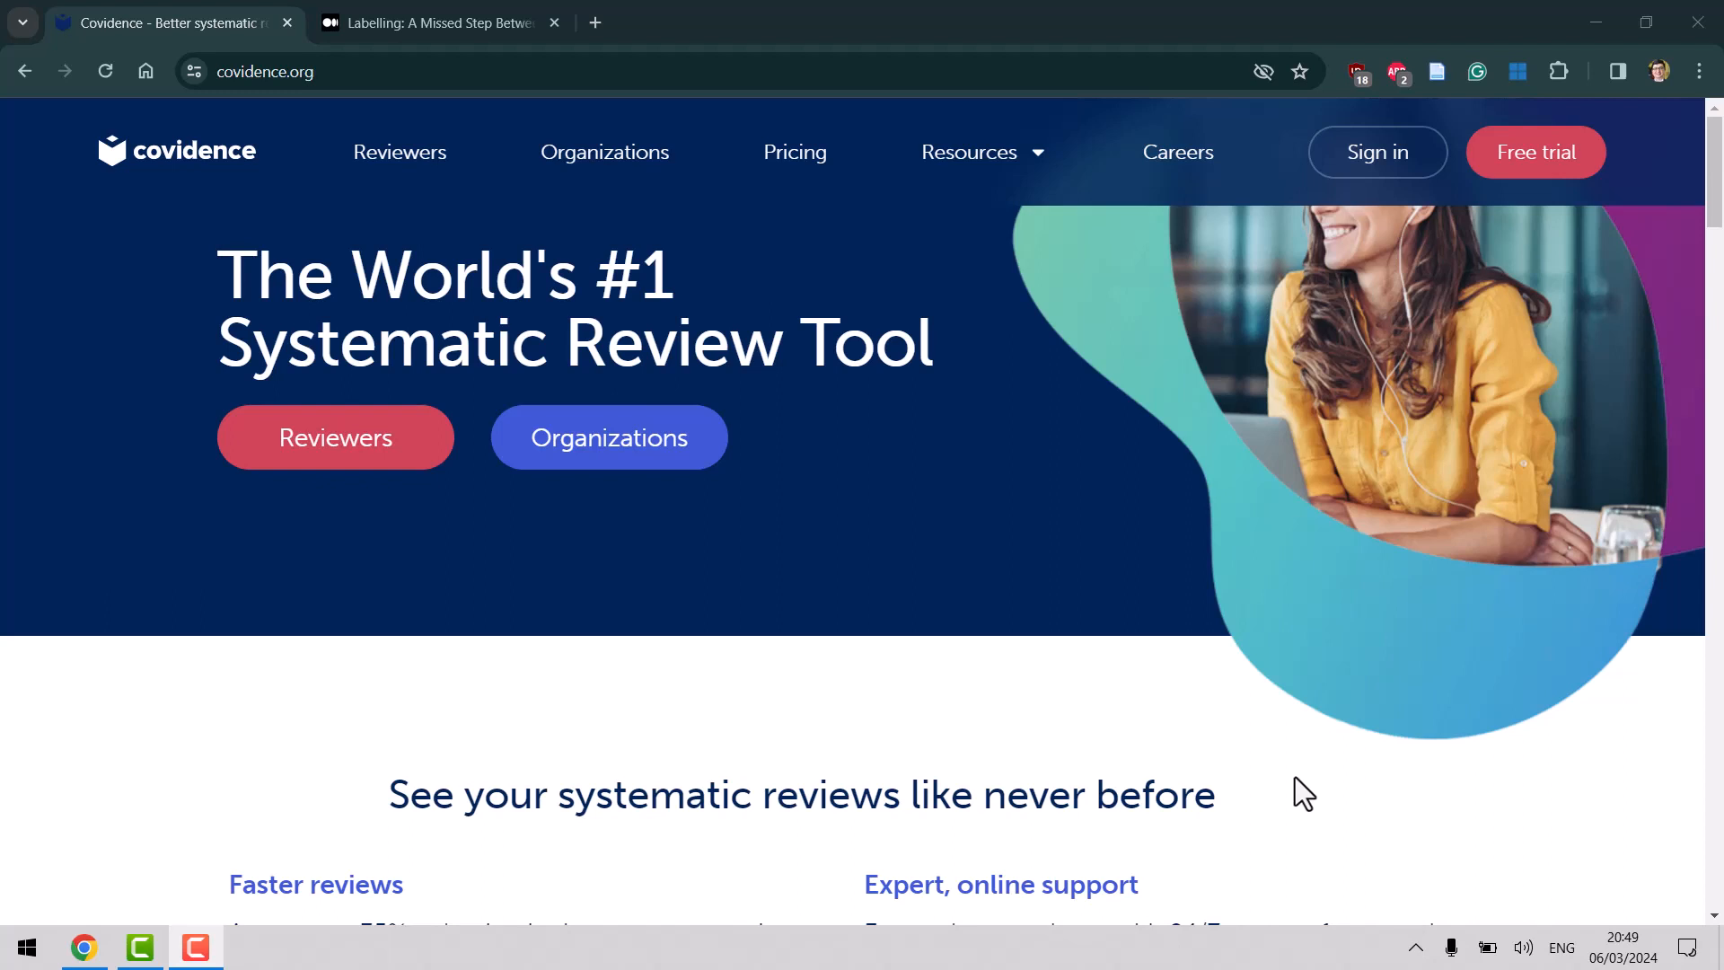
# Sign in to Covidence and start a new review from Your reviews.
pyautogui.click(1377, 153)
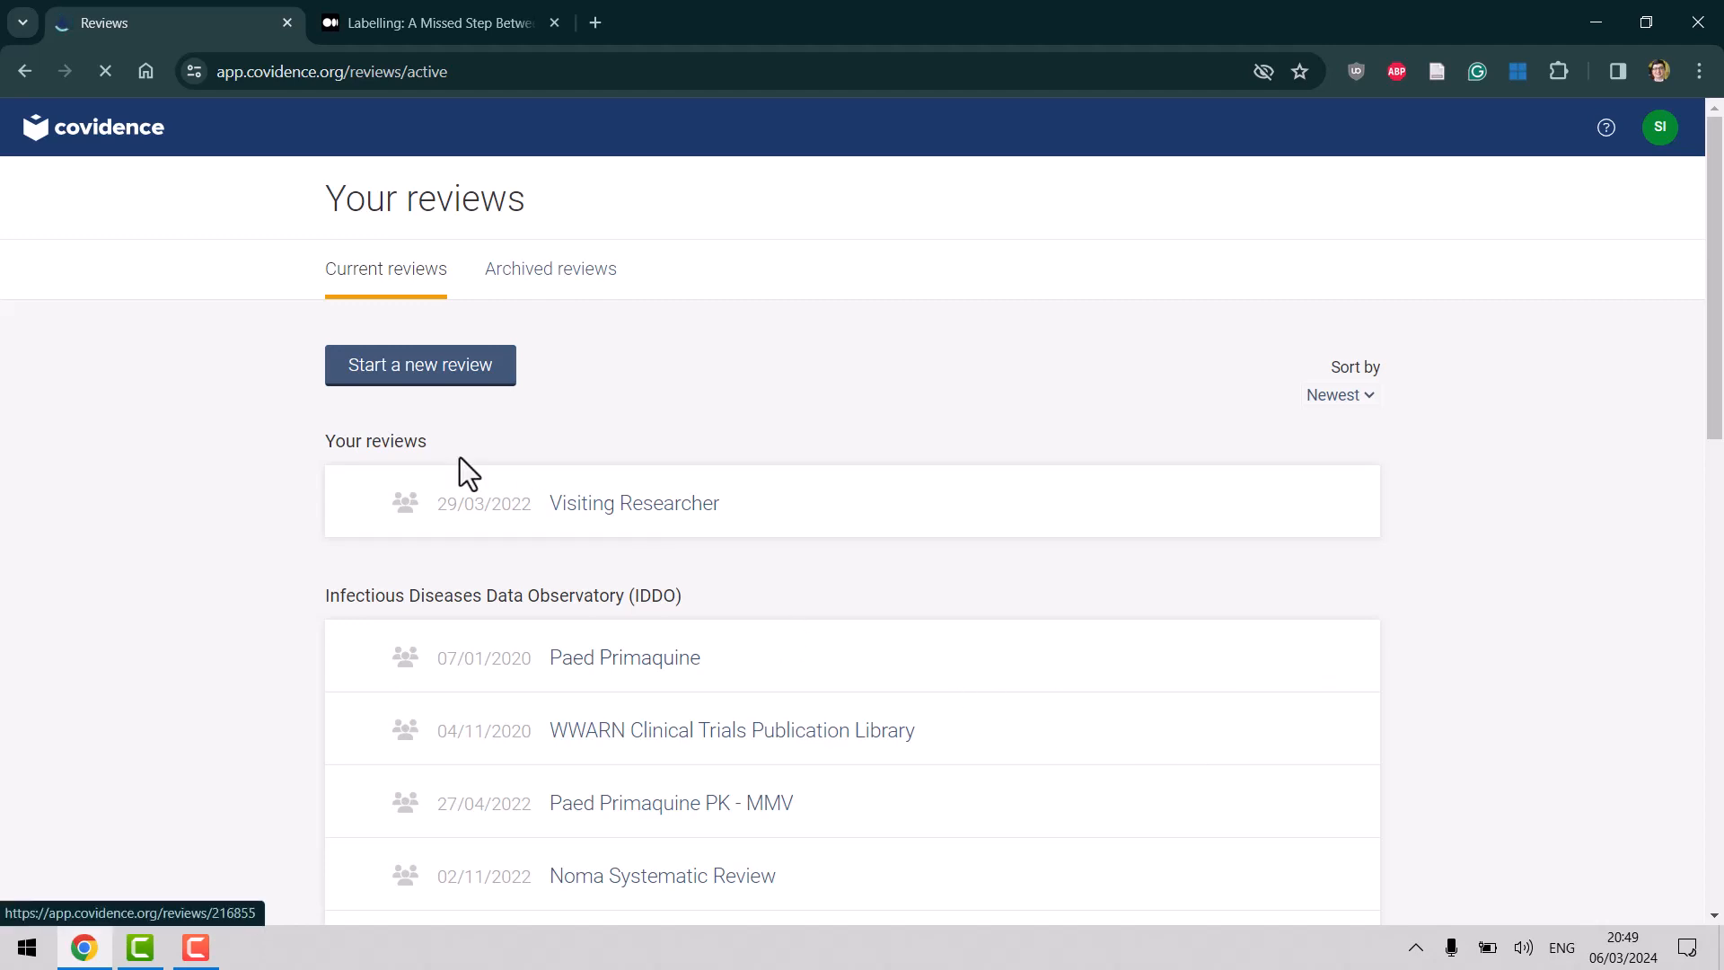
pyautogui.click(430, 376)
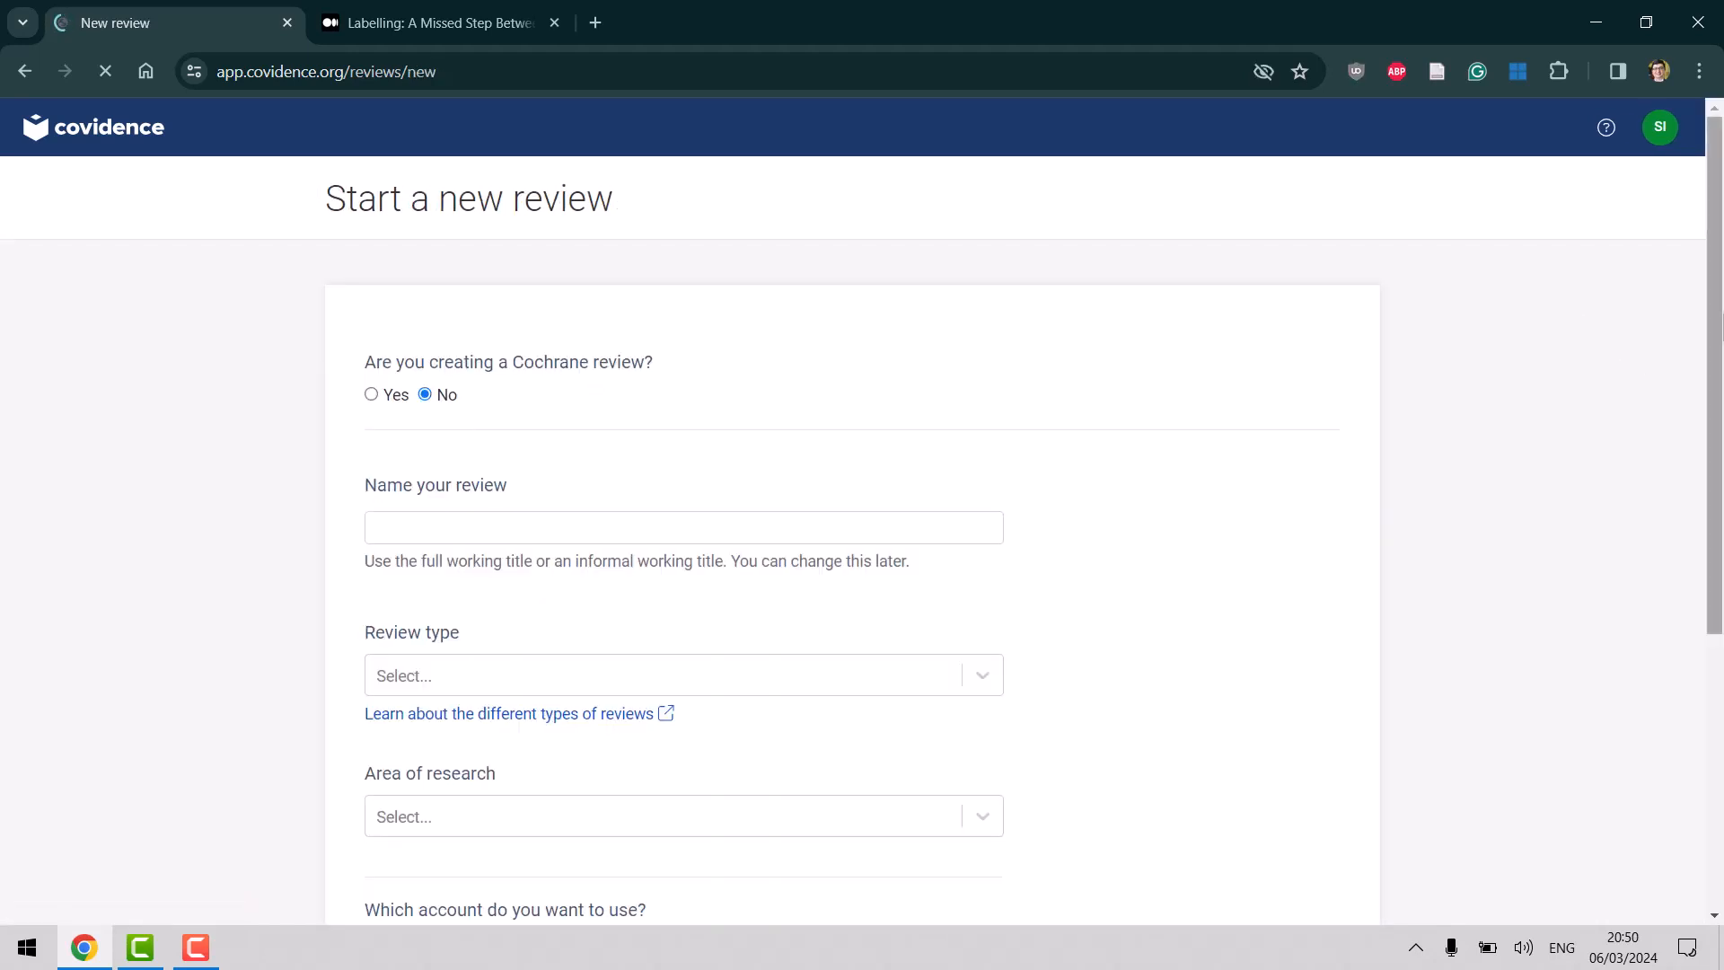
# Enter 'Test Review' as the new review's name.
pyautogui.moveTo(1713, 334); pyautogui.dragTo(1715, 471)
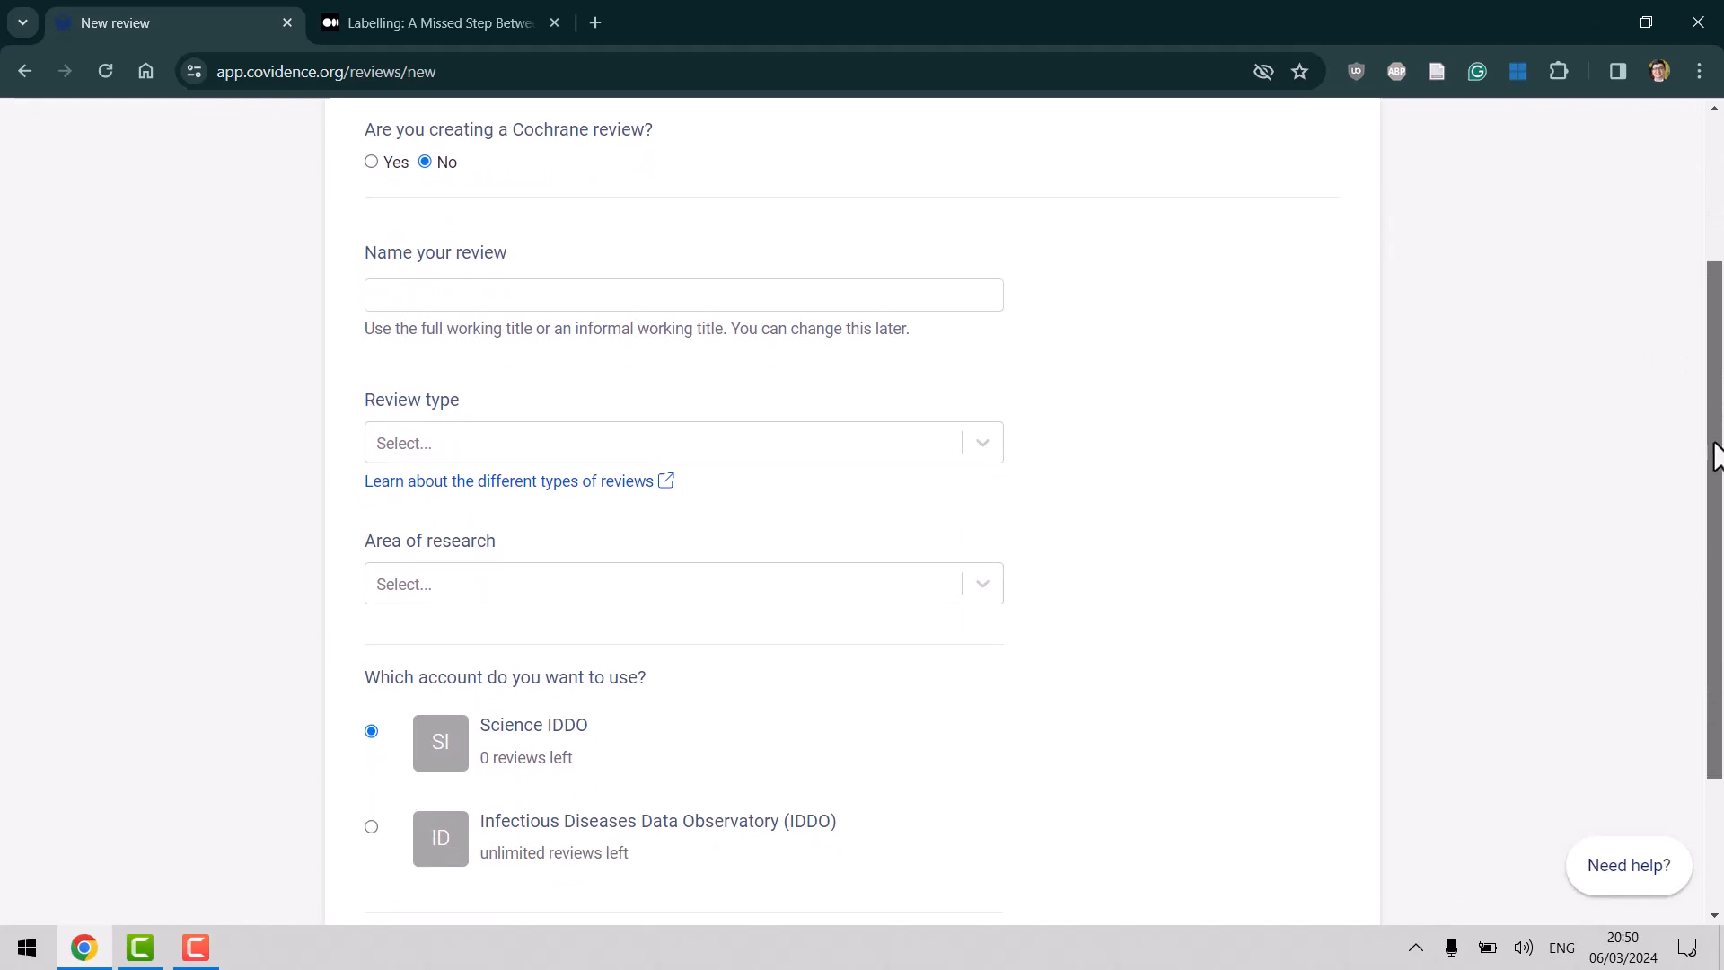
pyautogui.moveTo(1714, 443); pyautogui.dragTo(1714, 529)
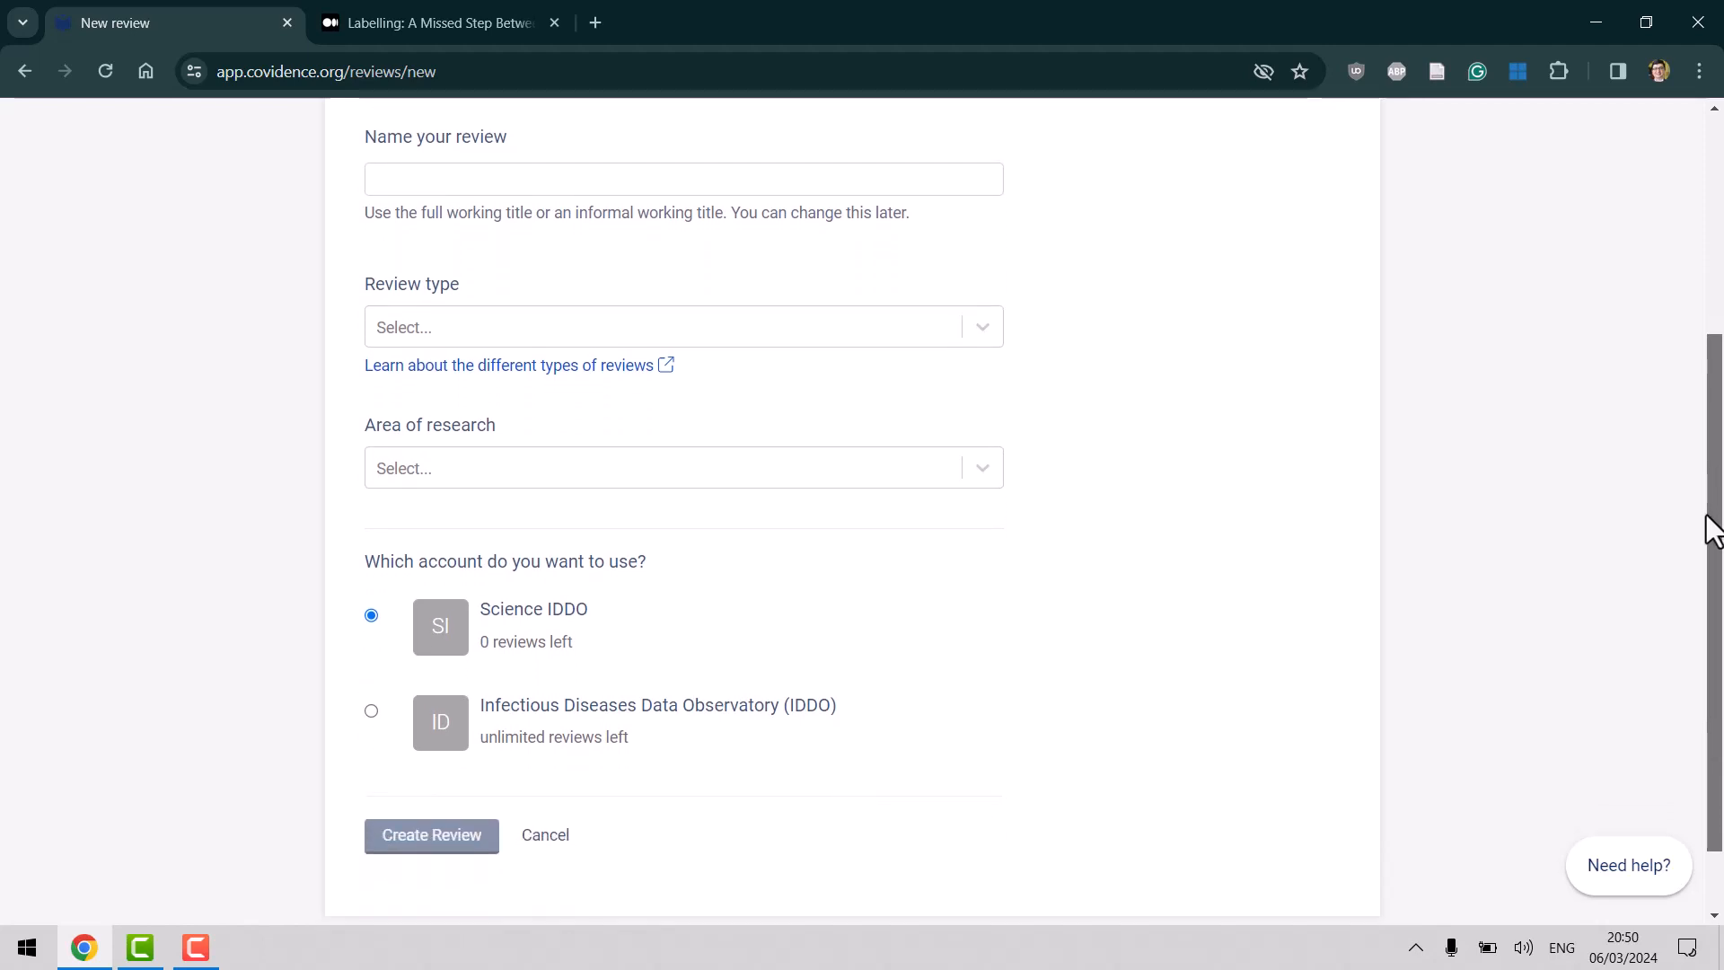
pyautogui.click(573, 177)
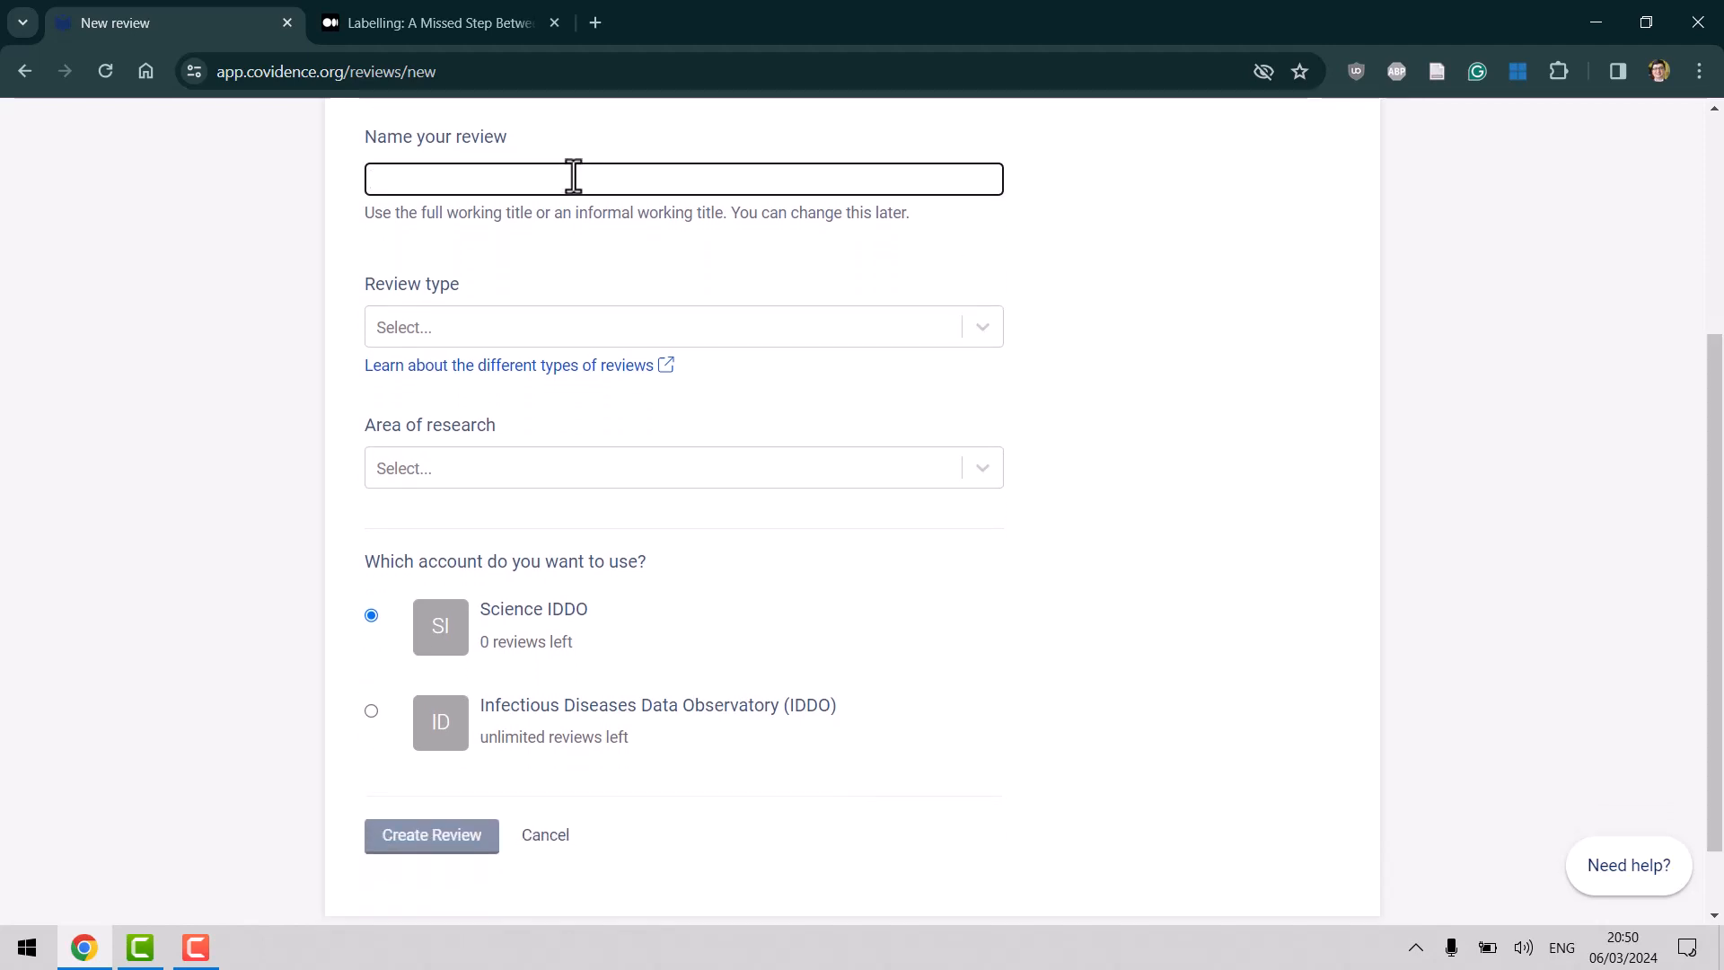
pyautogui.write('Test')
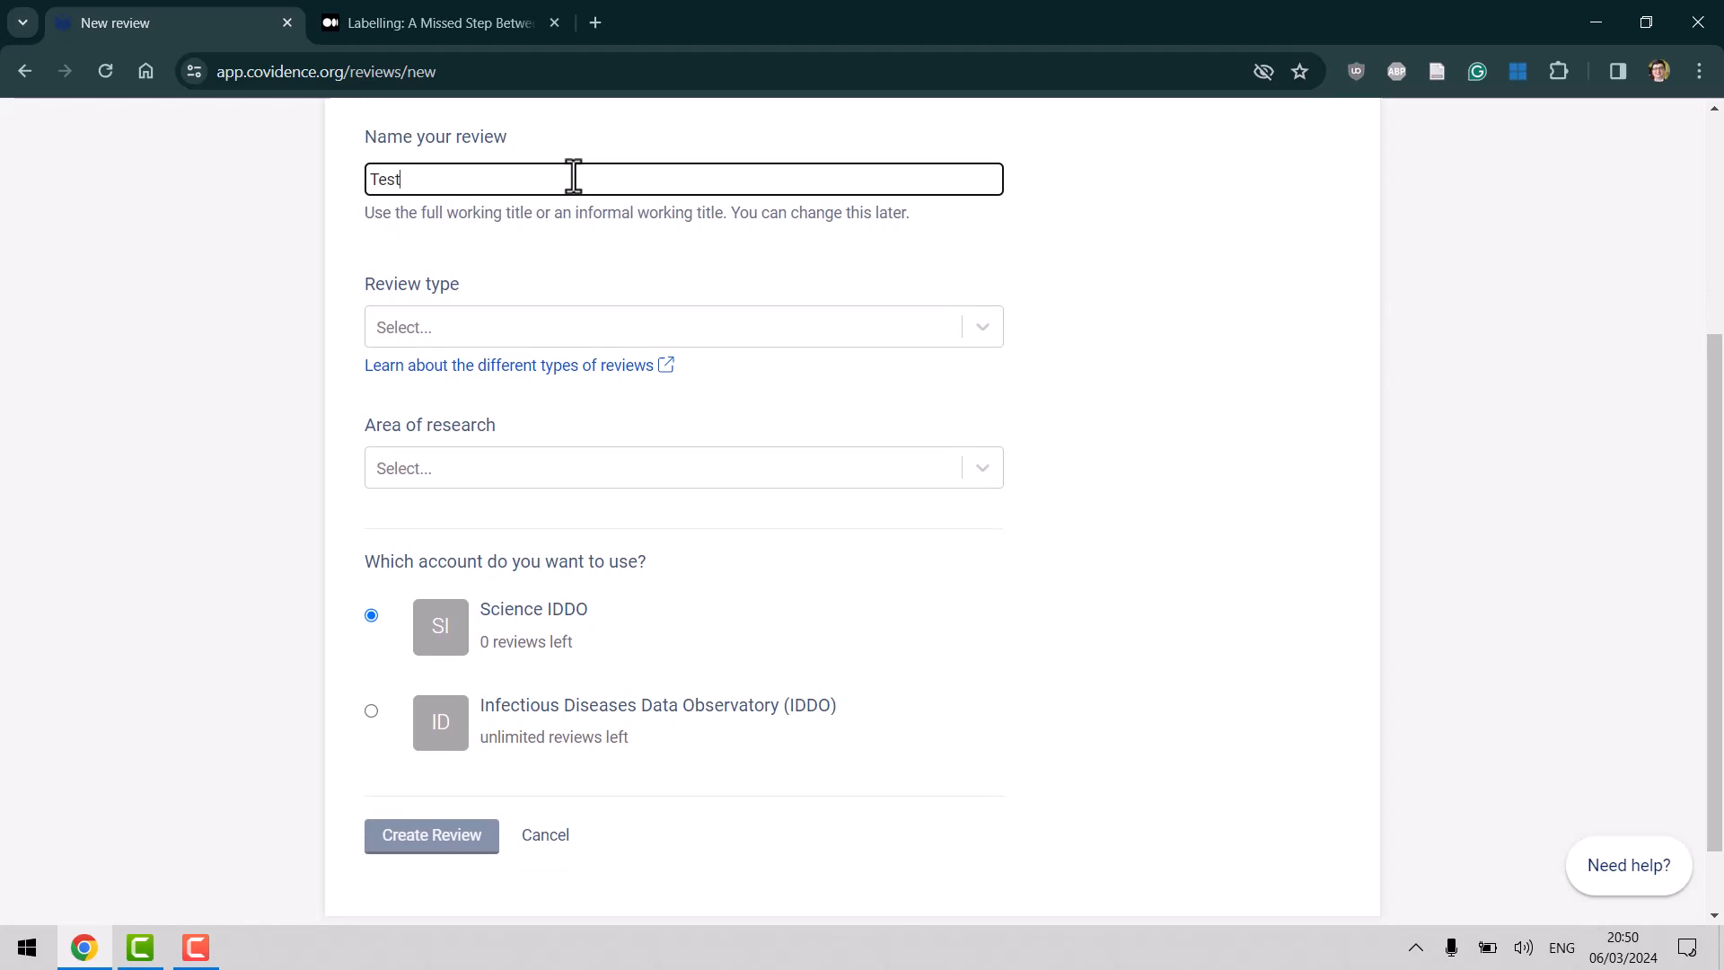
pyautogui.write(' Review')
# Set review type to Systematic review and area of research to Medical and health sciences.
pyautogui.click(654, 331)
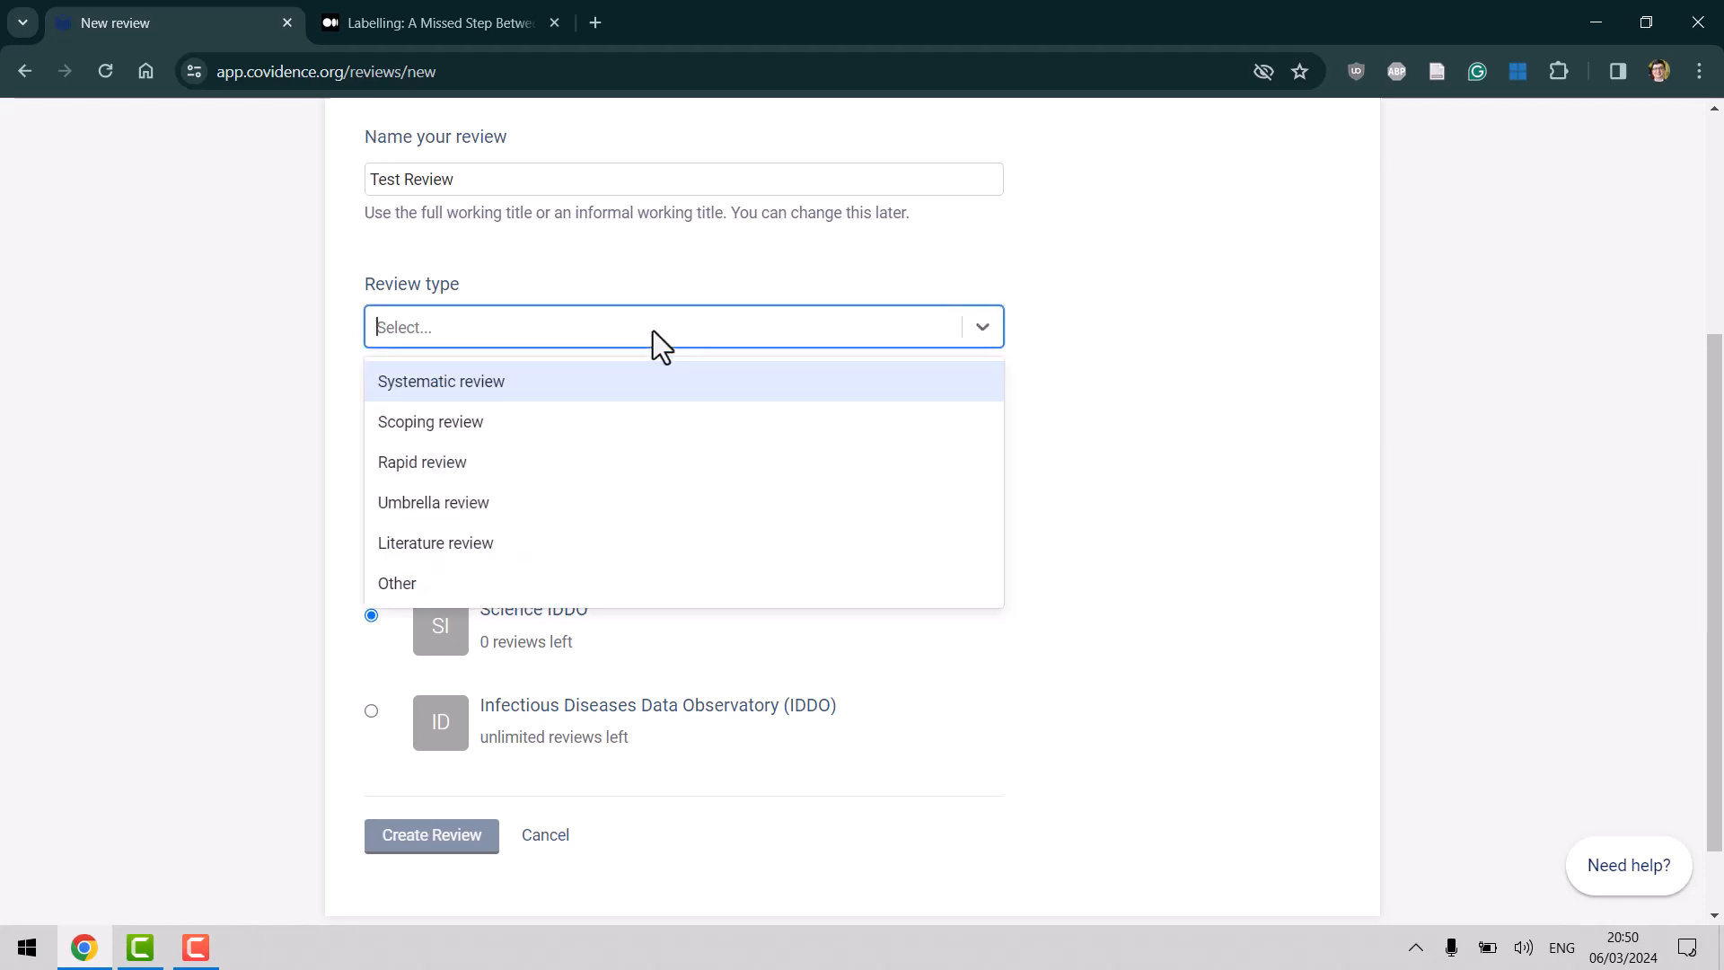
pyautogui.click(579, 380)
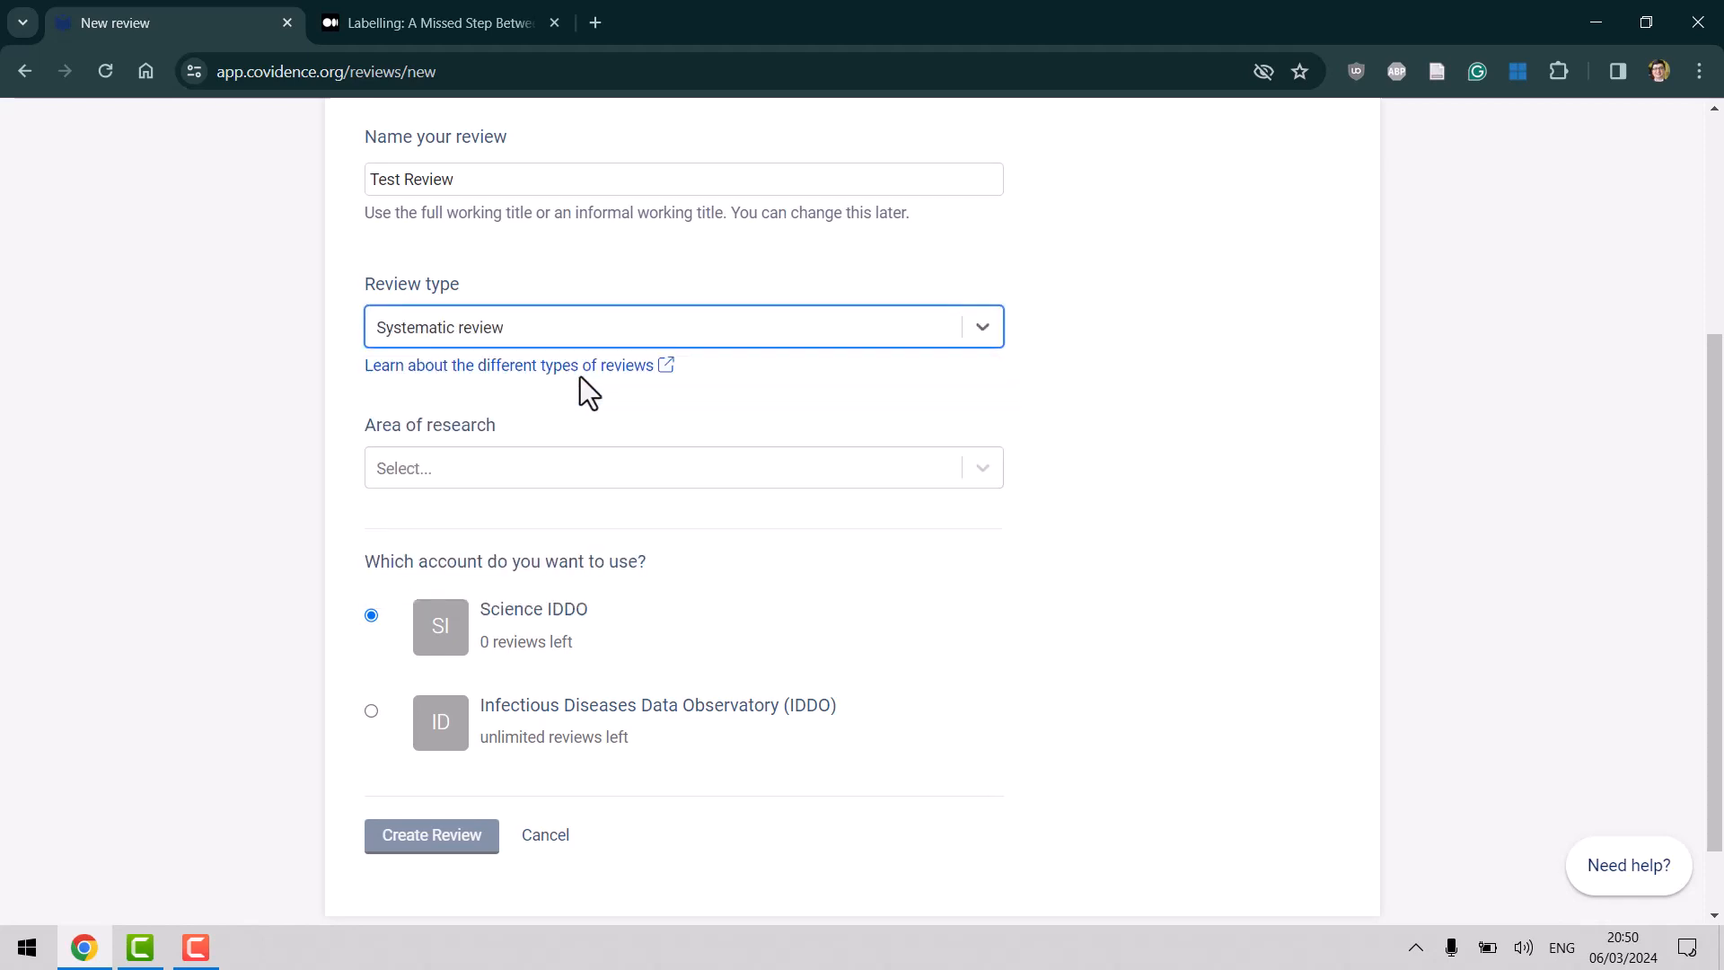
pyautogui.click(650, 333)
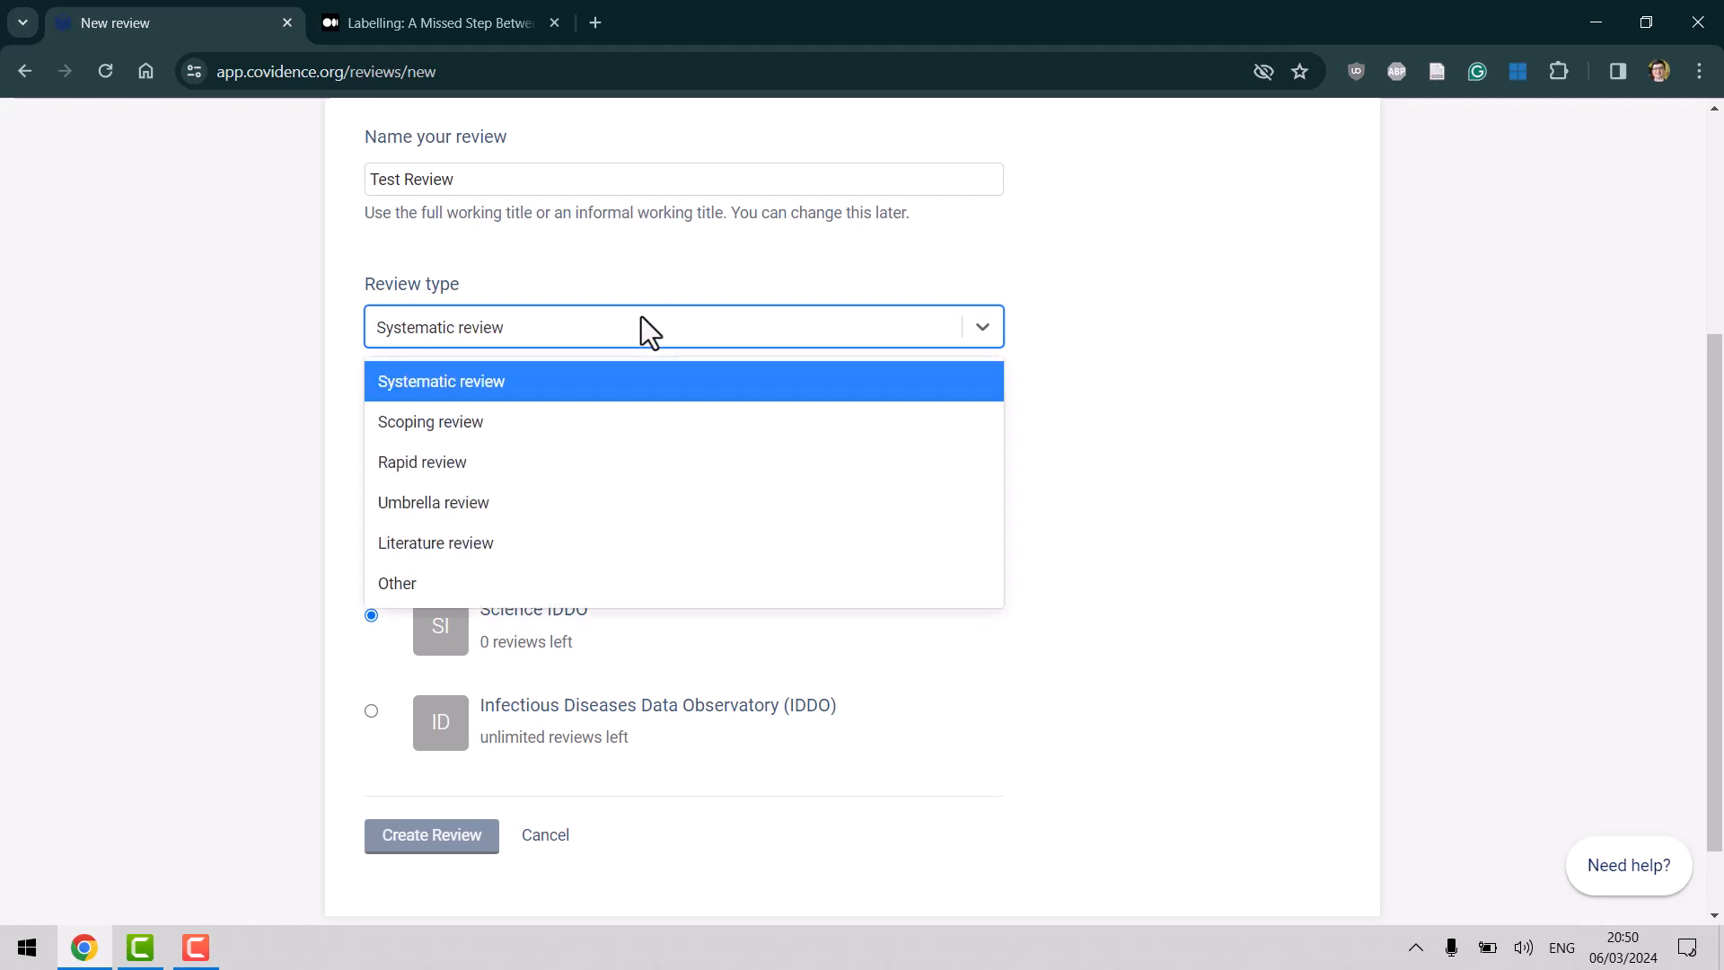
pyautogui.click(1428, 418)
pyautogui.scroll(-1, 671, 267)
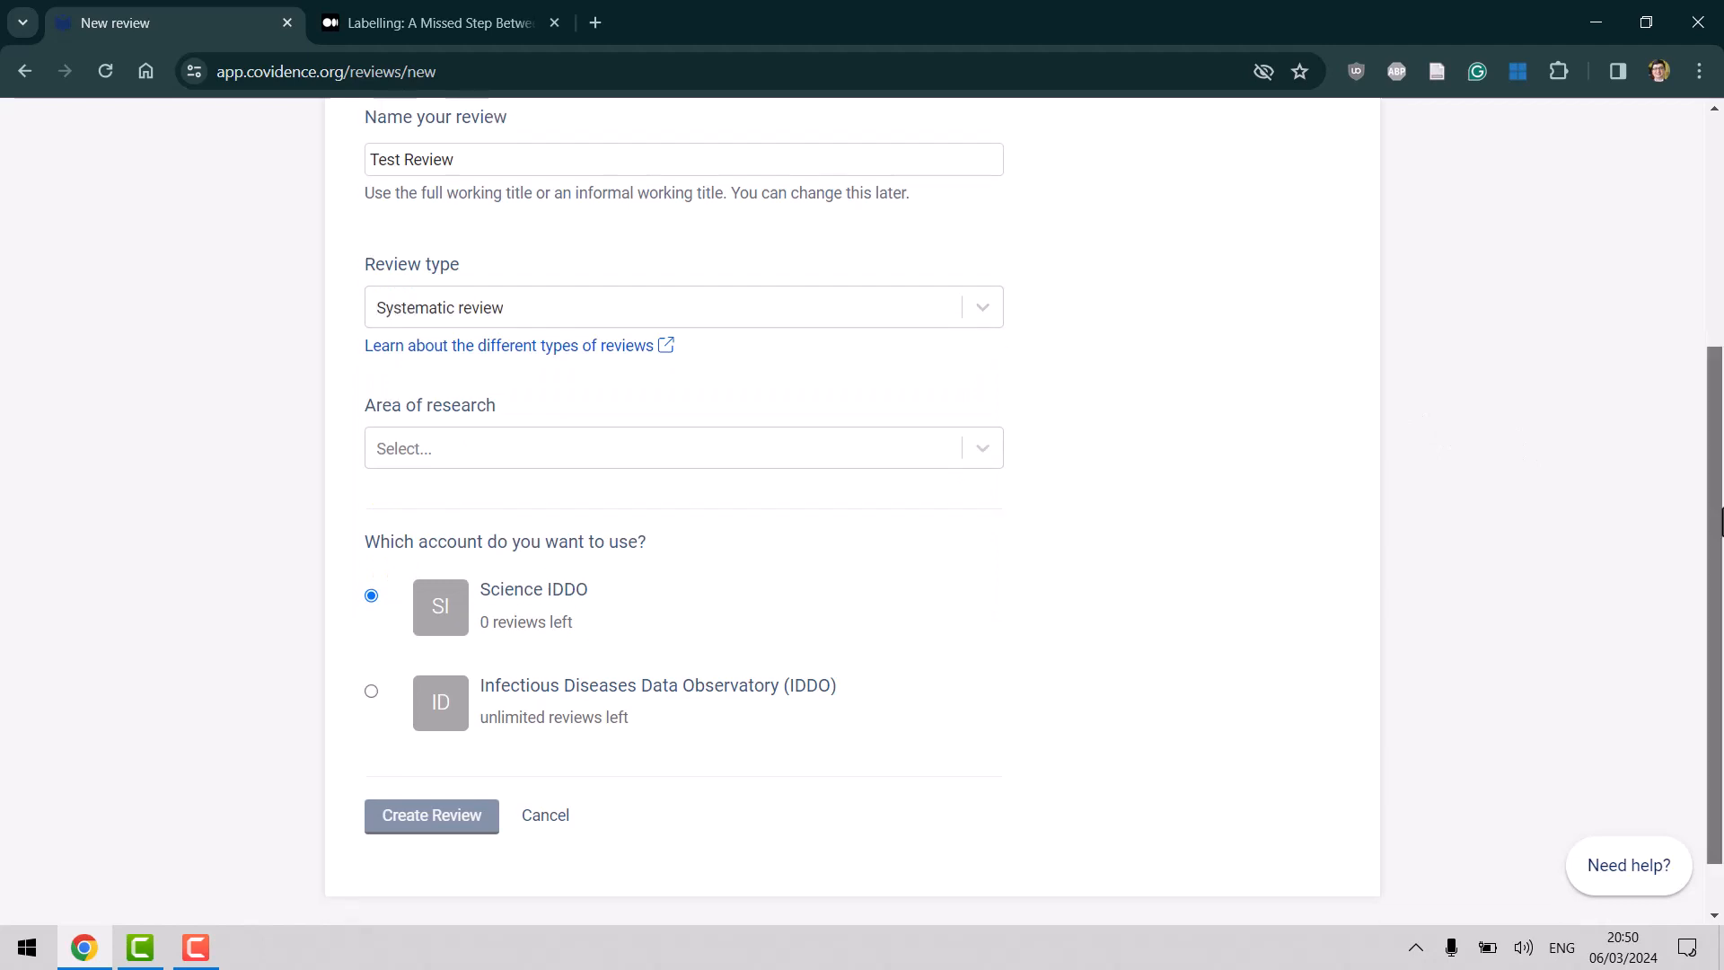
pyautogui.click(626, 399)
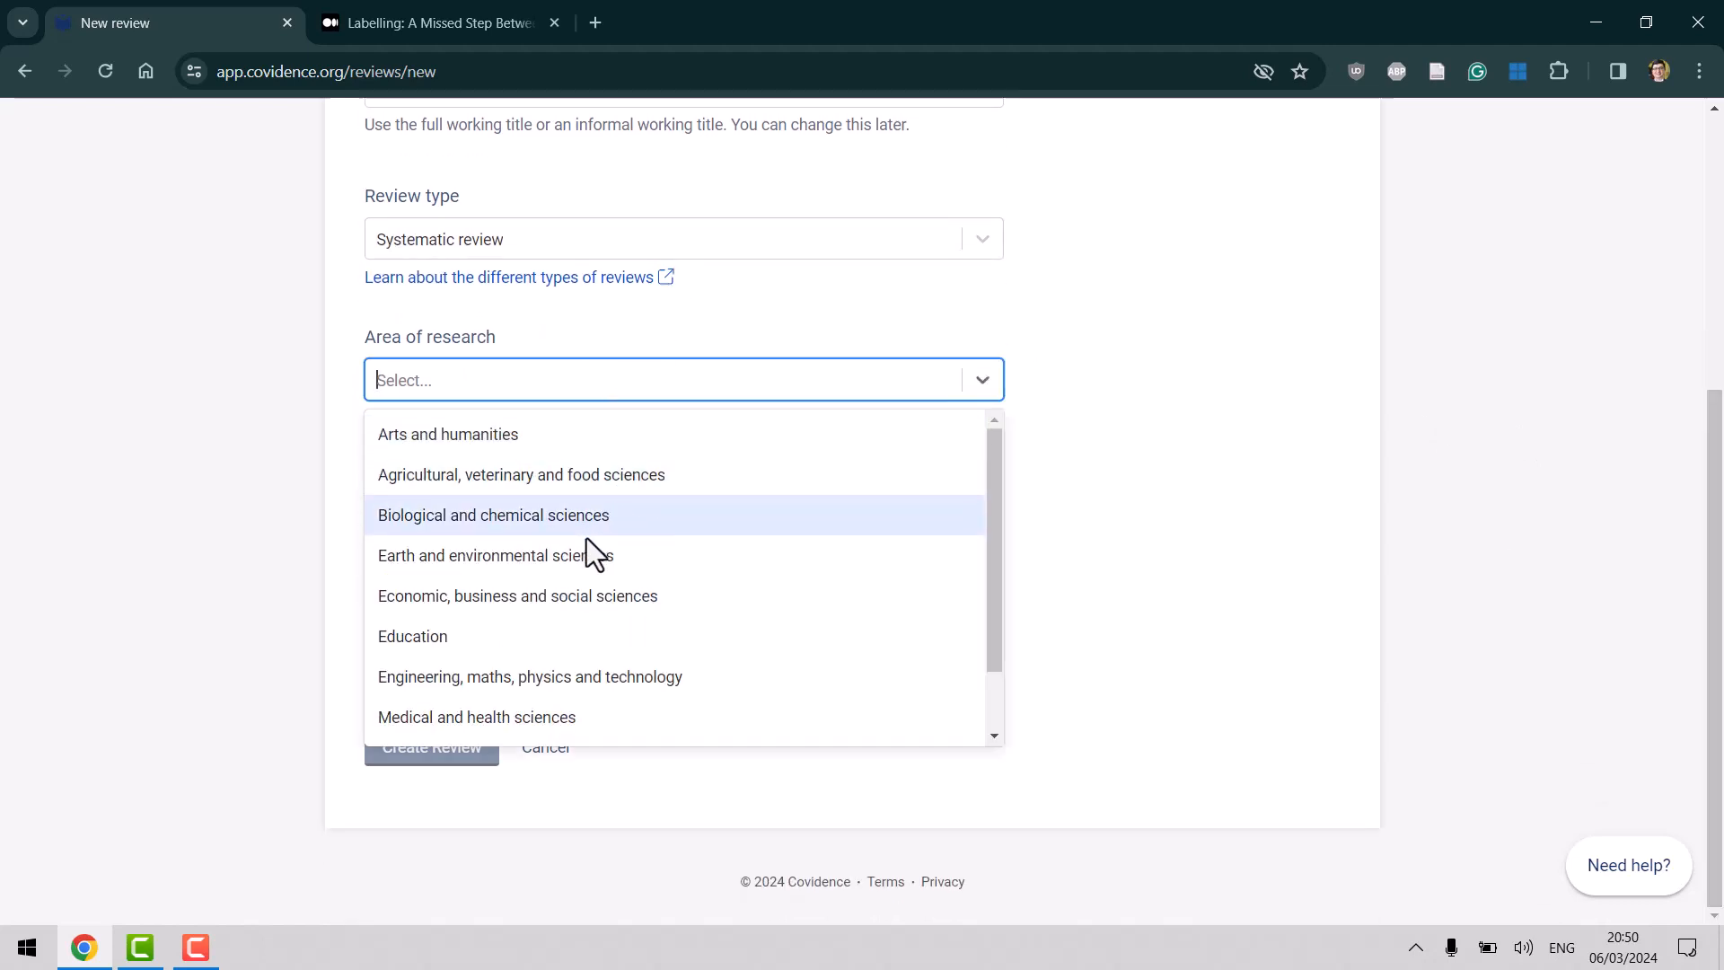
pyautogui.click(641, 724)
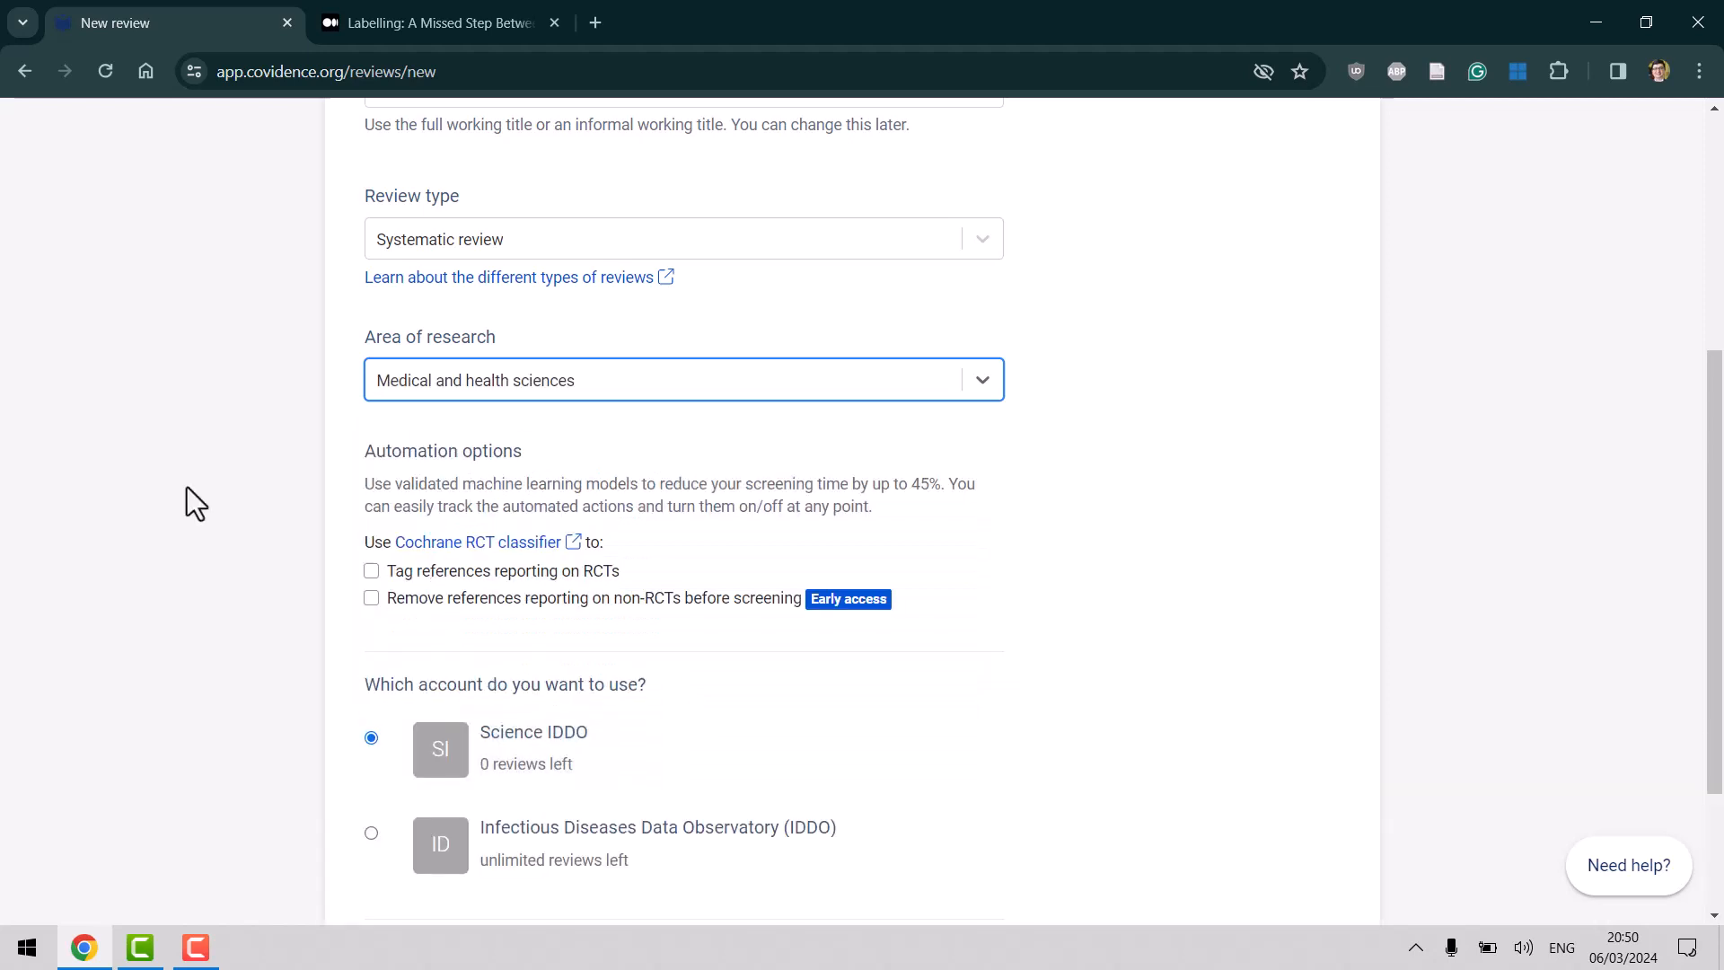
# Choose the IDDO account and submit, getting a 'Title must be unique' error.
pyautogui.moveTo(1715, 517); pyautogui.dragTo(1715, 635)
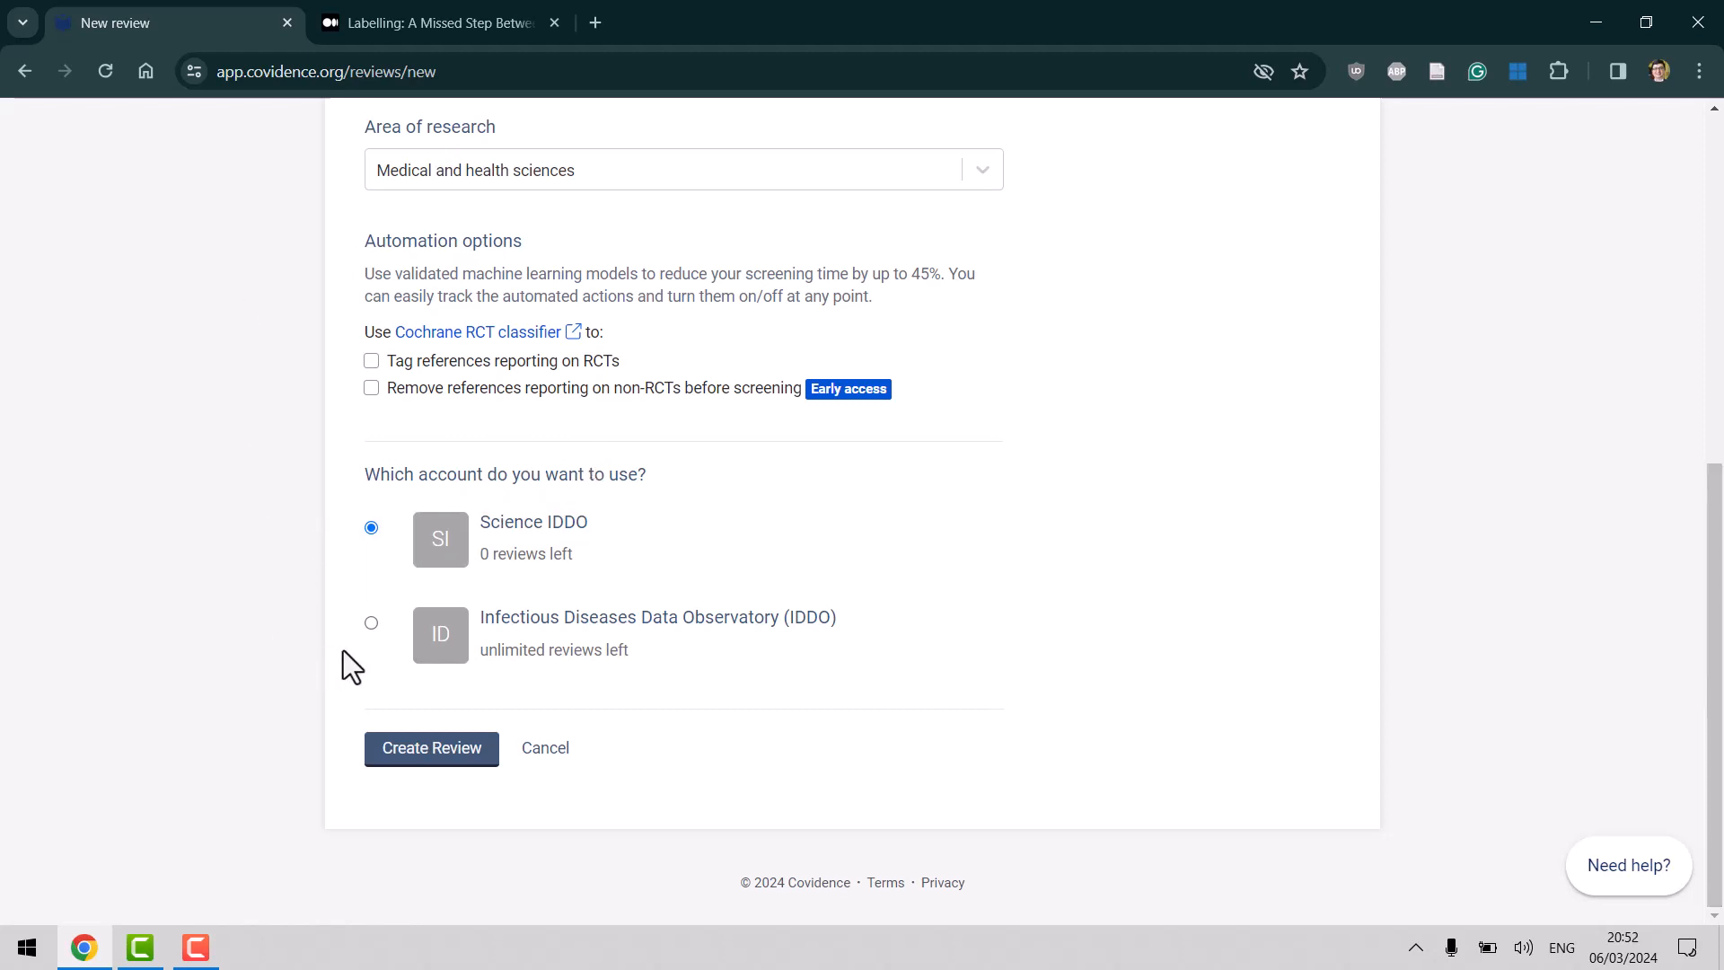
pyautogui.click(368, 628)
pyautogui.click(432, 749)
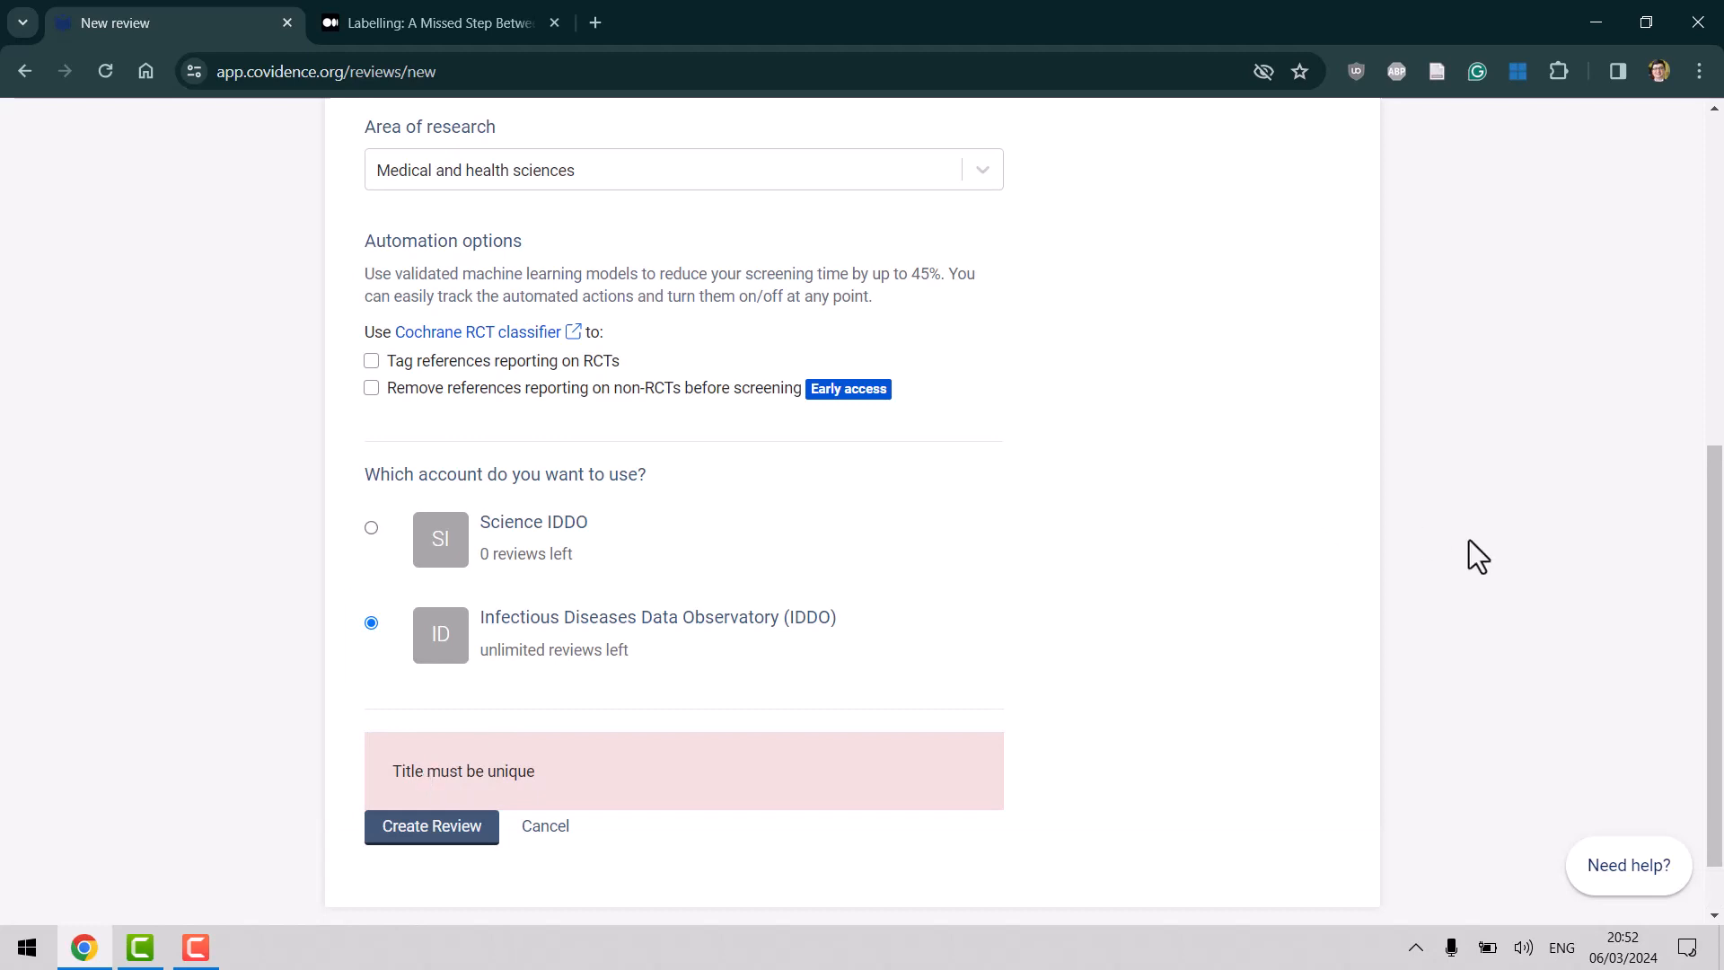
# Rename the review 'Test Review for Training Pur' and create it.
pyautogui.moveTo(1716, 596); pyautogui.dragTo(1716, 353)
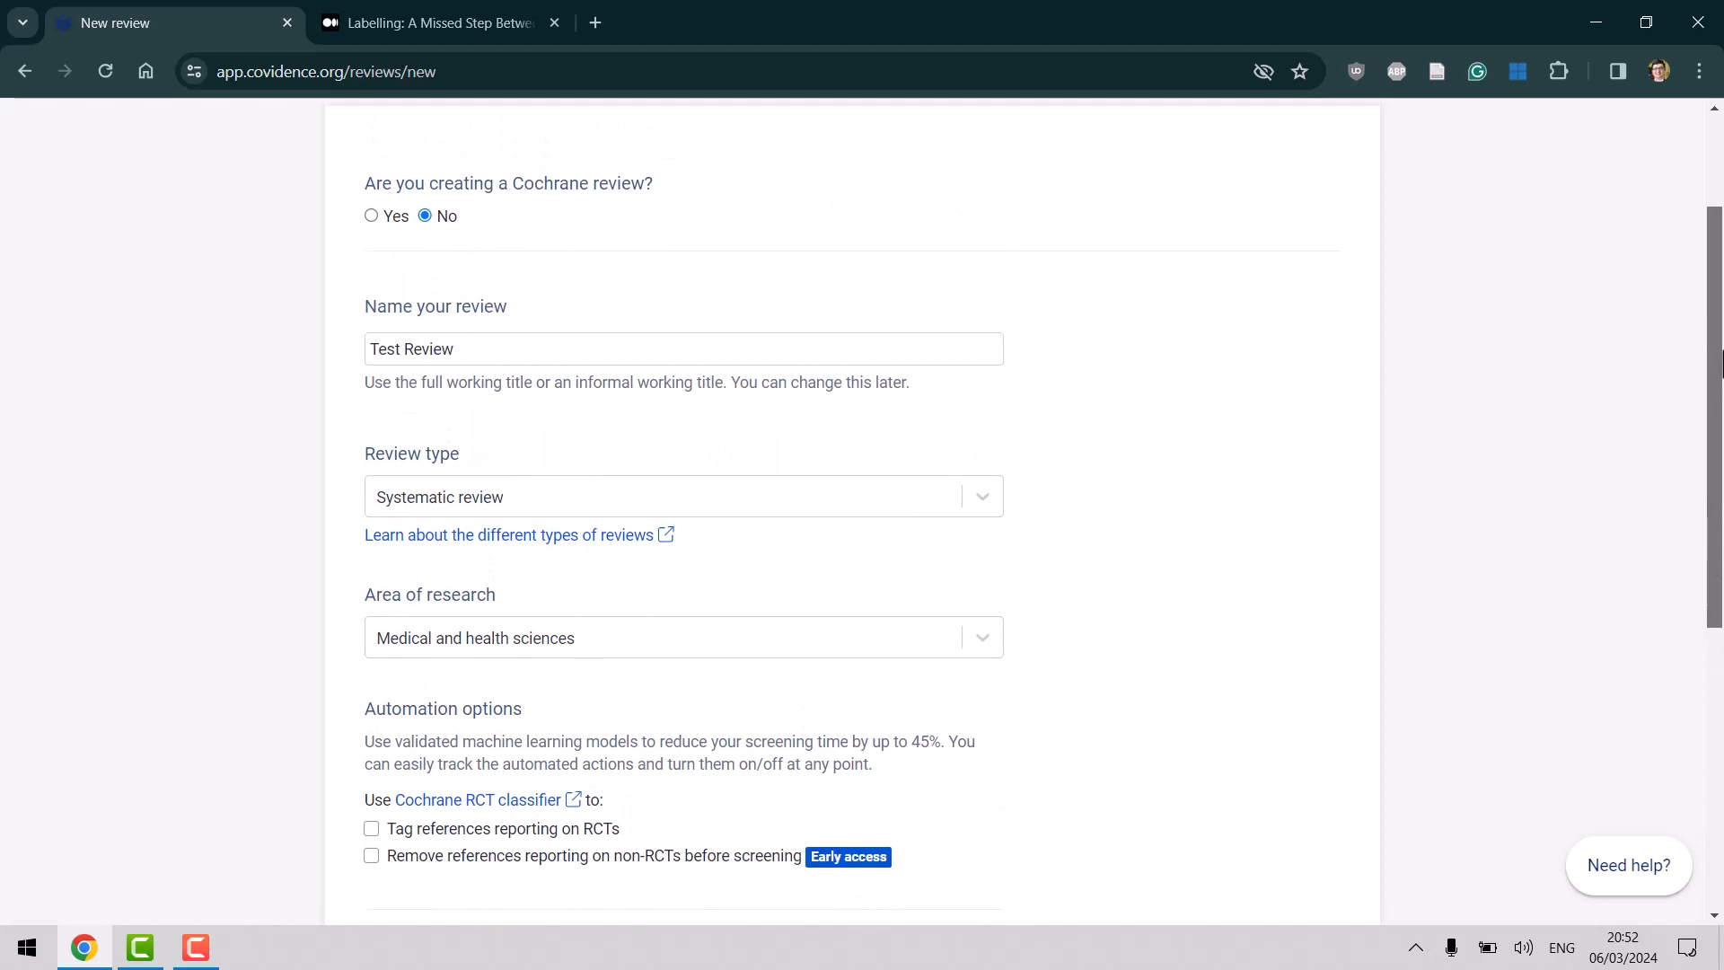
pyautogui.click(563, 347)
pyautogui.write('for ')
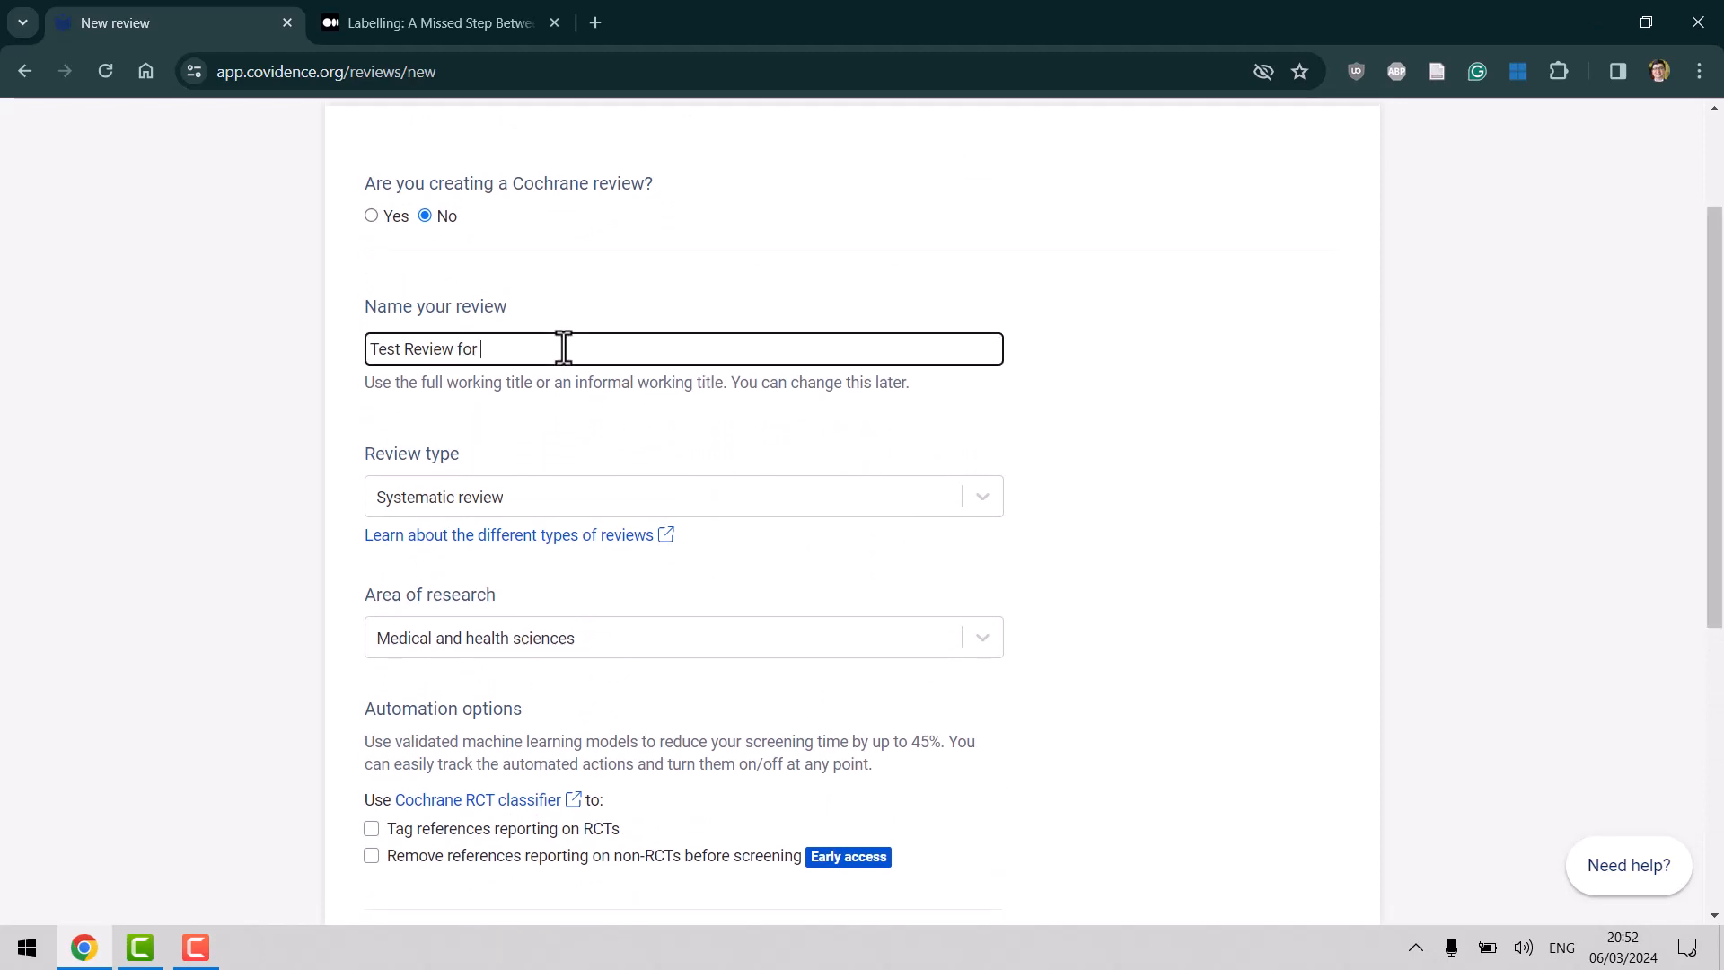
pyautogui.write('Training Pur')
pyautogui.moveTo(1721, 435); pyautogui.dragTo(1721, 705)
pyautogui.click(428, 818)
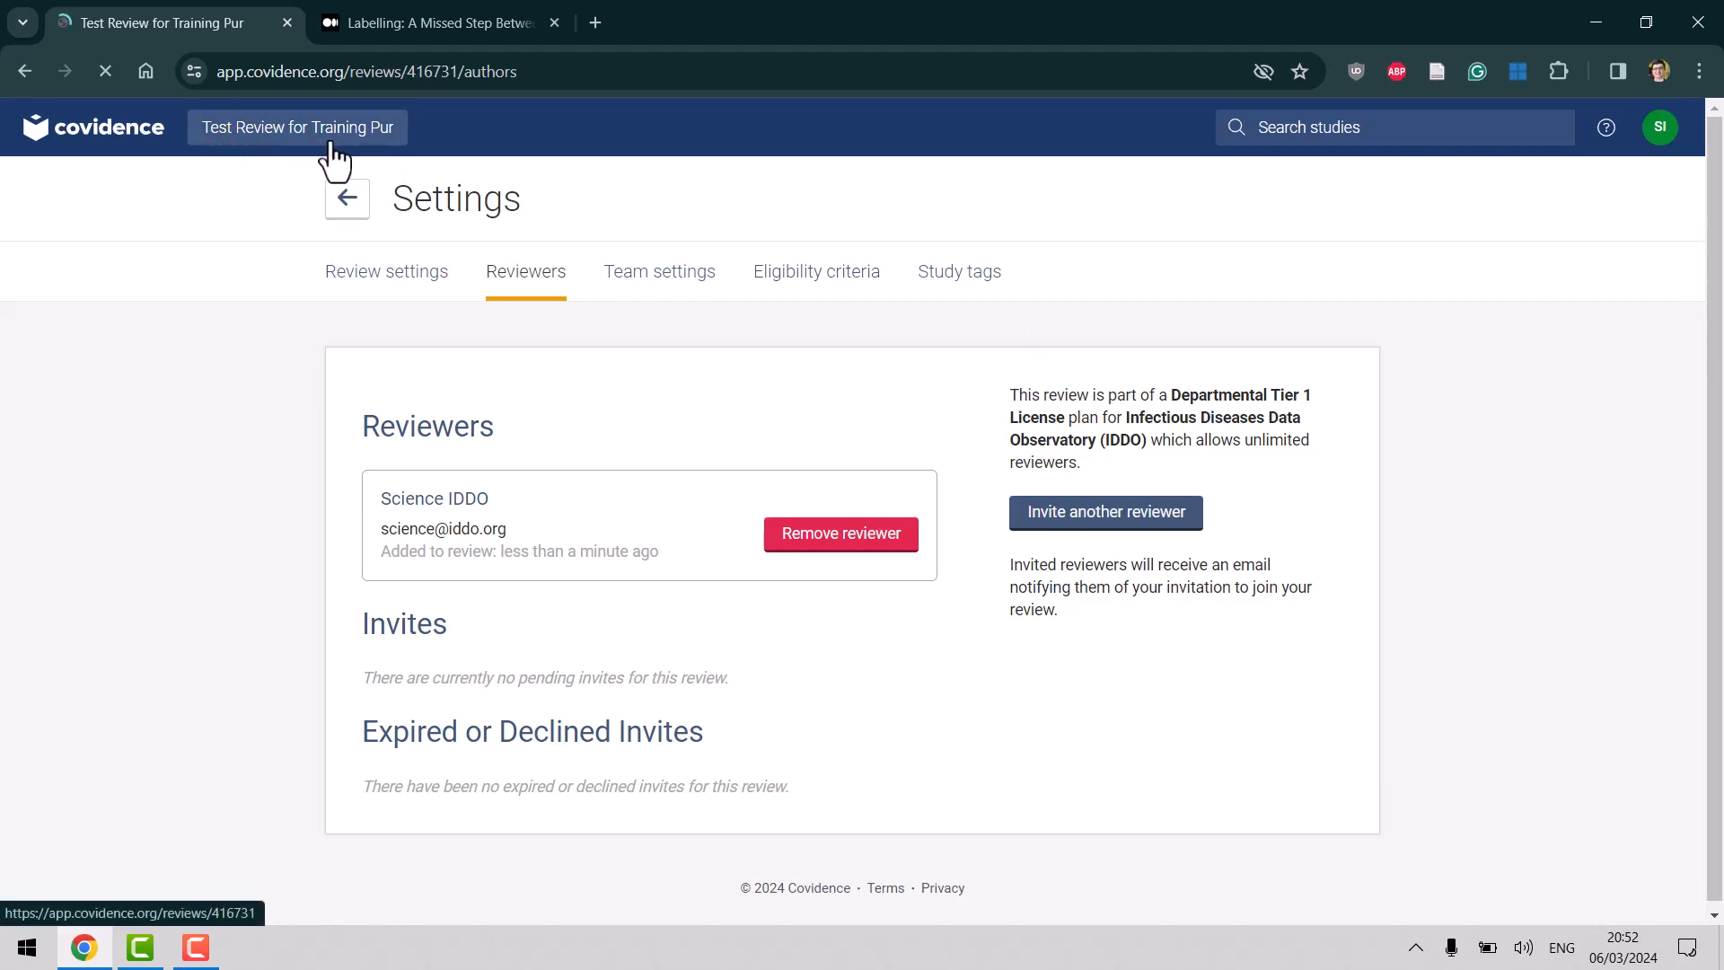
pyautogui.moveTo(1719, 216); pyautogui.dragTo(1722, 380)
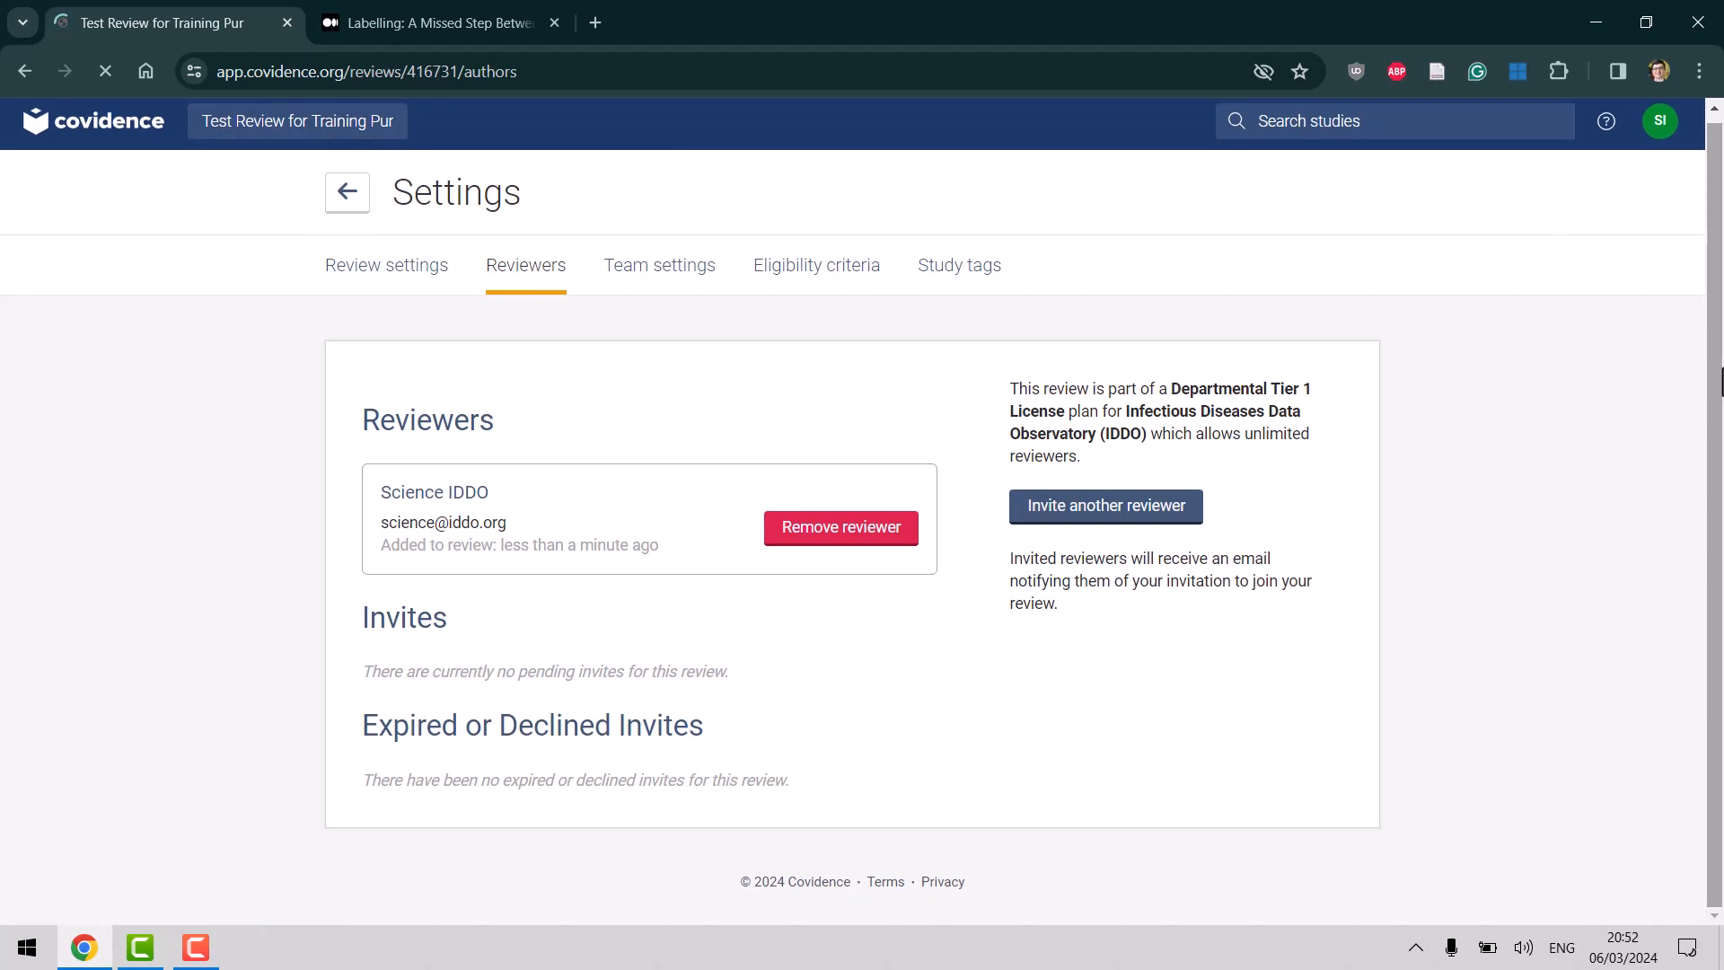
# In Review settings, leave both screening and full-text reviewers required at 2.
pyautogui.click(385, 270)
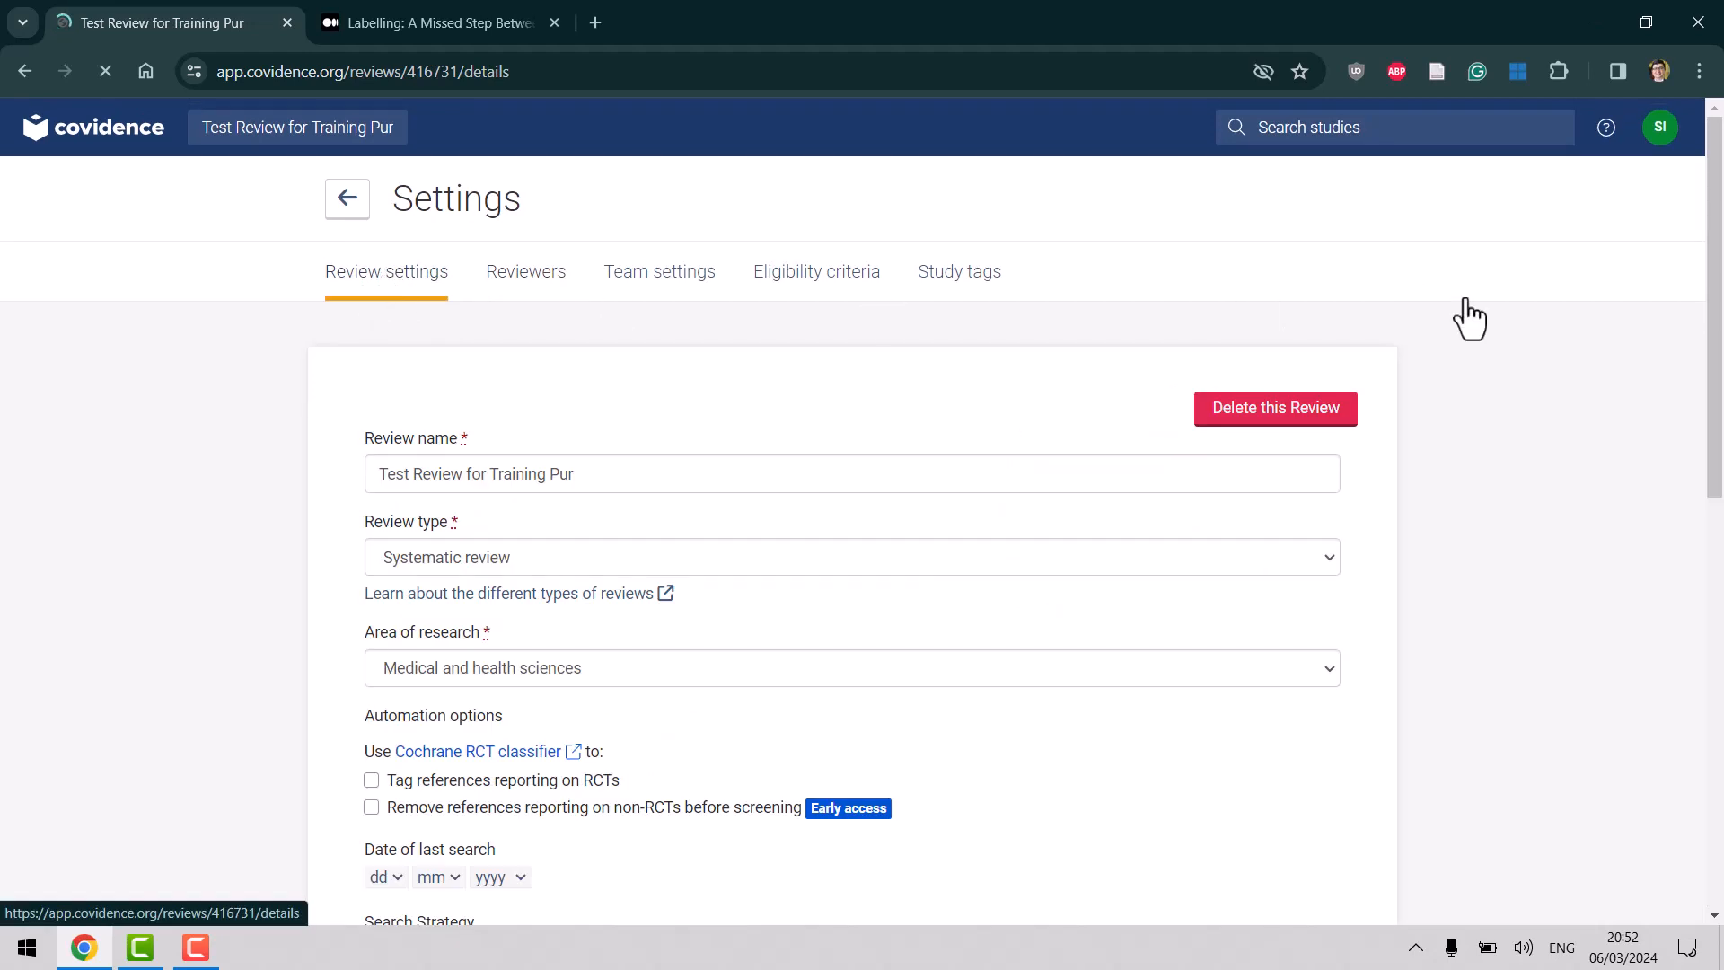
pyautogui.moveTo(1715, 312); pyautogui.dragTo(1716, 580)
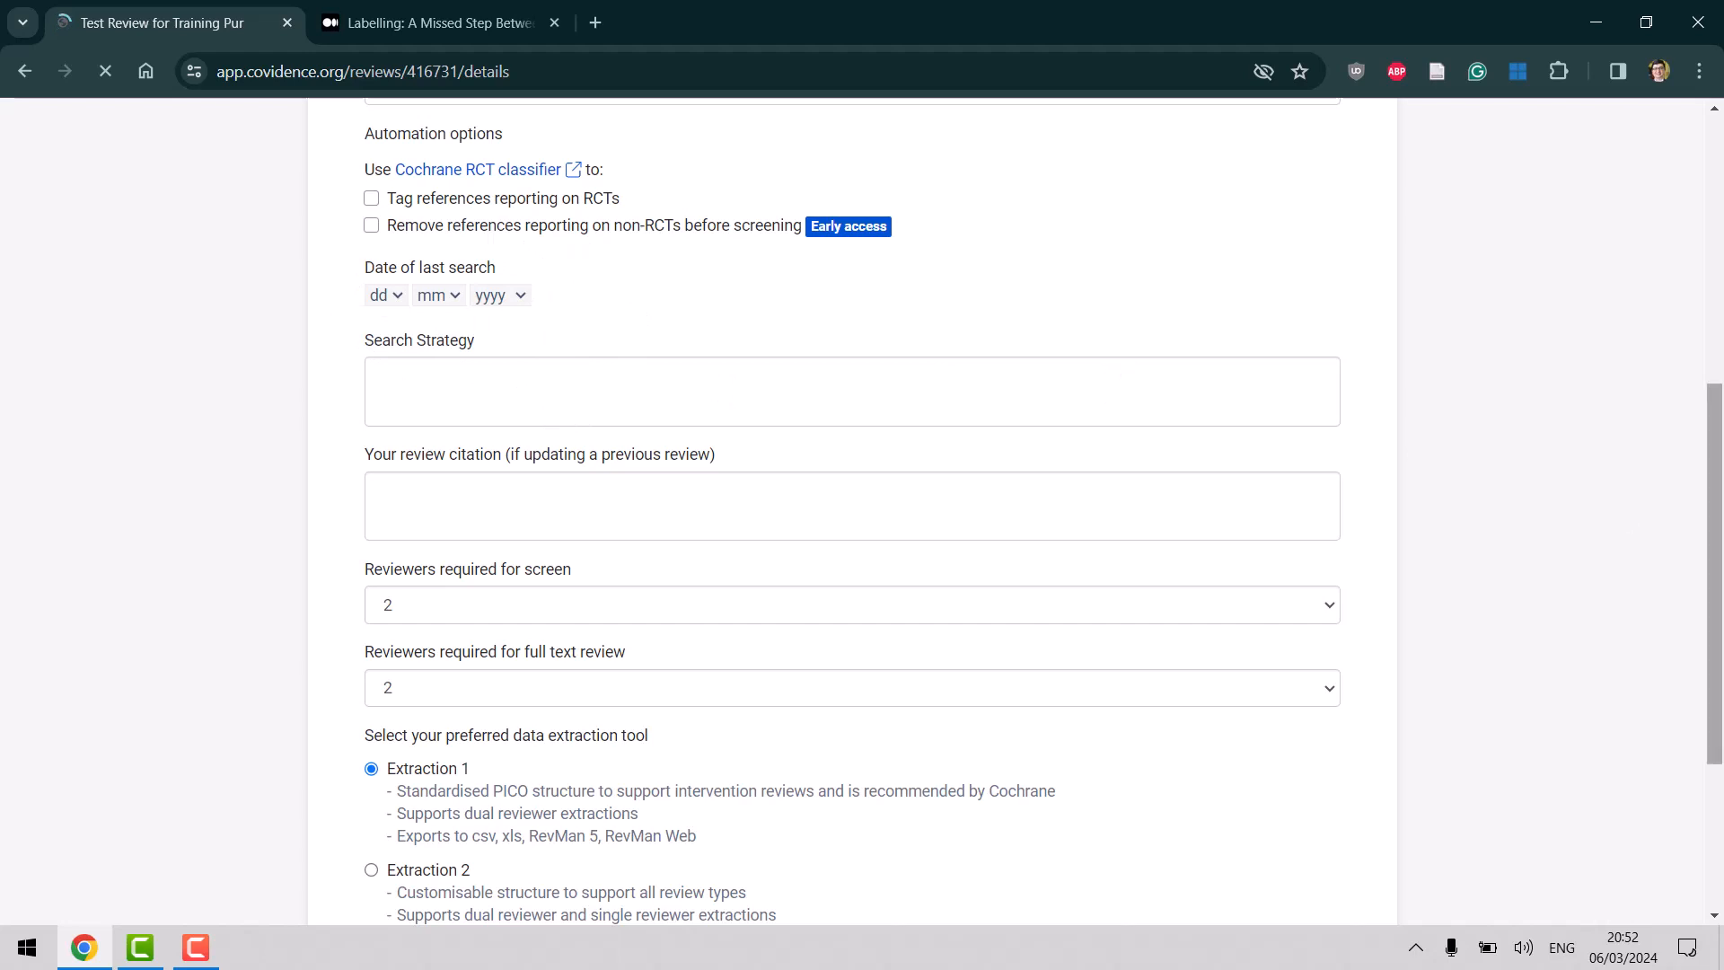
pyautogui.moveTo(1717, 699); pyautogui.dragTo(1717, 841)
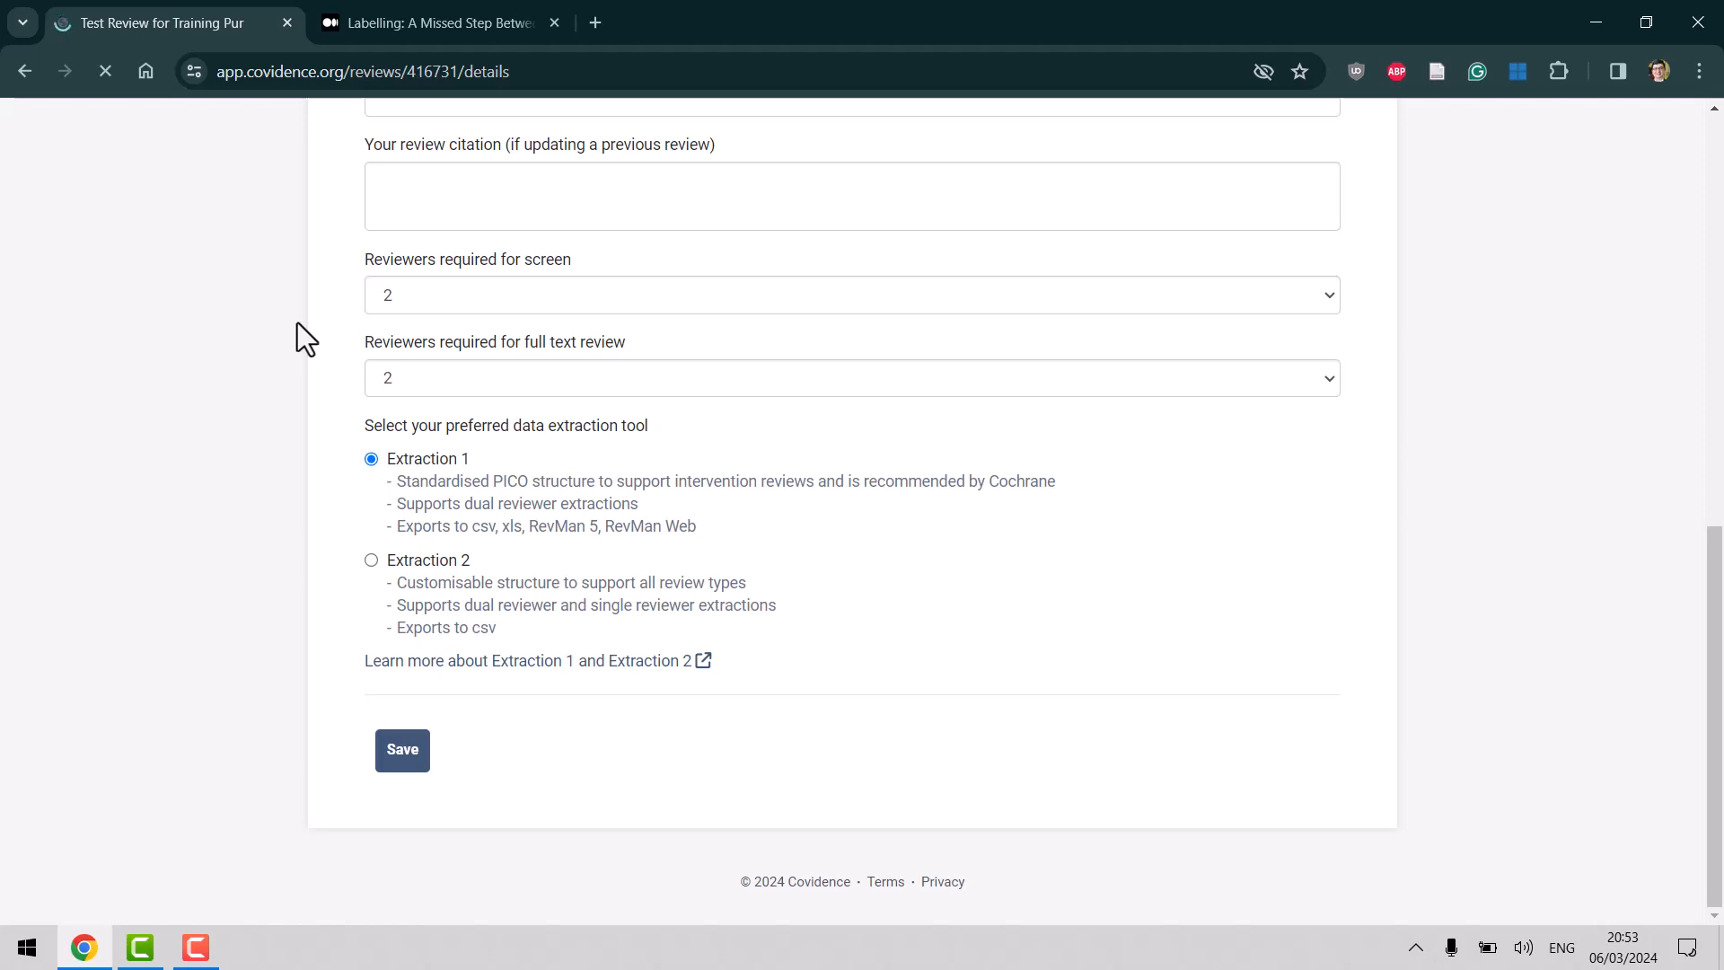
pyautogui.click(489, 296)
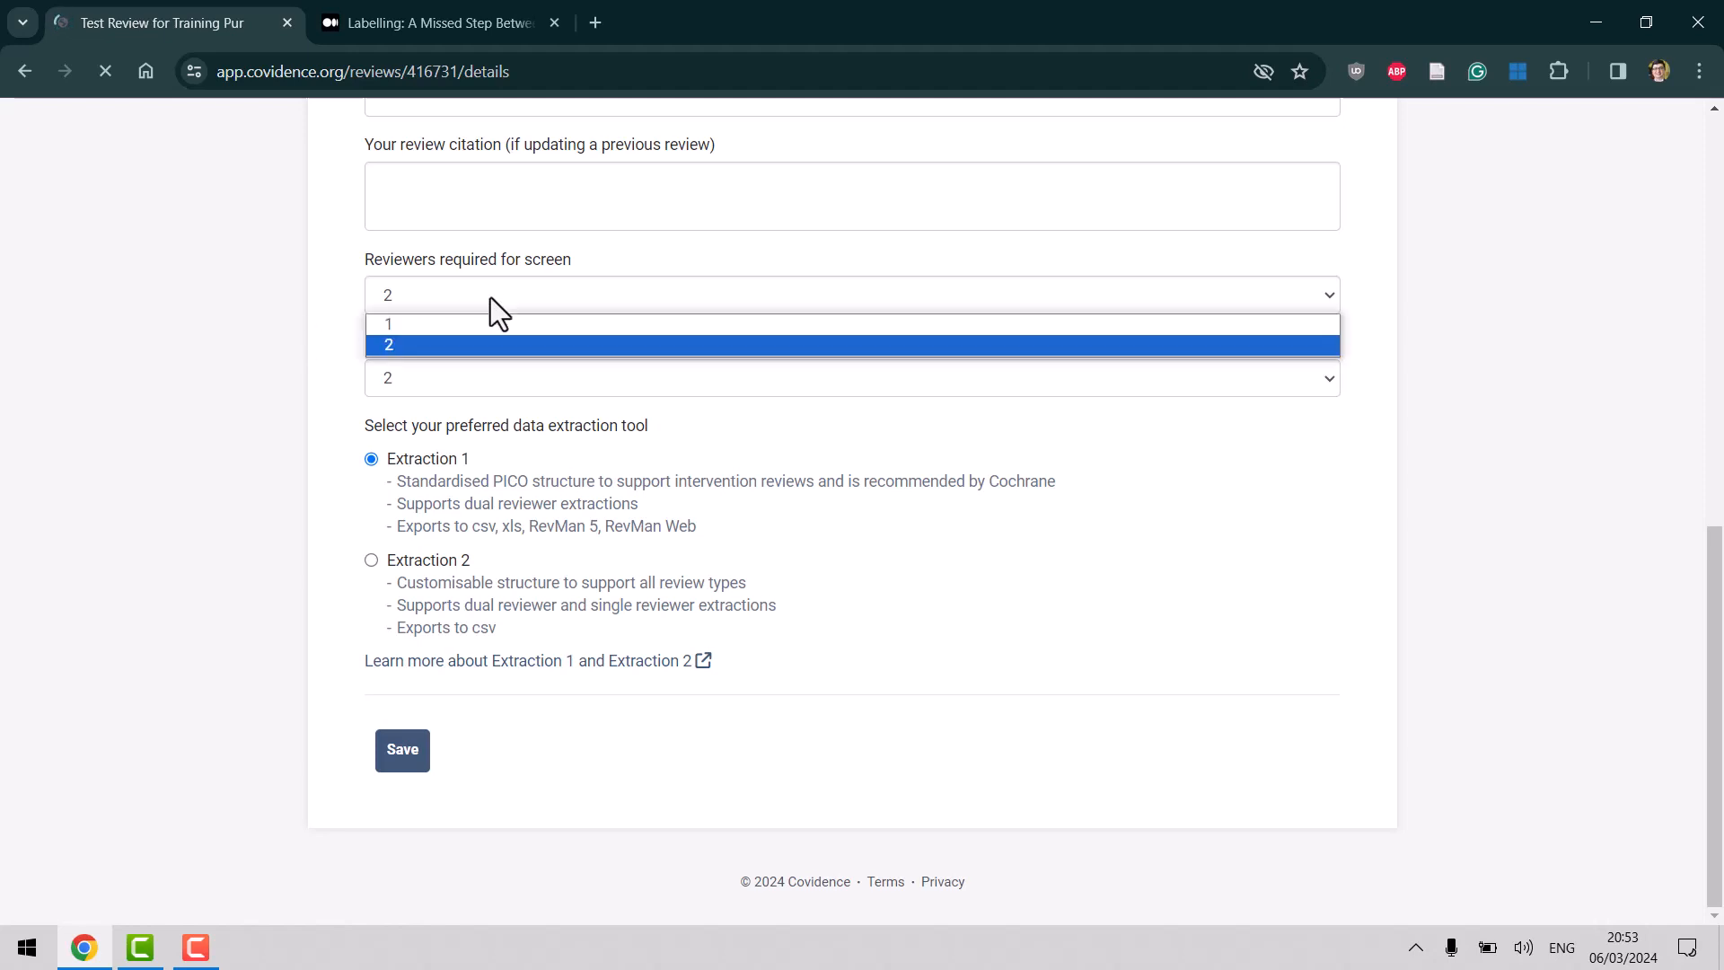
pyautogui.click(248, 280)
pyautogui.click(428, 379)
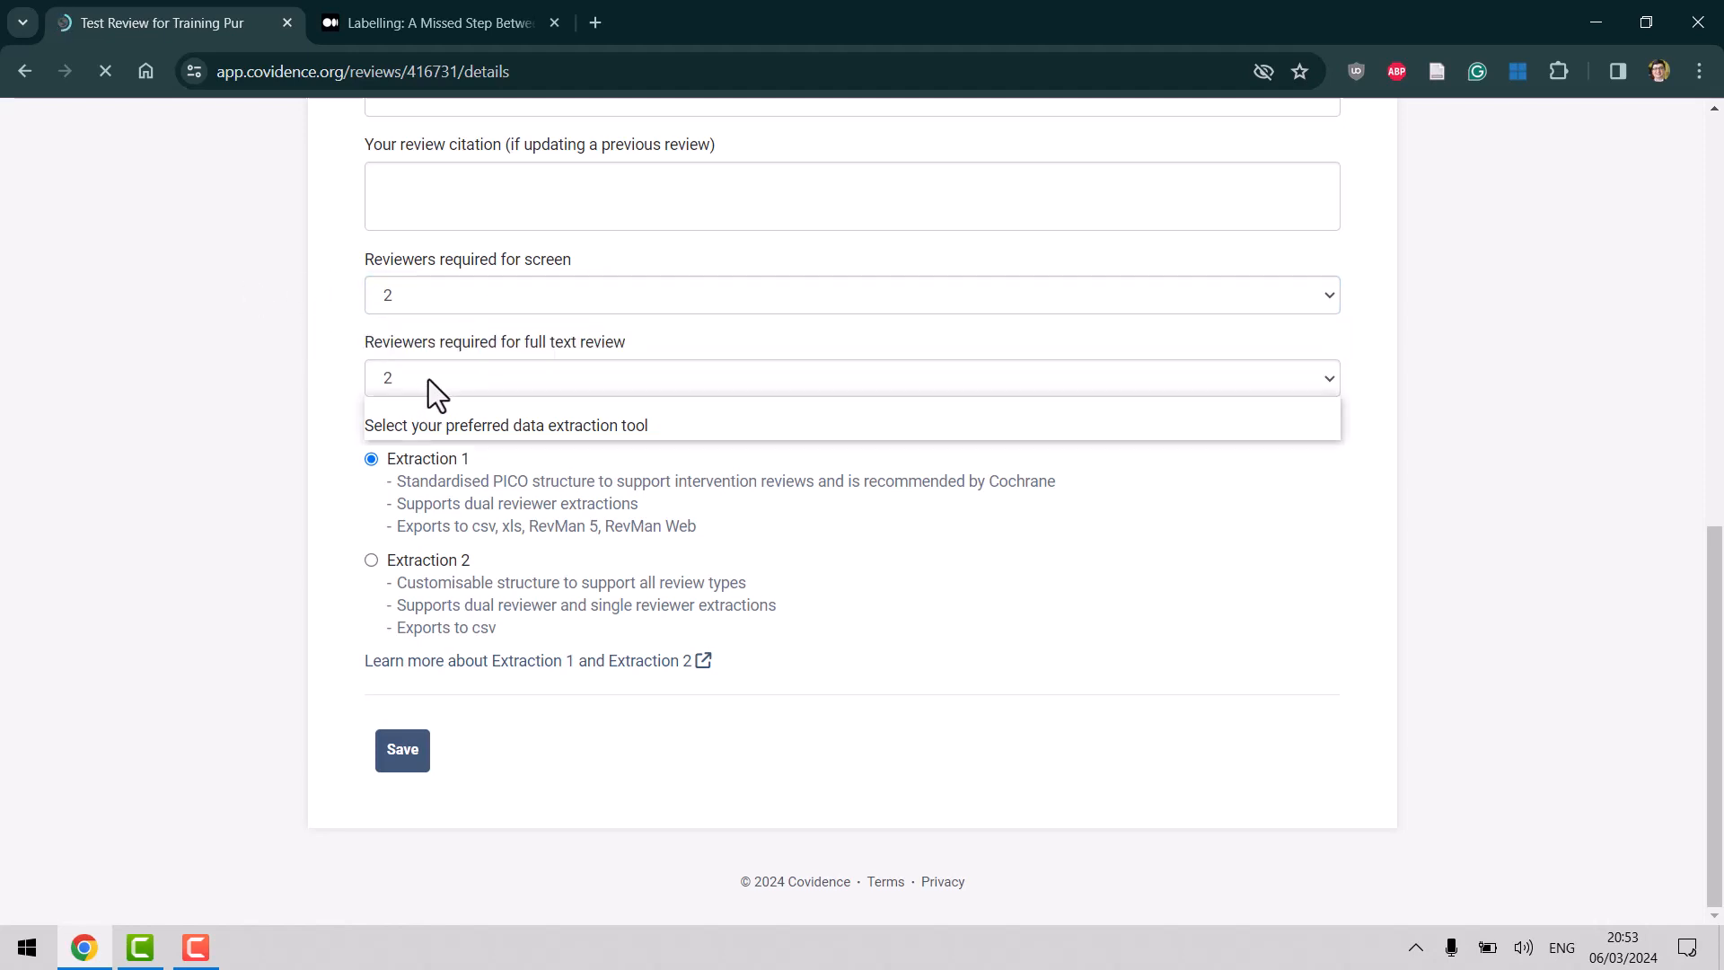
pyautogui.click(429, 379)
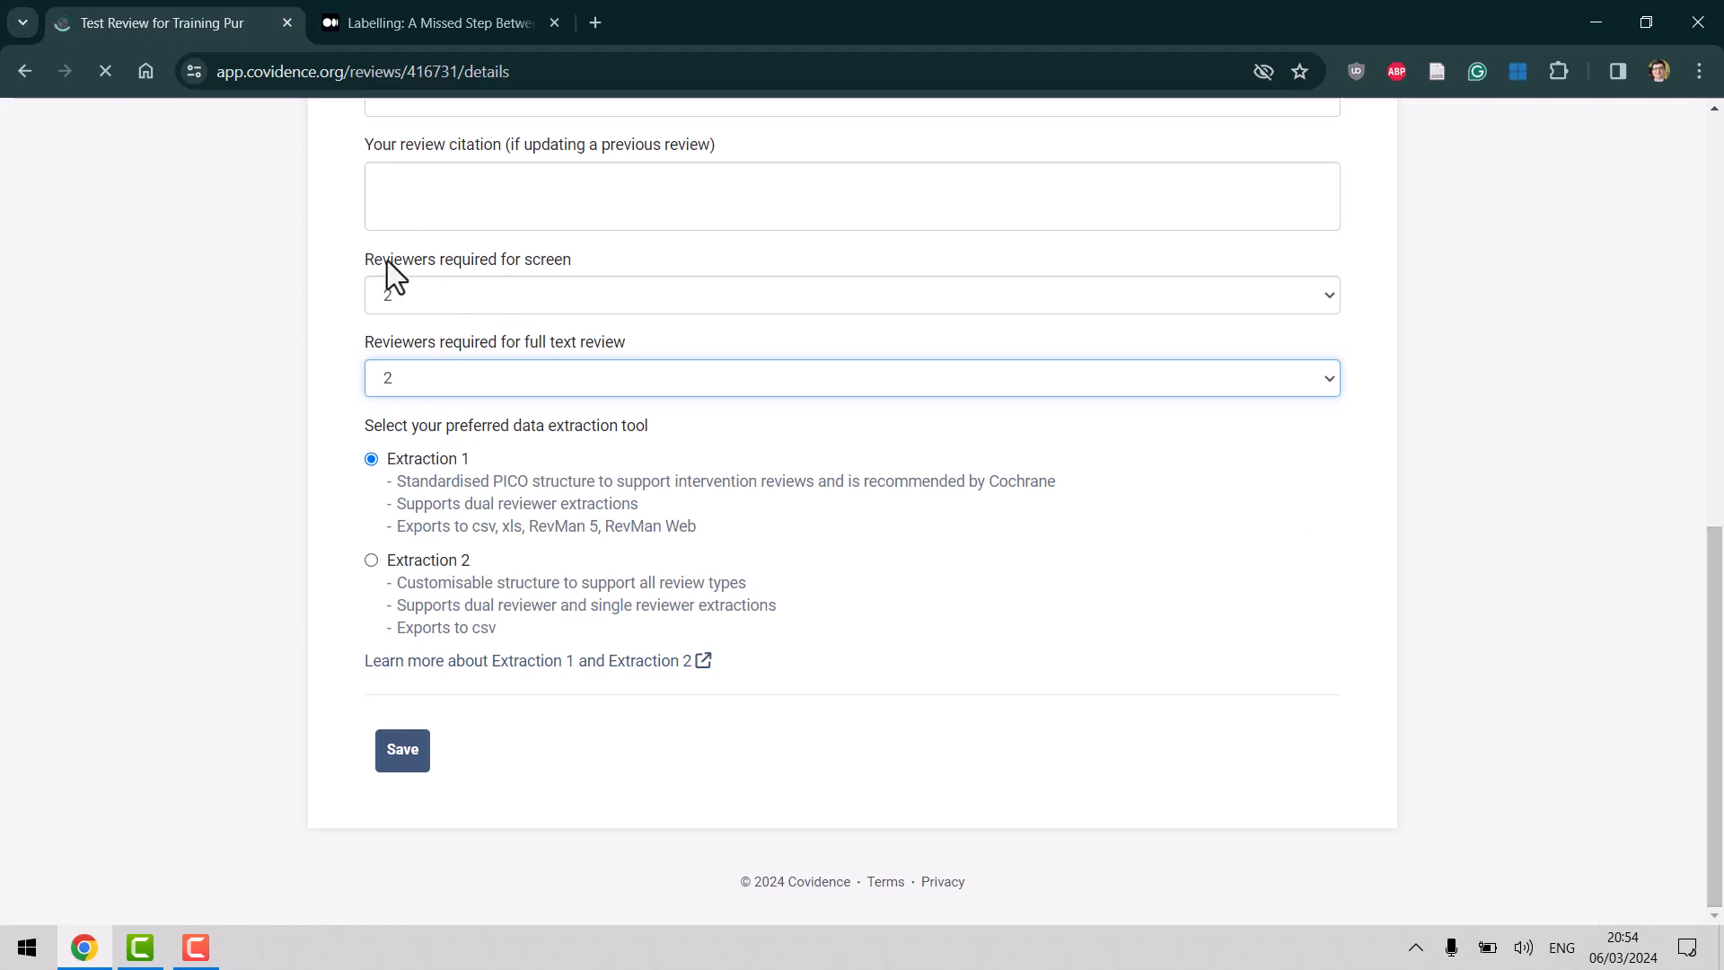
pyautogui.moveTo(1716, 691); pyautogui.dragTo(1719, 274)
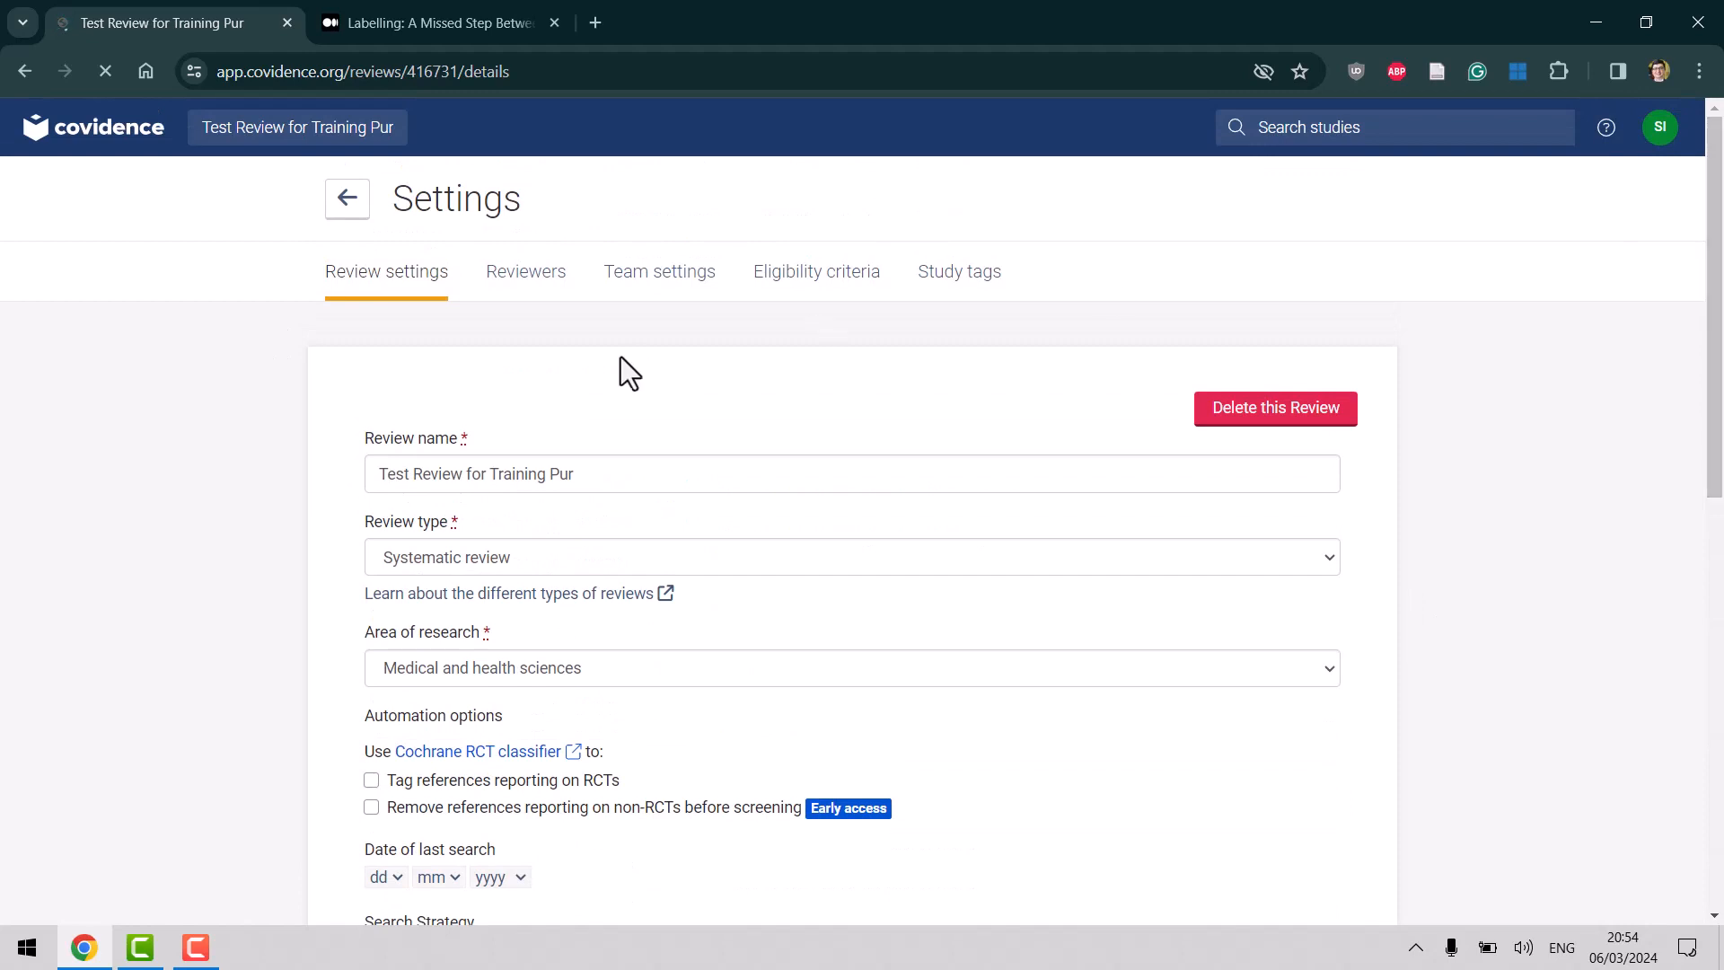
# View the Reviewers list, then open Team settings showing title and abstract screening progress.
pyautogui.click(545, 282)
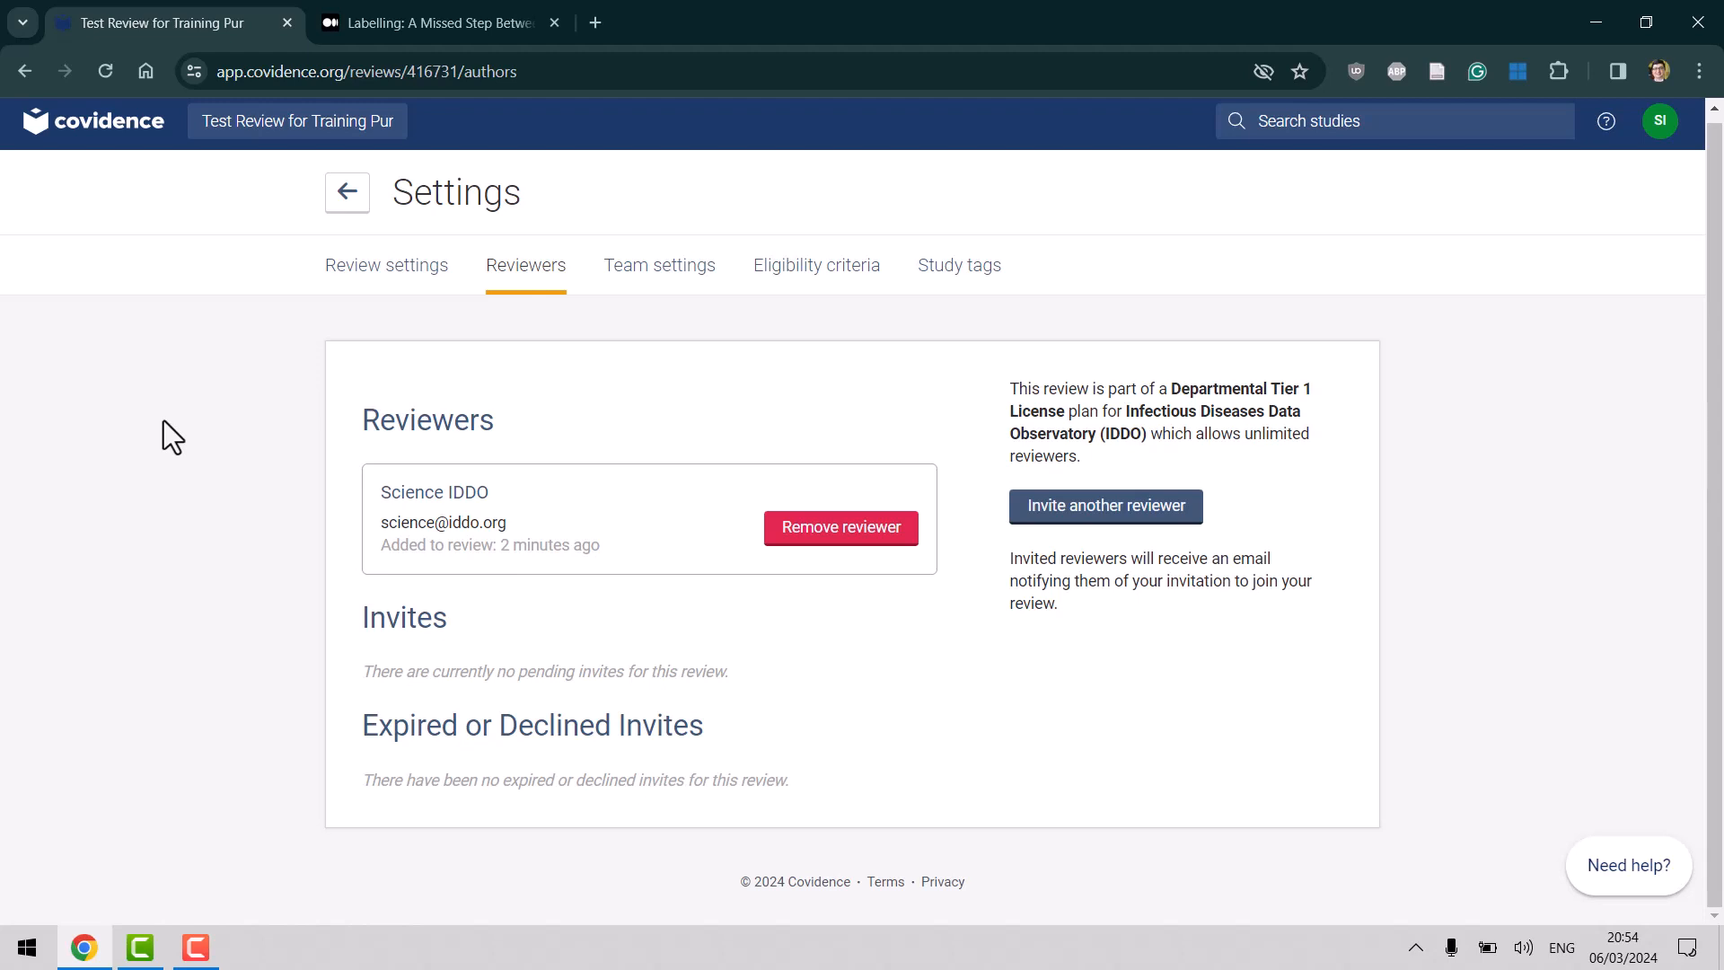
pyautogui.click(664, 277)
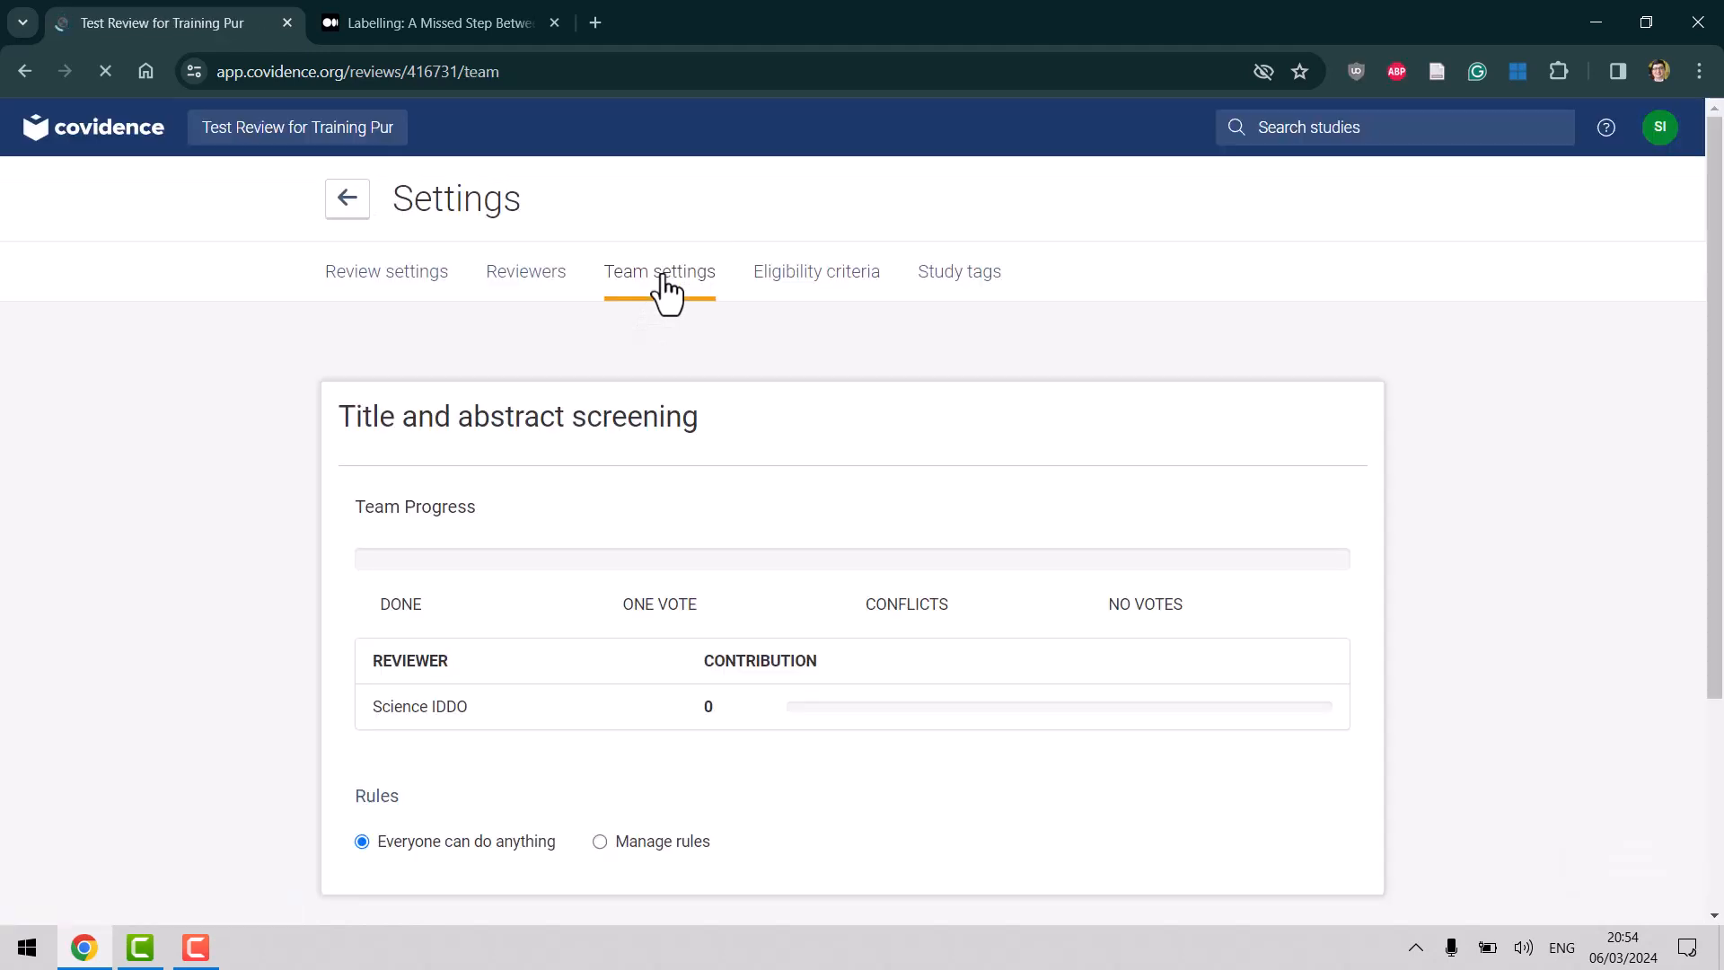
# Scroll through Team settings and open the Eligibility criteria settings page.
pyautogui.scroll(-3, 1721, 542)
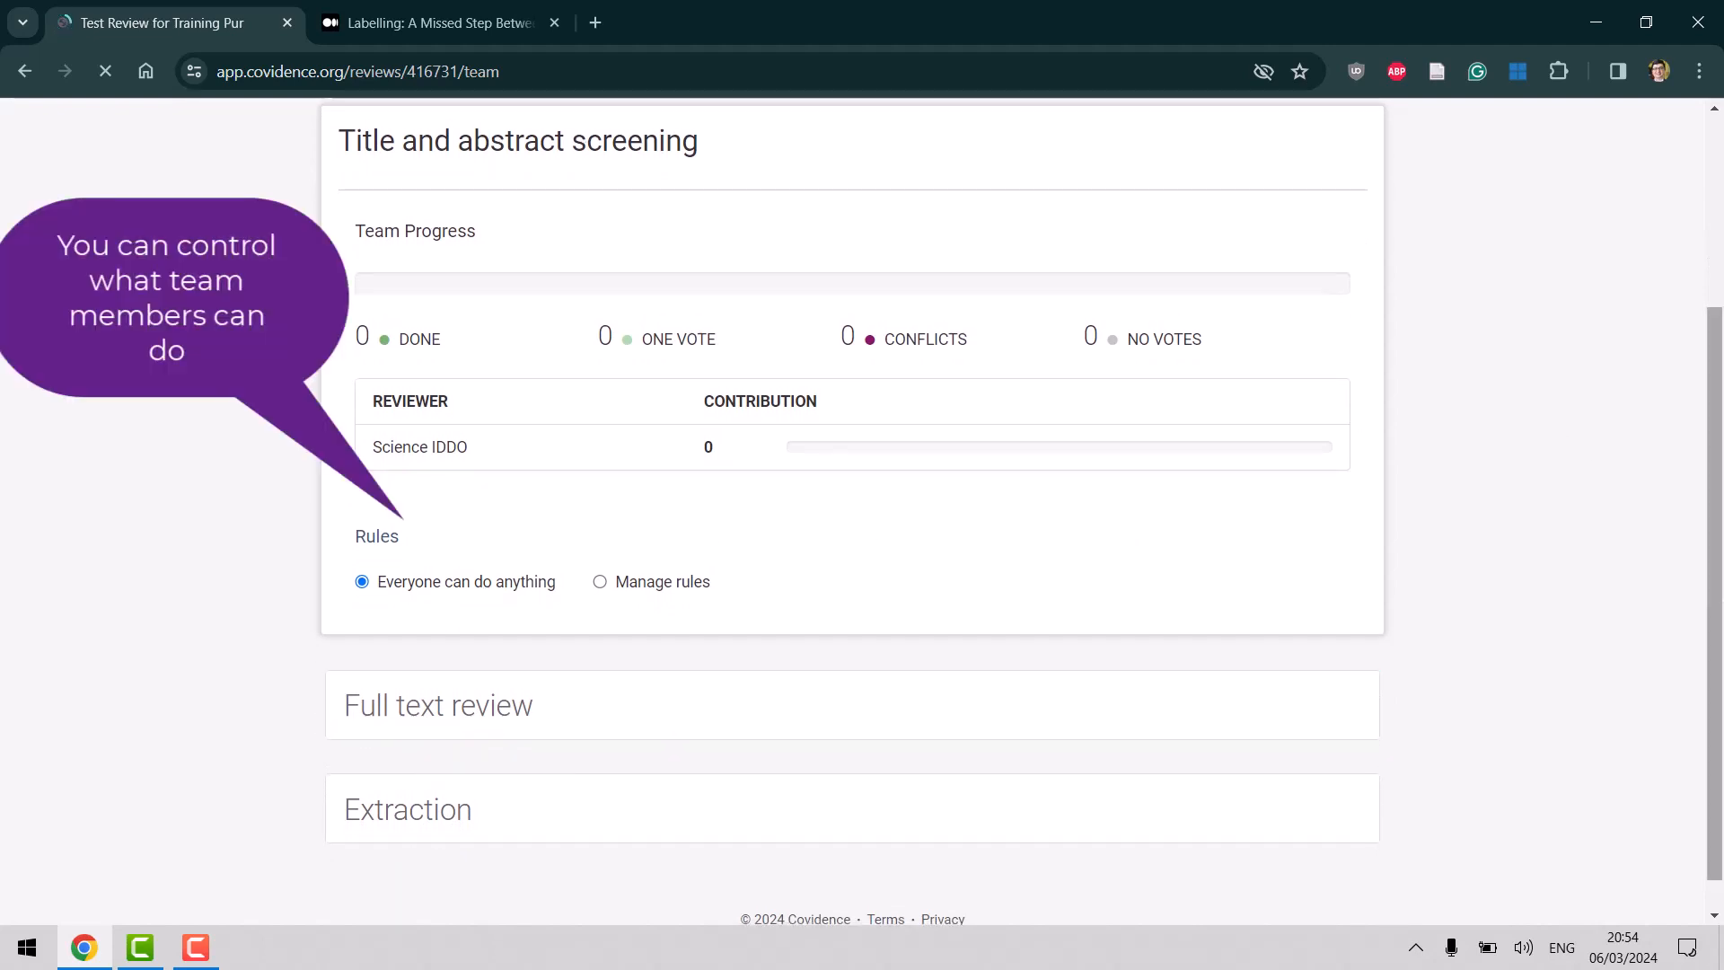
pyautogui.moveTo(1722, 574); pyautogui.dragTo(1722, 383)
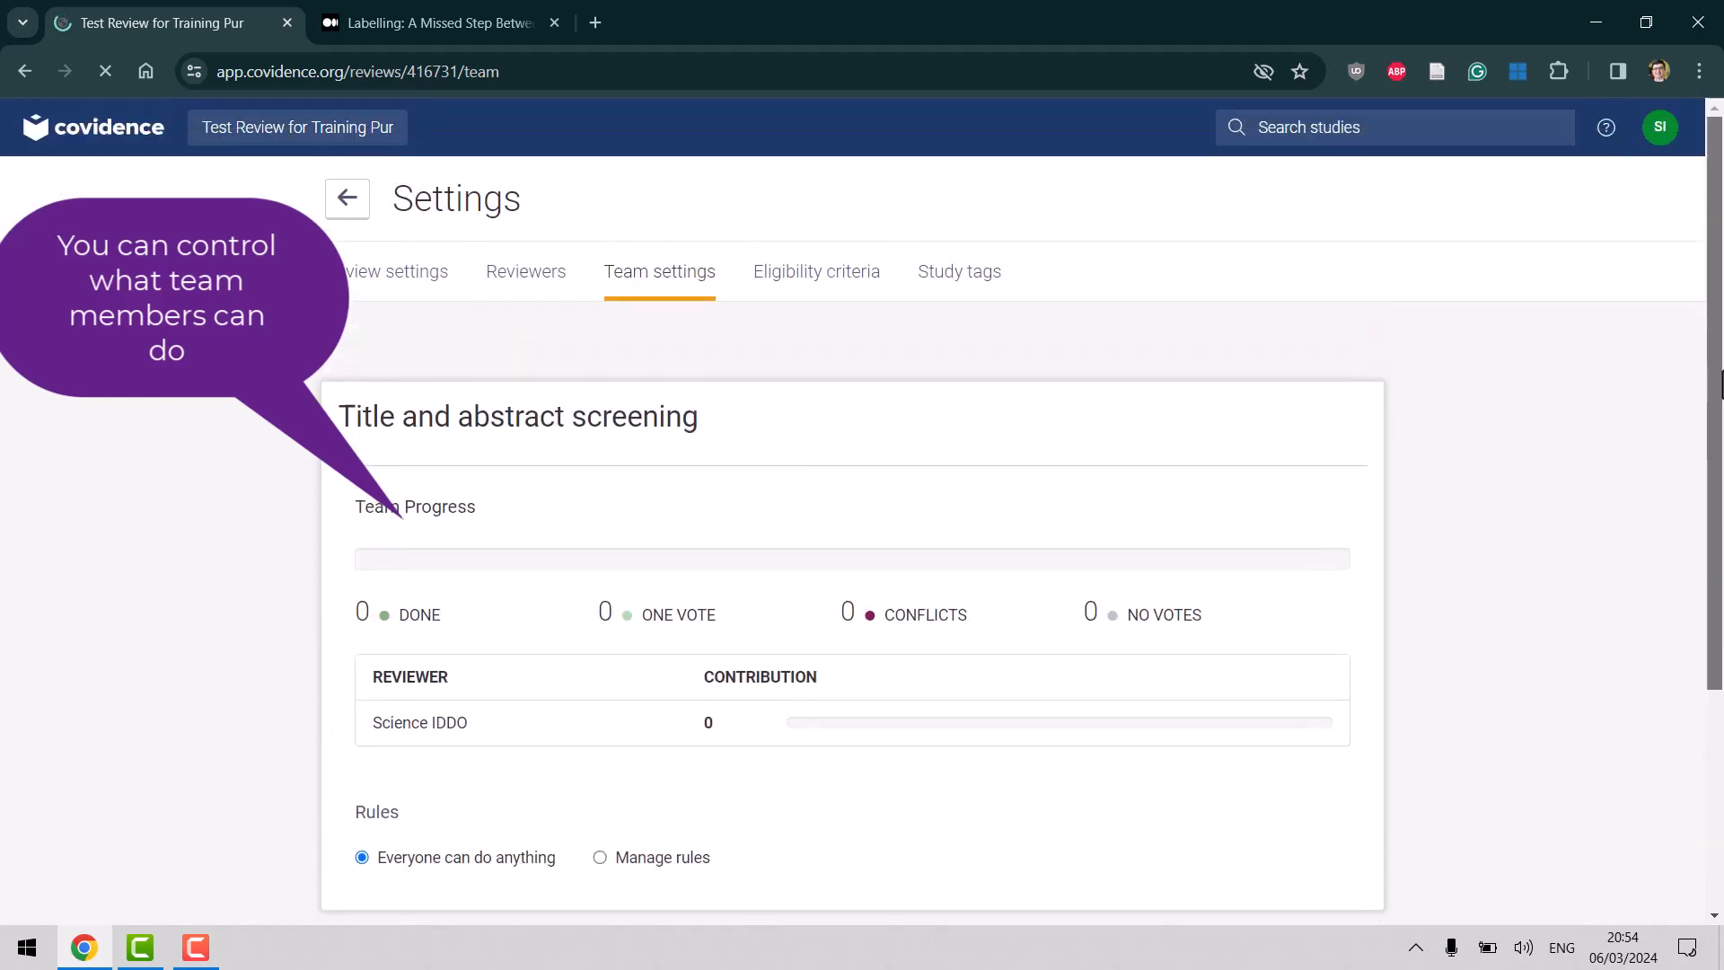
pyautogui.click(825, 286)
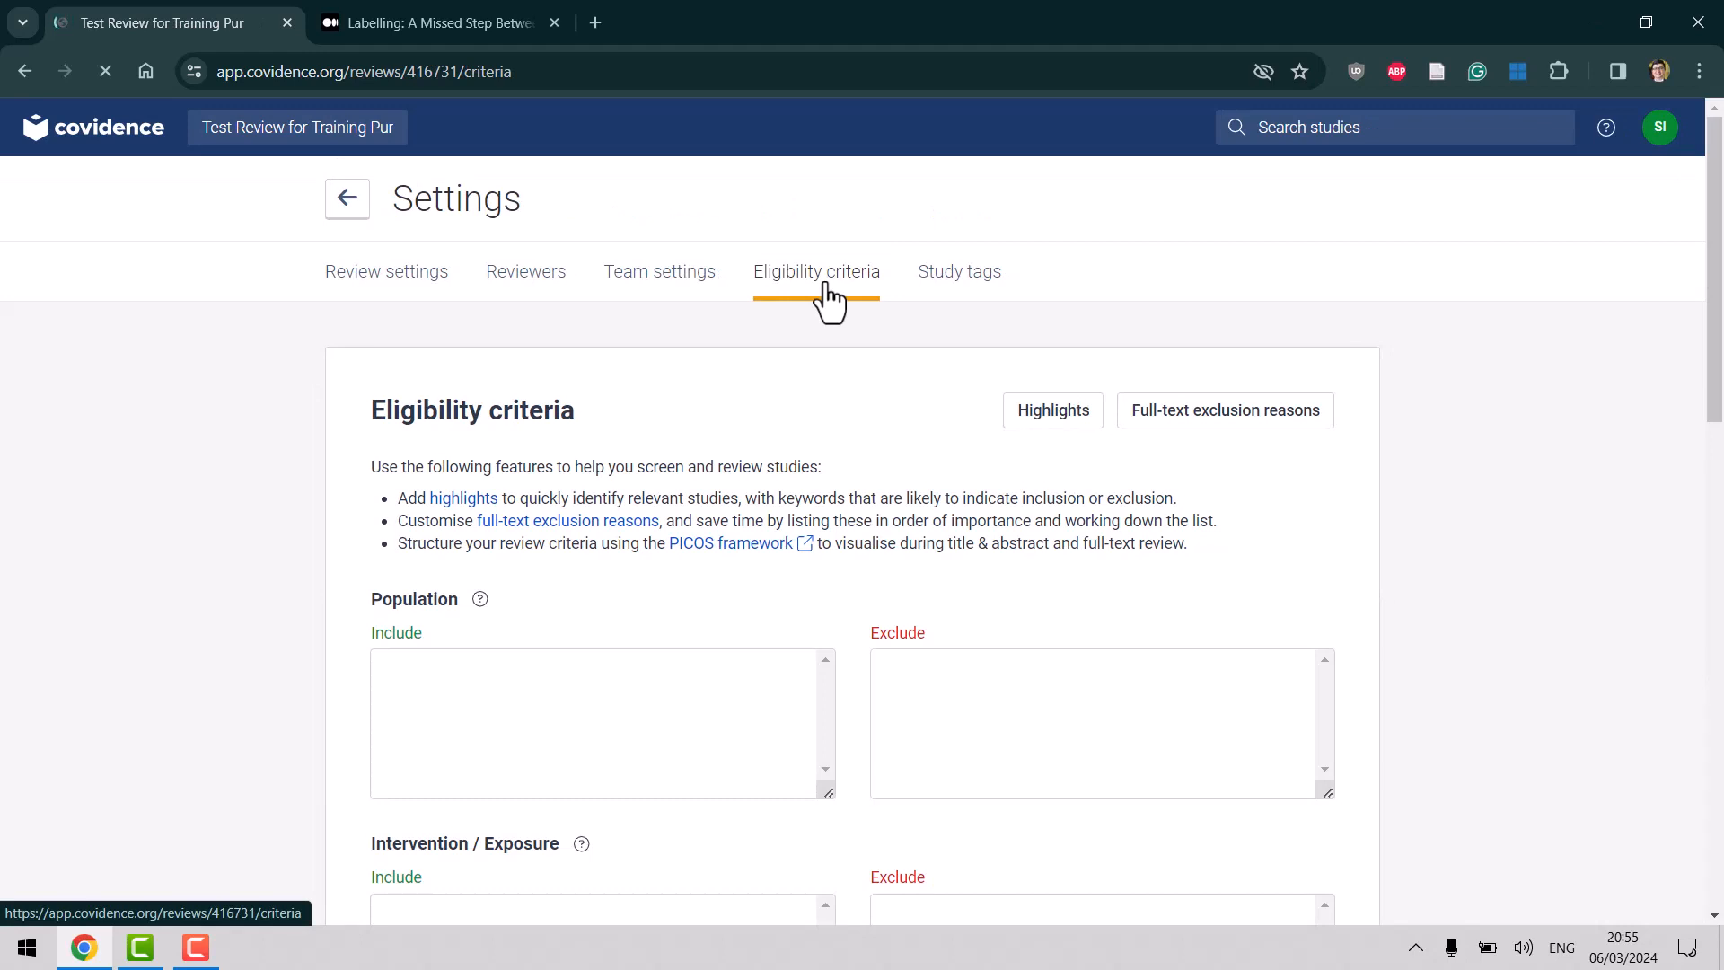
pyautogui.moveTo(1713, 267); pyautogui.dragTo(1711, 418)
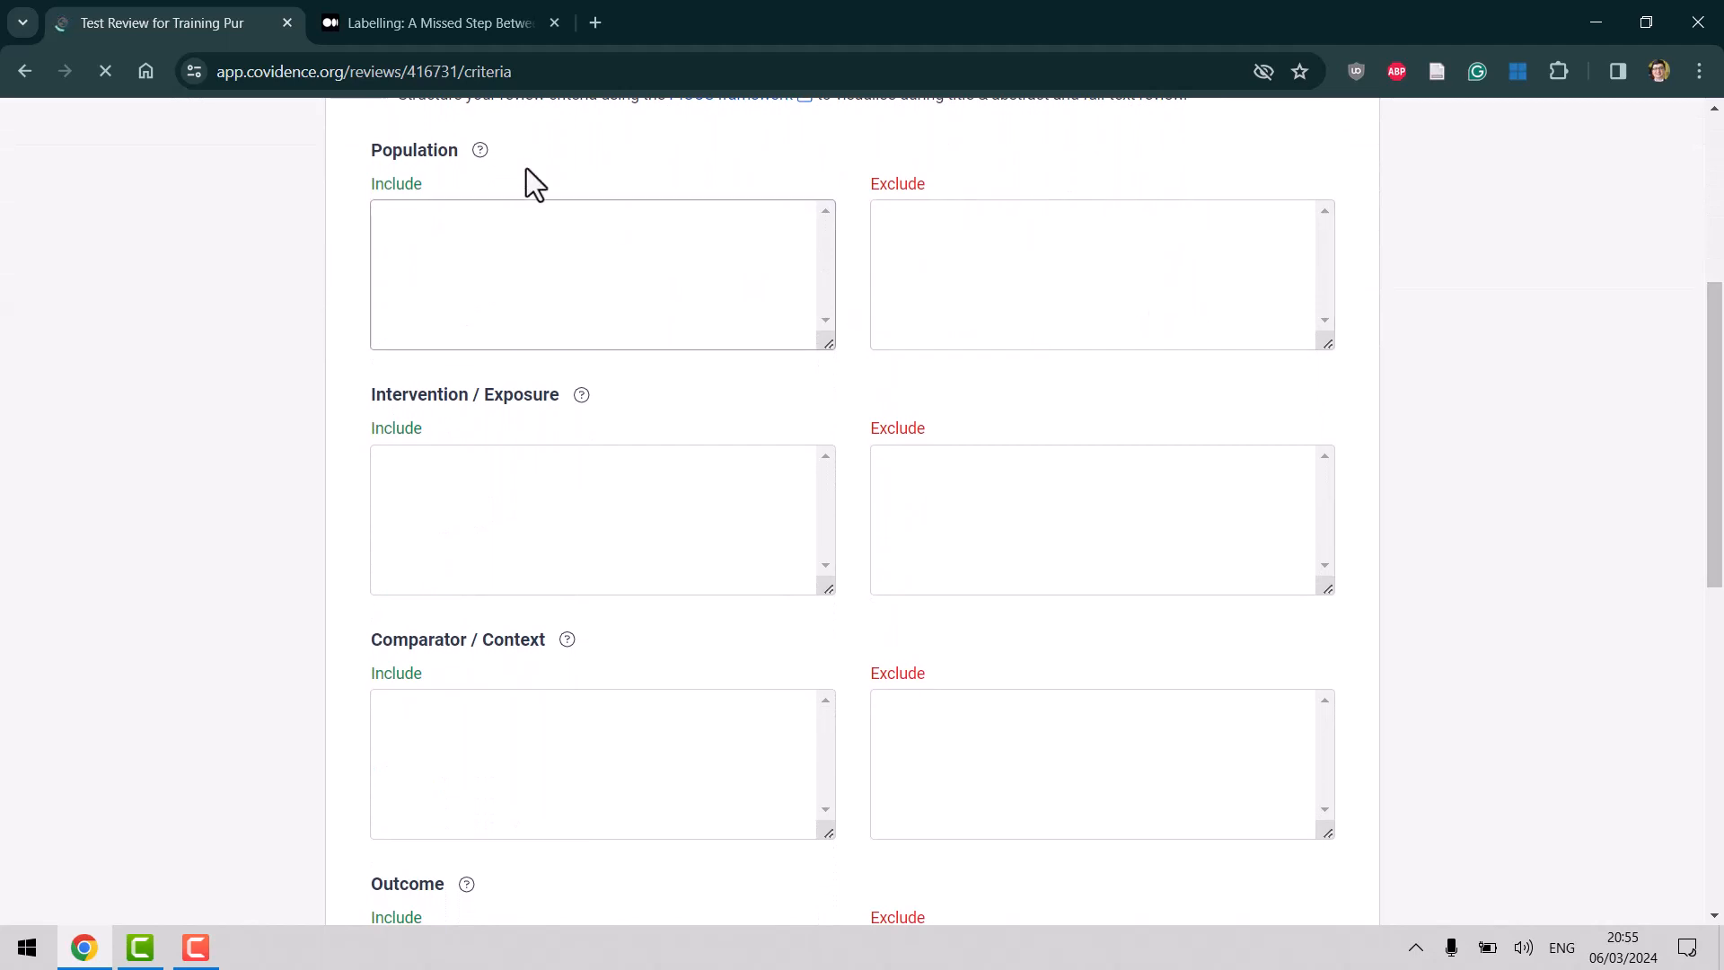
pyautogui.moveTo(1715, 492); pyautogui.dragTo(1711, 440)
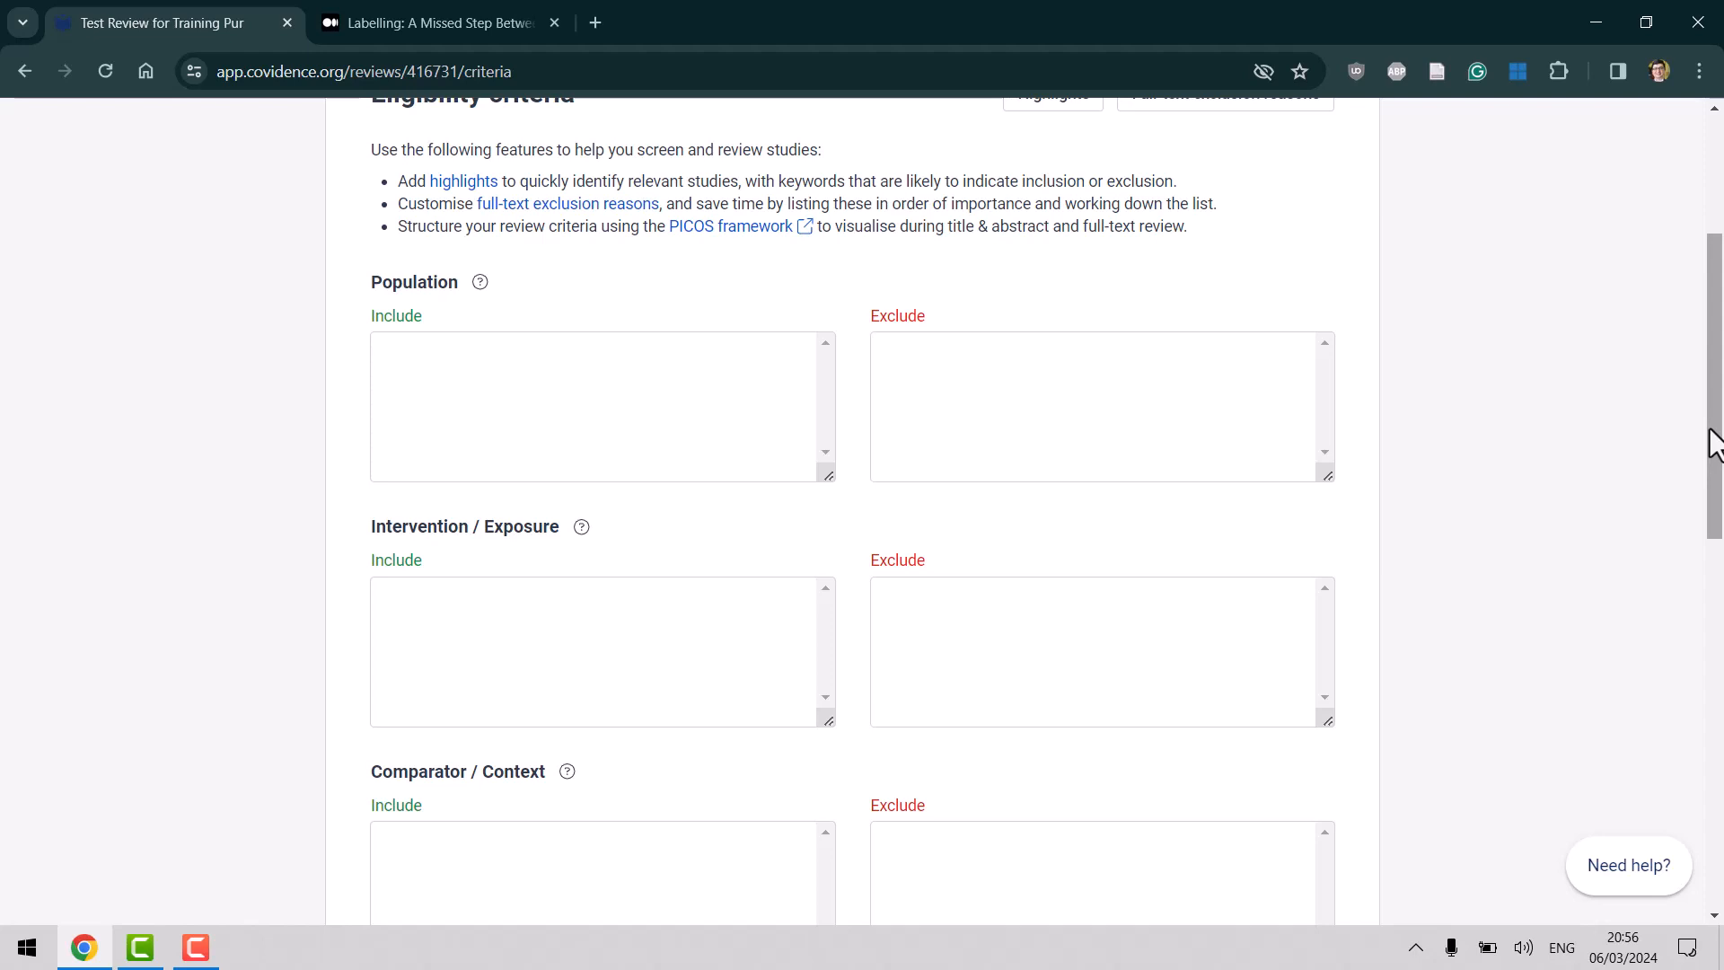
pyautogui.scroll(3, 1720, 261)
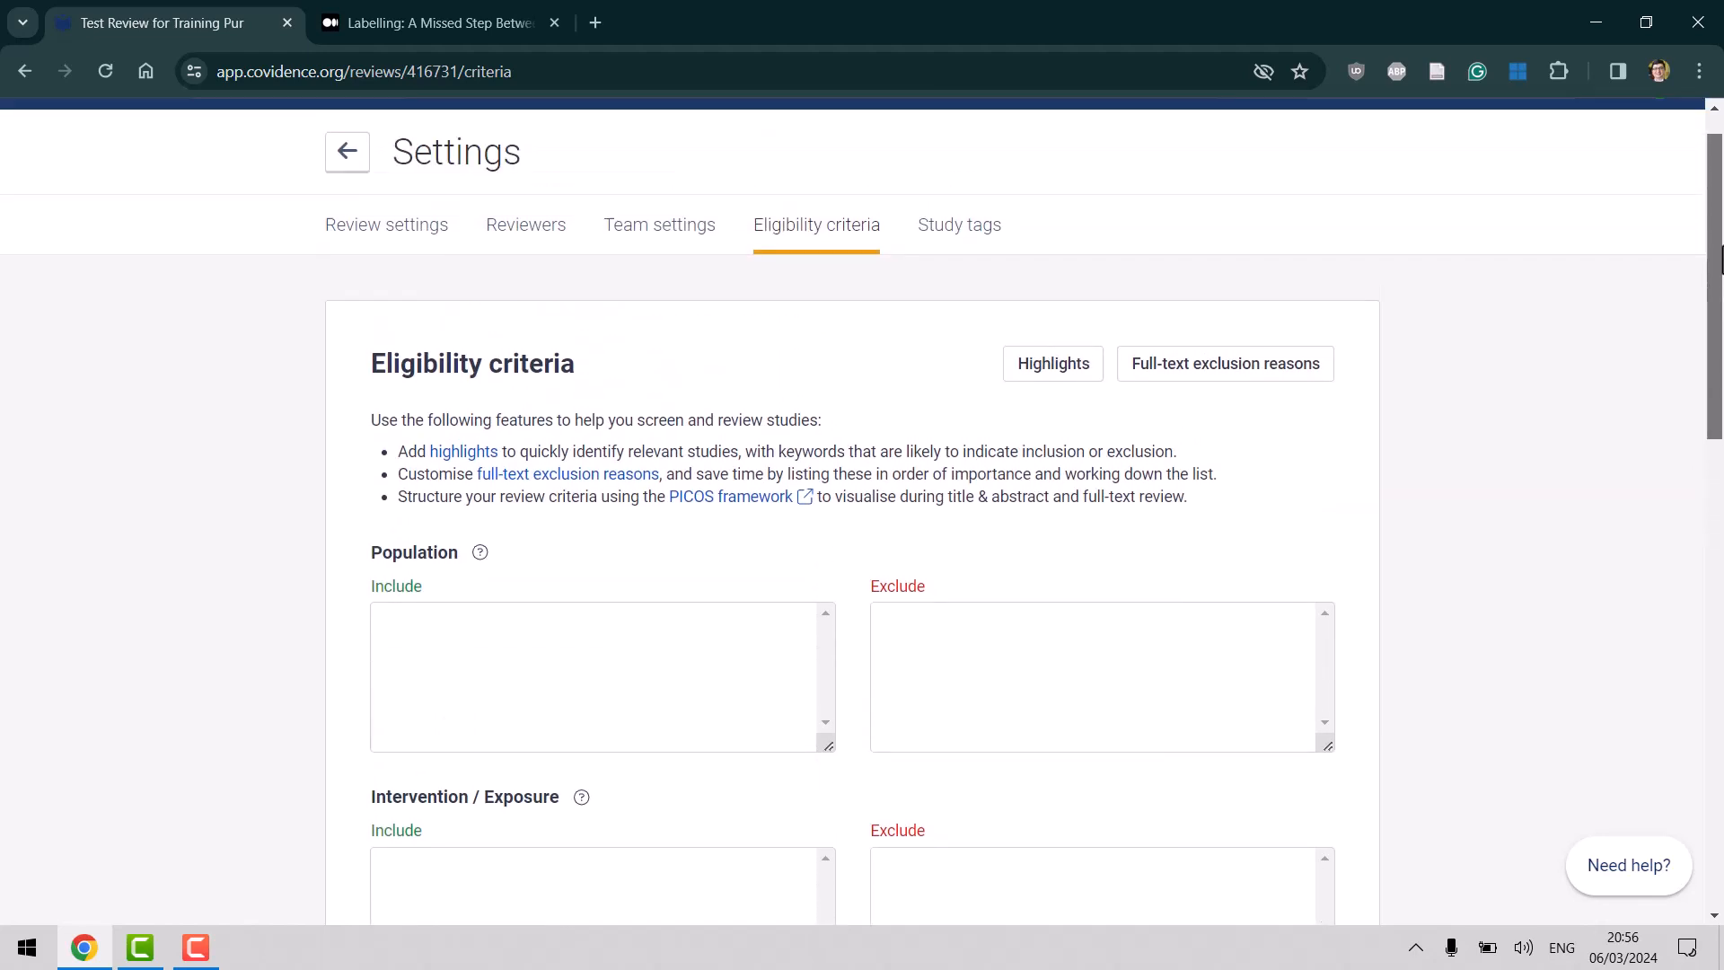
pyautogui.scroll(1, 1719, 260)
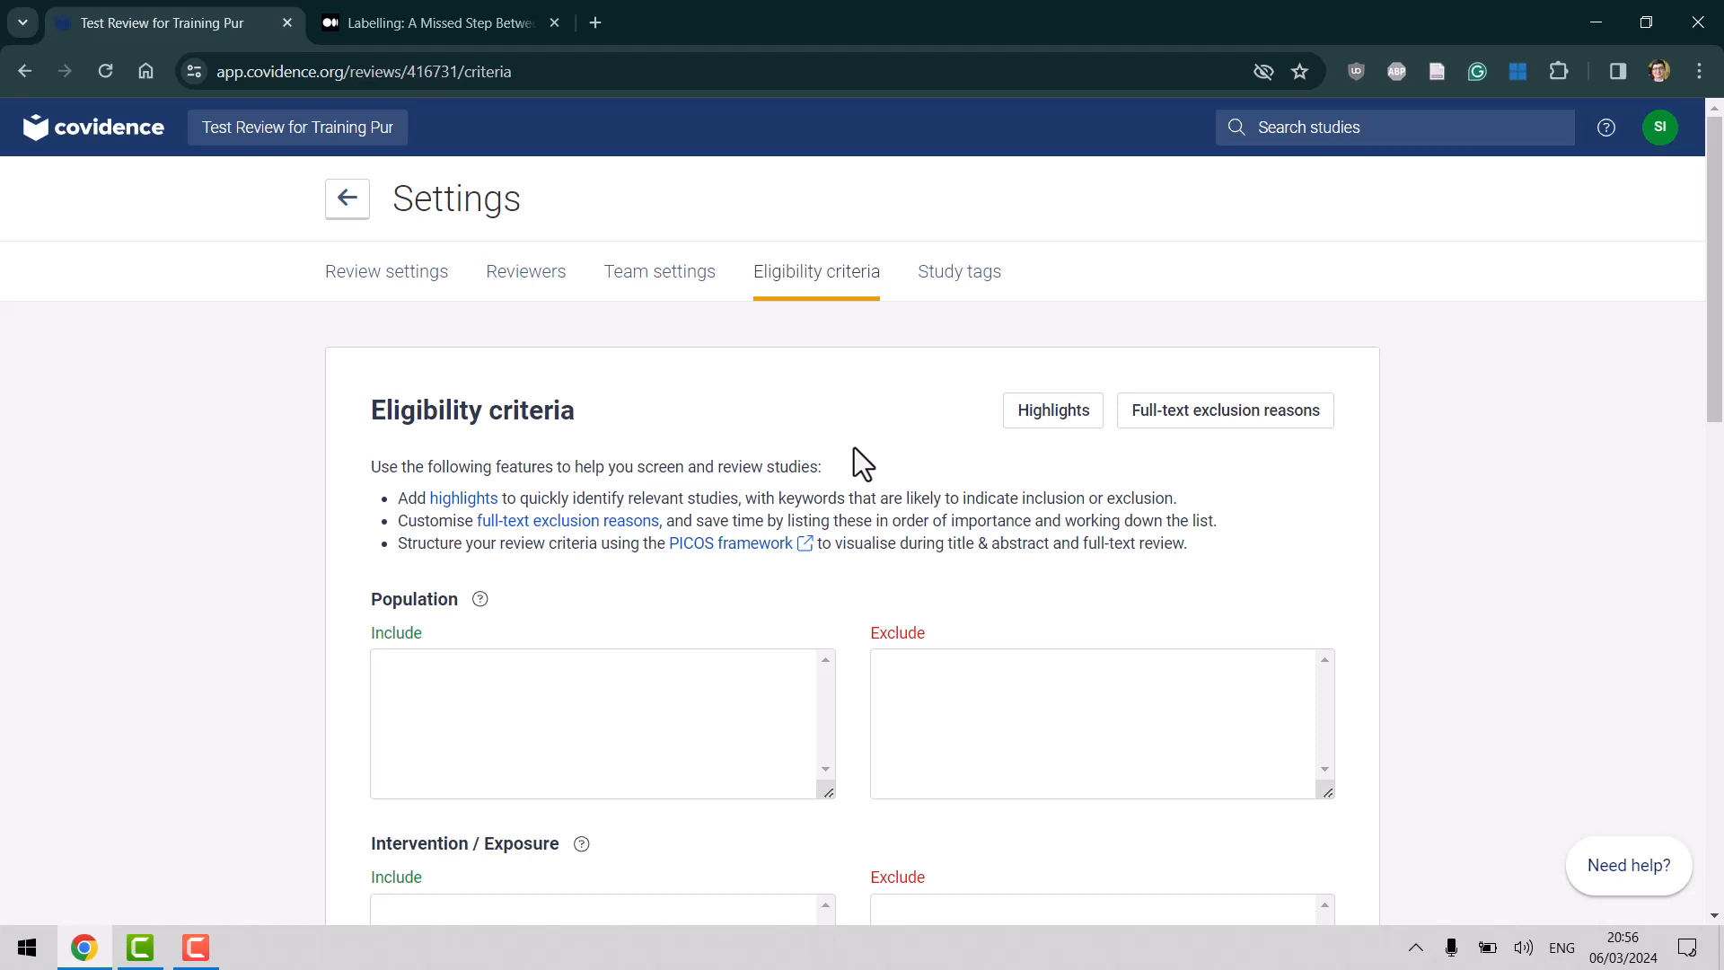
# Open the Study tags settings, then switch to the Medium labelling article.
pyautogui.click(965, 271)
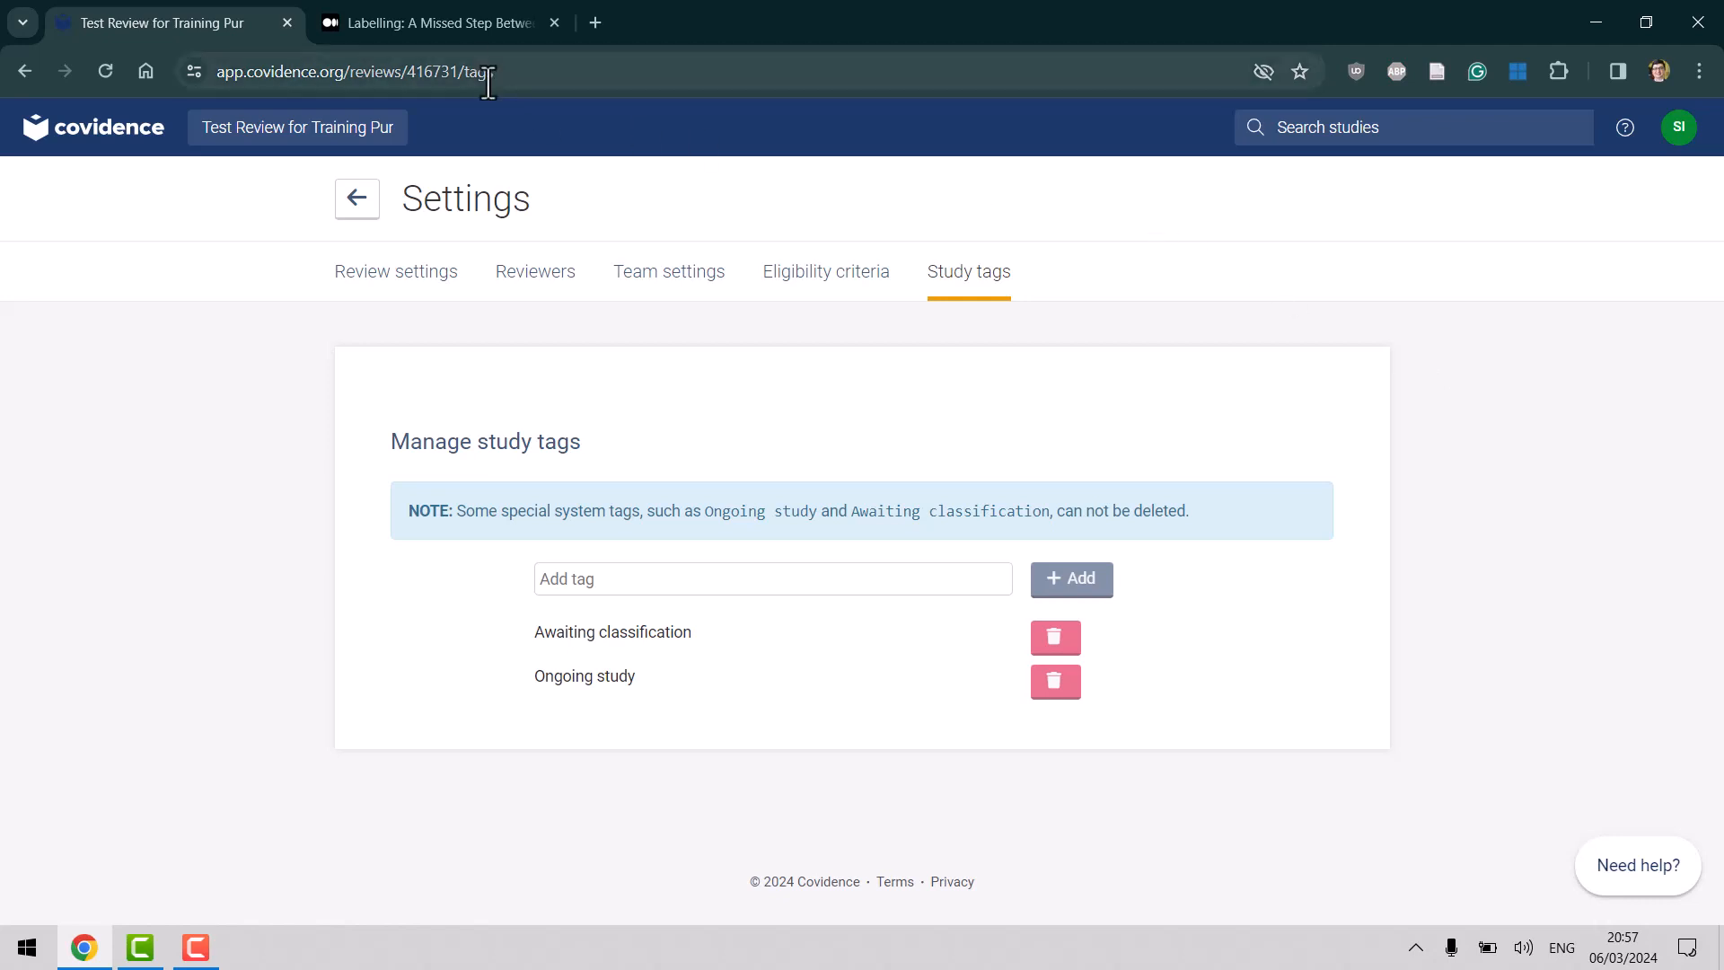
pyautogui.click(460, 13)
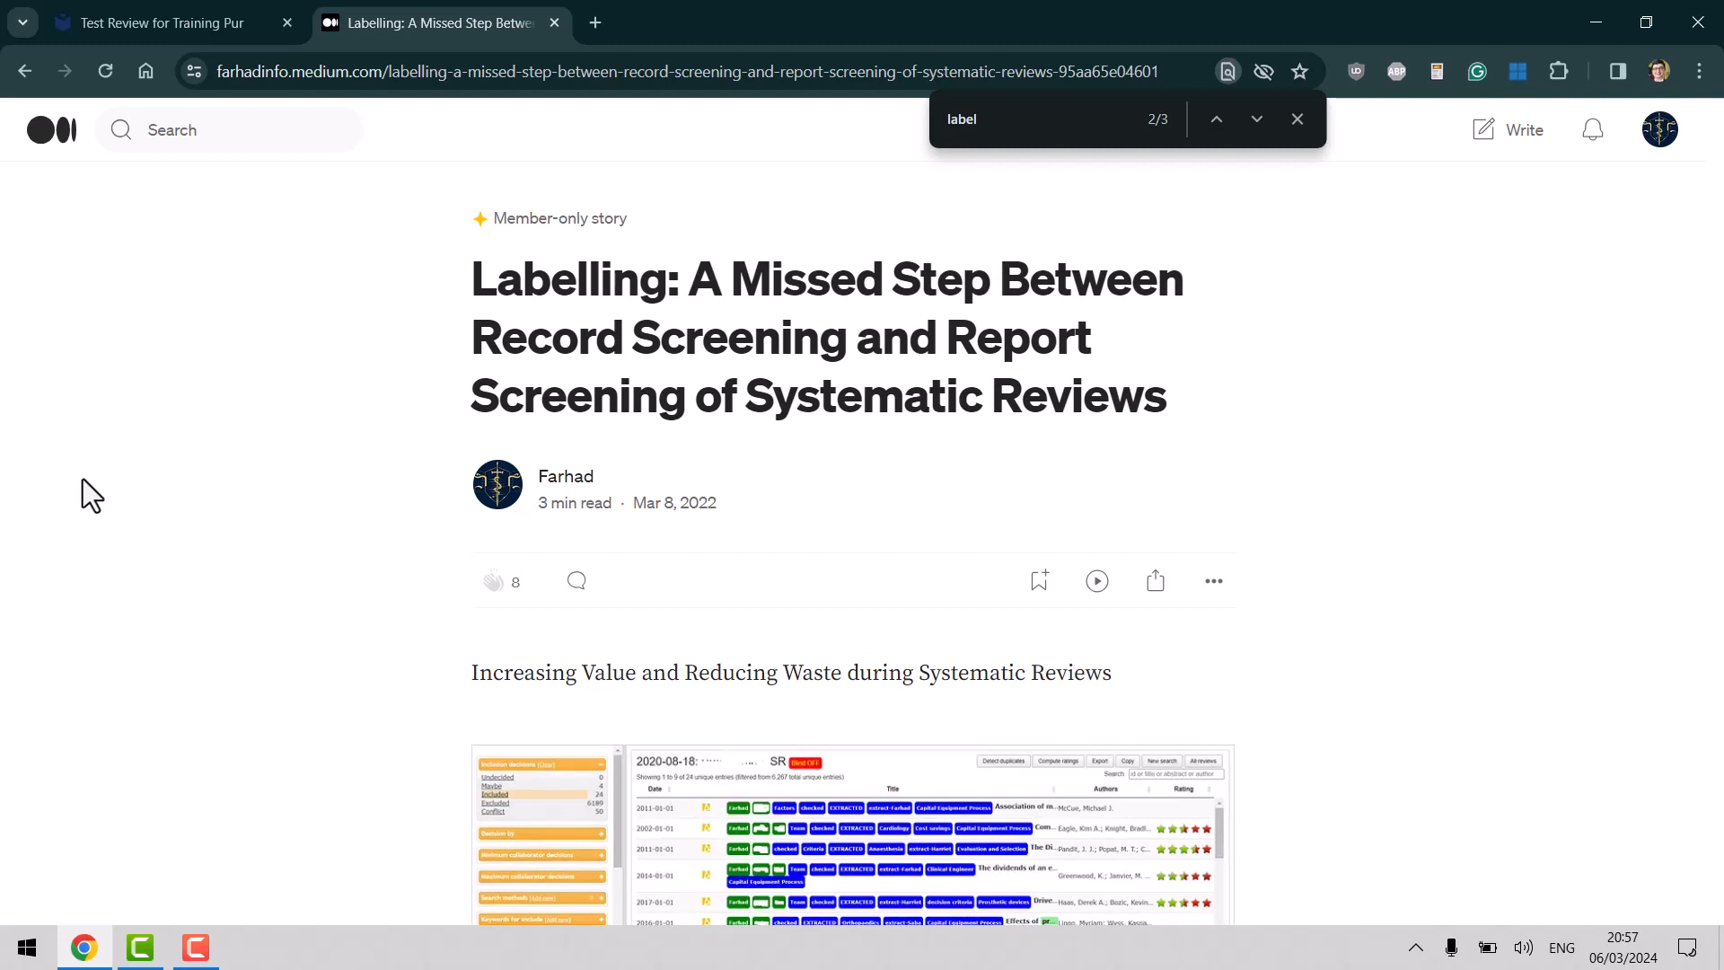
# Switch back from the Medium article to Covidence's Study tags page.
pyautogui.hotkey('ctrl', 'shift', 'Tab')
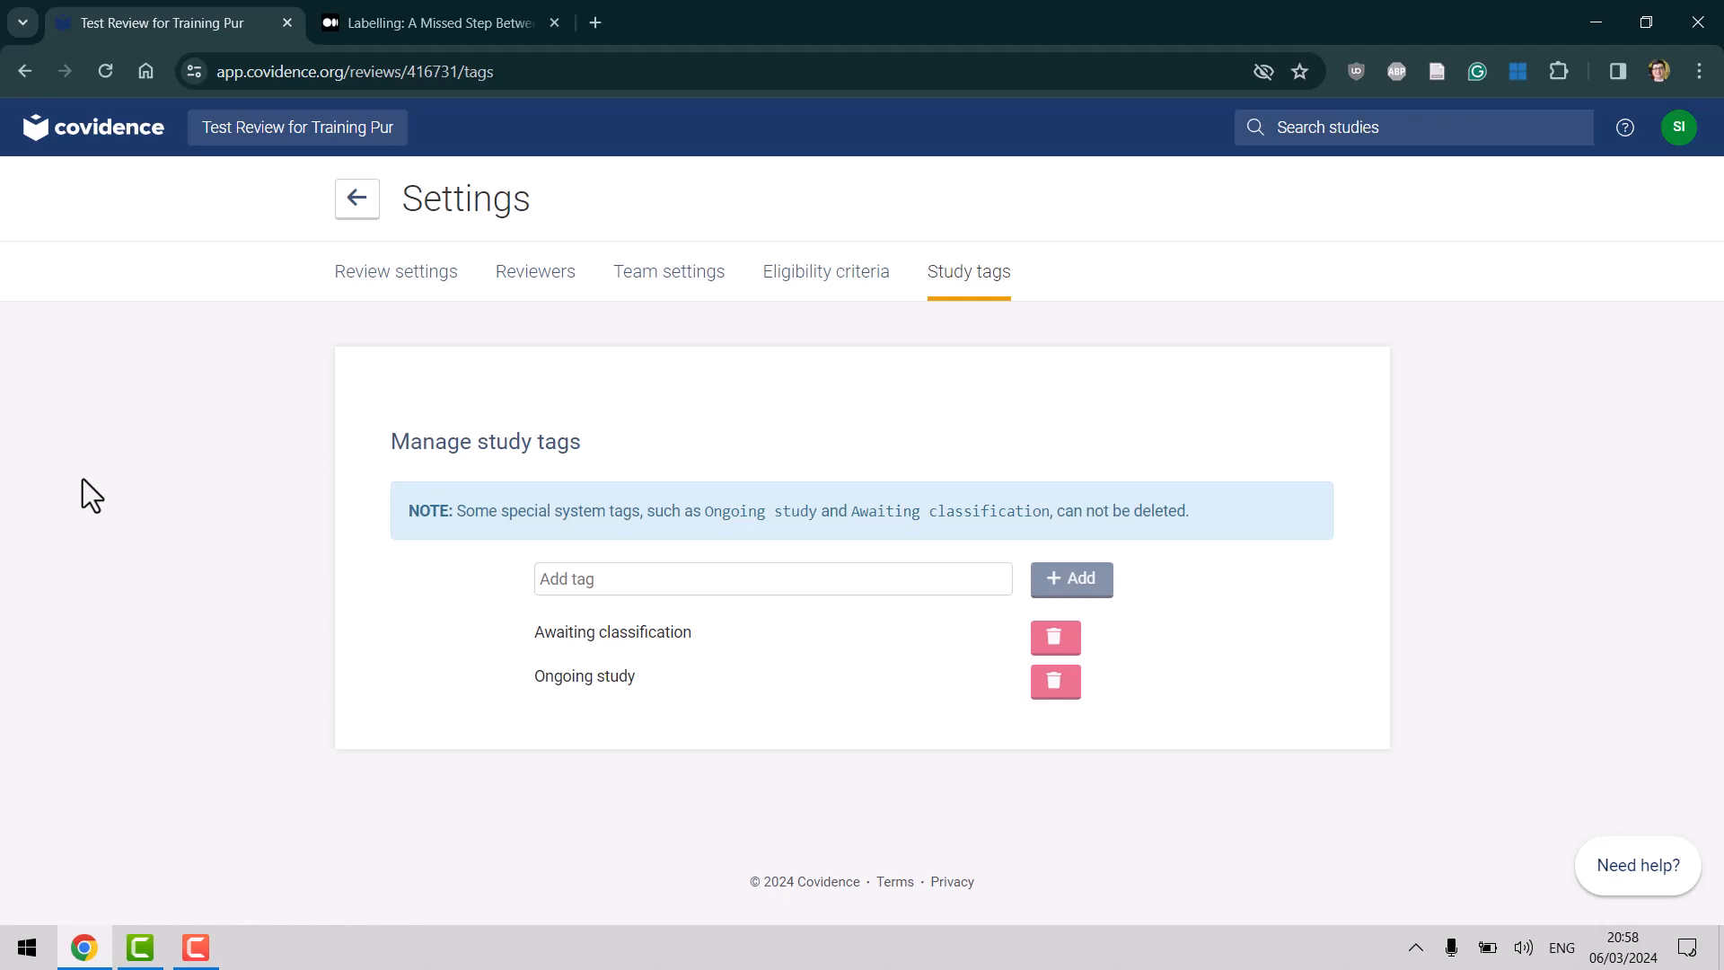
# Return to the Review Summary and open the Import references page.
pyautogui.click(358, 216)
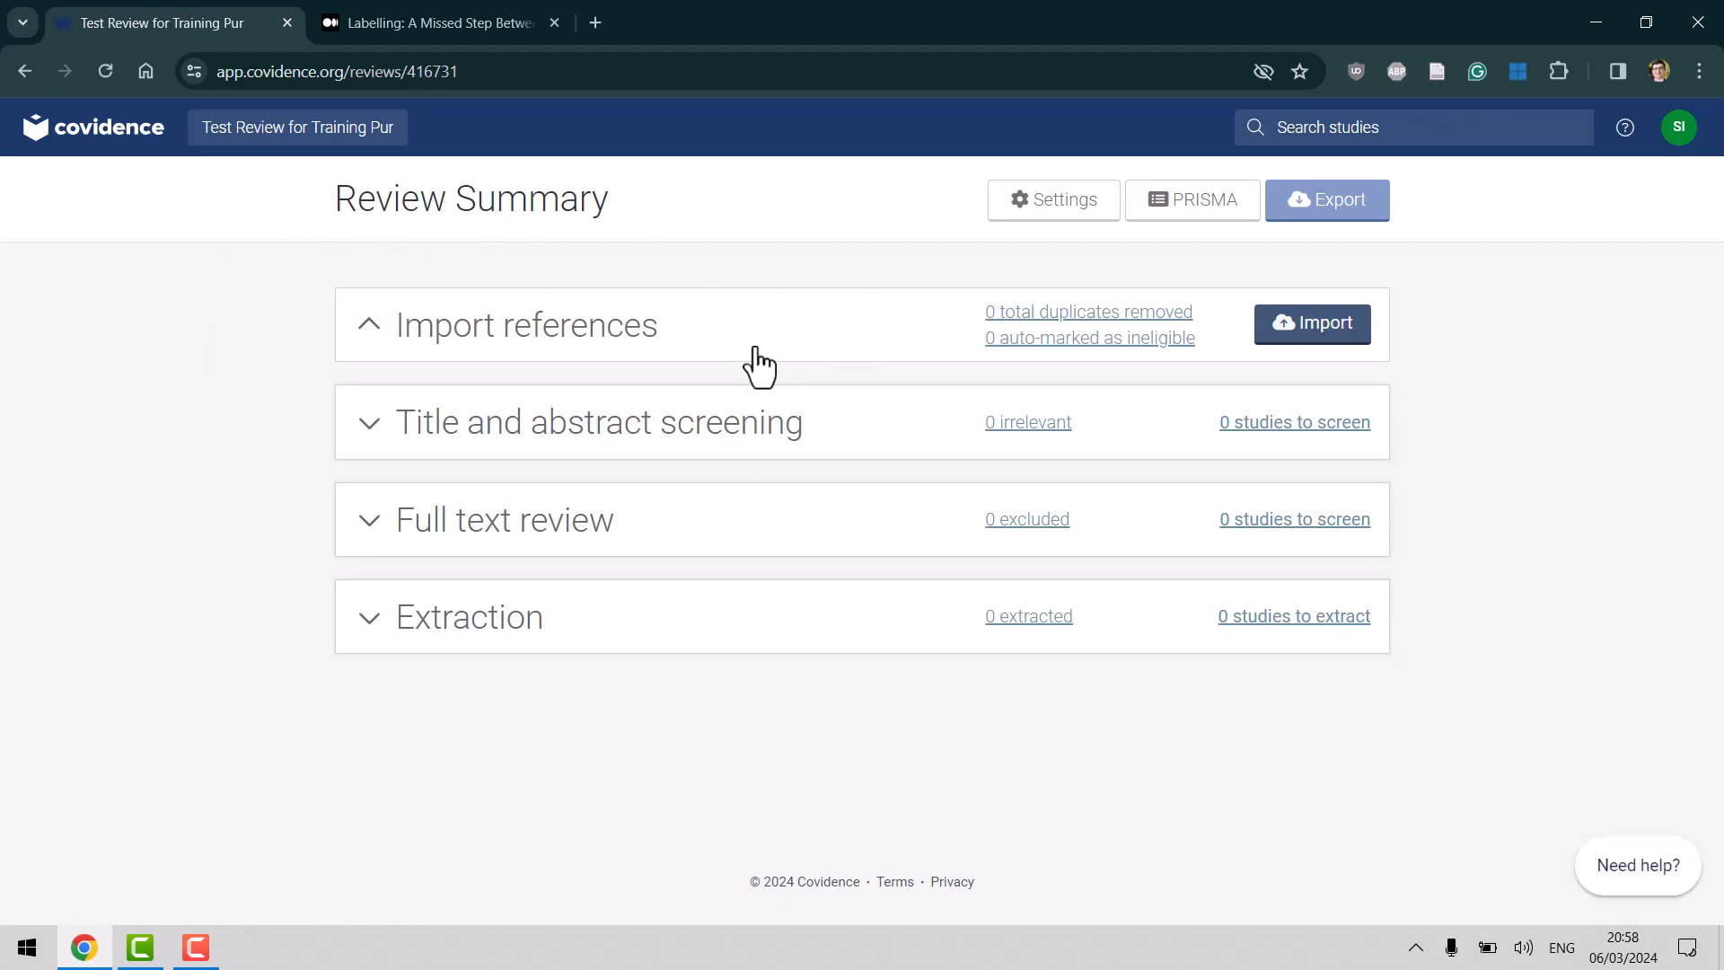
pyautogui.click(1324, 346)
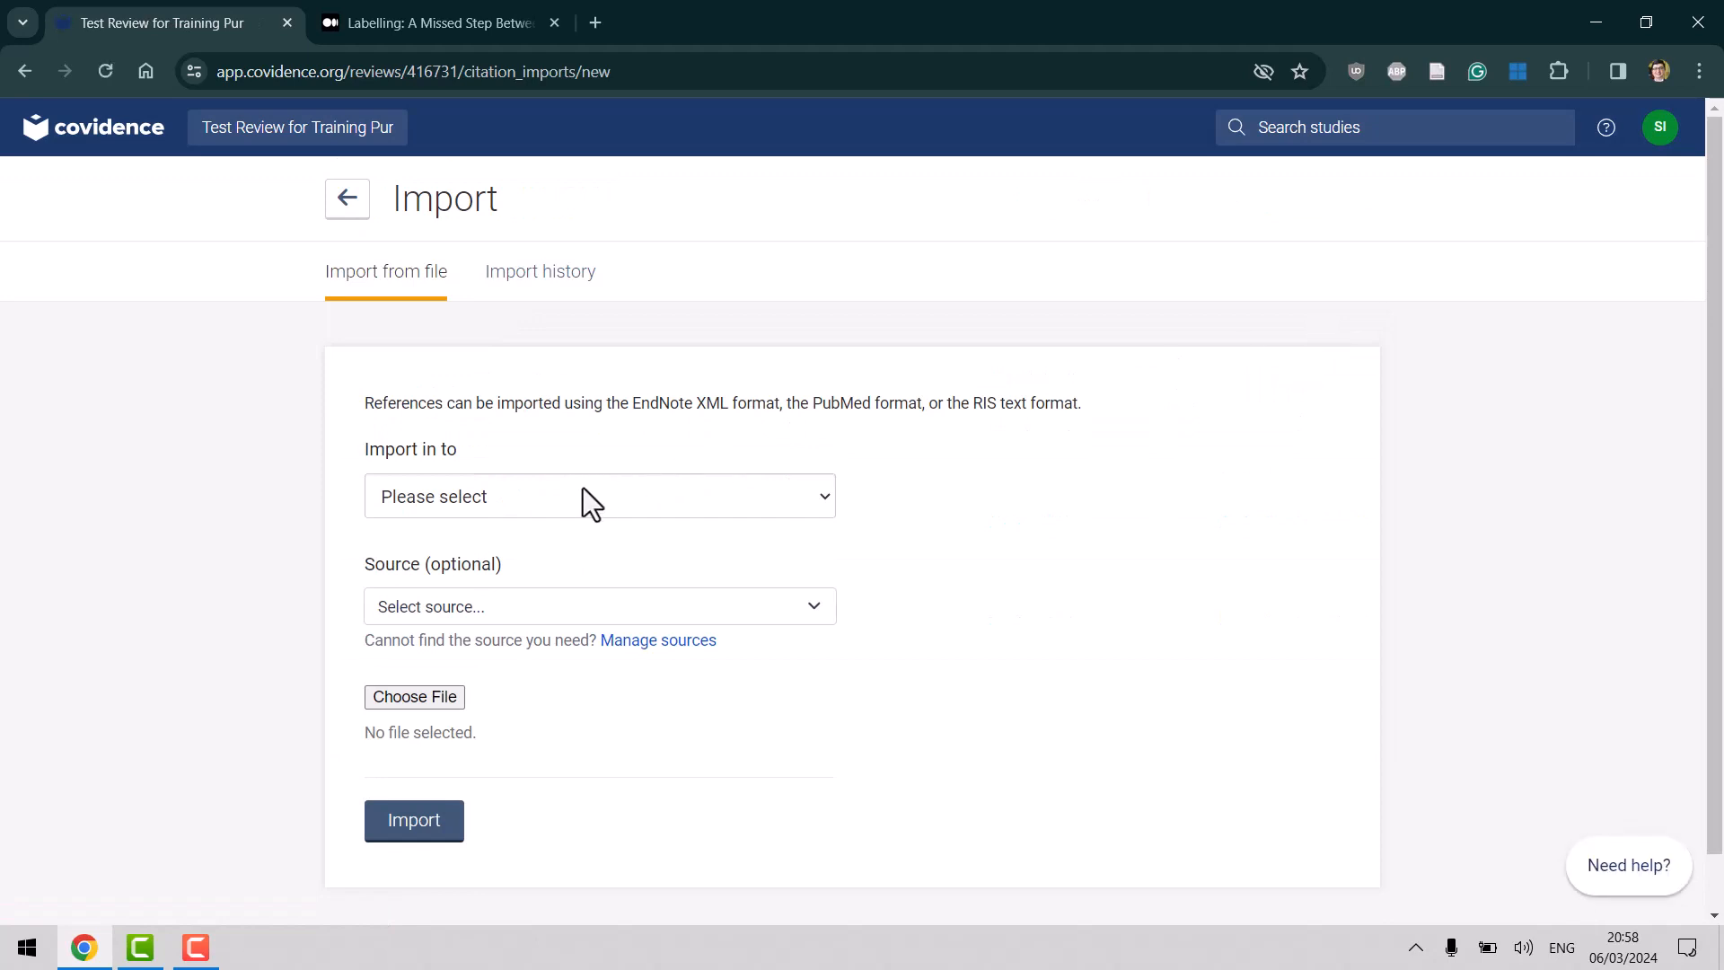
# Choose Screen as the destination in the Import in to dropdown.
pyautogui.click(584, 490)
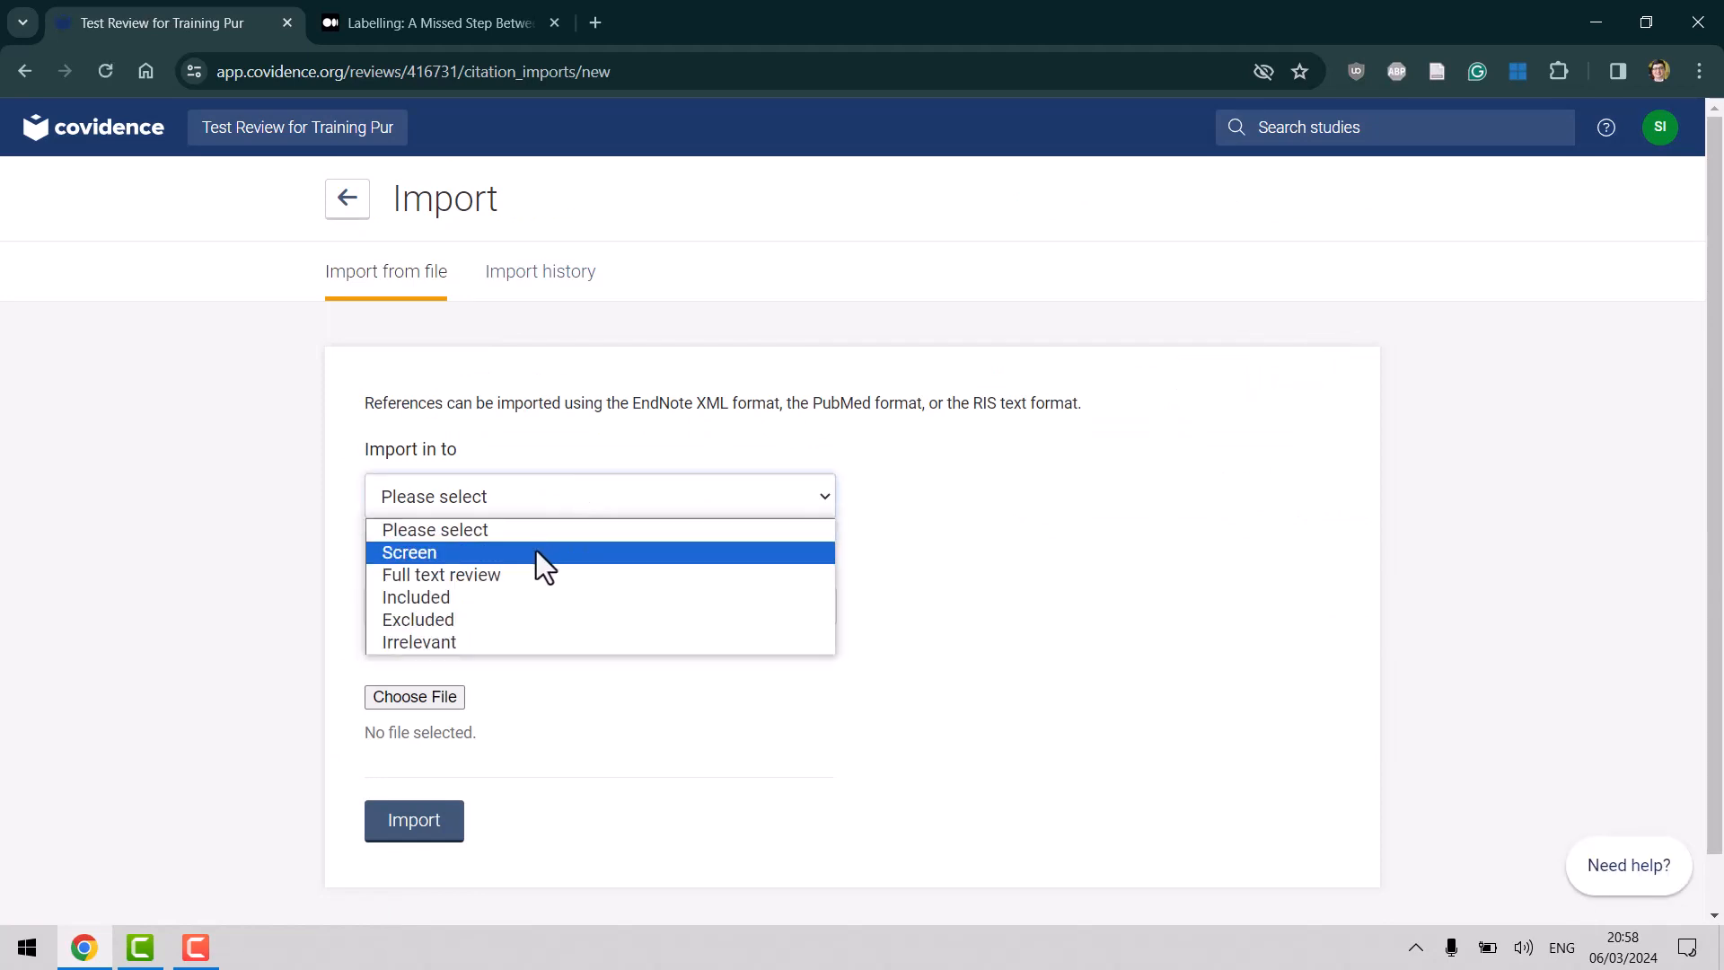
pyautogui.click(476, 553)
pyautogui.click(494, 497)
pyautogui.click(476, 556)
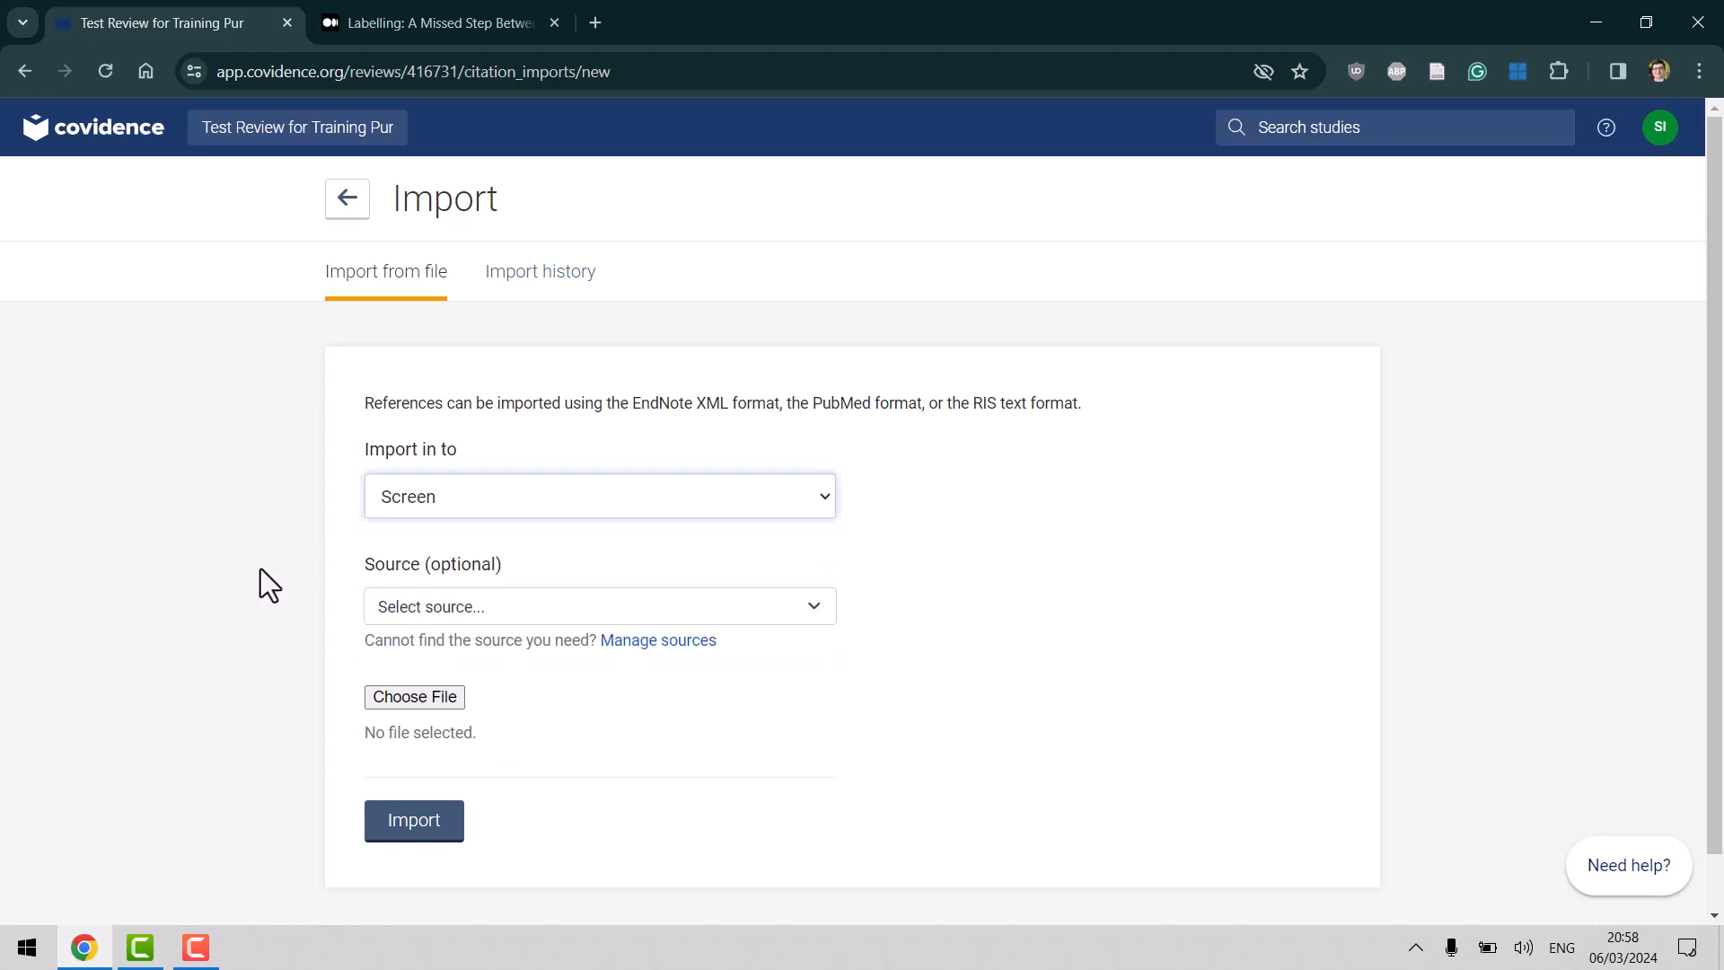
# Check the reference Source options but leave the source unselected.
pyautogui.click(449, 610)
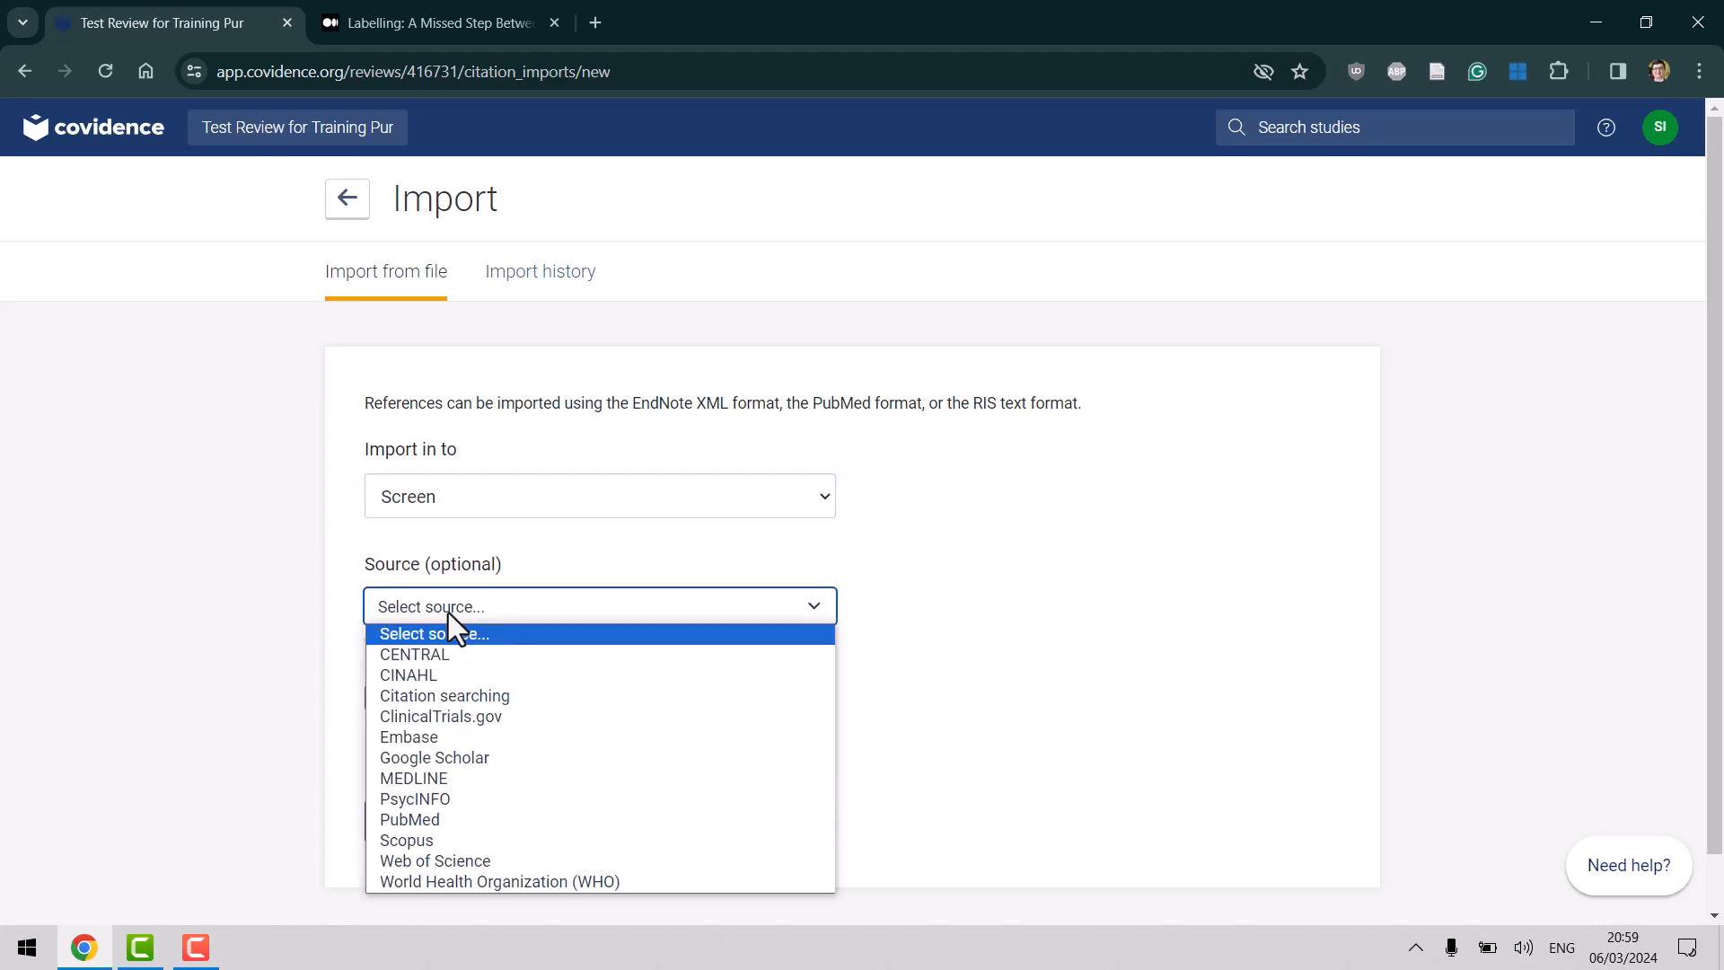
pyautogui.click(236, 592)
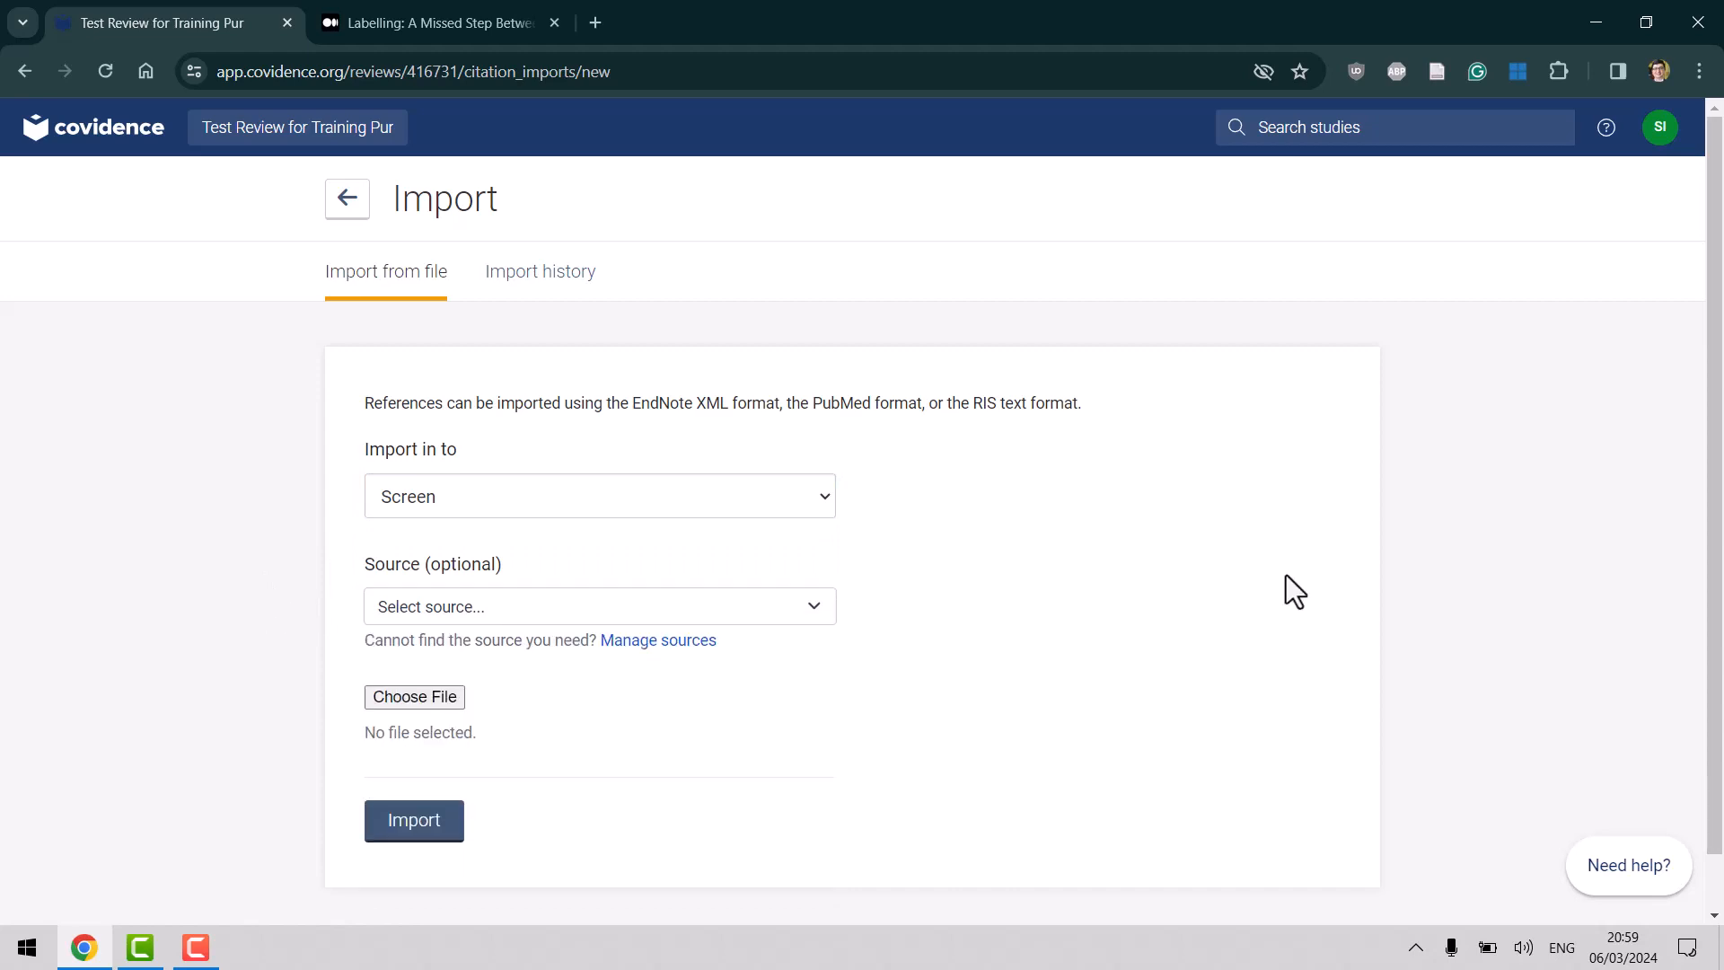
pyautogui.scroll(-1, 1285, 589)
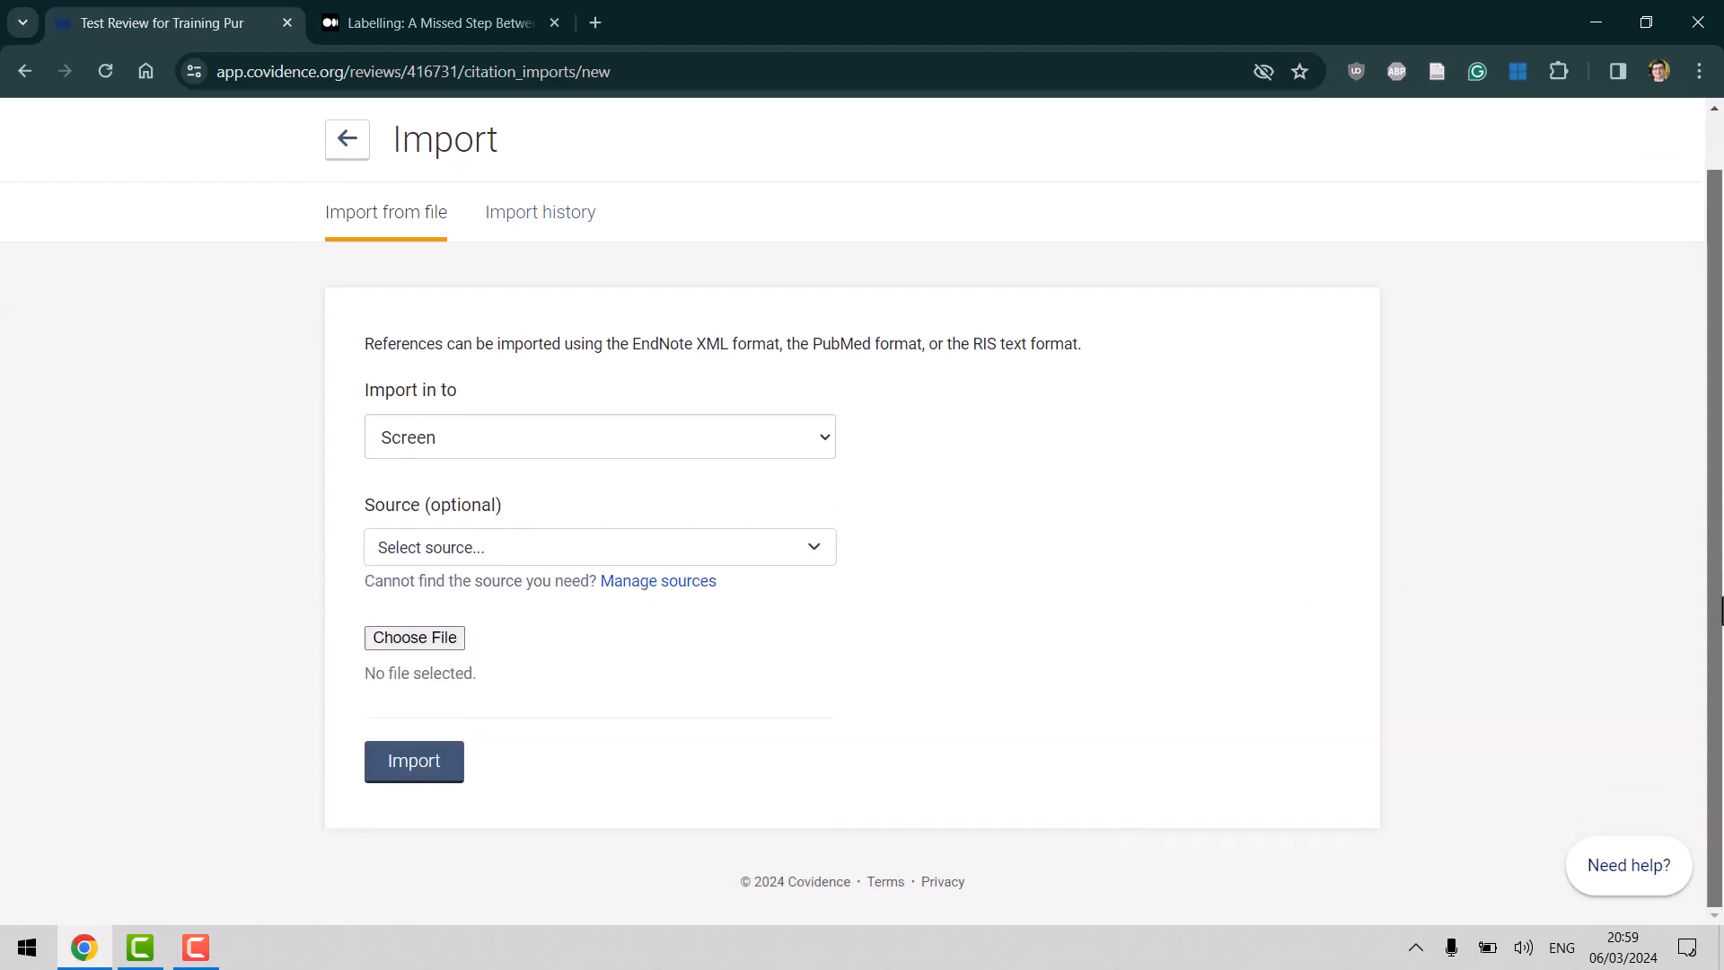
pyautogui.click(527, 552)
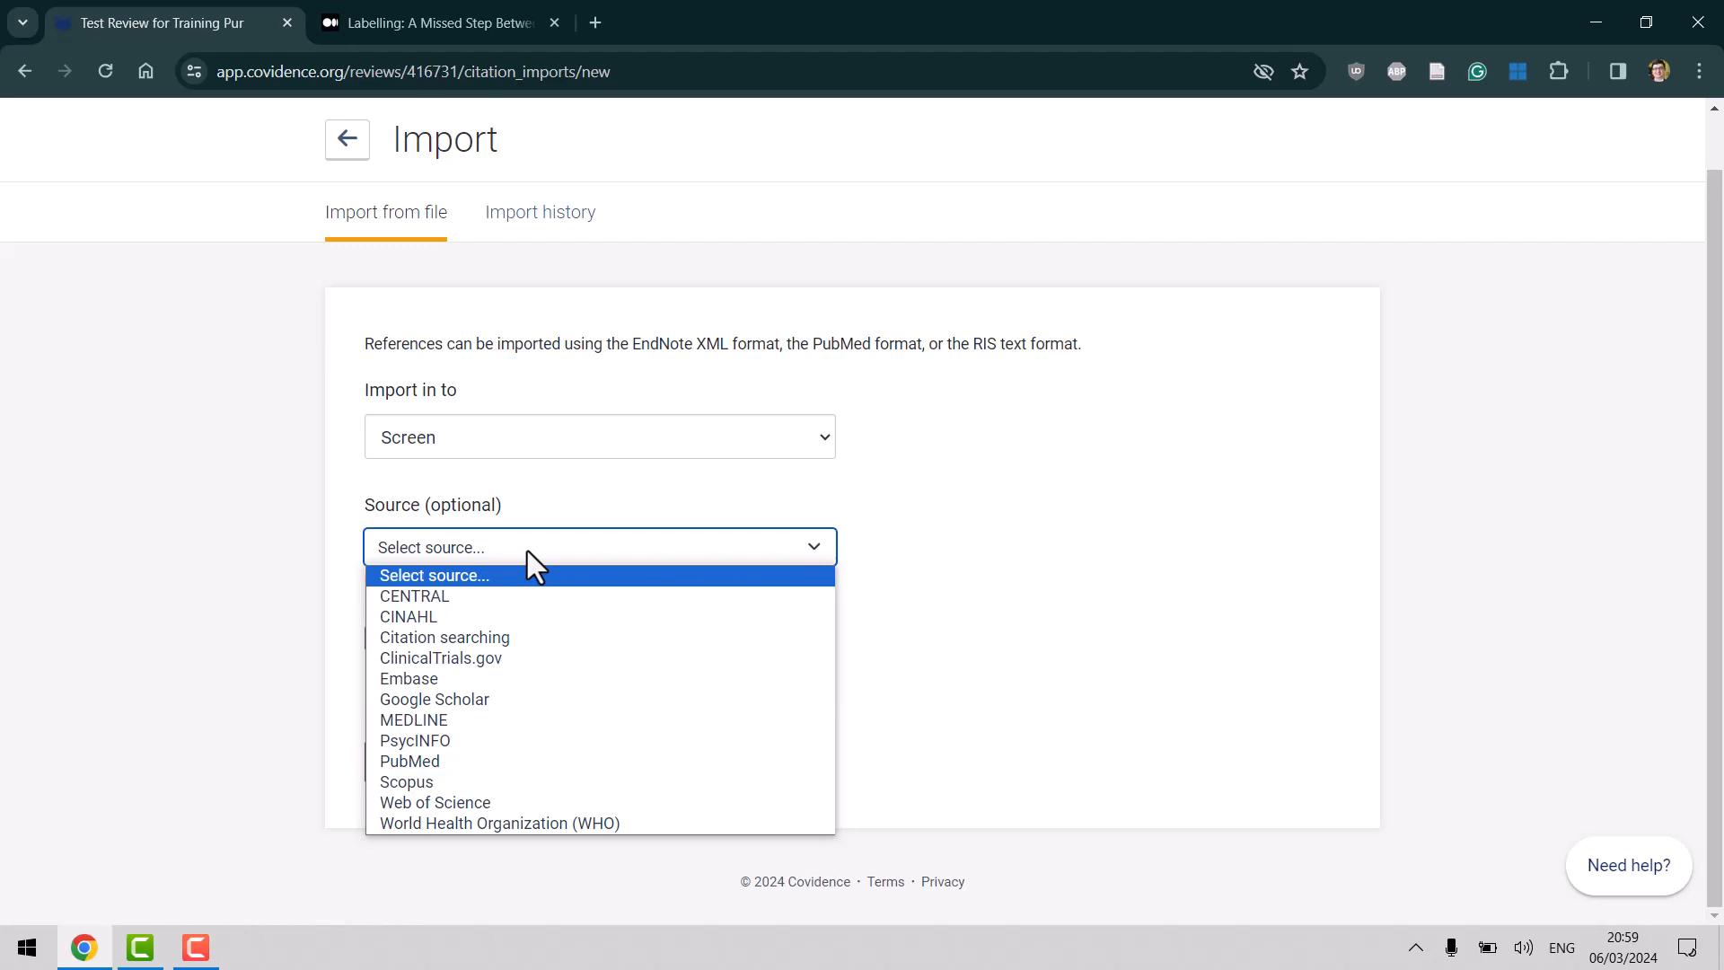
pyautogui.click(526, 551)
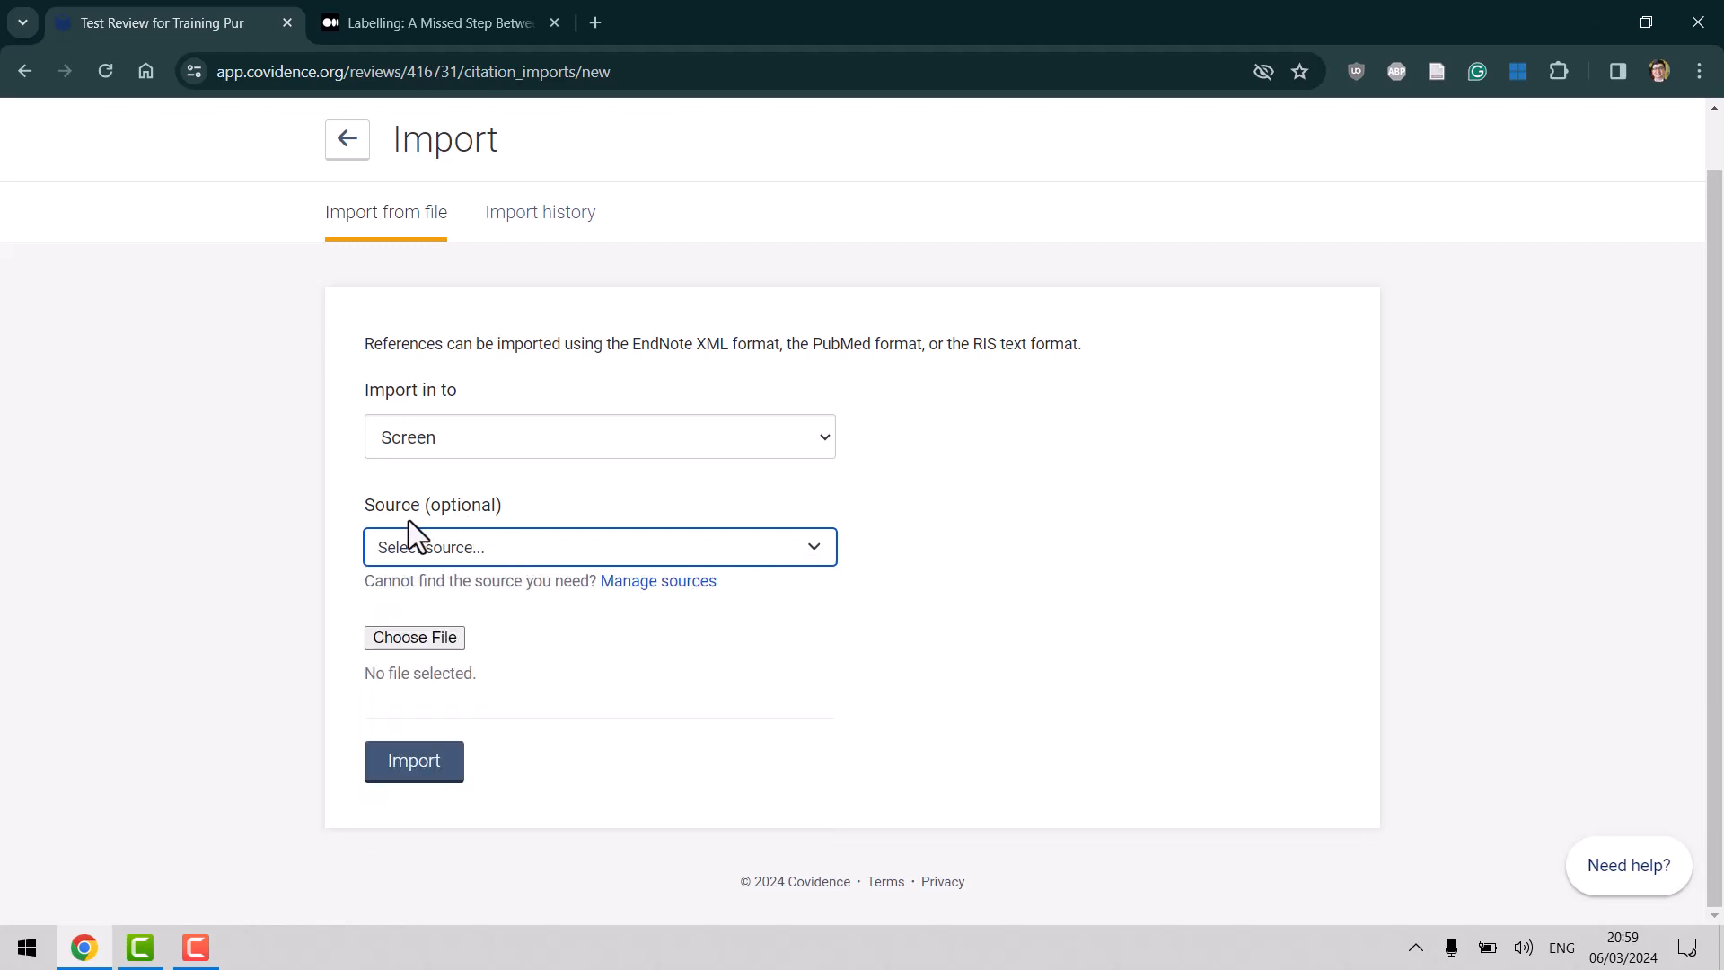
pyautogui.click(423, 550)
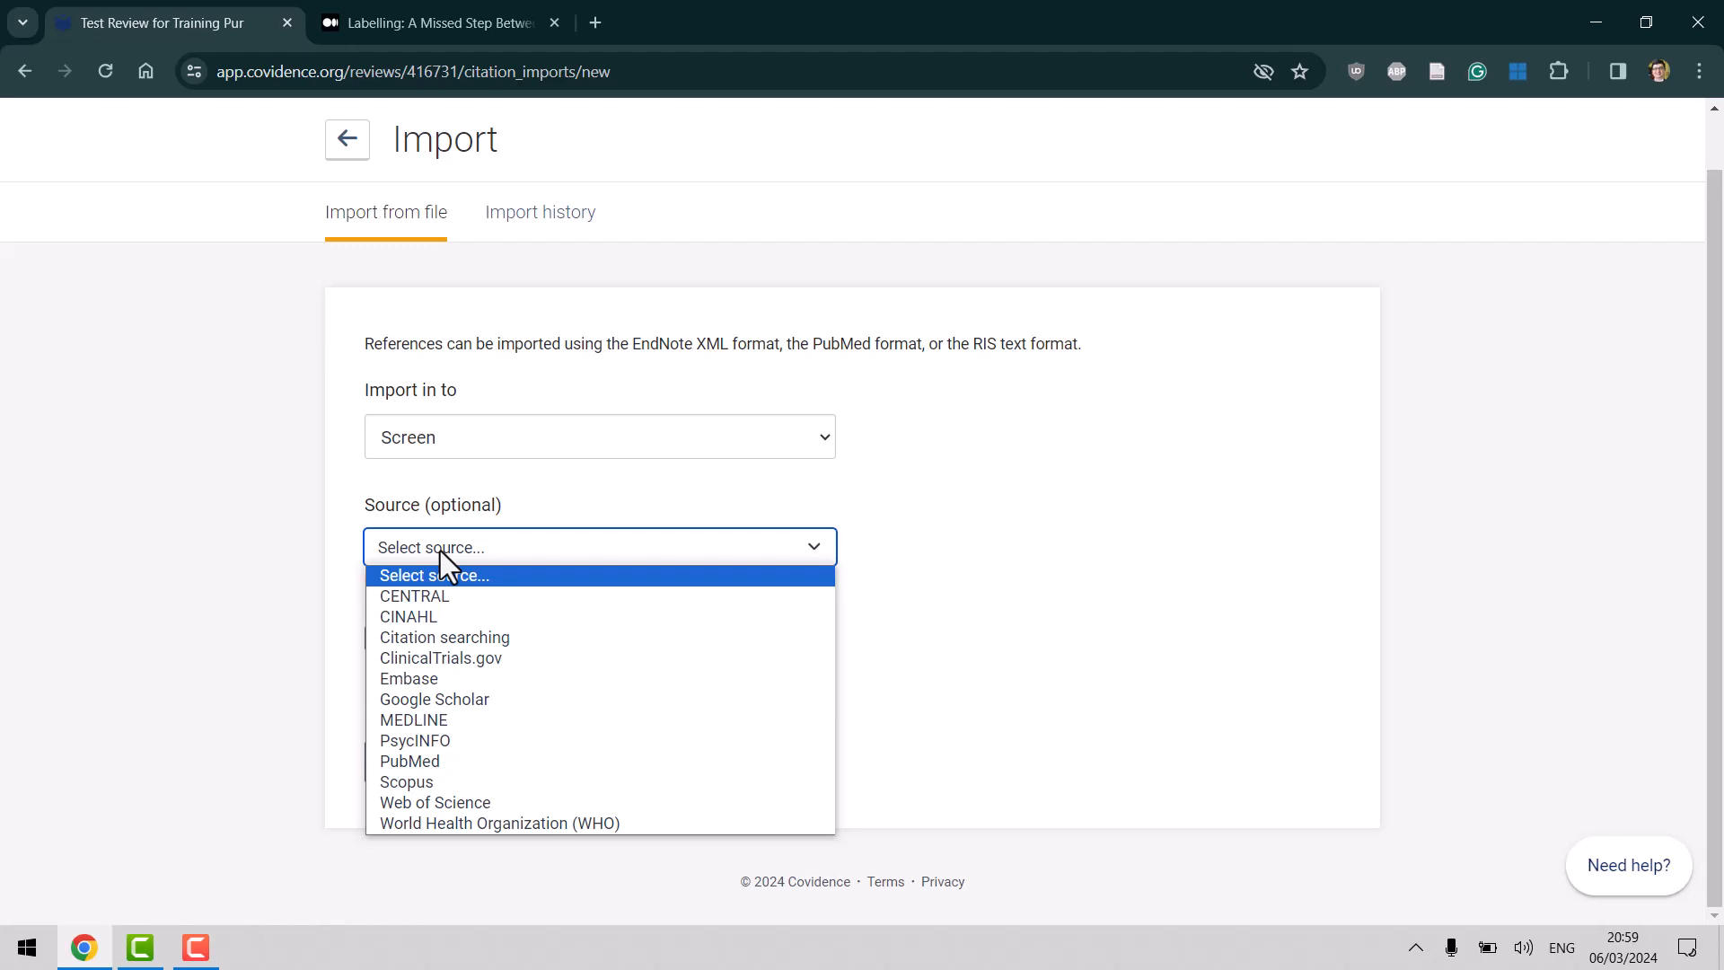
pyautogui.click(440, 550)
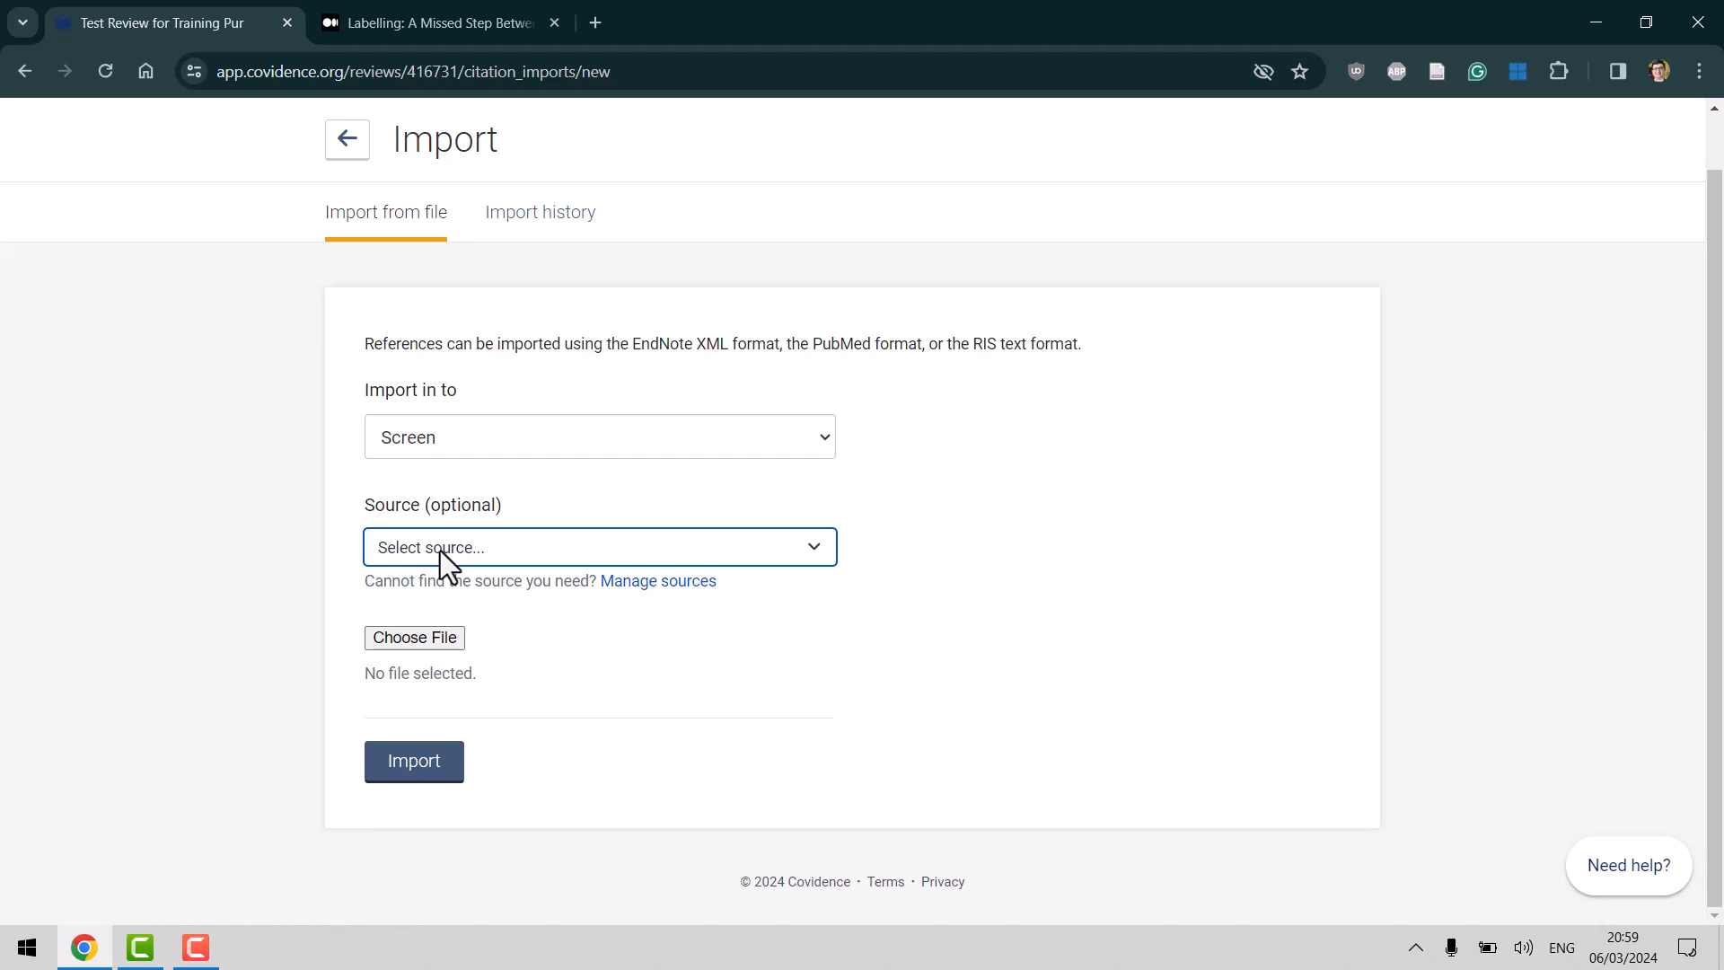
# Attach '2024-02-07 for Covidence 5337.txt' as the references file and highlight the supported-formats sentence.
pyautogui.click(408, 640)
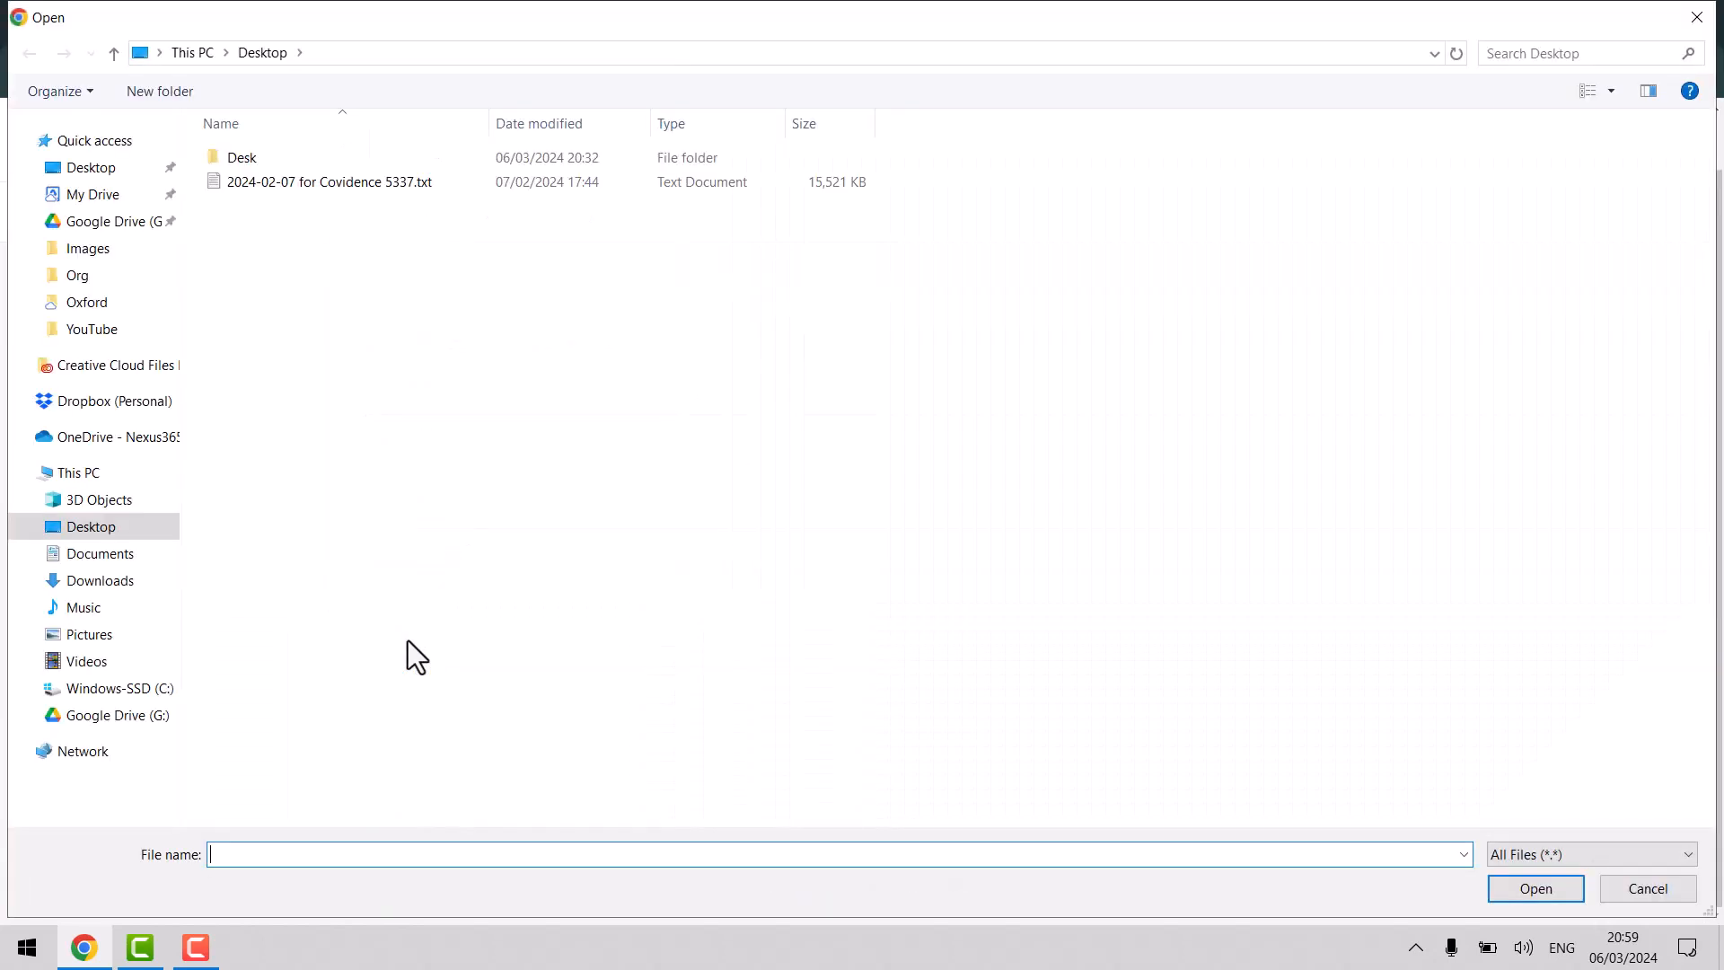
pyautogui.doubleClick(325, 187)
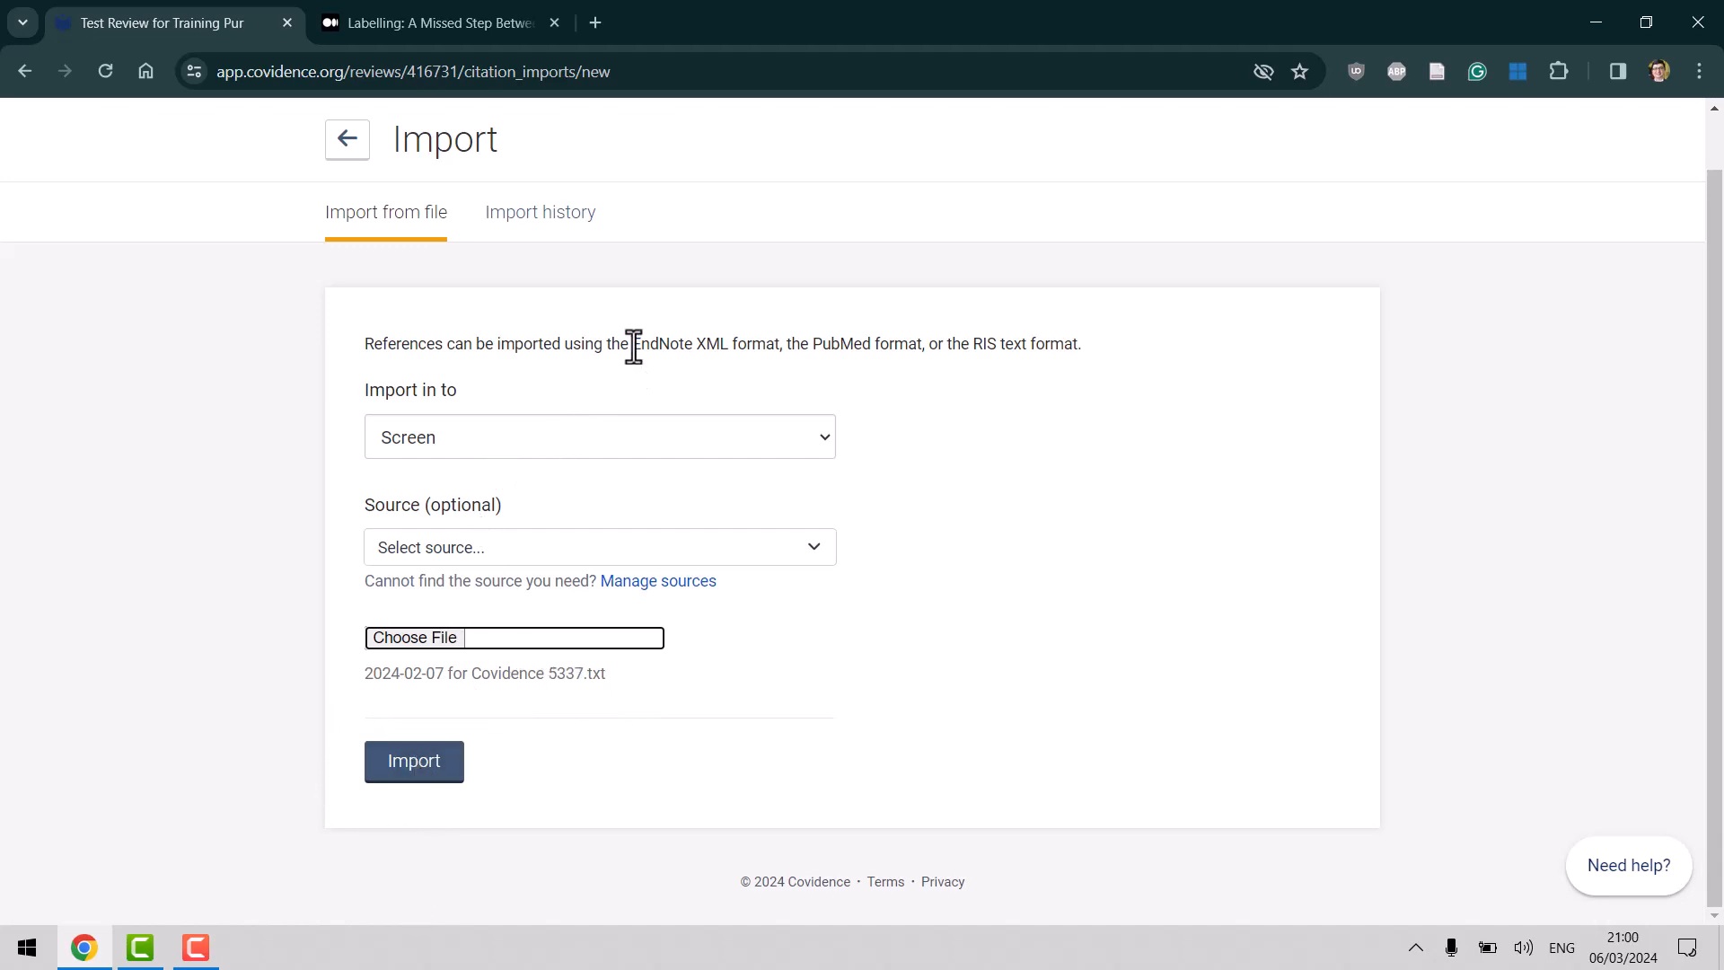
pyautogui.moveTo(633, 345); pyautogui.dragTo(1102, 349)
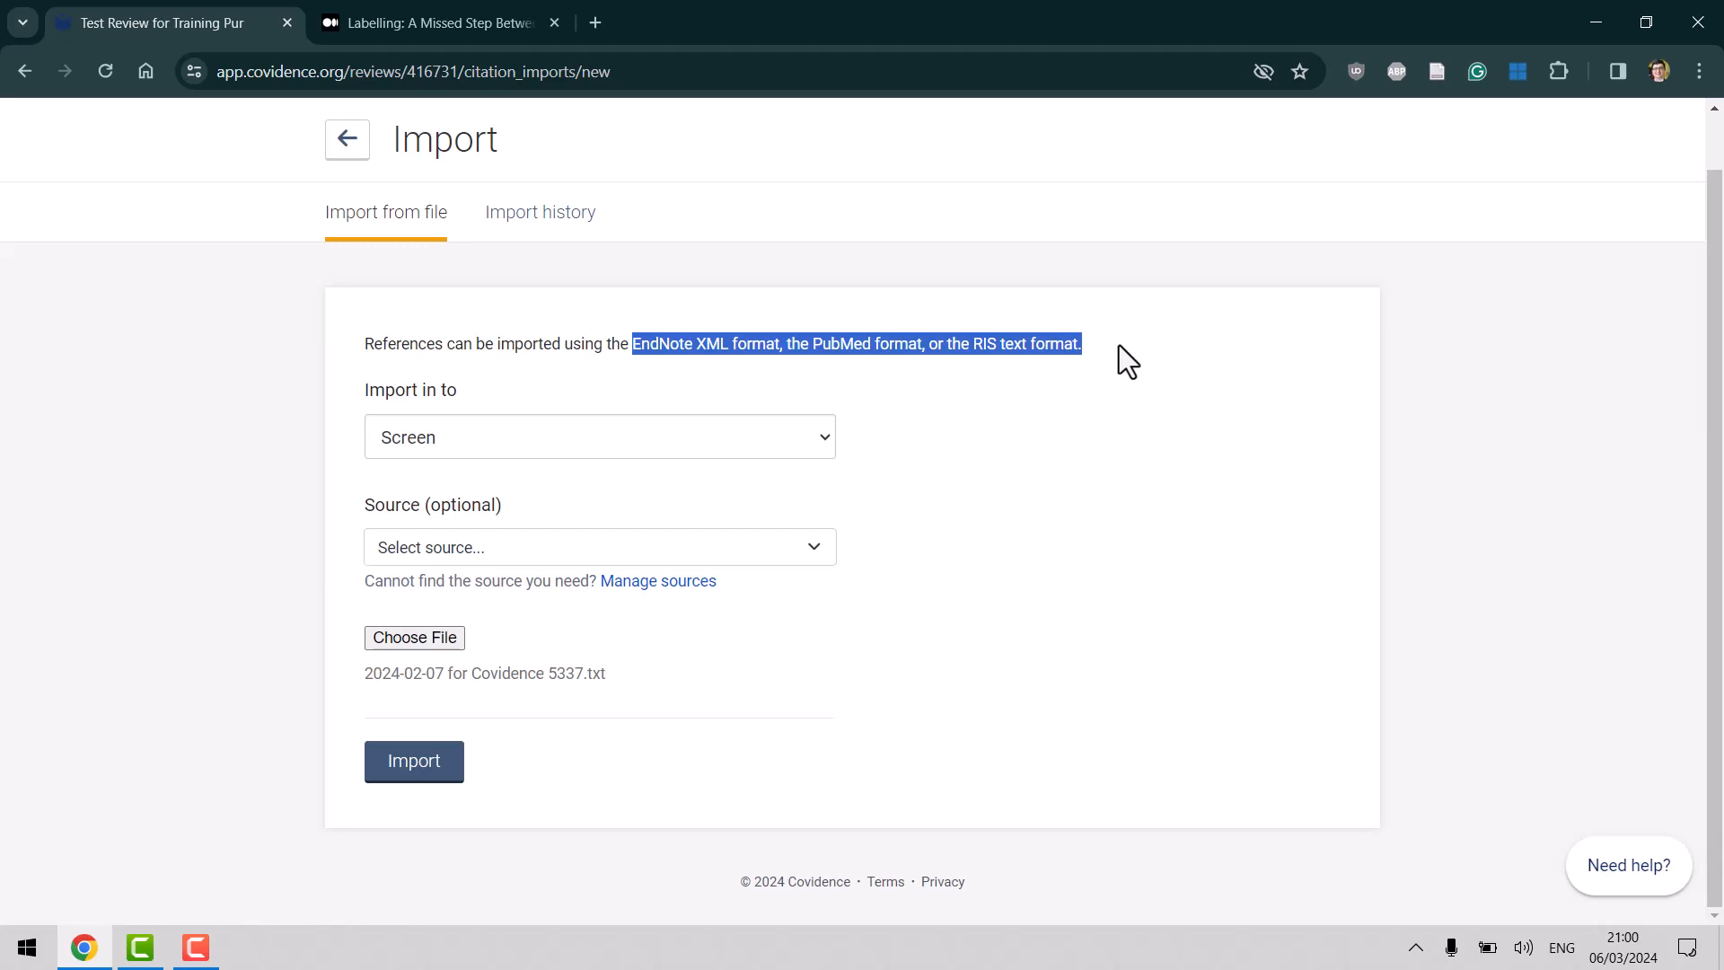
# Highlight RIS in the formats note, then start importing the 5337 references.
pyautogui.click(1119, 347)
pyautogui.doubleClick(984, 344)
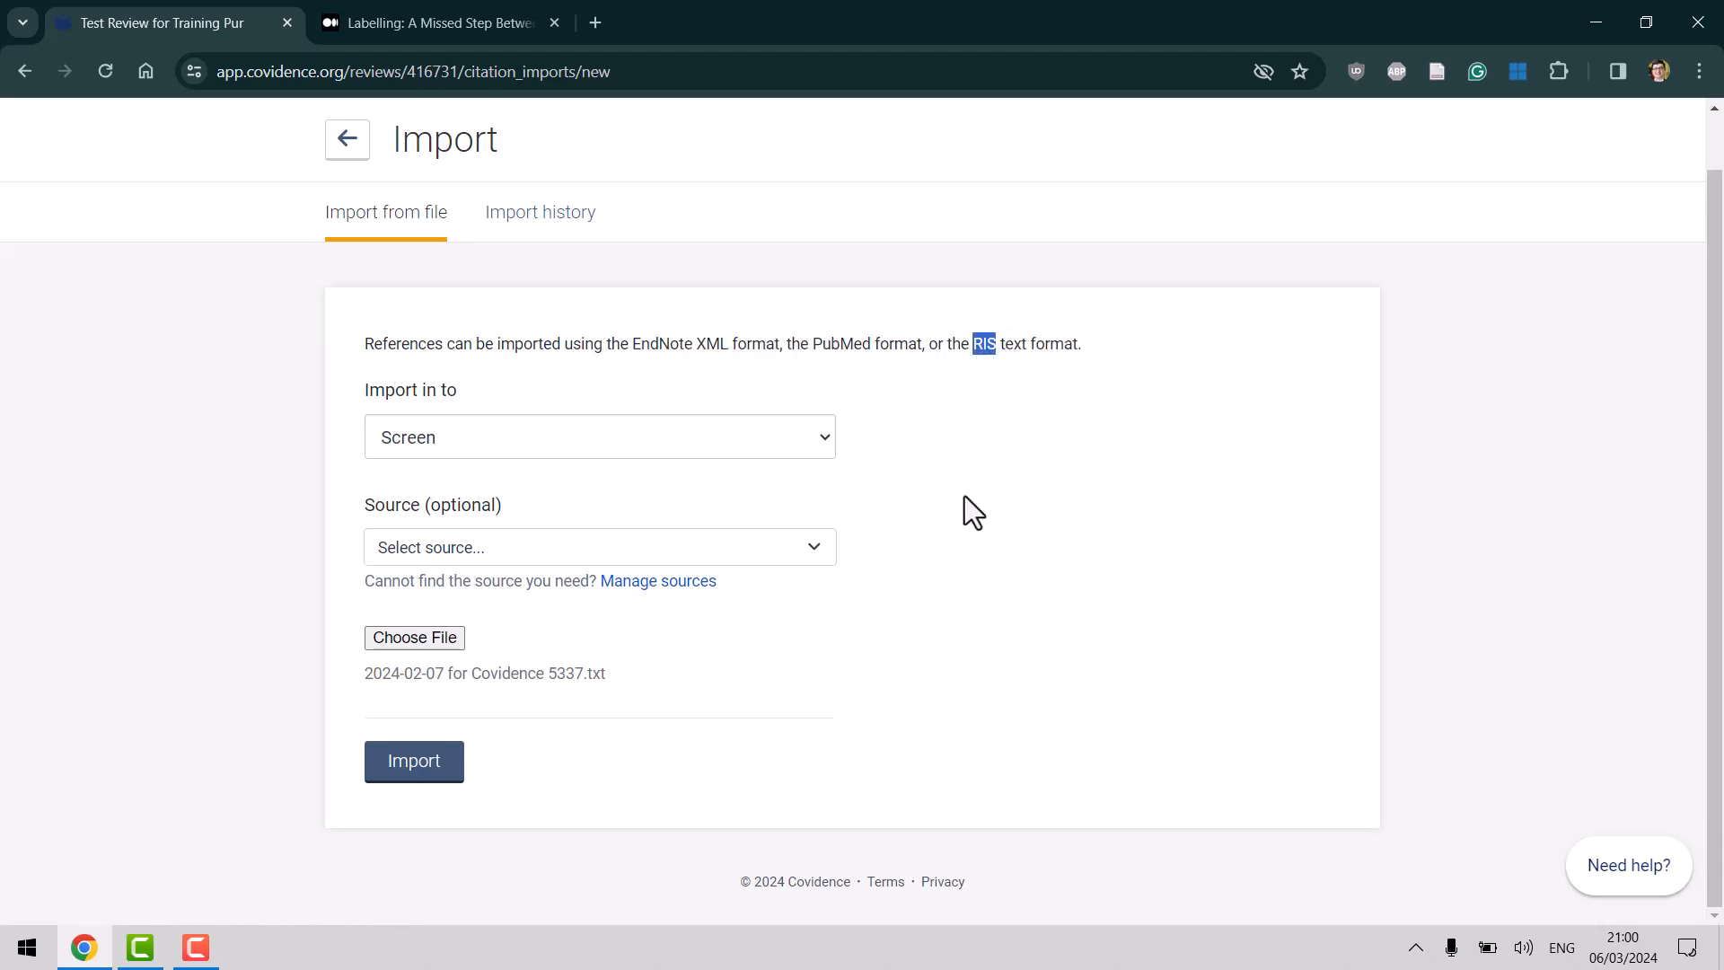
pyautogui.click(423, 832)
pyautogui.click(427, 774)
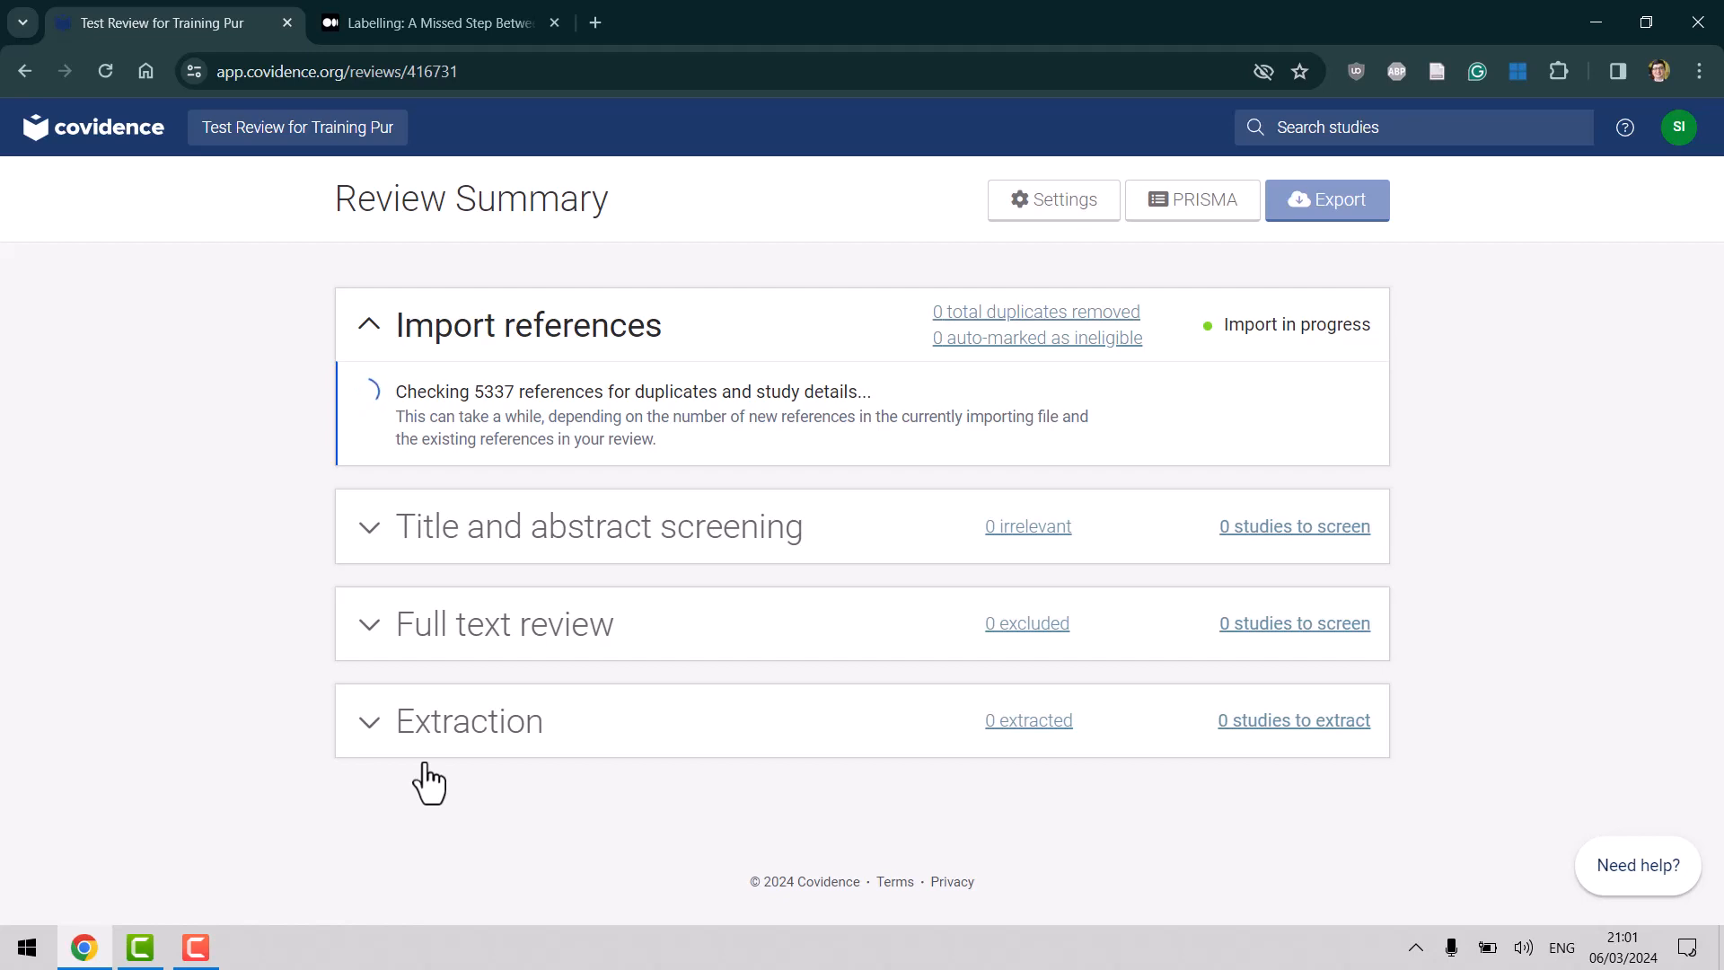
pyautogui.press('super+d')
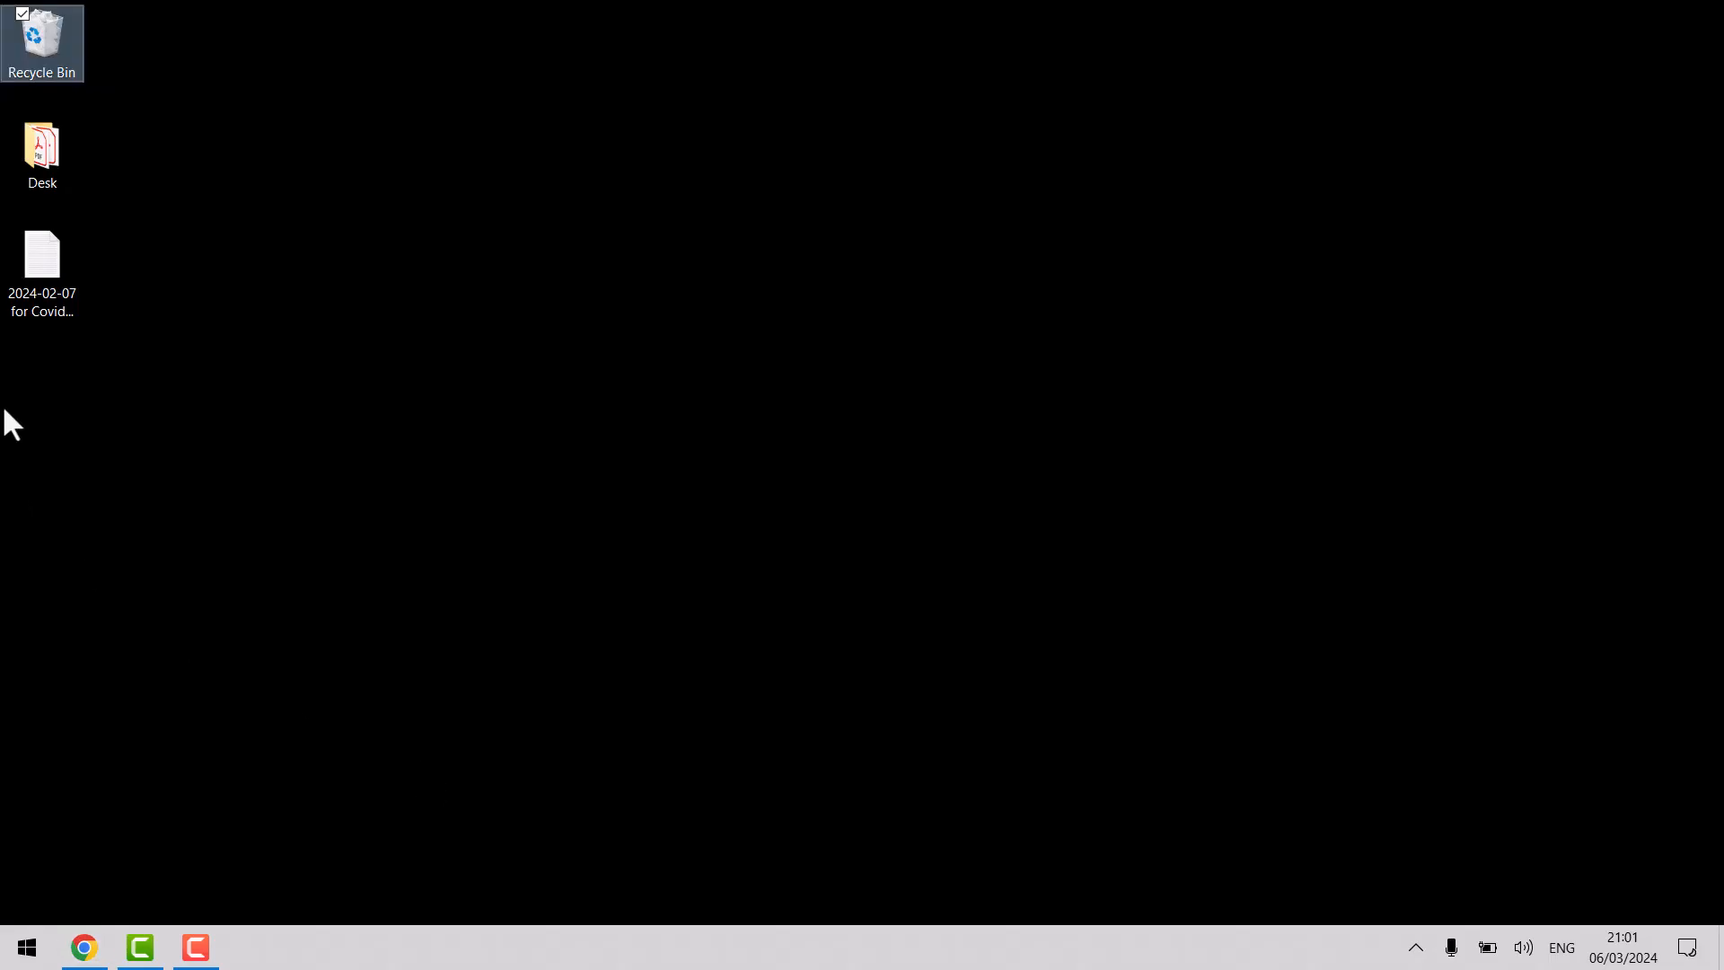
pyautogui.click(34, 289)
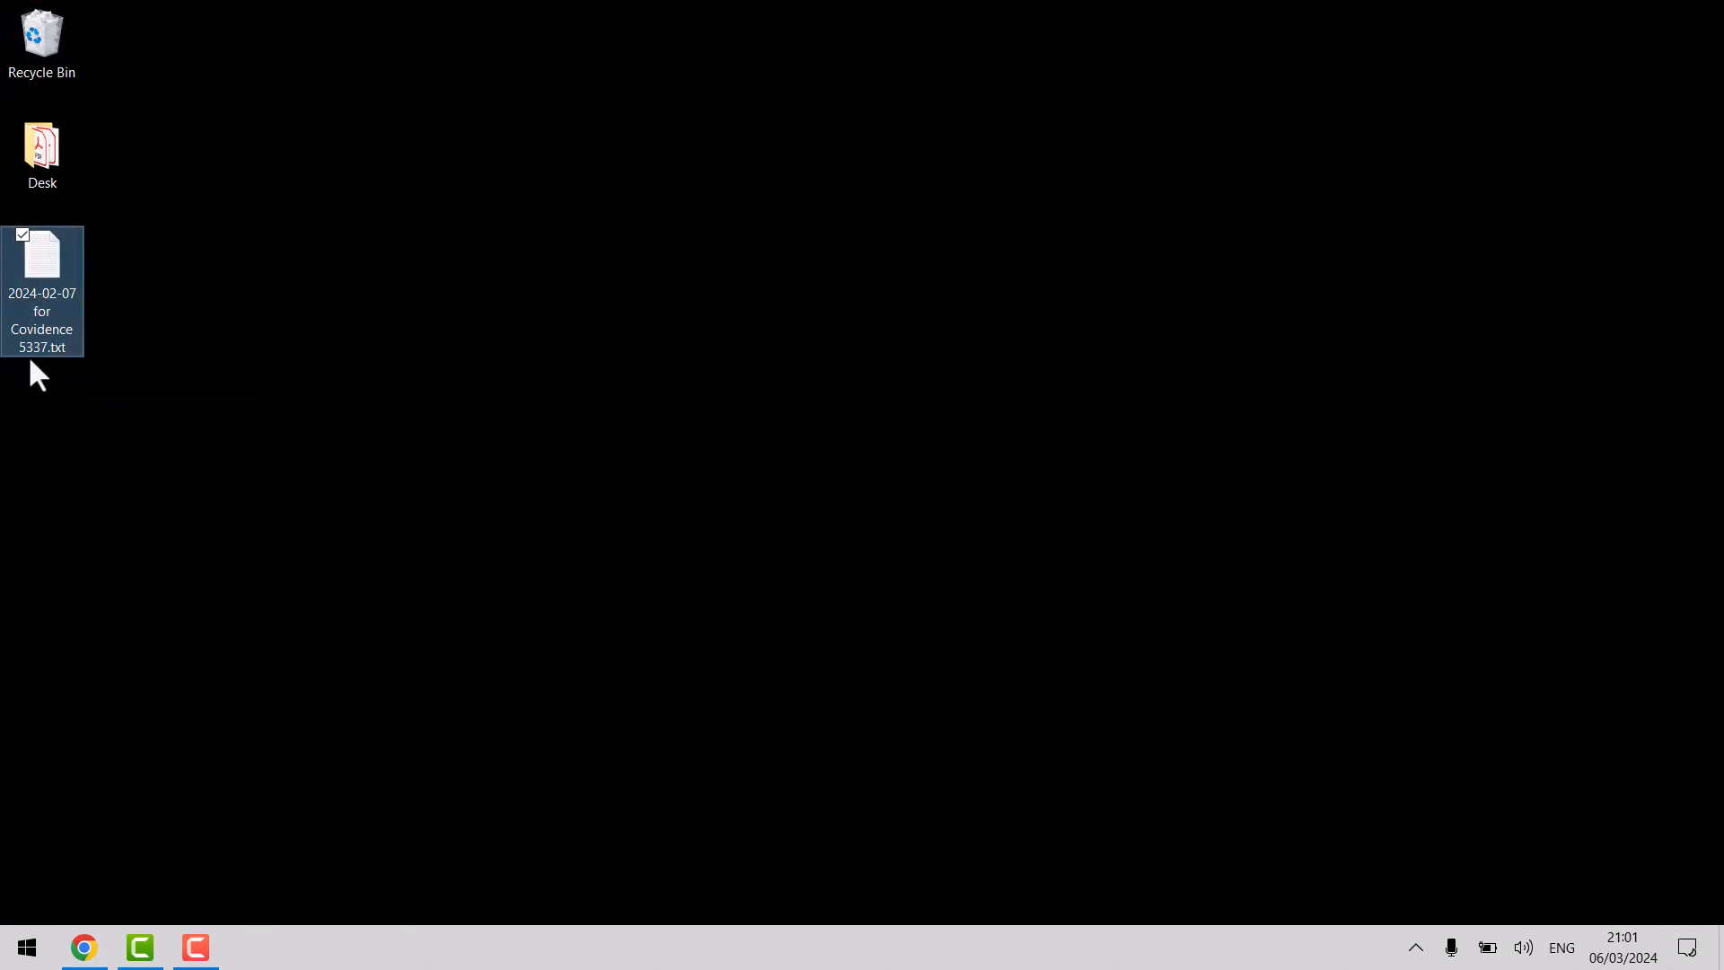
pyautogui.moveTo(29, 355)
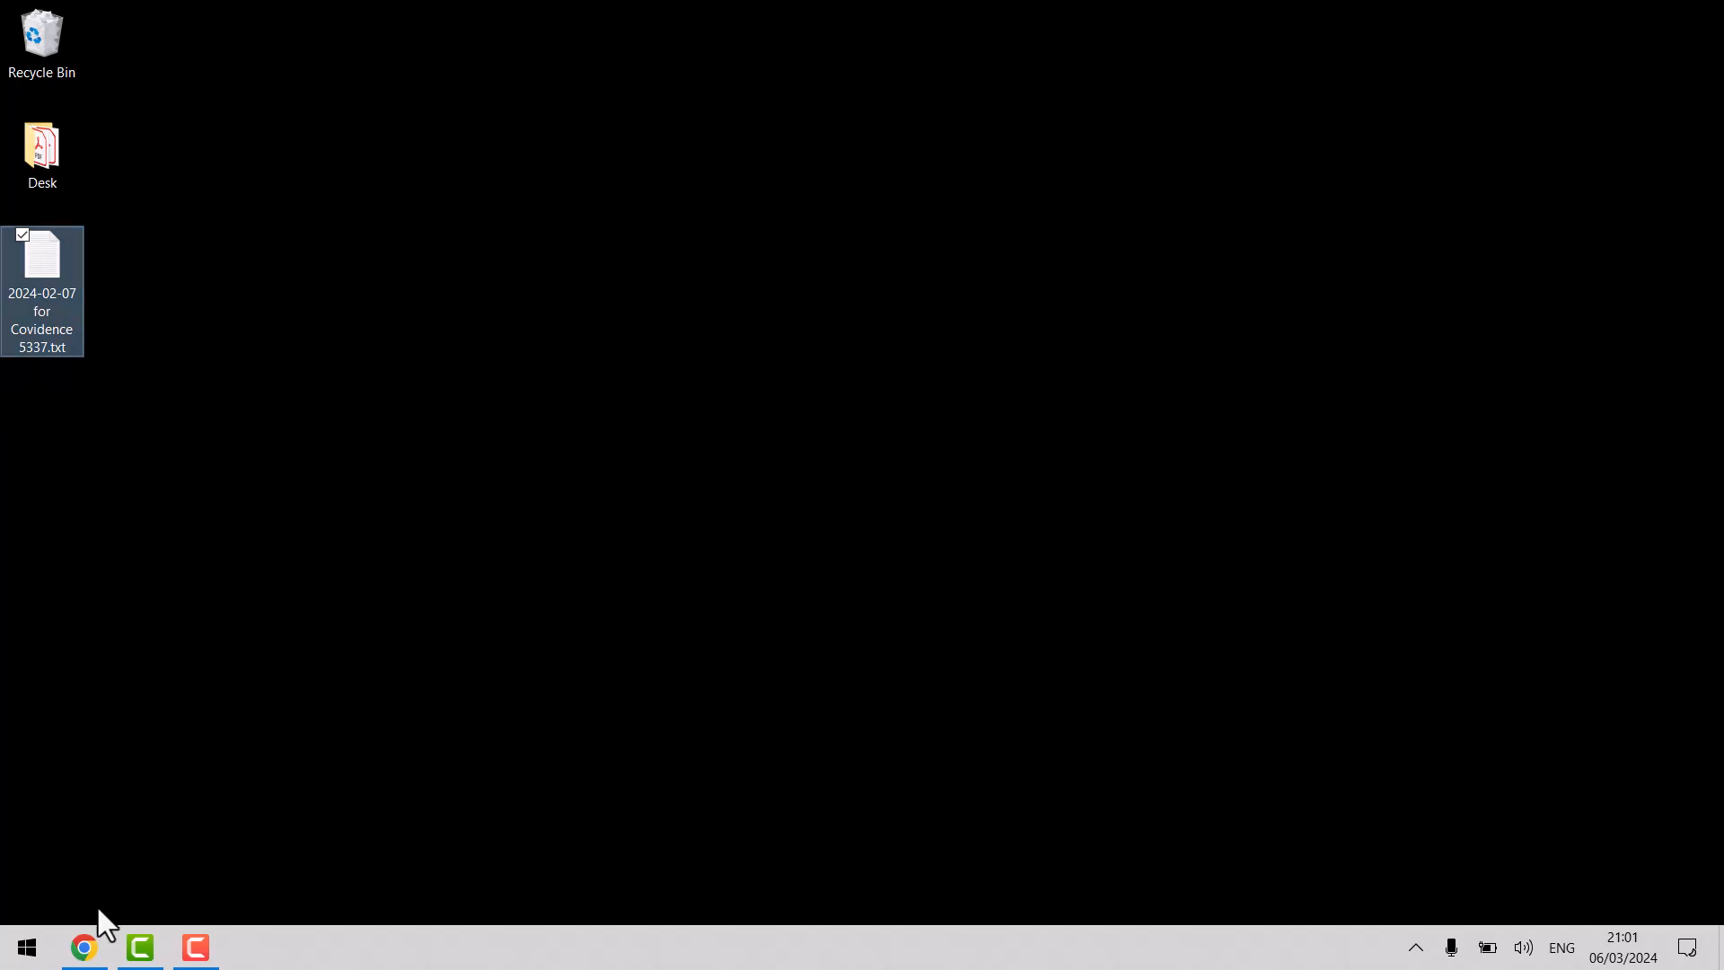
pyautogui.click(83, 947)
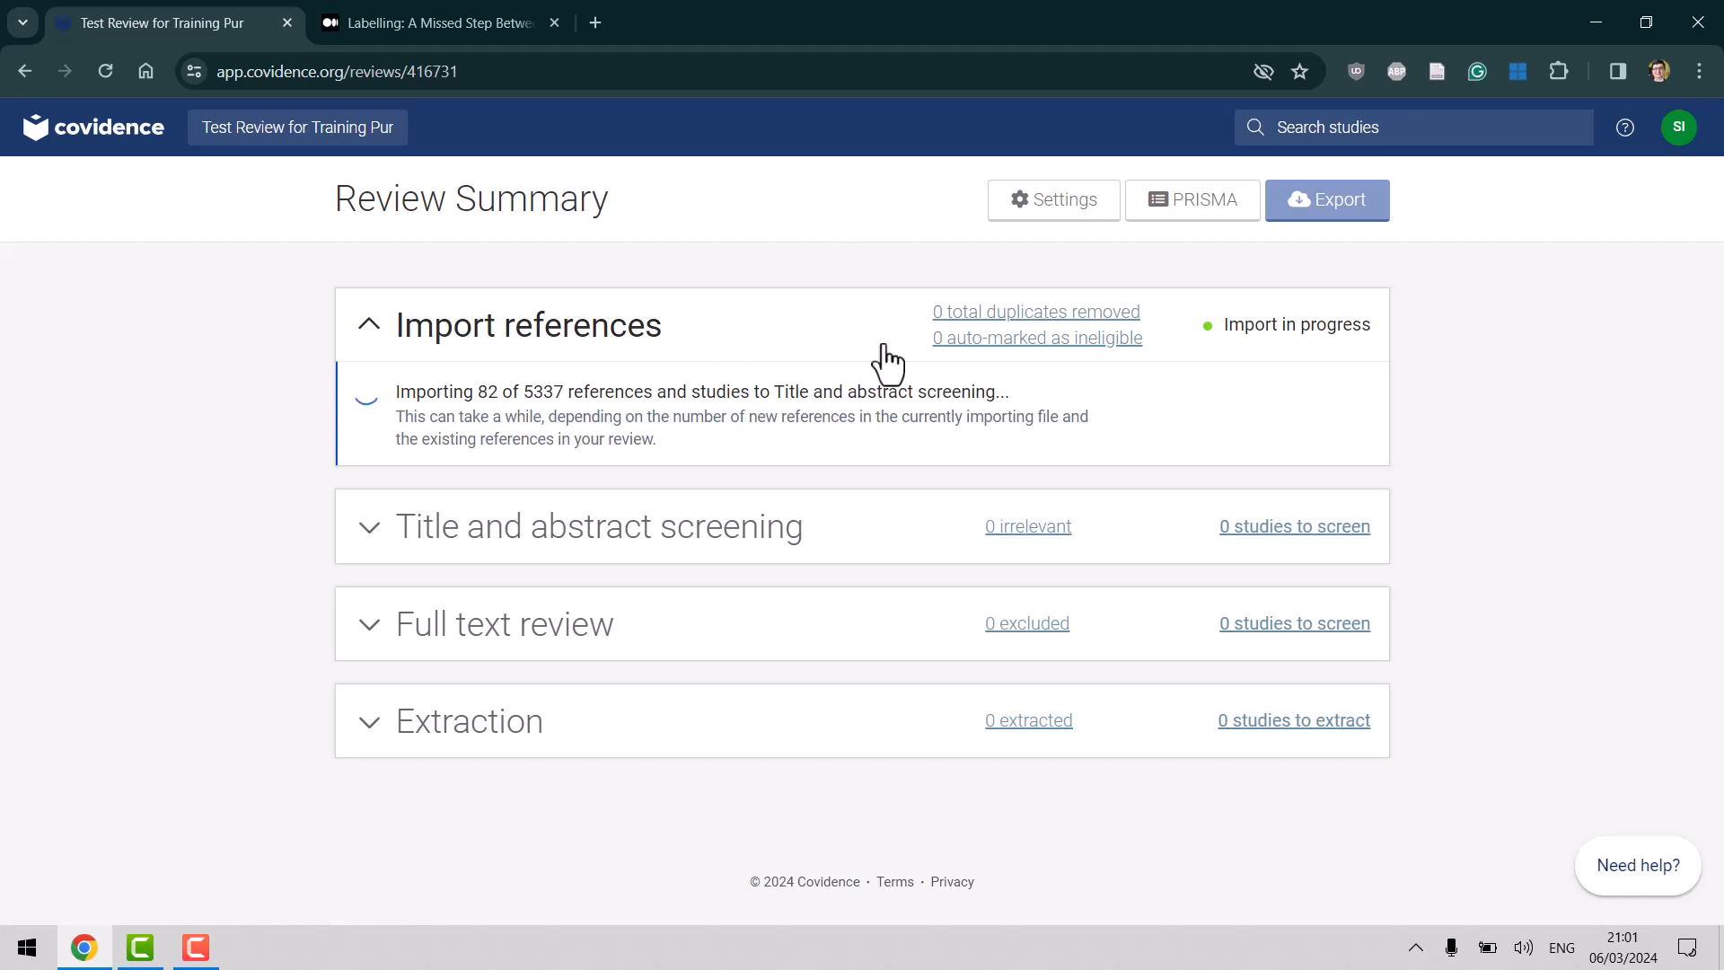
# Wait for the import to finish with 2 duplicates removed and 5335 studies to screen.
pyautogui.click(196, 948)
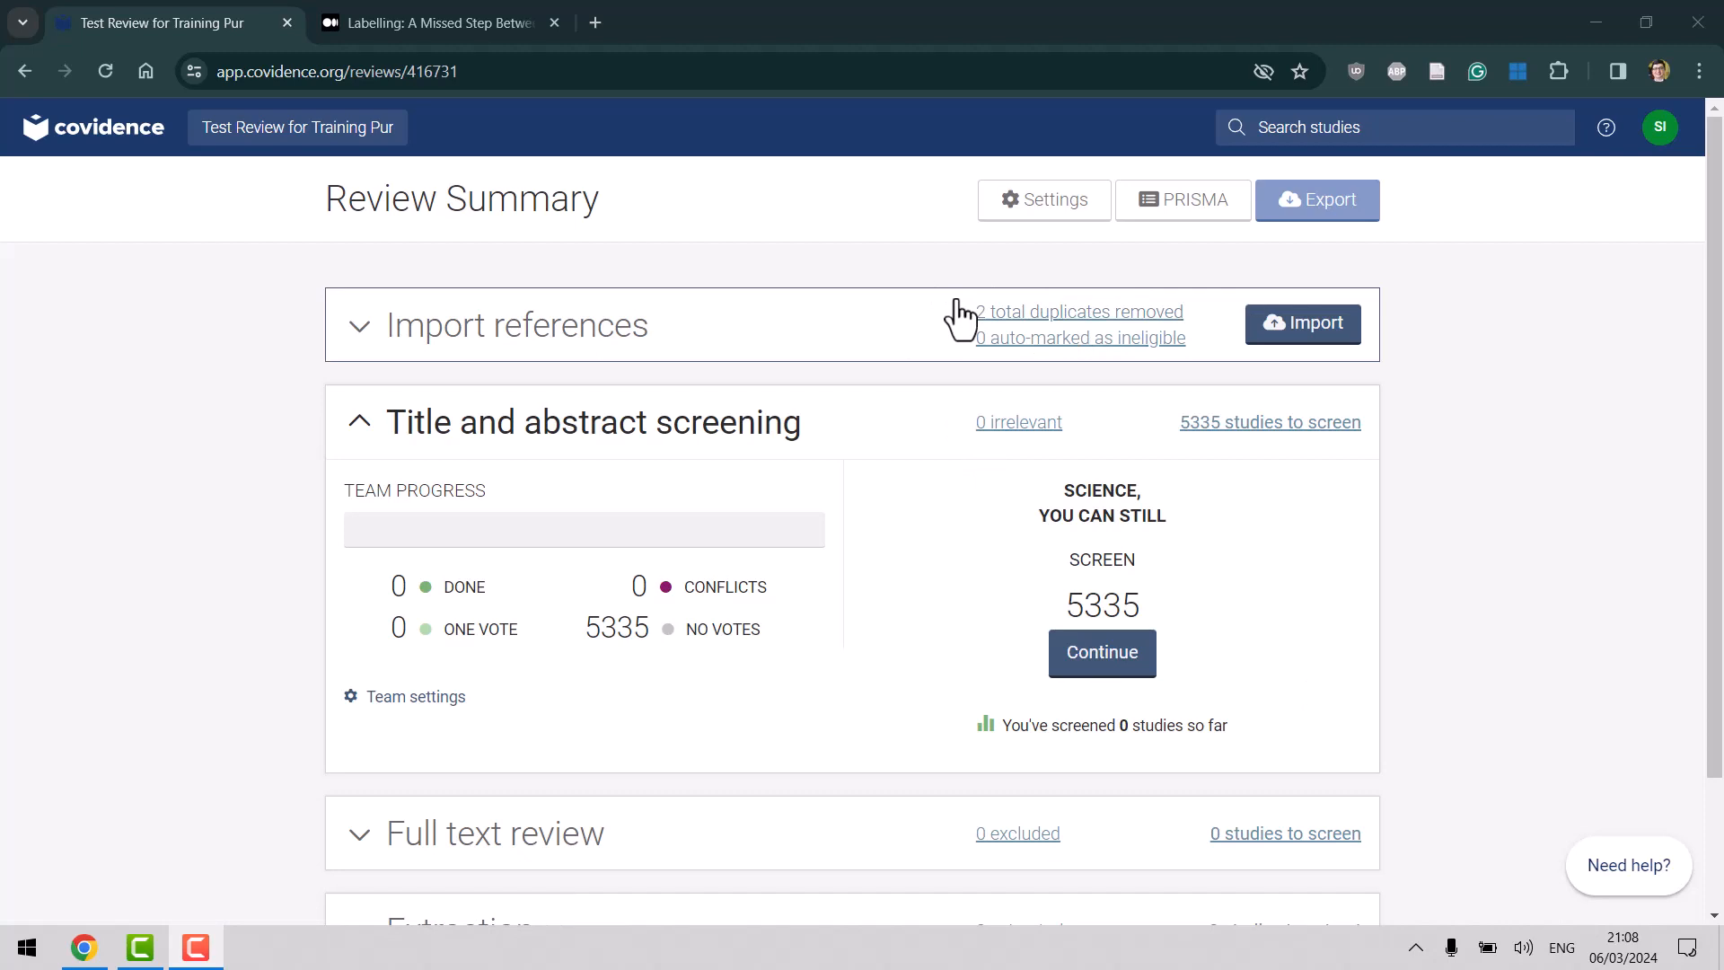
# Open the '2 total duplicates removed' list and scroll through both reference pairs.
pyautogui.click(1026, 315)
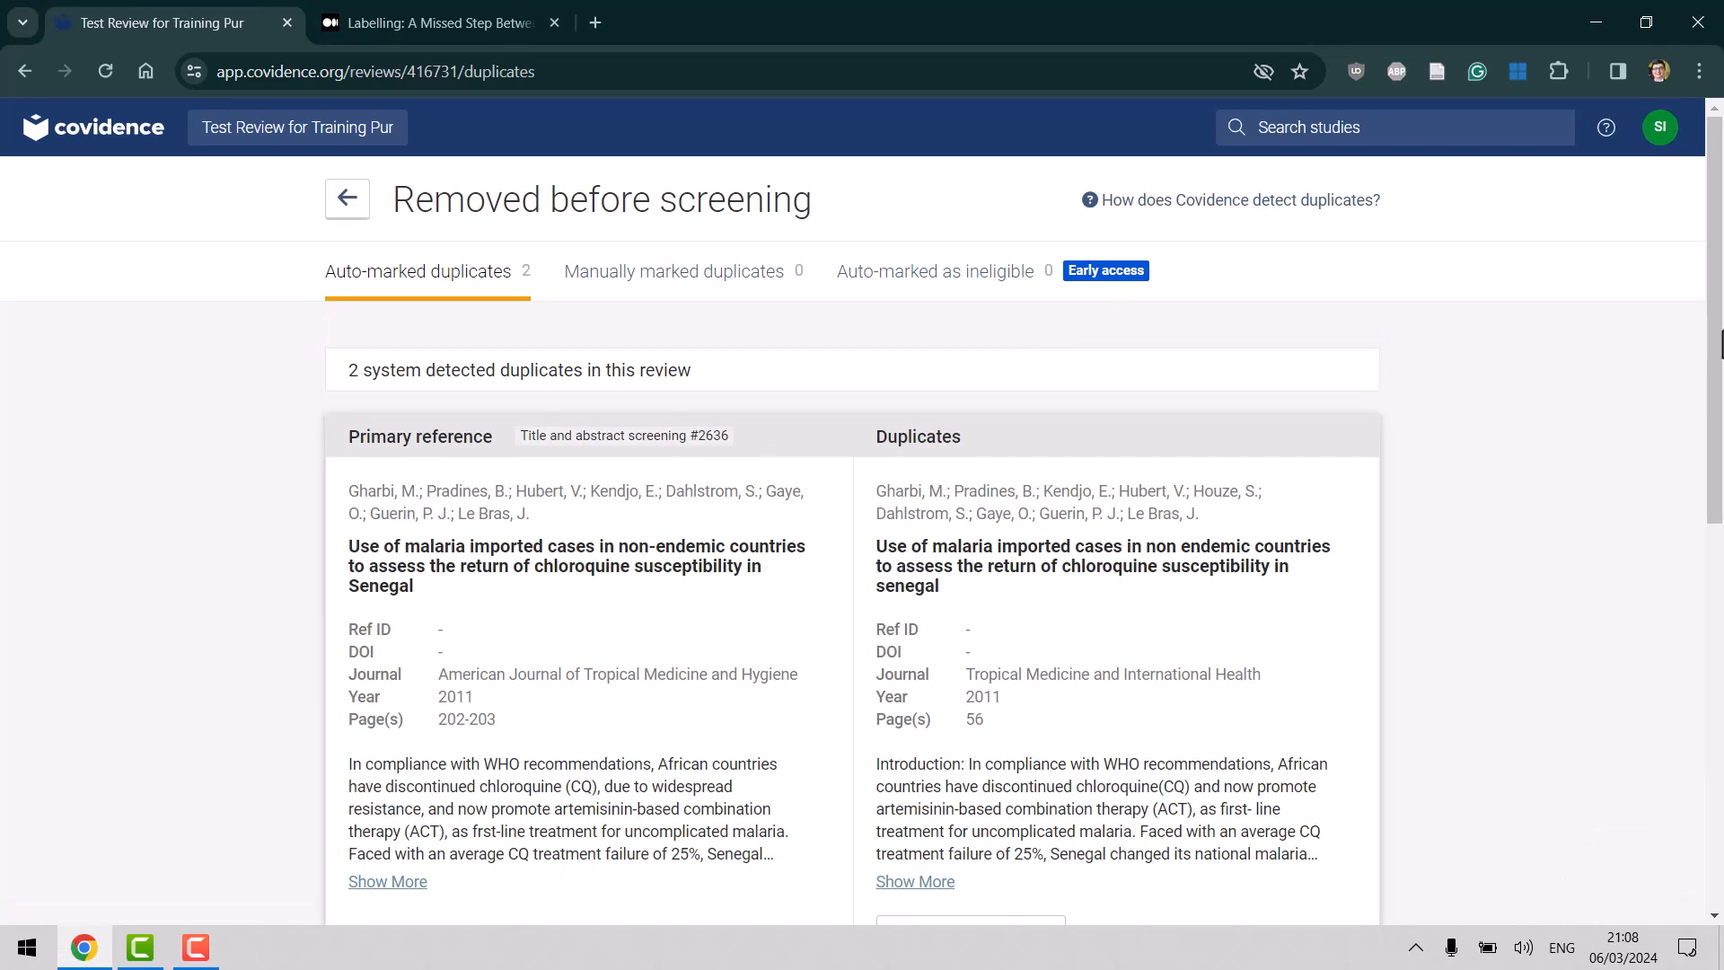
pyautogui.moveTo(1716, 341); pyautogui.dragTo(1719, 451)
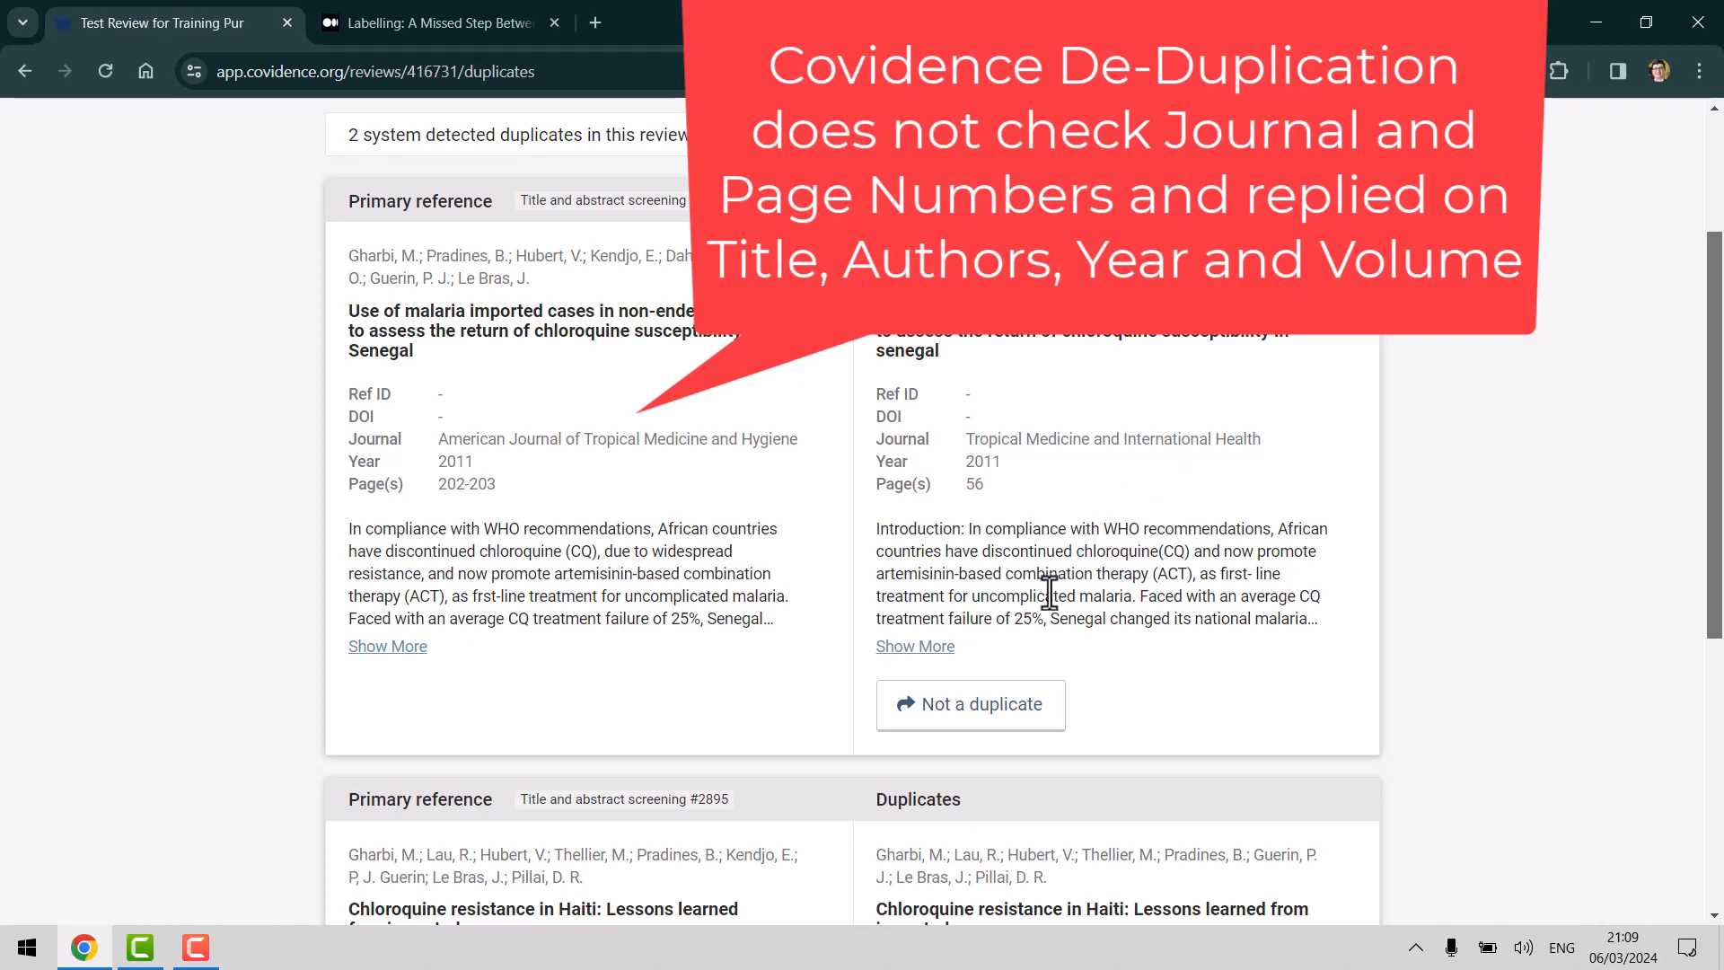
# Mark the Senegal and Haiti chloroquine pairs as not duplicates, then return to the summary.
pyautogui.click(988, 718)
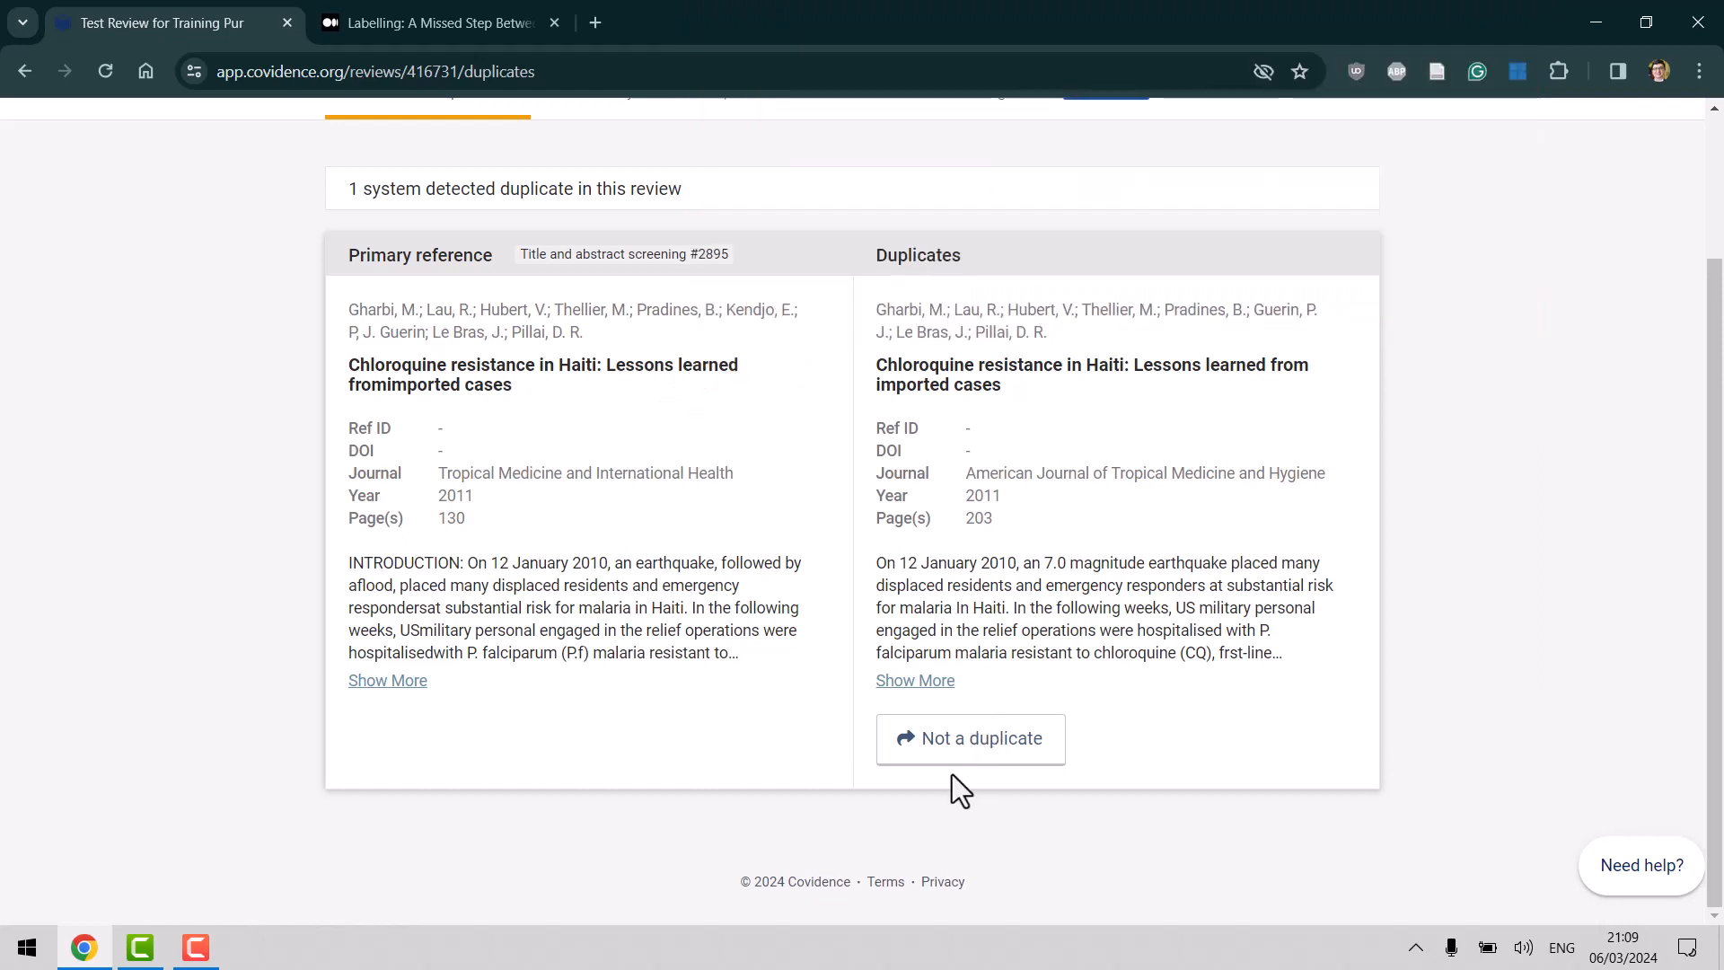
pyautogui.click(959, 761)
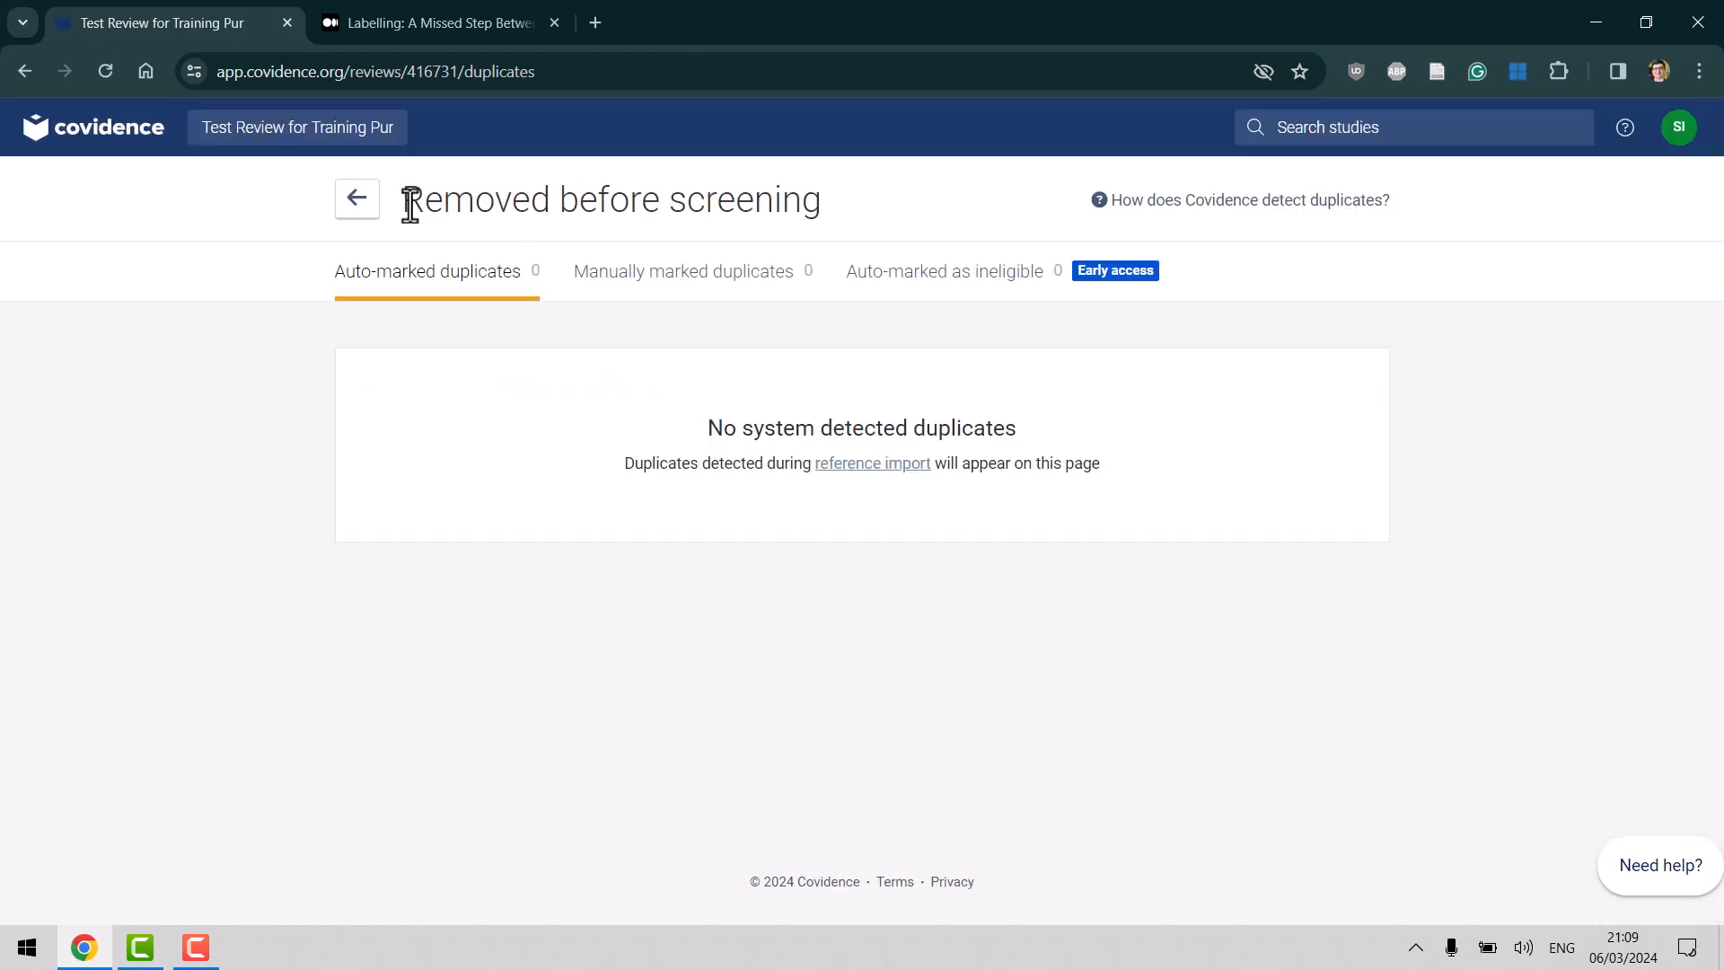
pyautogui.click(351, 207)
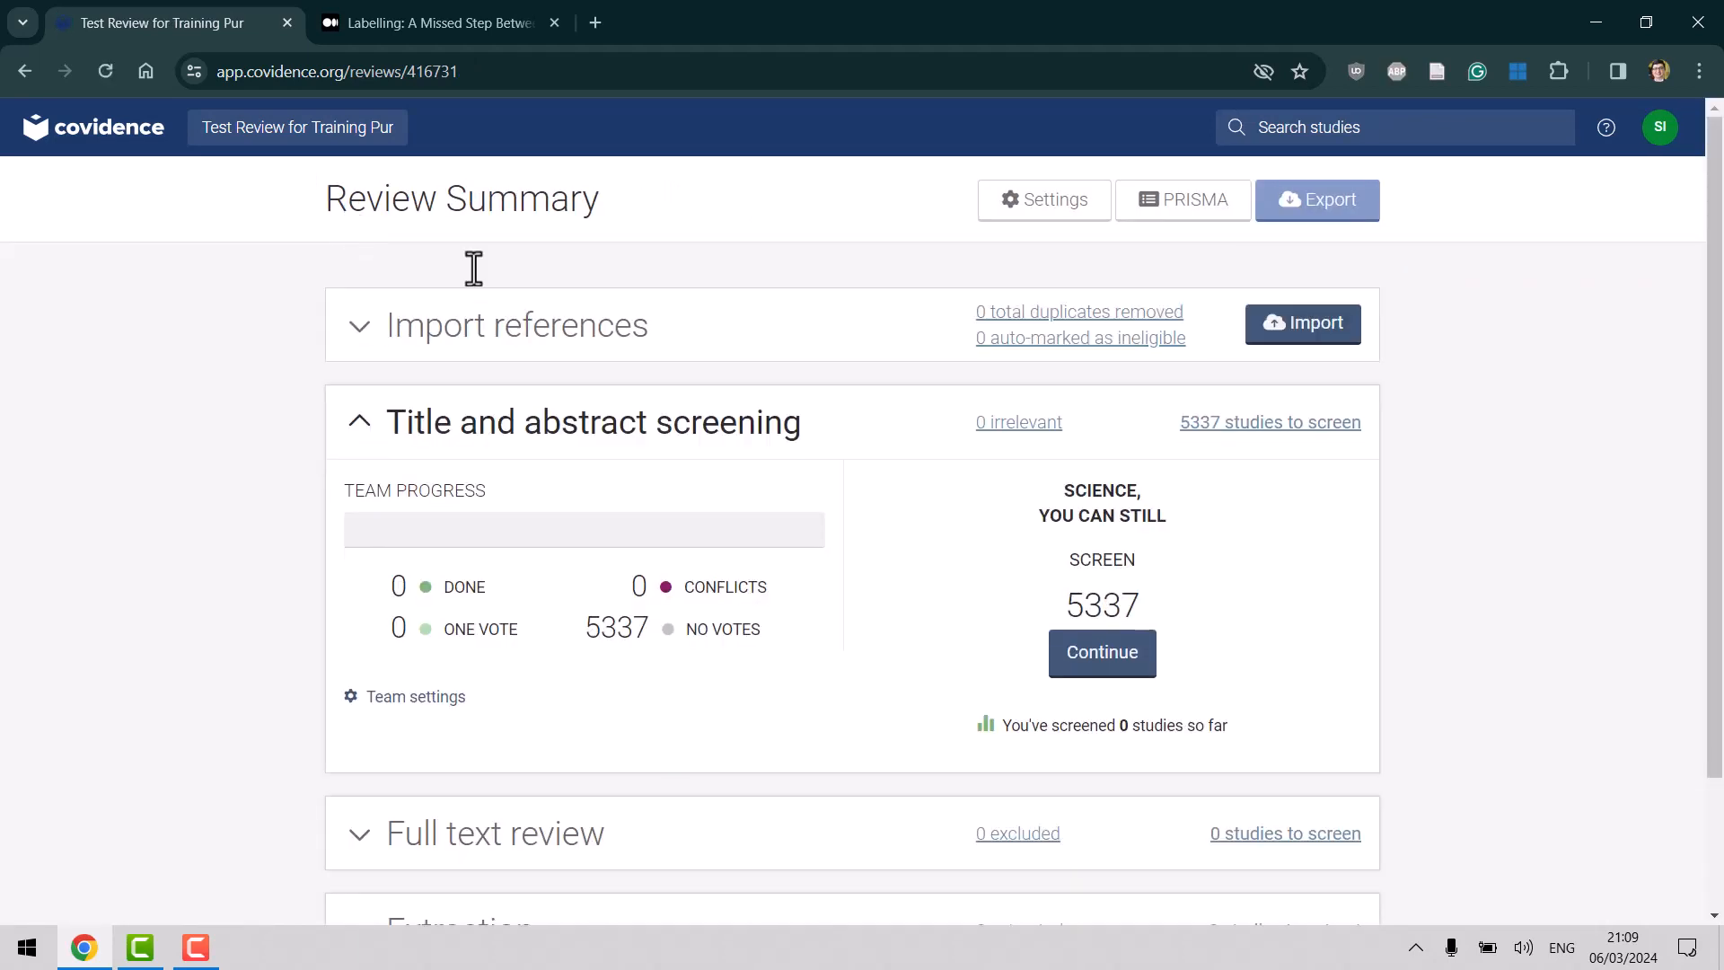
# Expand the Import references history on the Review Summary showing 5337 studies to screen.
pyautogui.moveTo(1720, 346); pyautogui.dragTo(1710, 467)
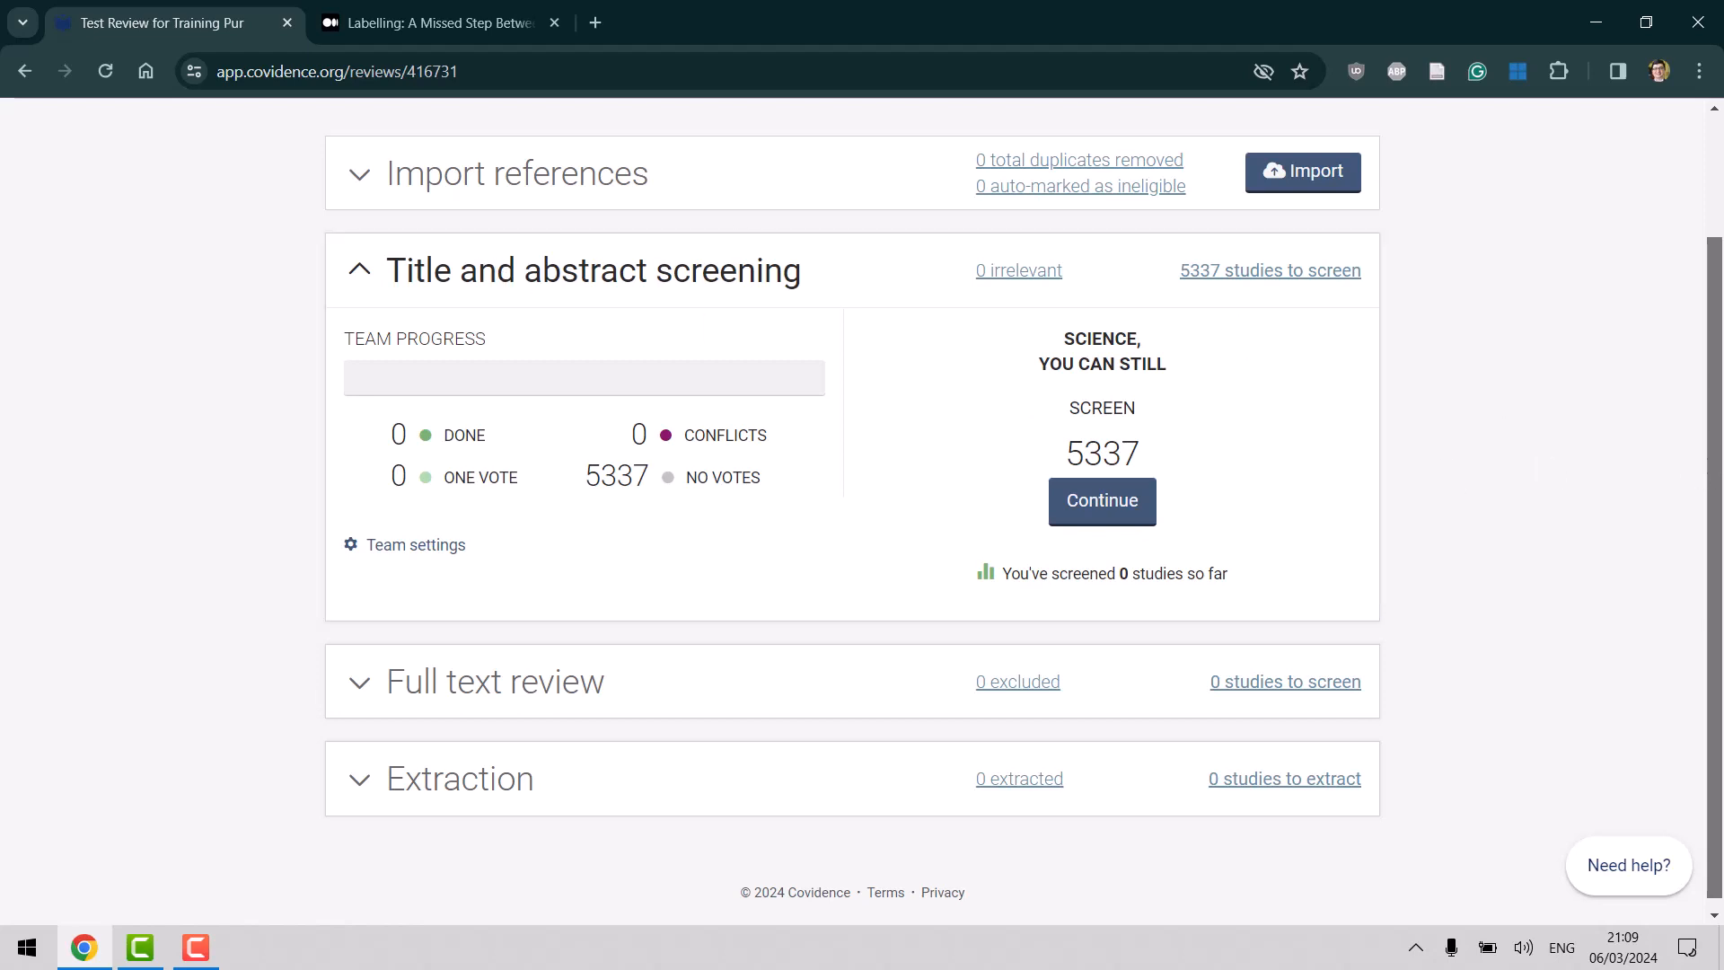
pyautogui.scroll(1, 1720, 456)
pyautogui.click(370, 307)
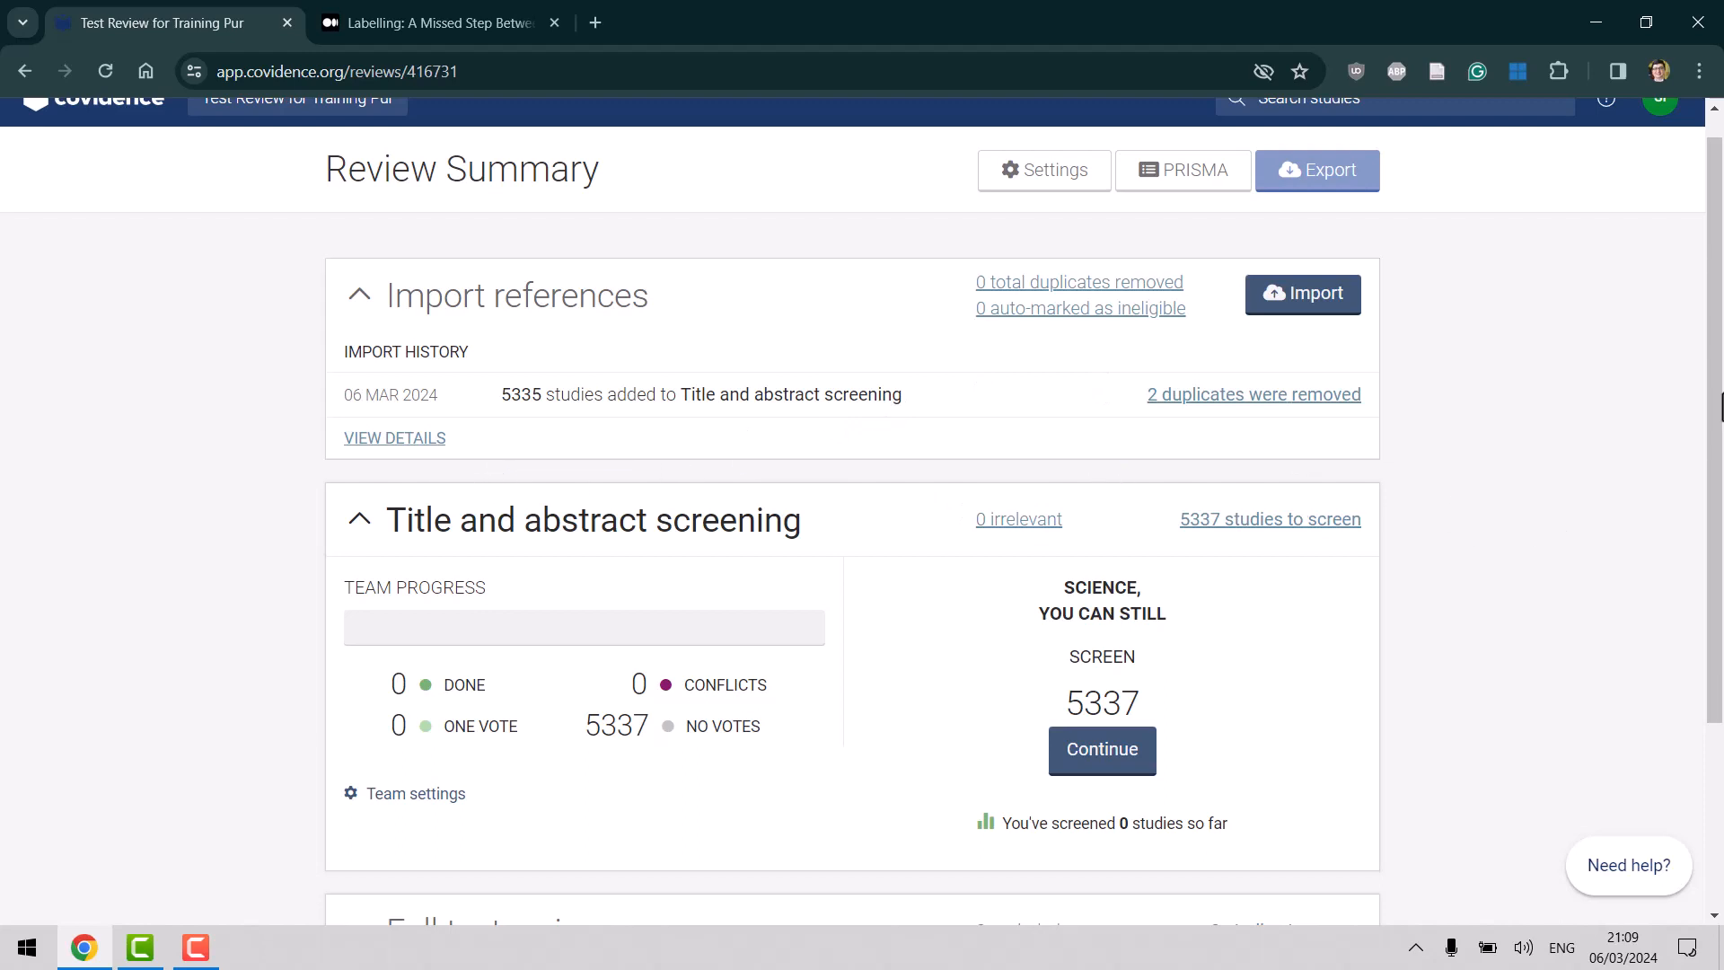
pyautogui.scroll(-1, 1718, 467)
pyautogui.scroll(-1, 1718, 467)
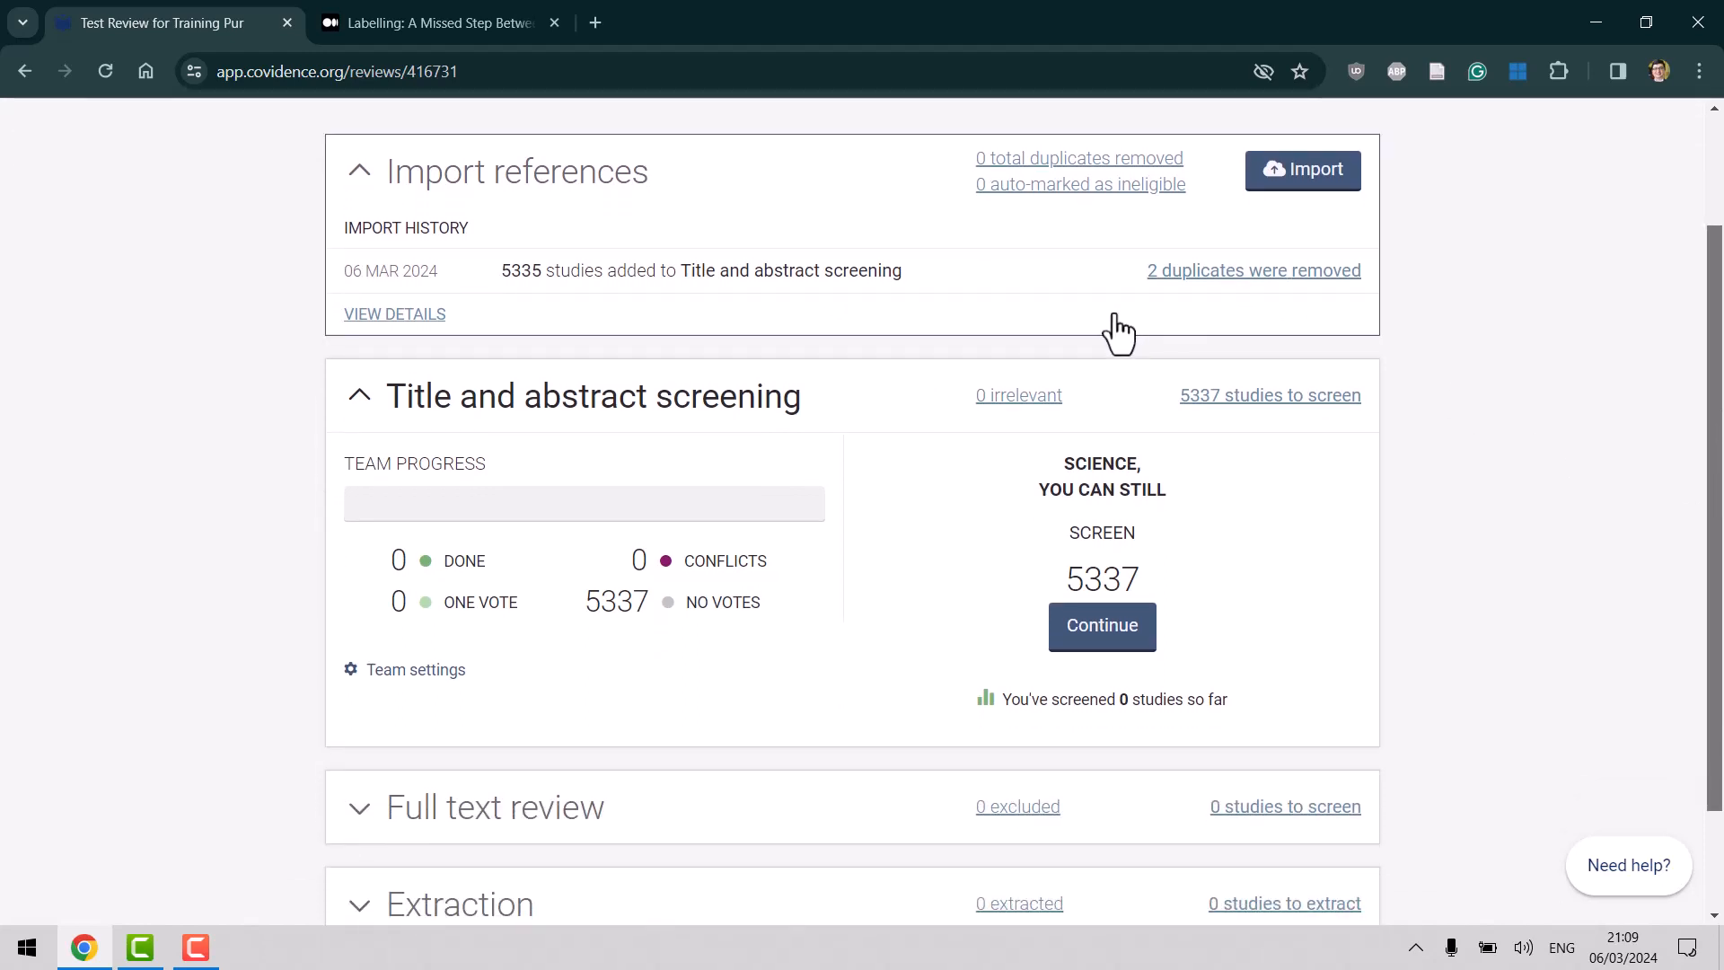
pyautogui.scroll(-2, 1101, 625)
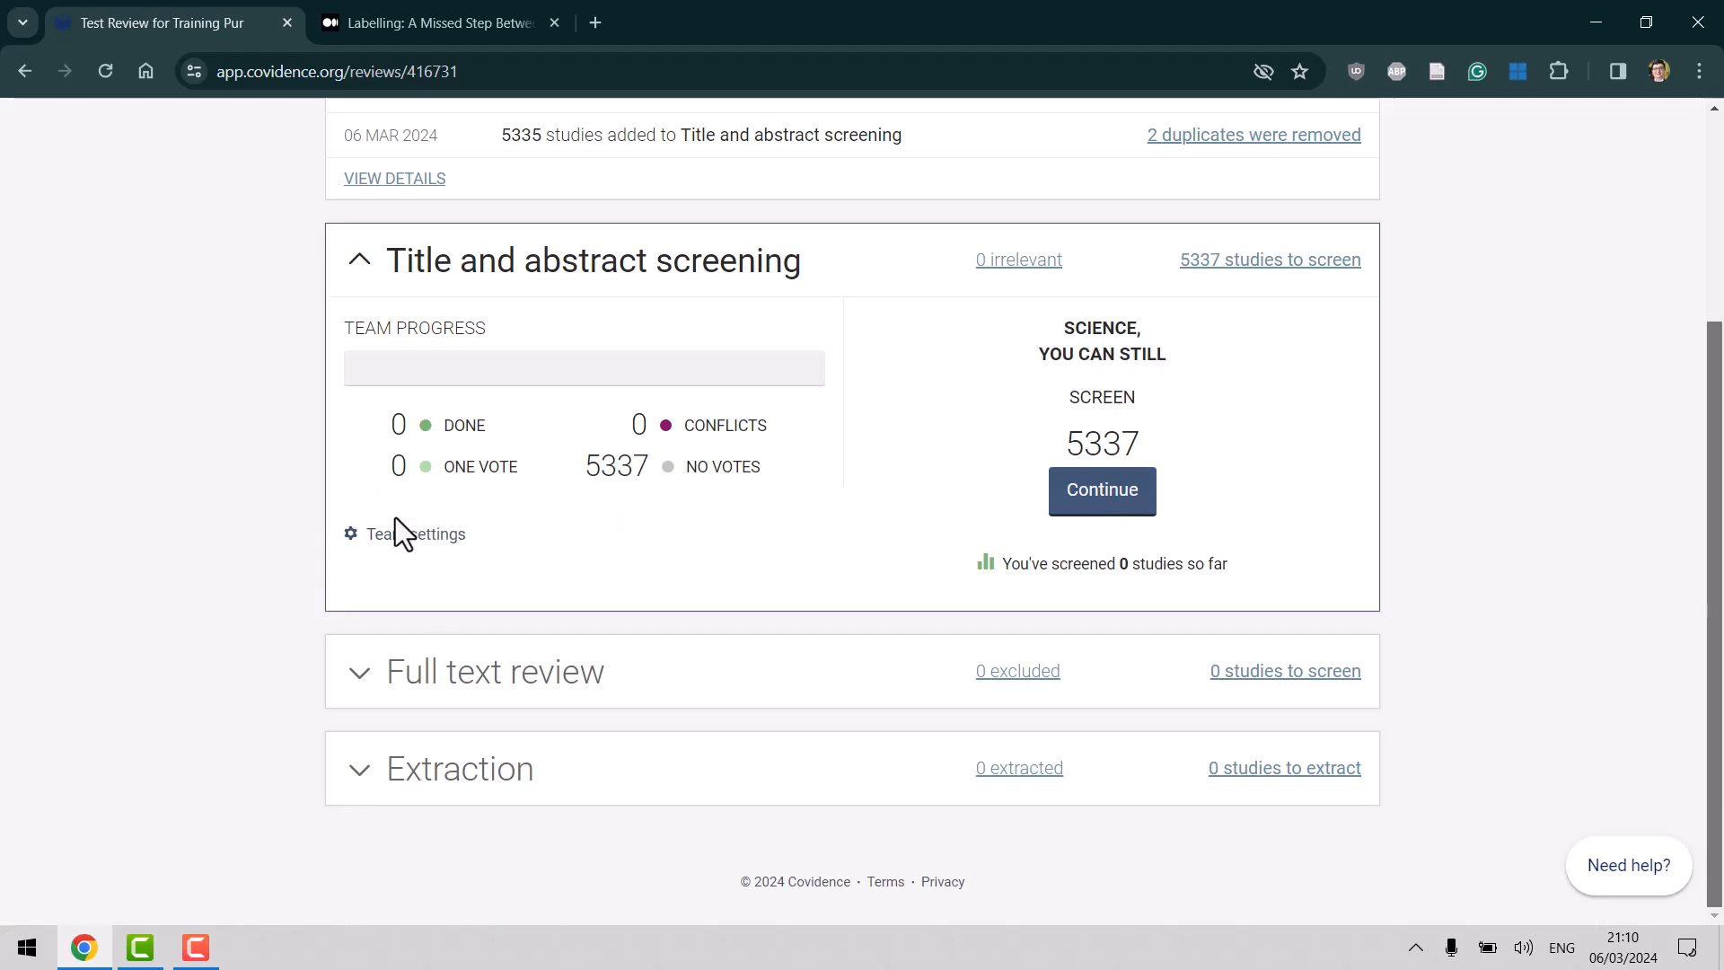
# Vote No on #60, #77 and #162 and Yes on #78, #82 and #85, then reload the counts.
pyautogui.click(1112, 505)
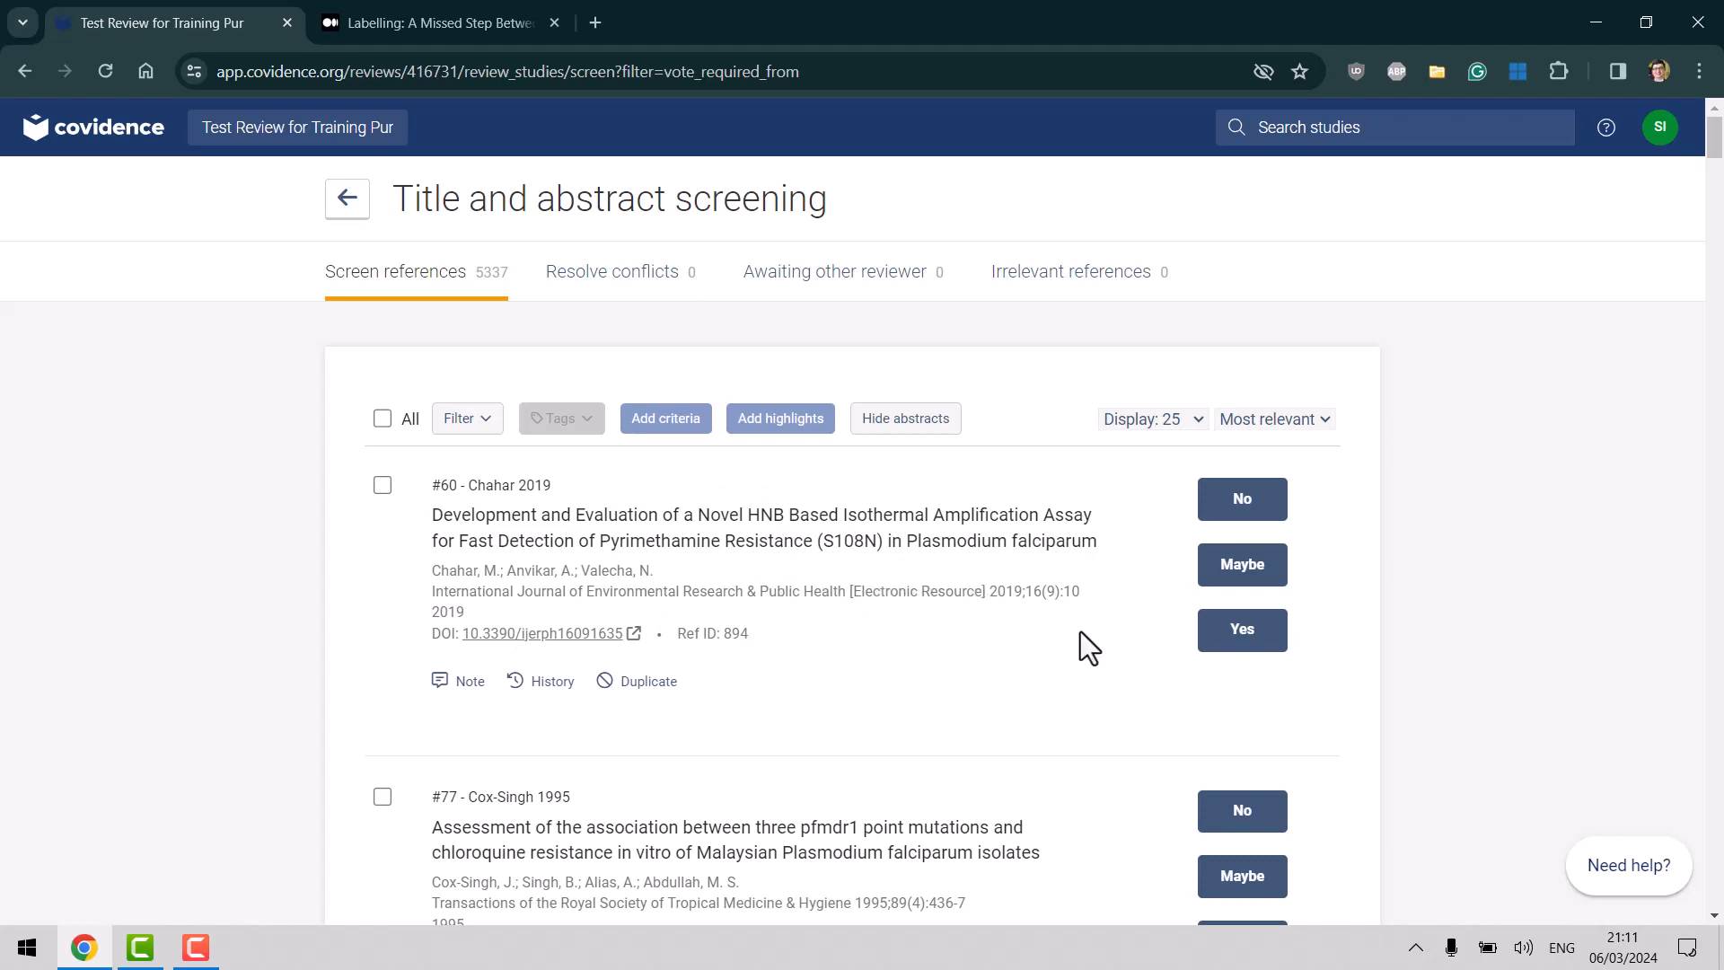
pyautogui.click(1248, 511)
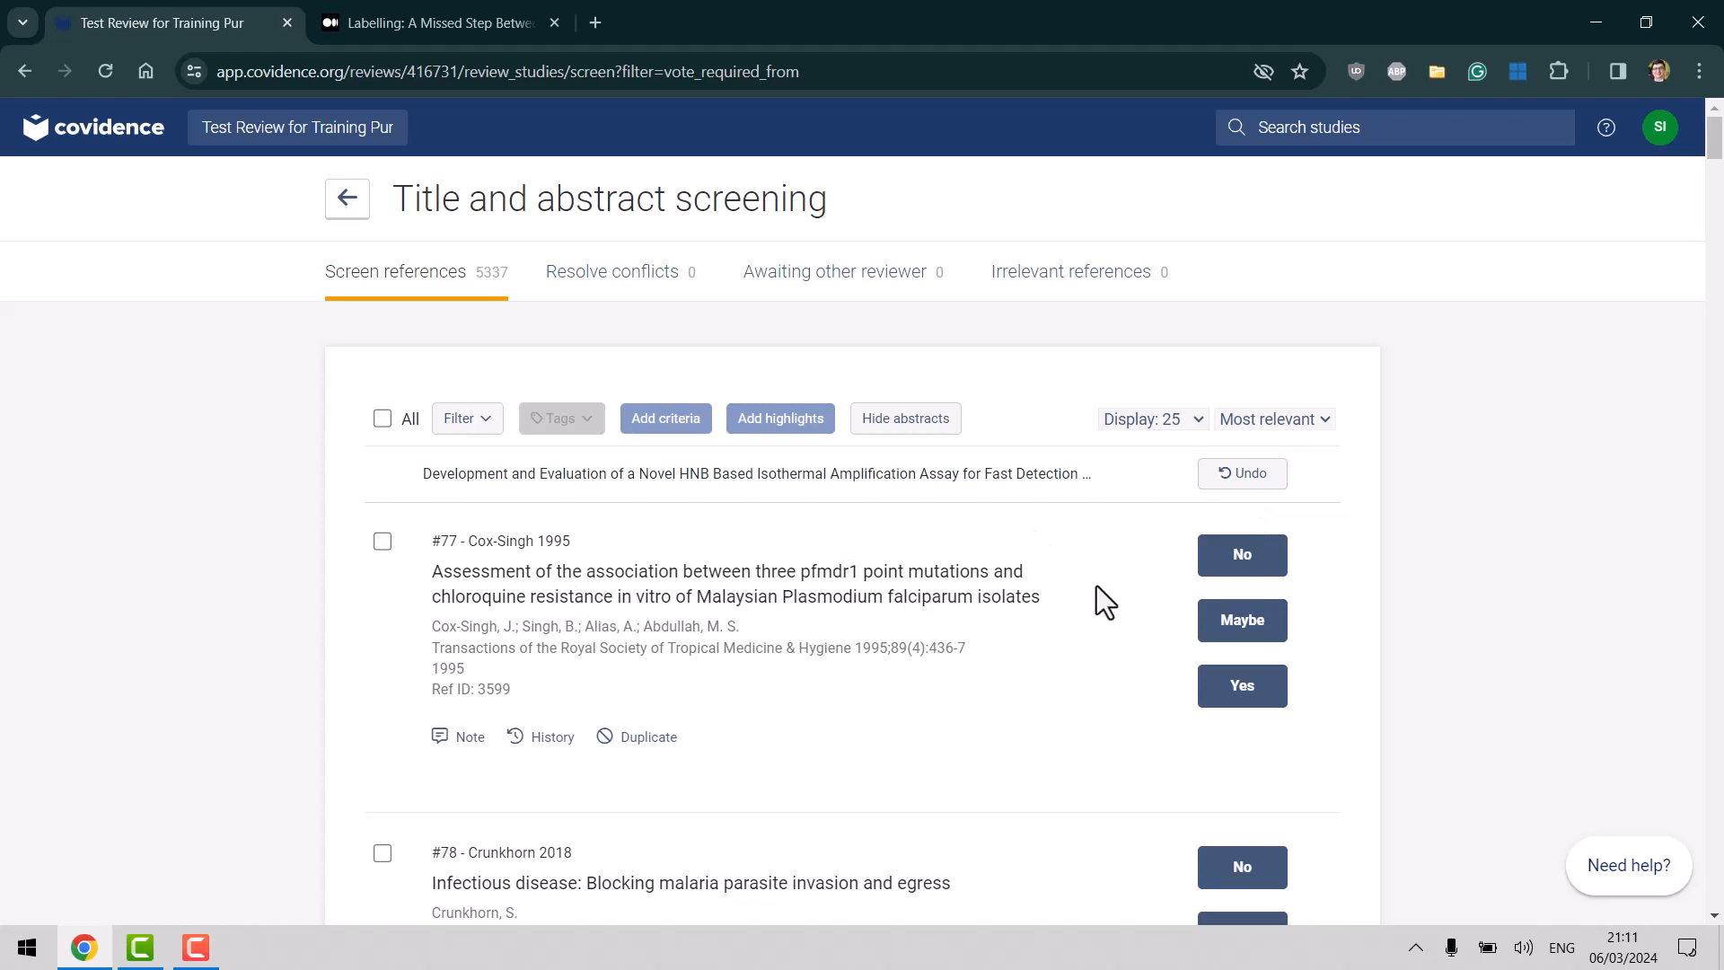
pyautogui.click(1238, 574)
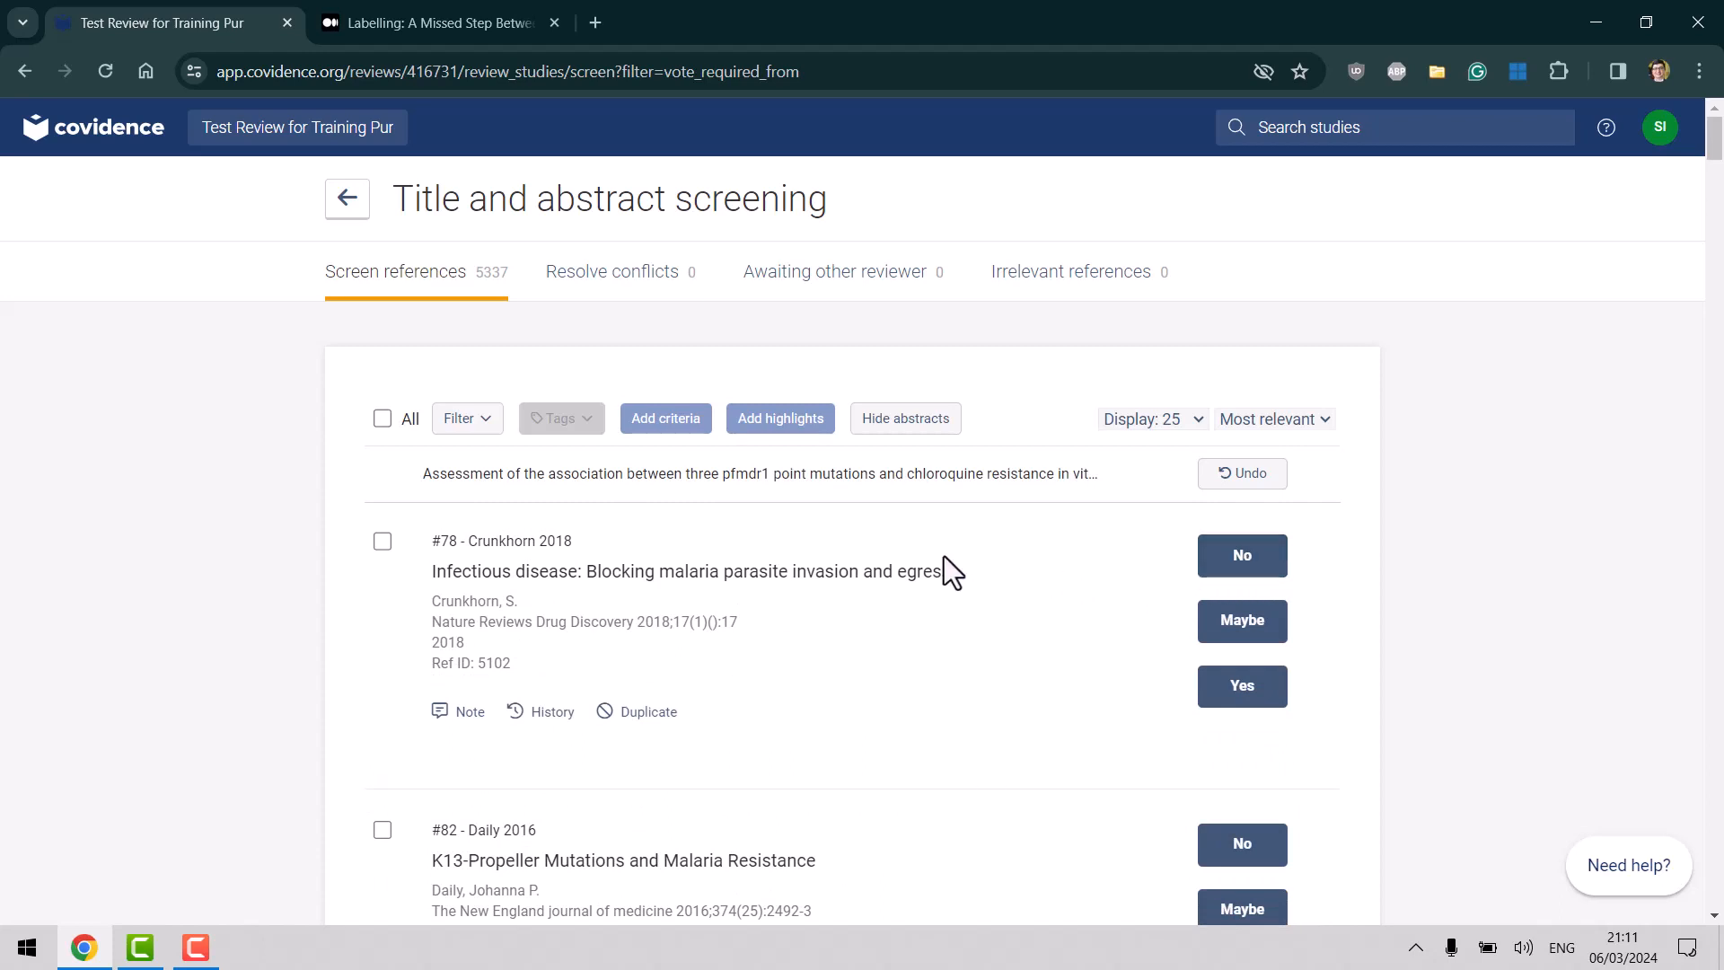
pyautogui.click(1269, 696)
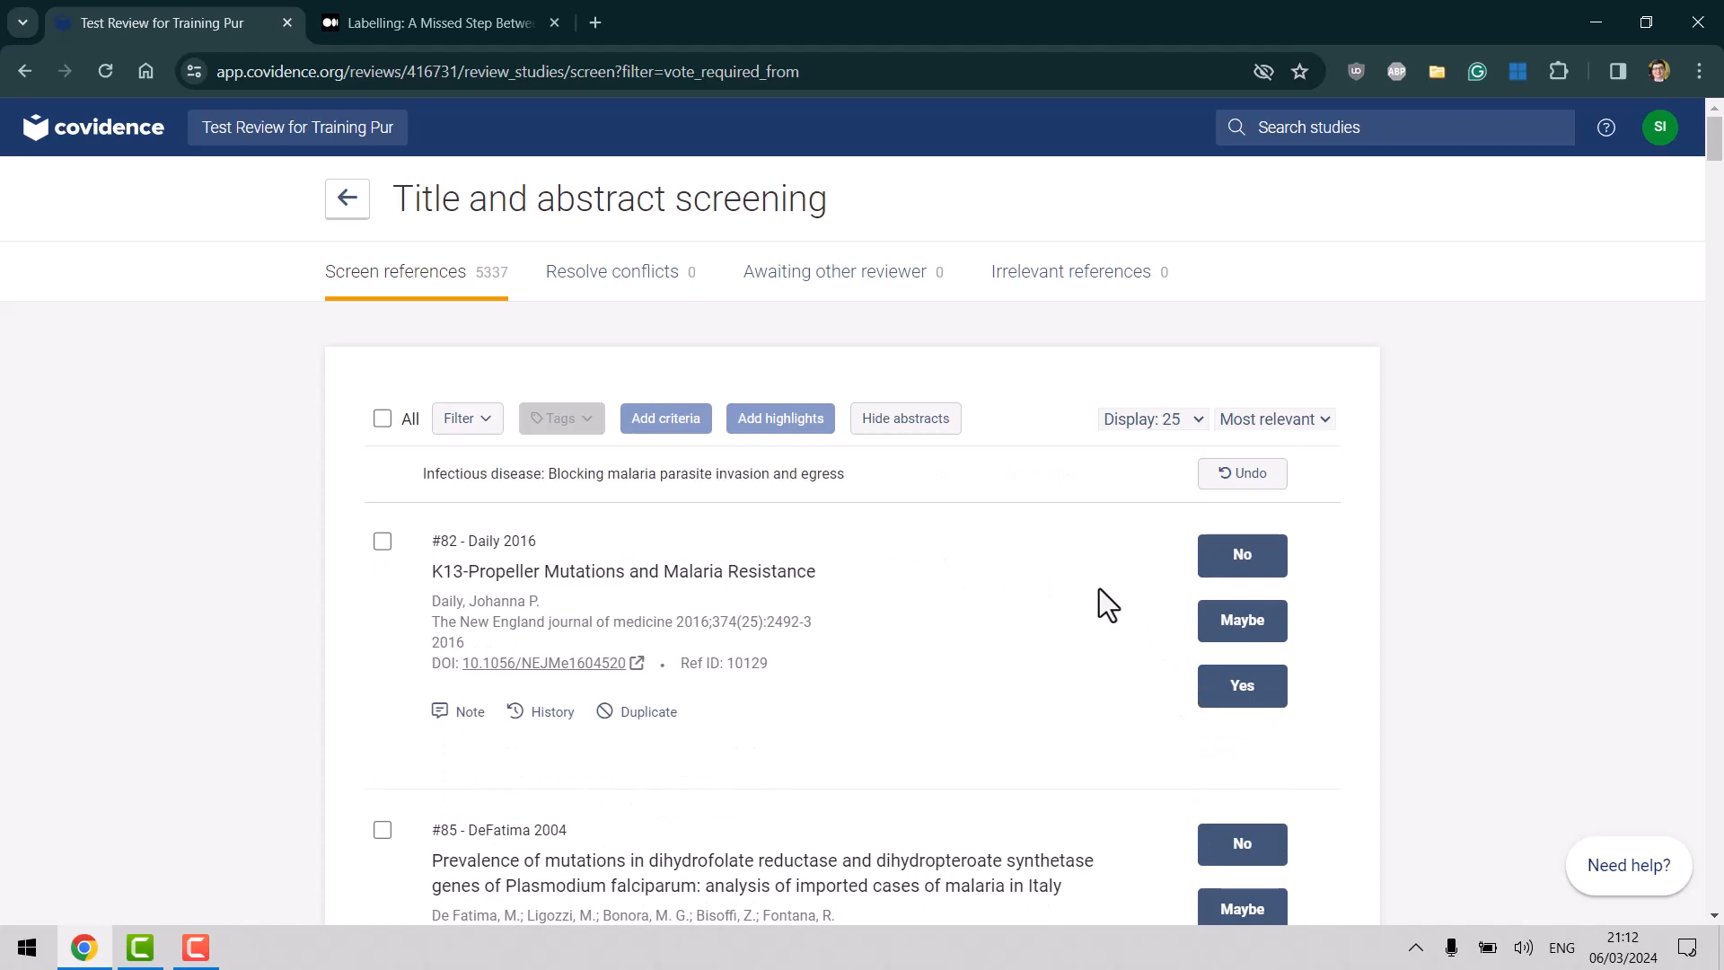
pyautogui.click(1240, 693)
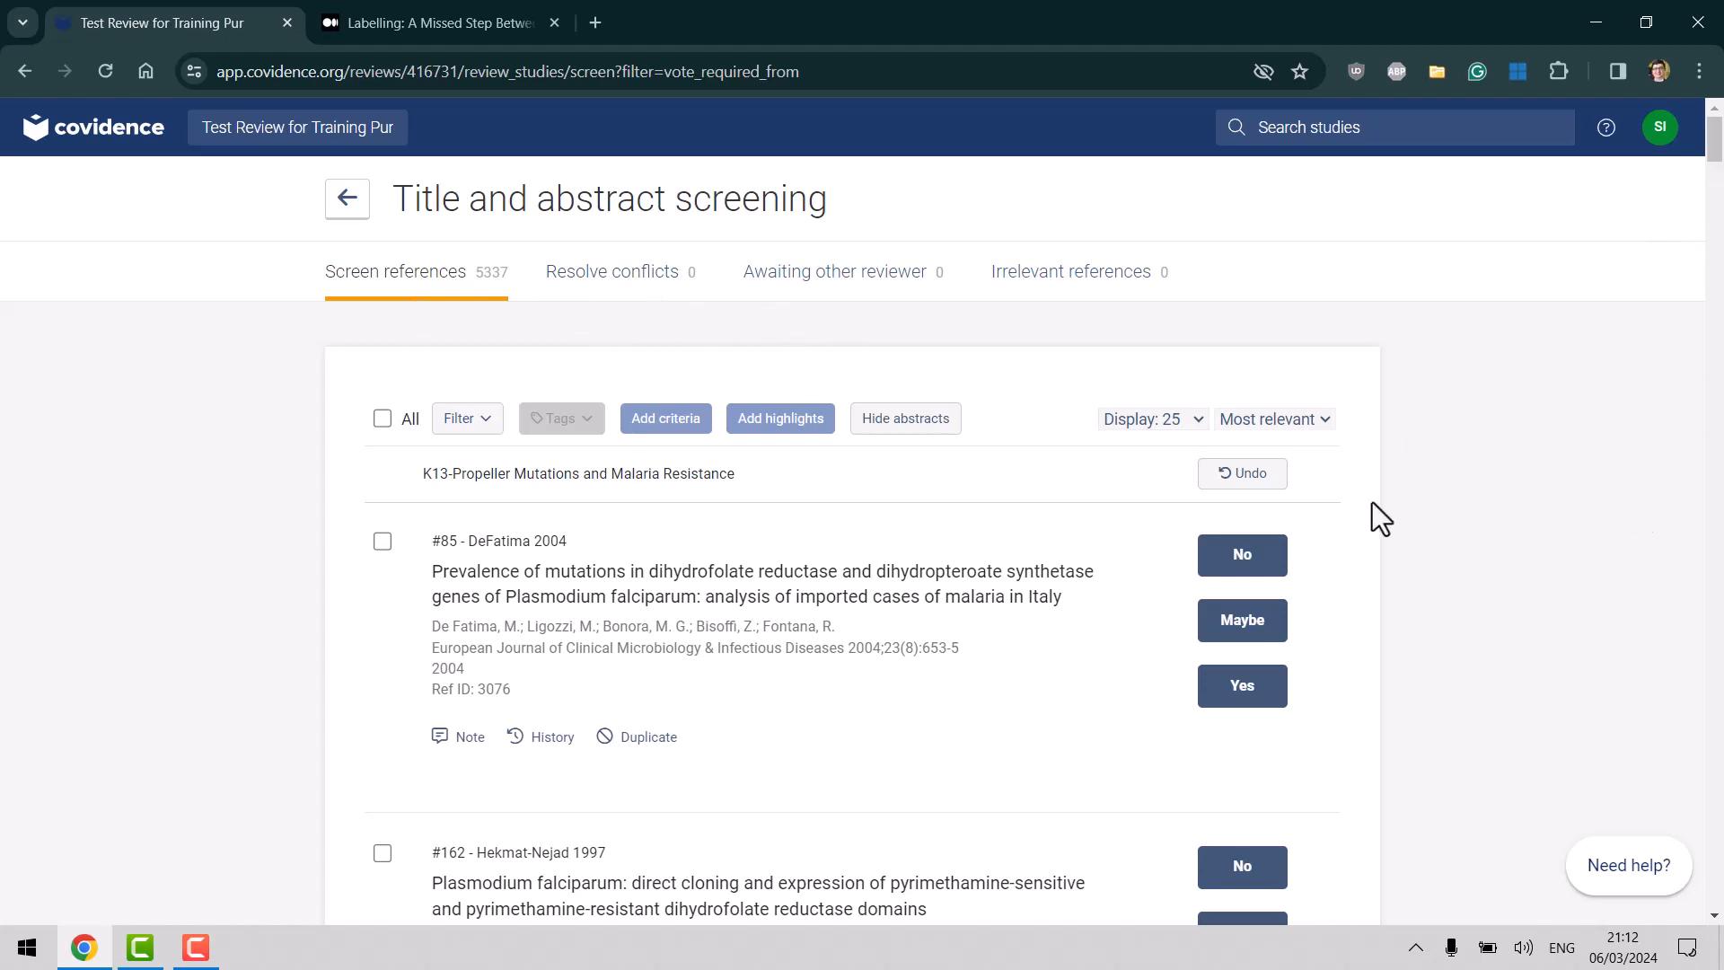
pyautogui.click(1248, 690)
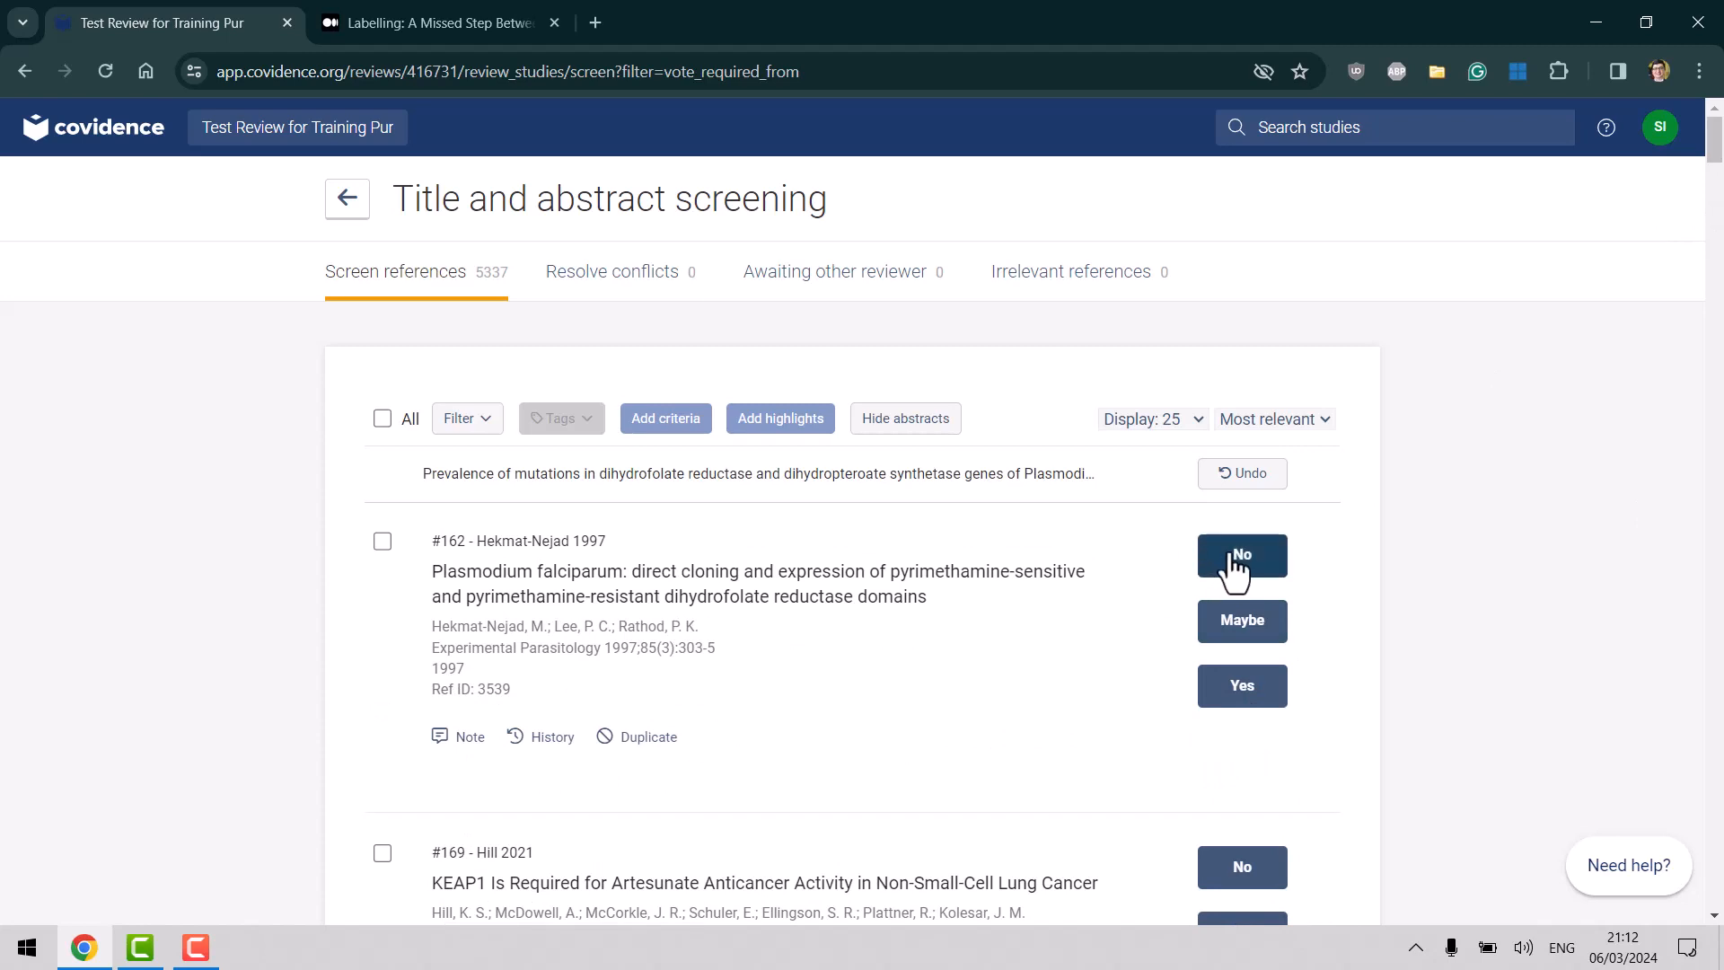
pyautogui.click(1236, 566)
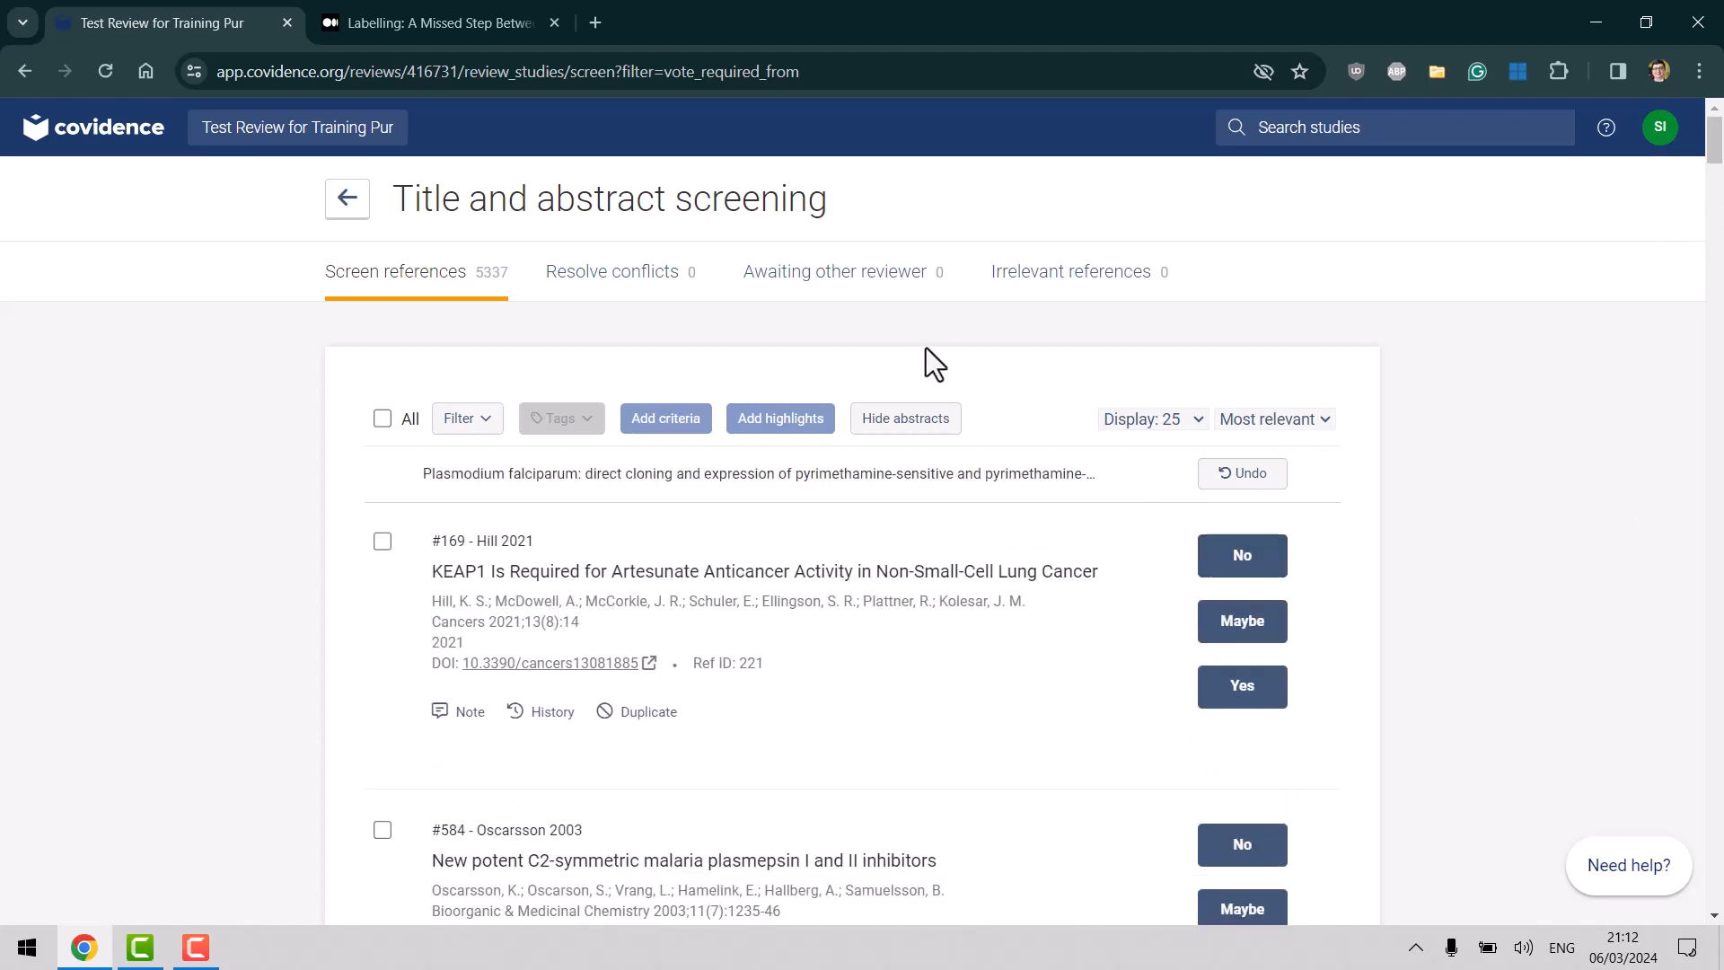
pyautogui.click(104, 72)
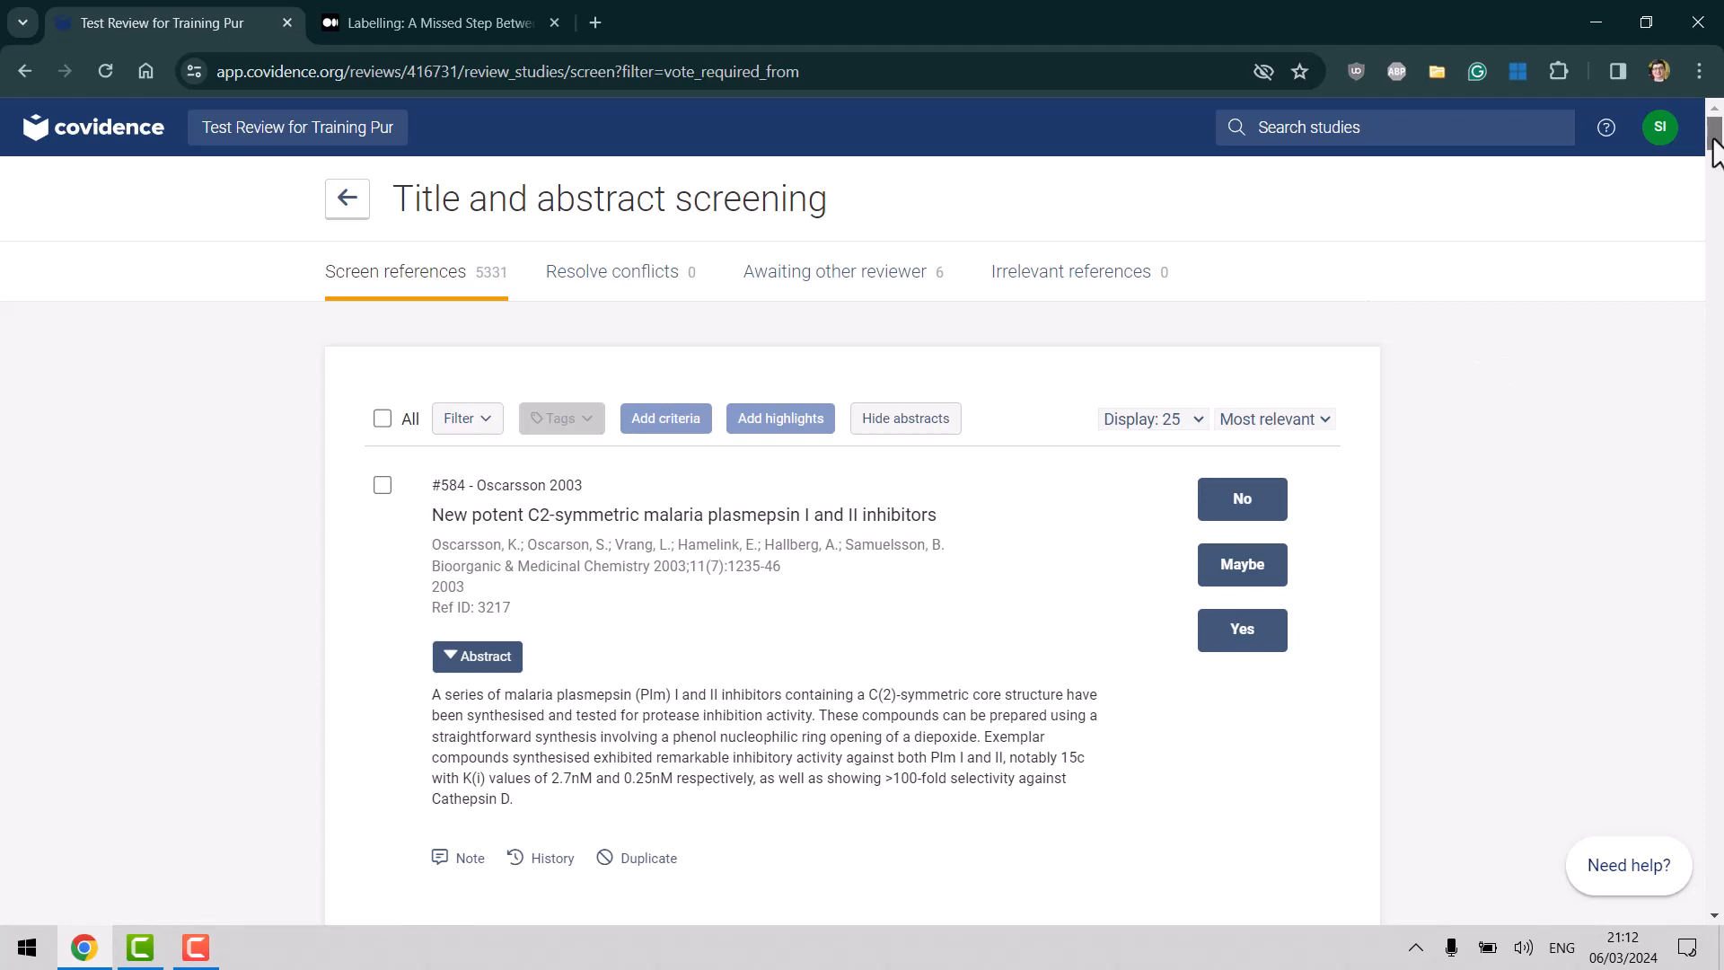
# Scroll the Screen references list and open the keyword Filter panel.
pyautogui.scroll(-2, 1715, 149)
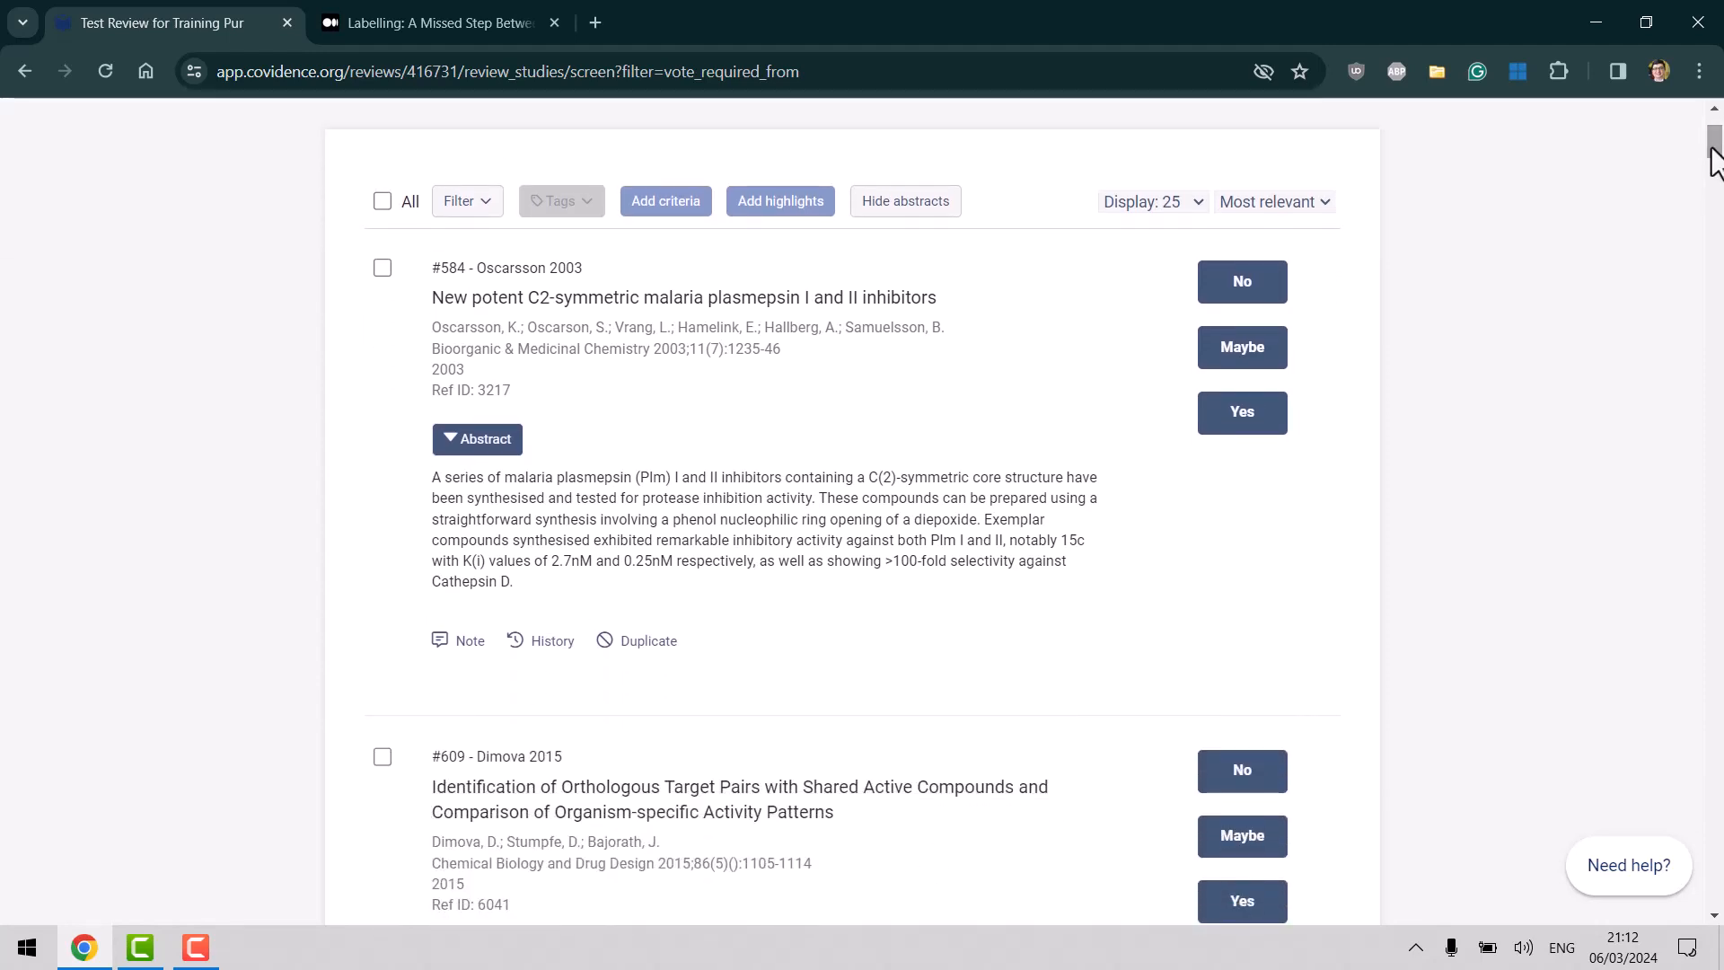
pyautogui.click(489, 215)
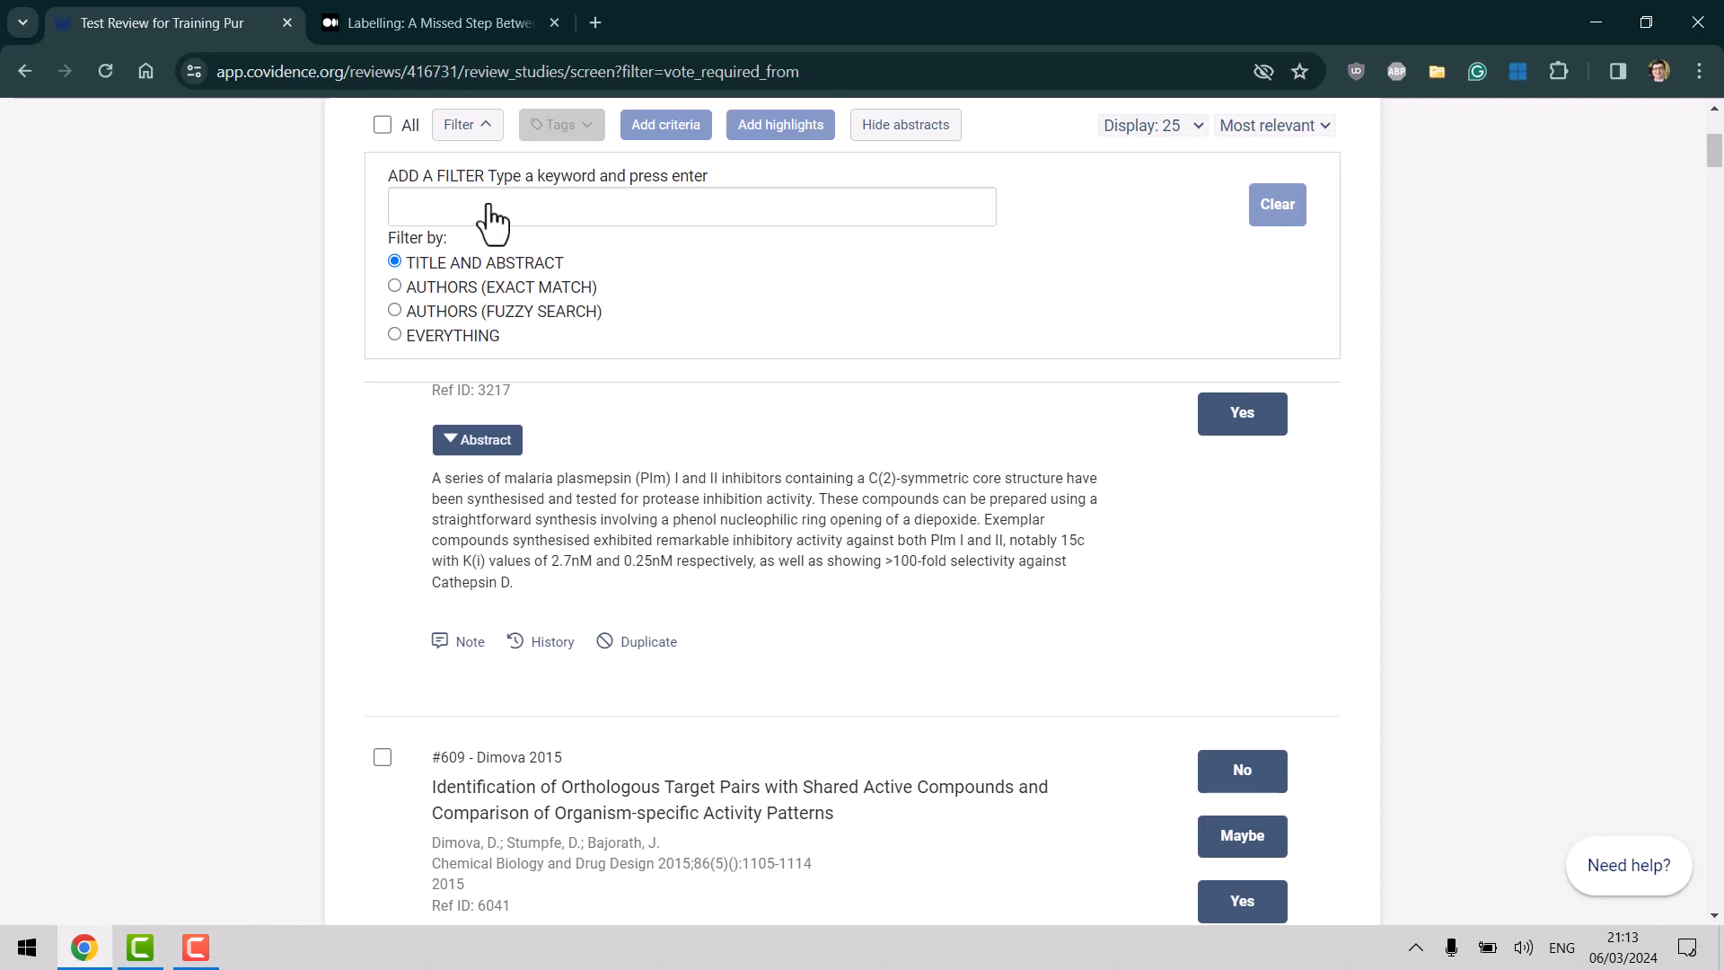
# Filter the screening list by the keyword k13 in title and abstract.
pyautogui.click(489, 207)
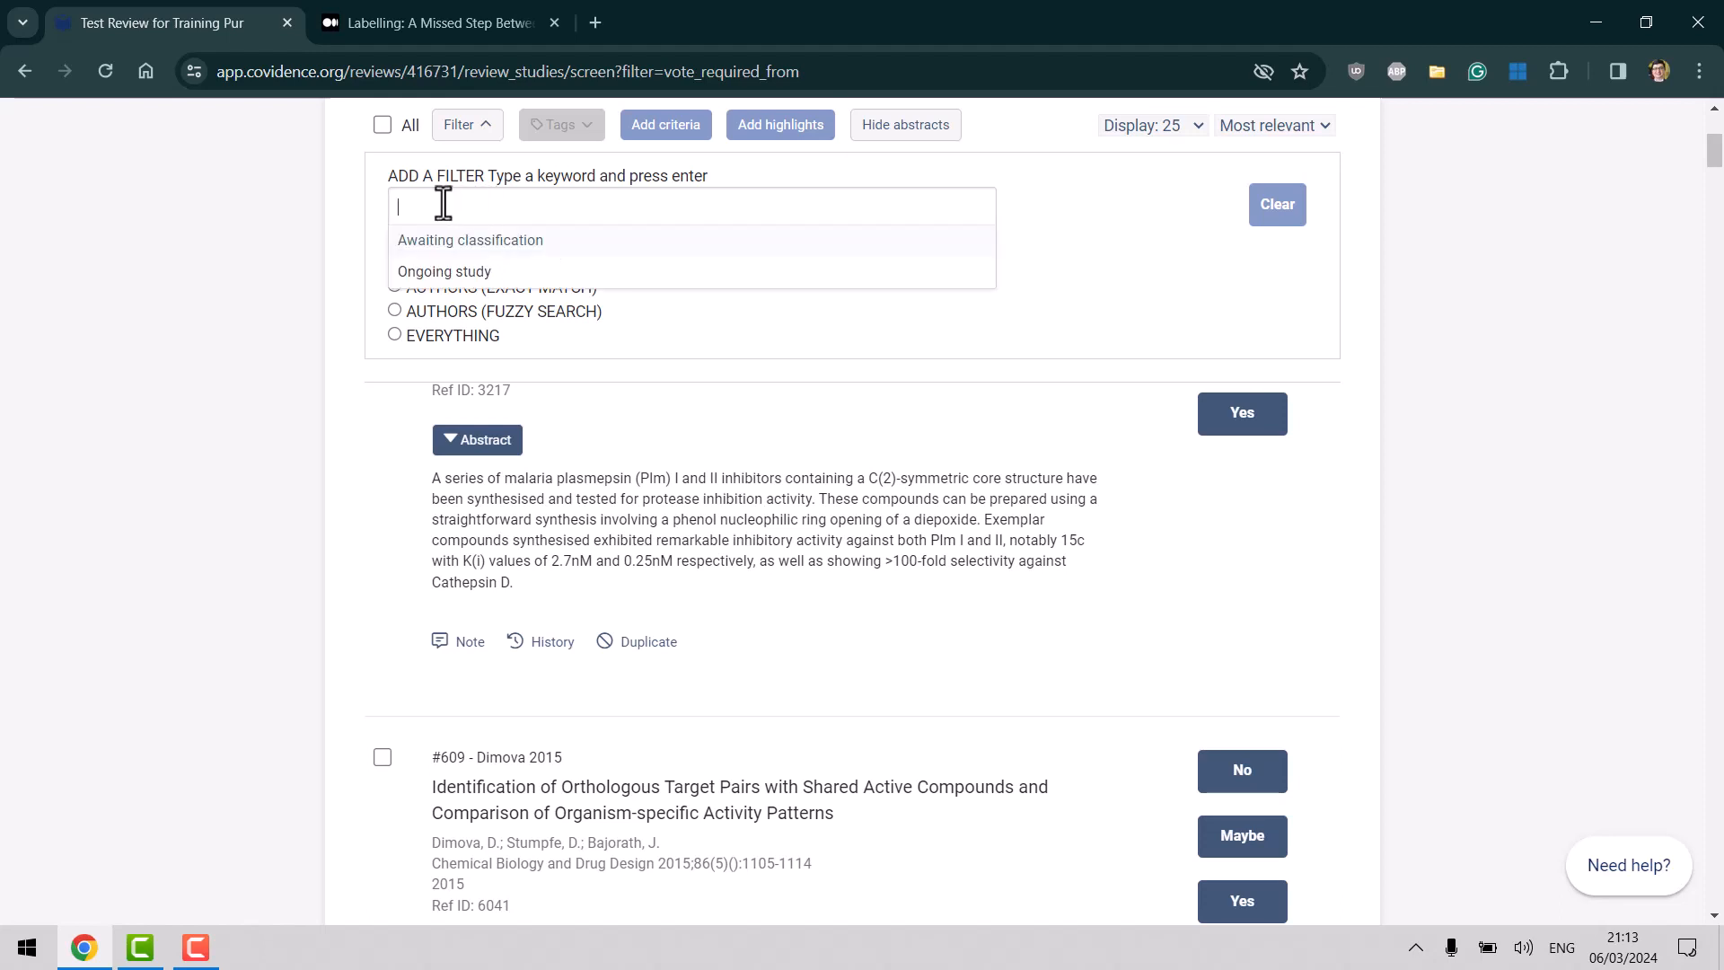
pyautogui.click(634, 331)
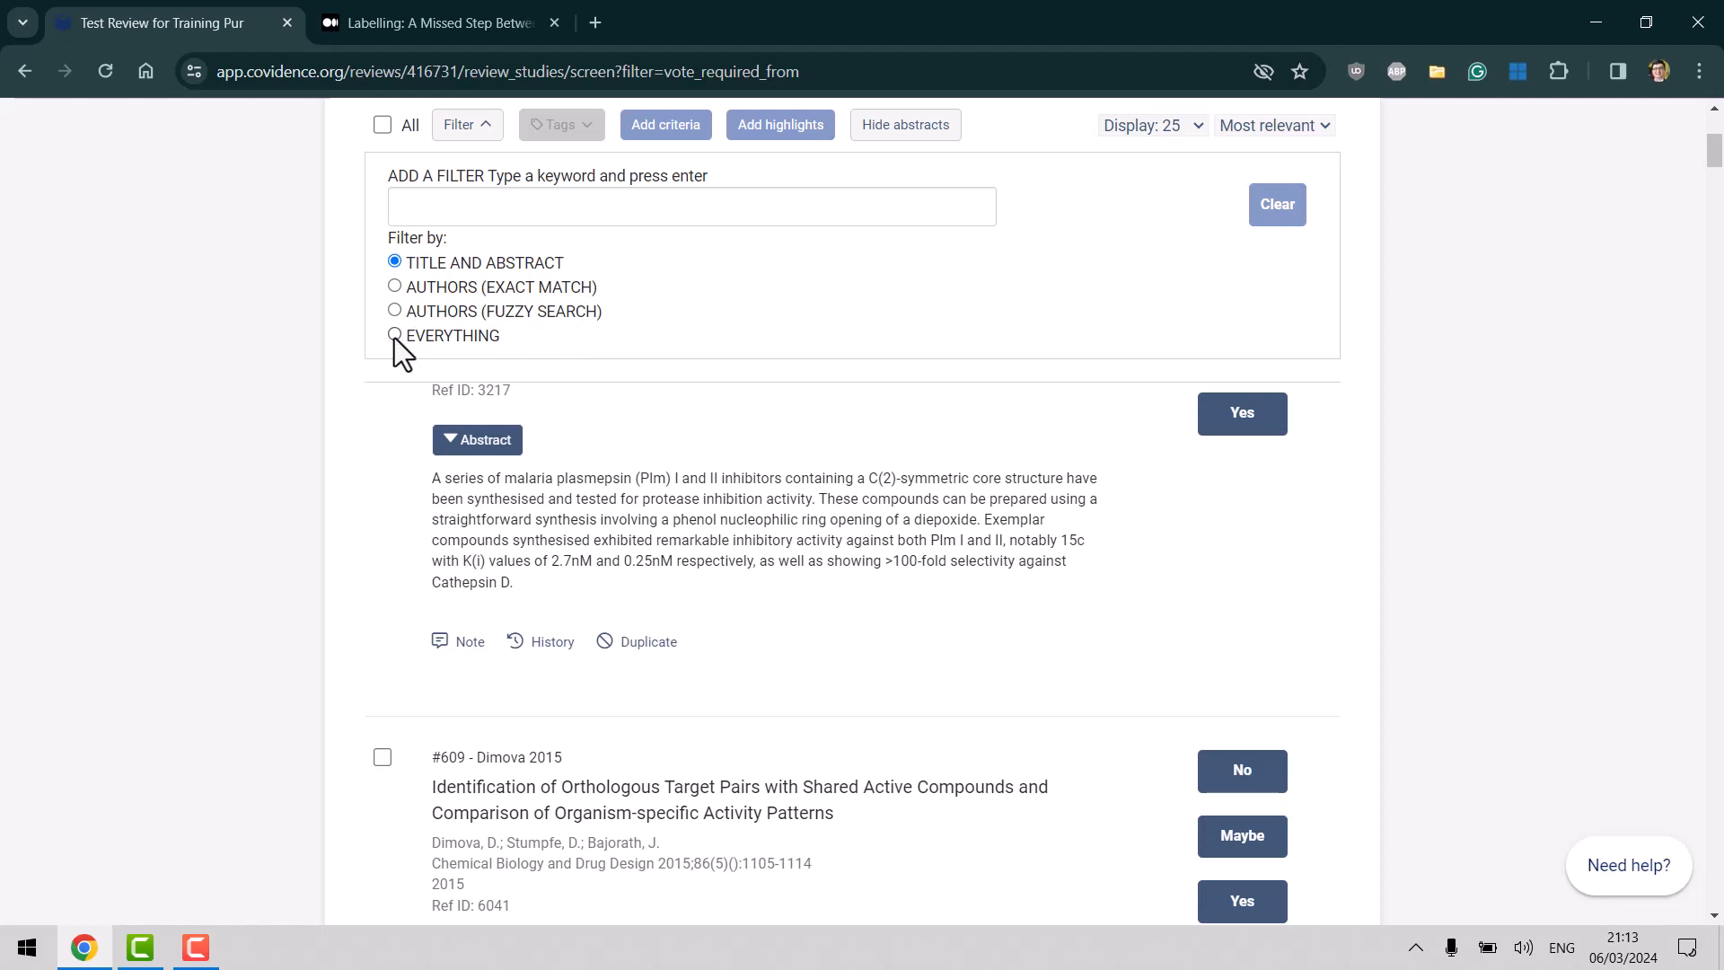
pyautogui.click(477, 212)
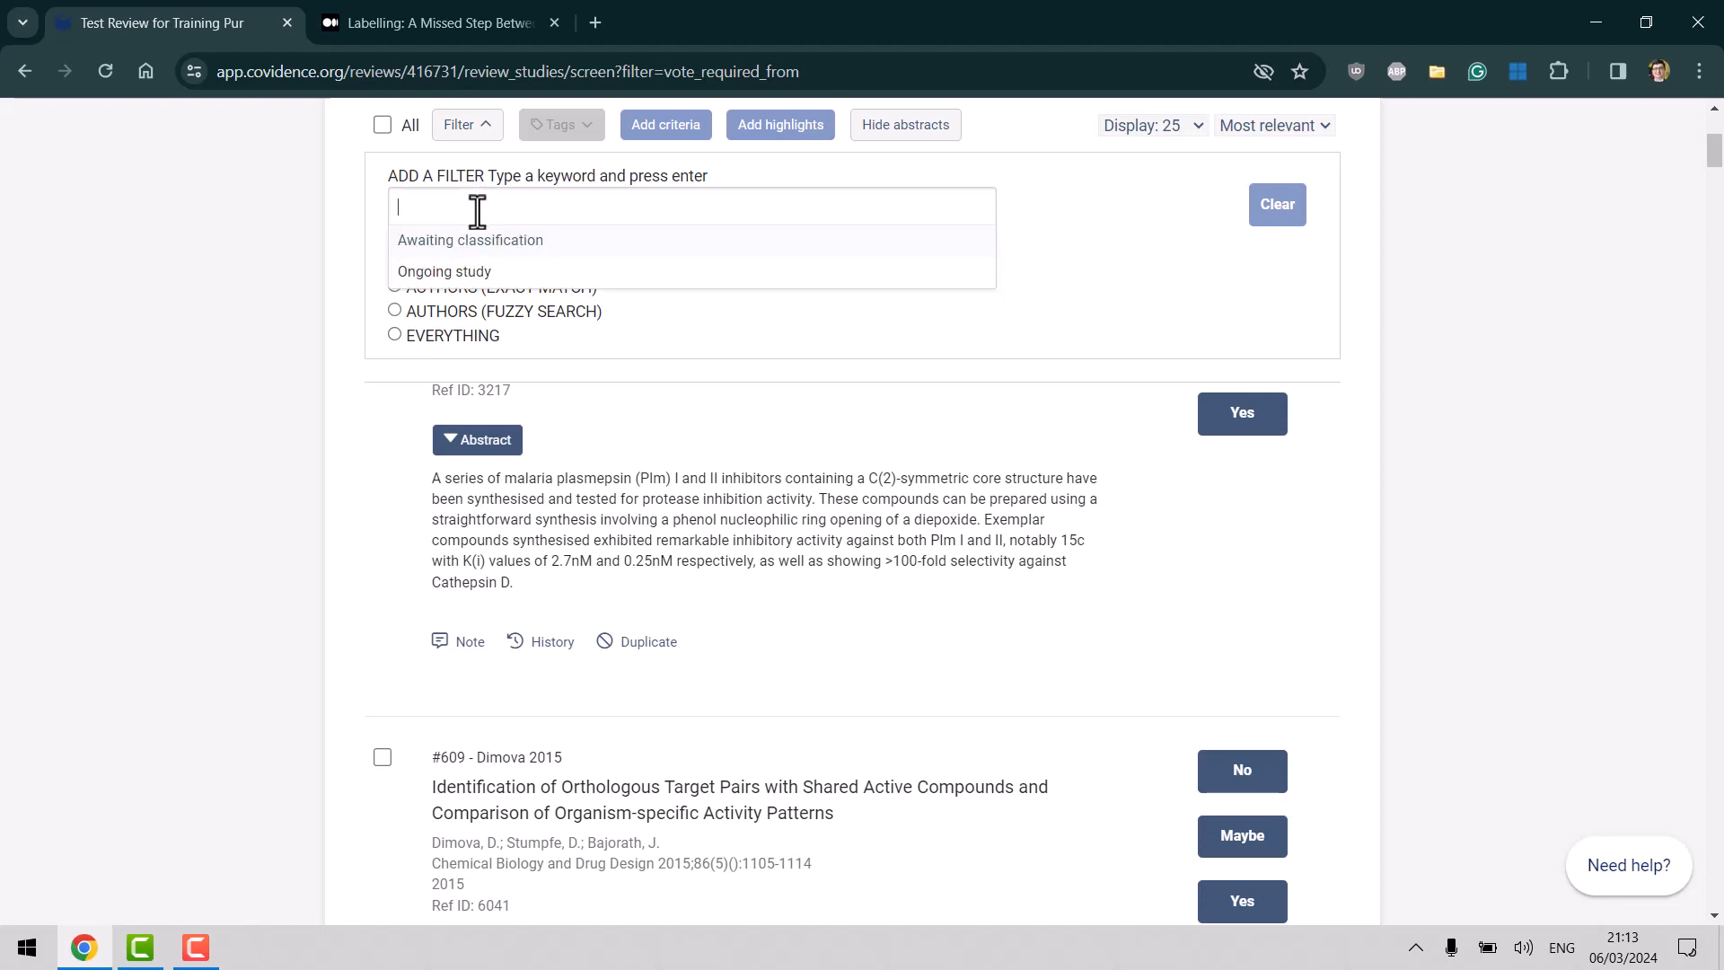
pyautogui.write('k13')
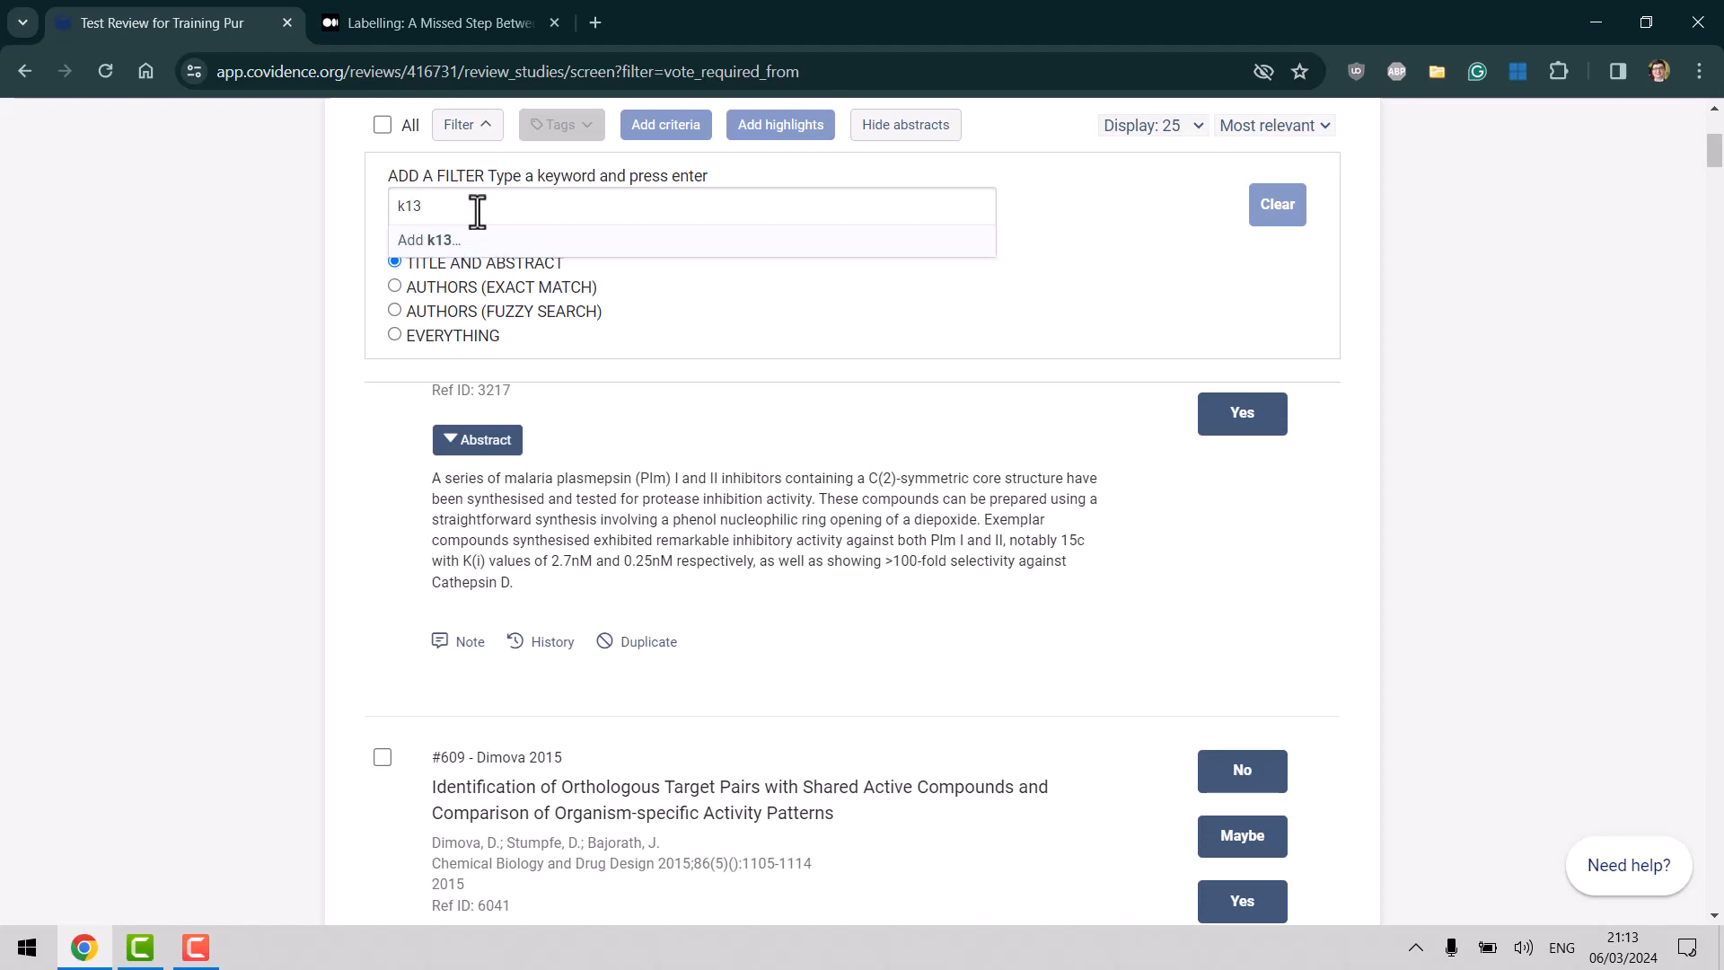
pyautogui.press('Return')
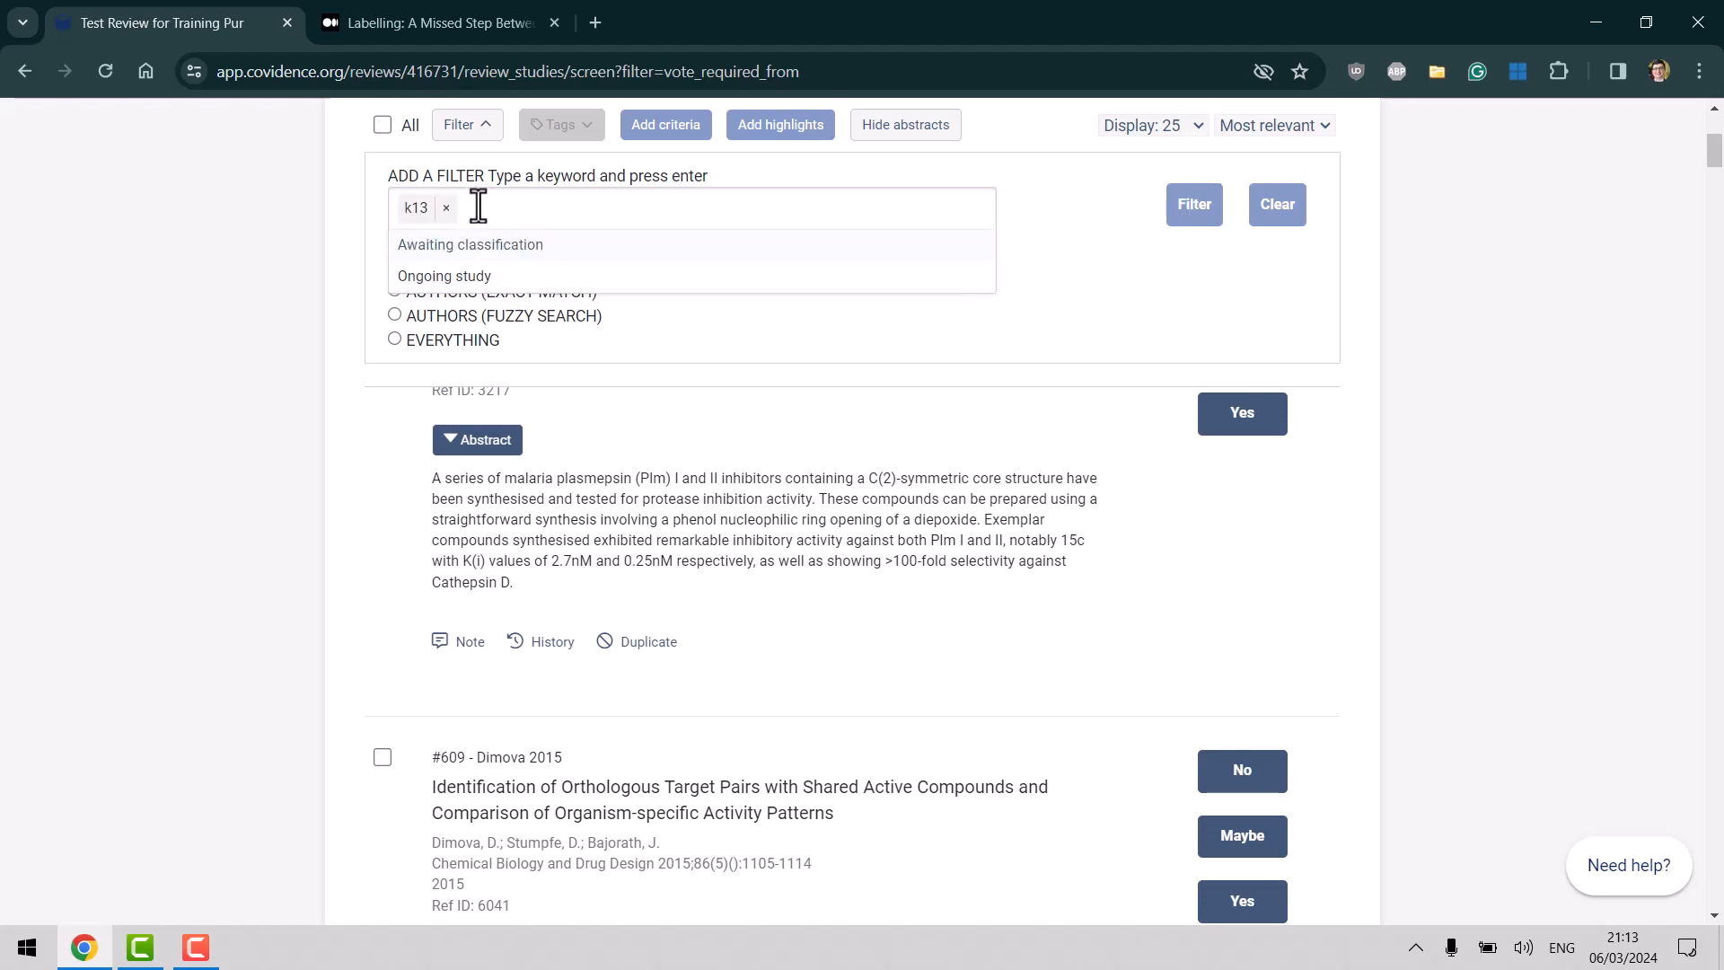
pyautogui.click(1199, 220)
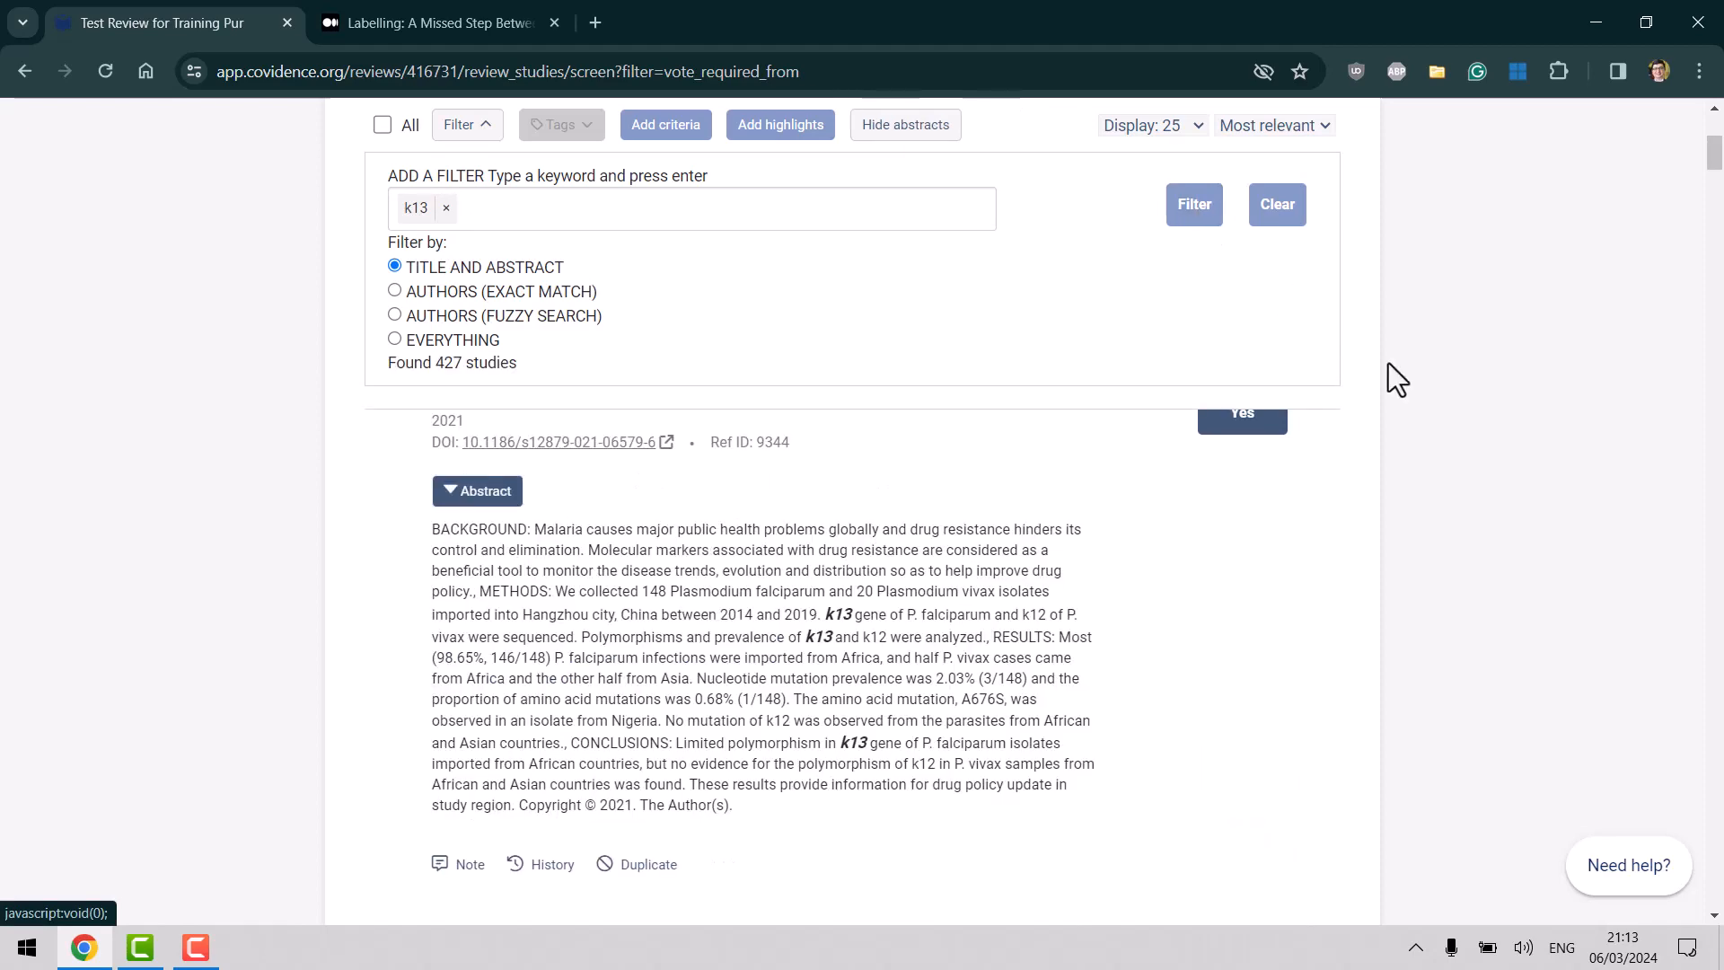
pyautogui.scroll(3, 1715, 160)
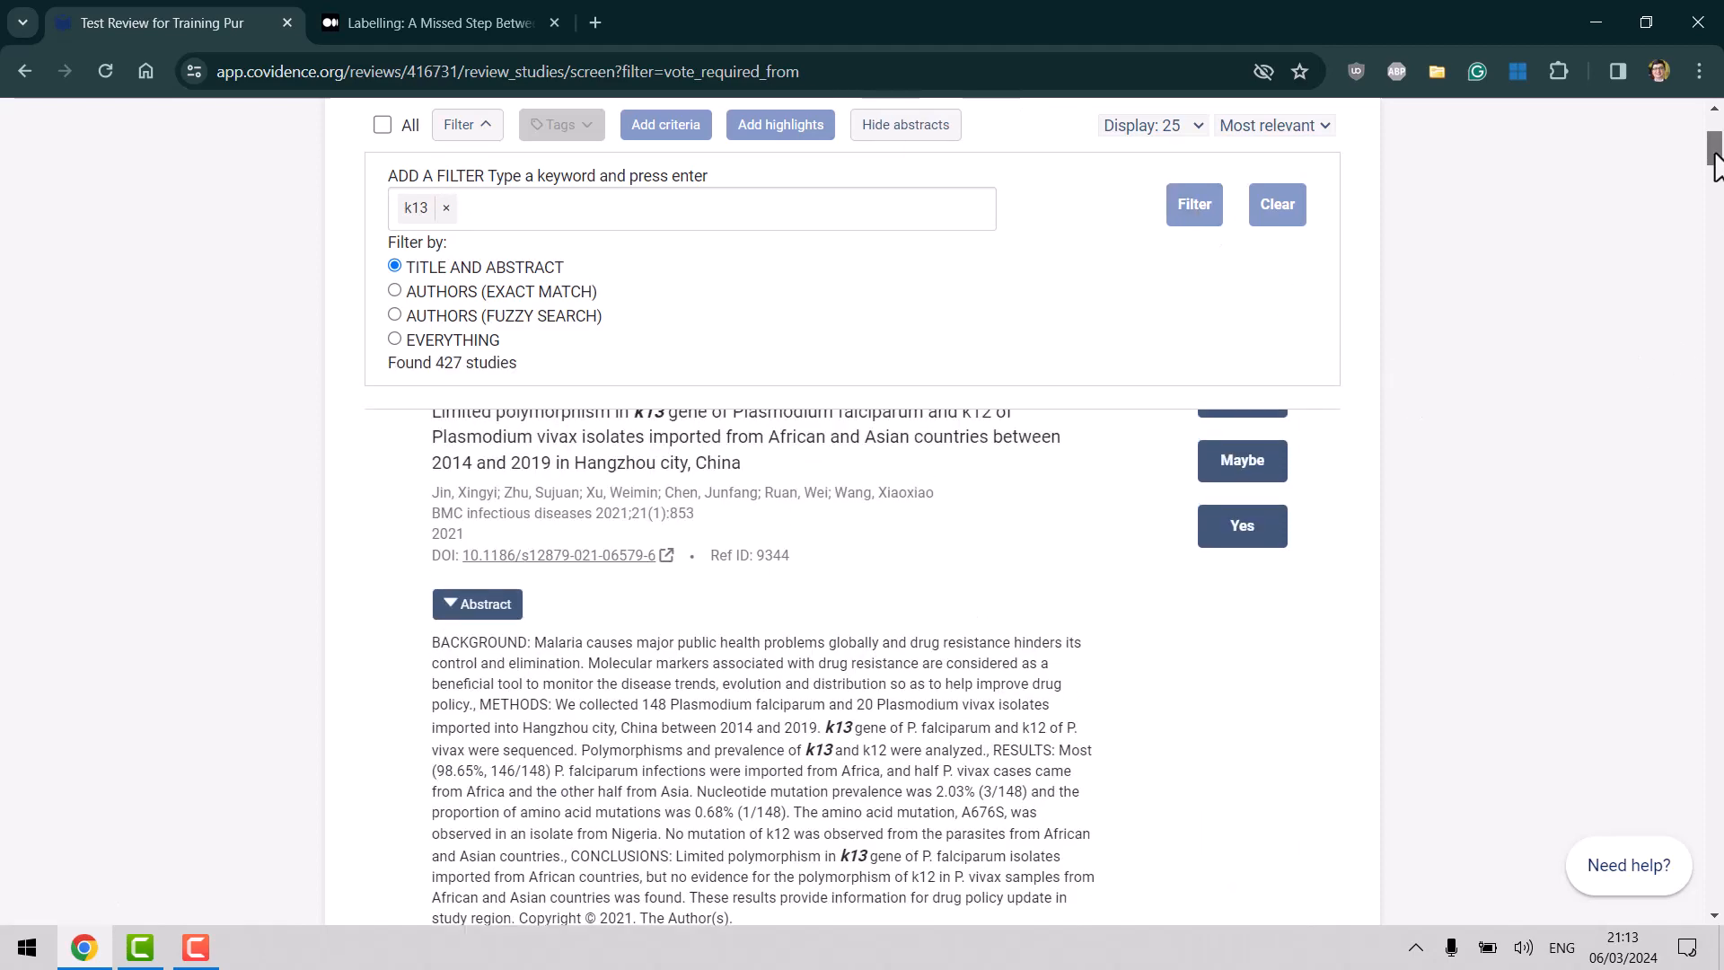
pyautogui.moveTo(1715, 160)
pyautogui.mouseDown()
pyautogui.moveTo(1715, 175)
pyautogui.moveTo(1715, 159)
pyautogui.mouseUp()
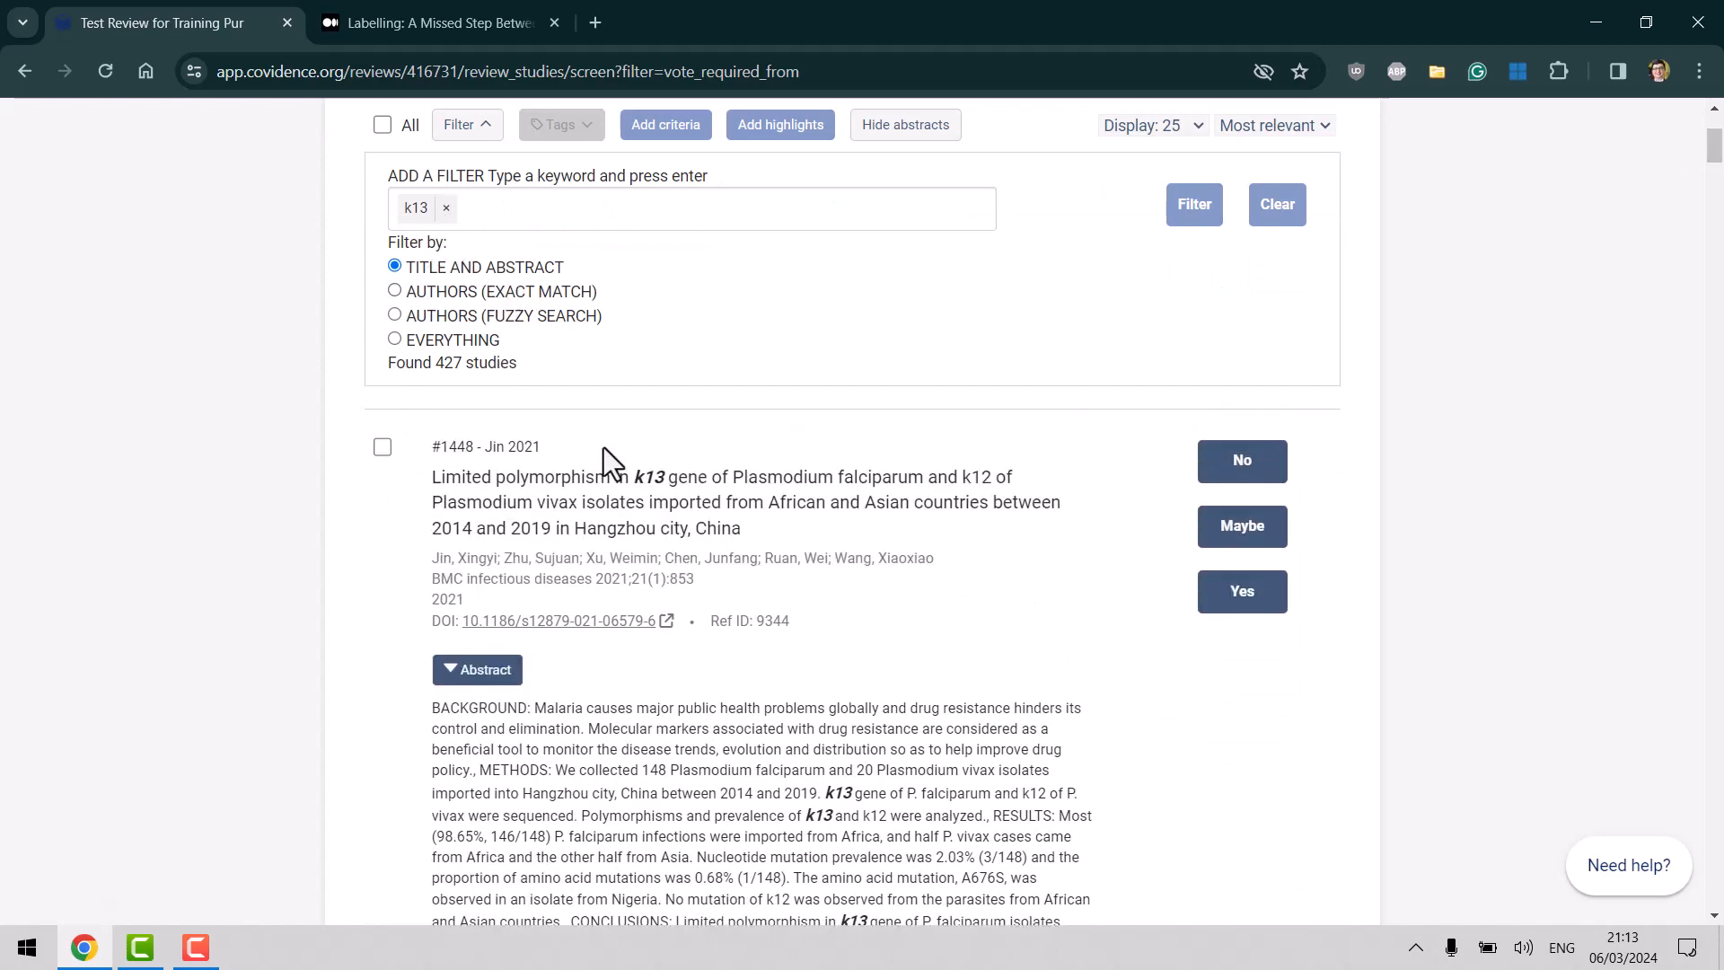
# Rerun the k13 filter across Everything, then remove the keyword and clear the filter.
pyautogui.click(395, 341)
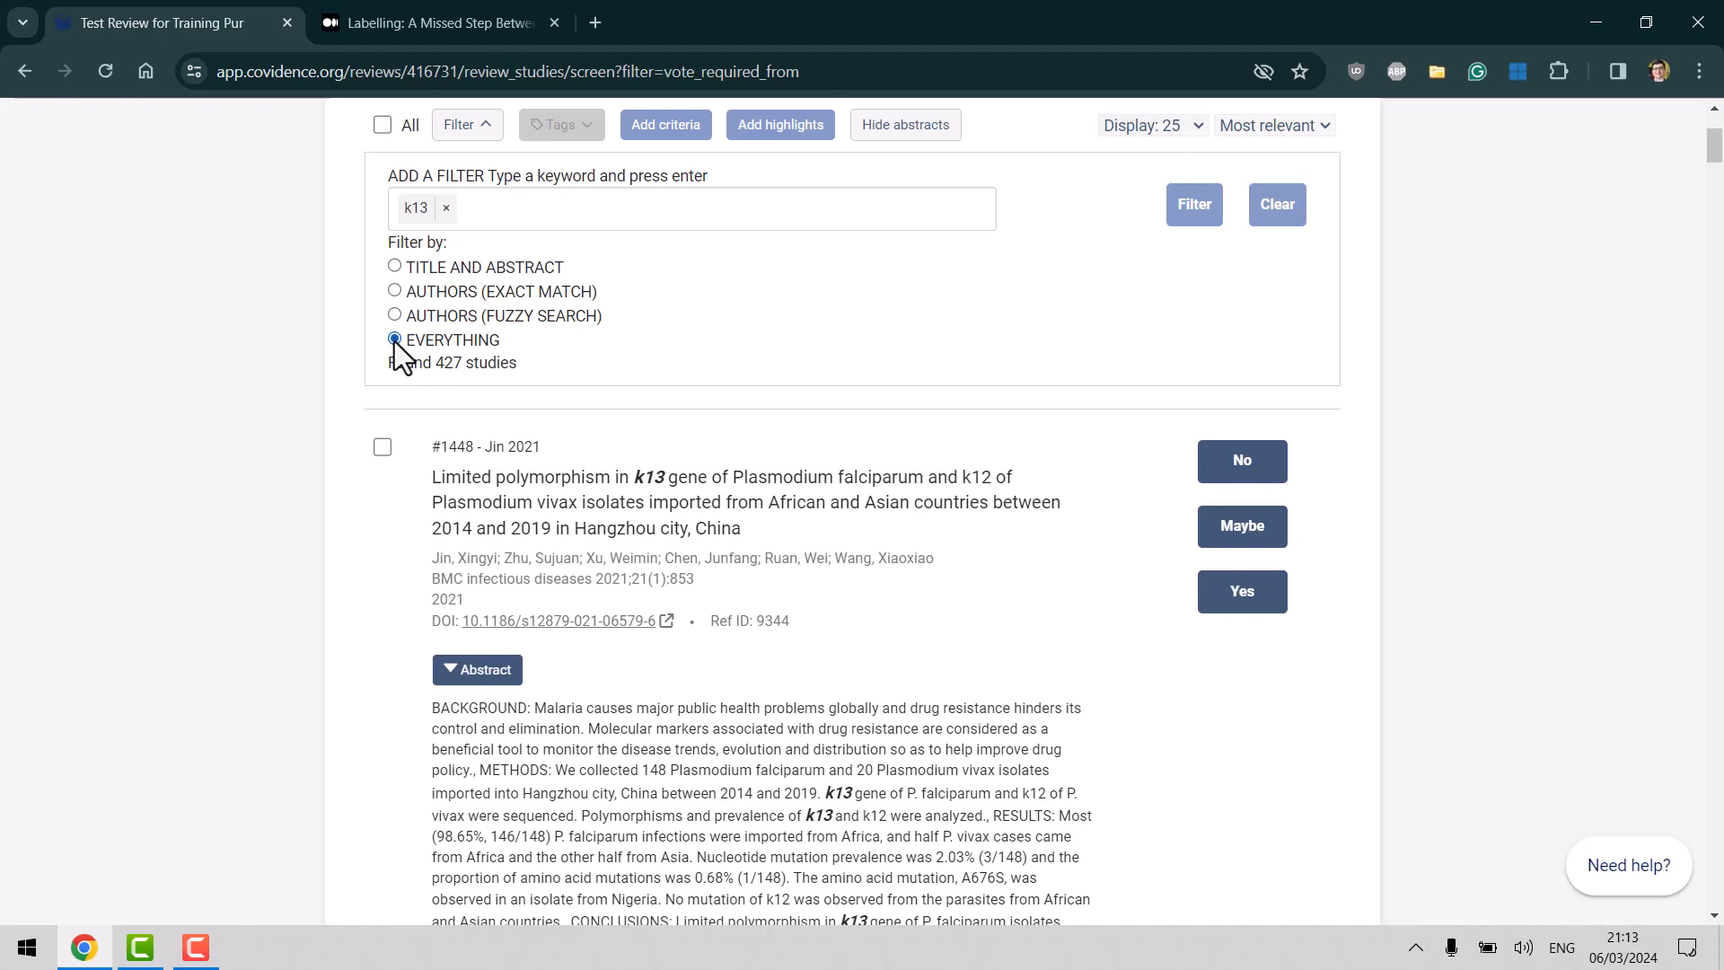
pyautogui.click(1195, 210)
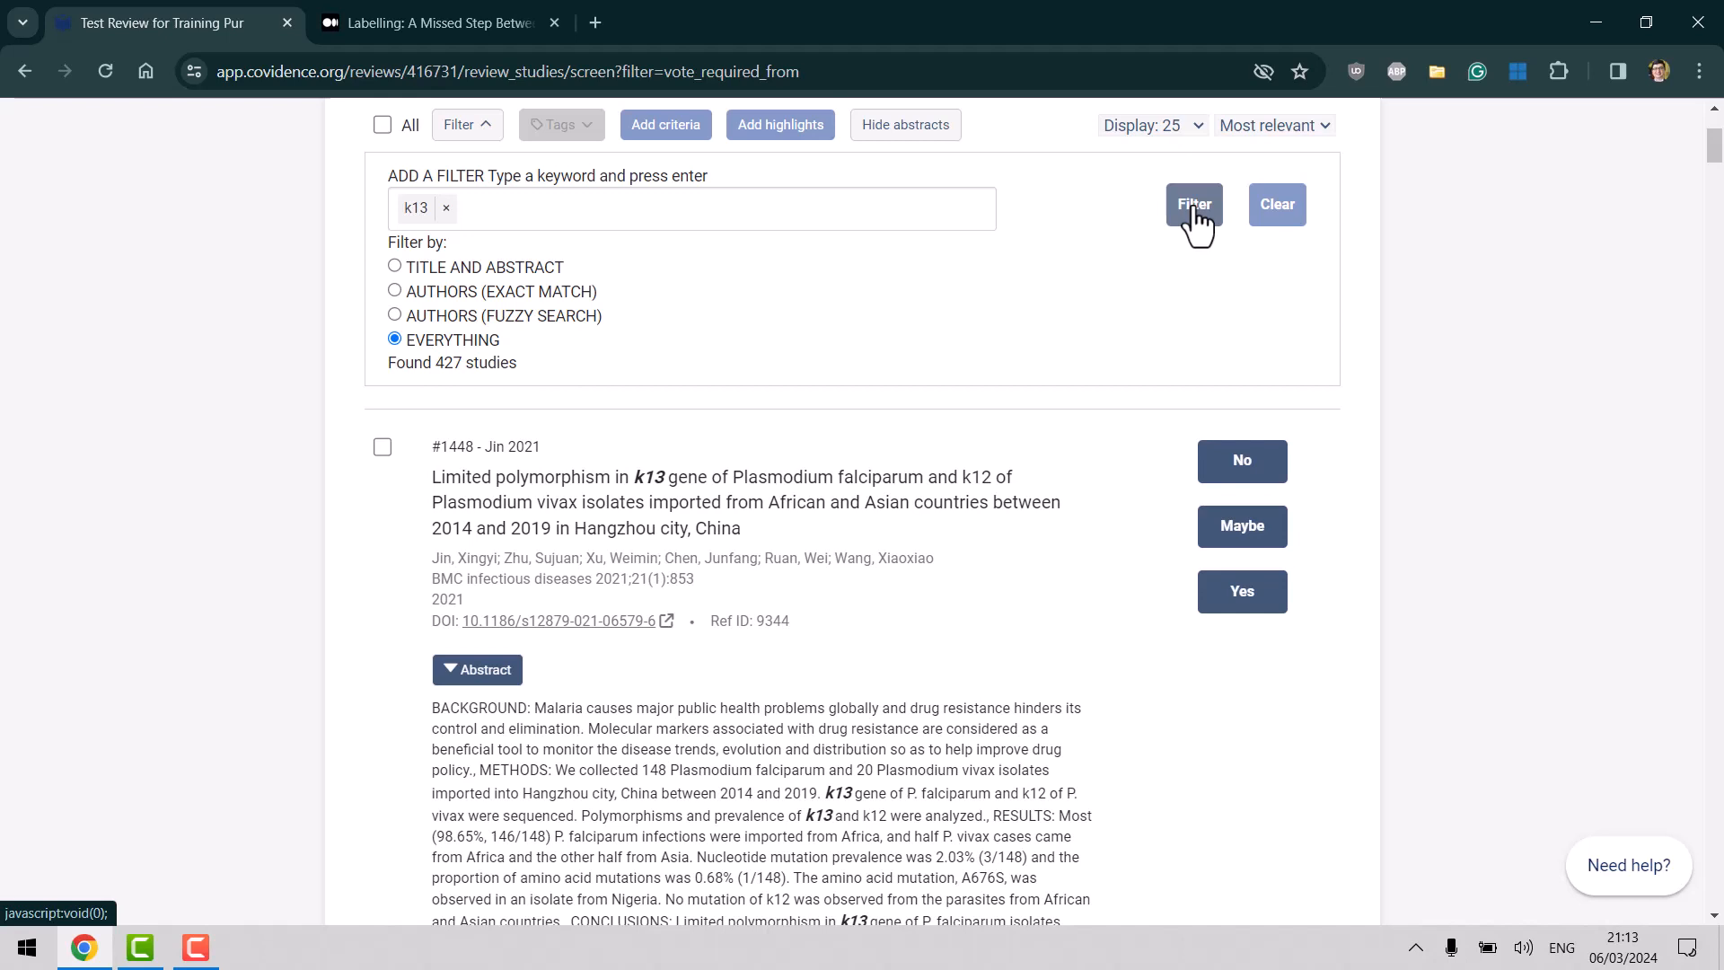
pyautogui.click(447, 209)
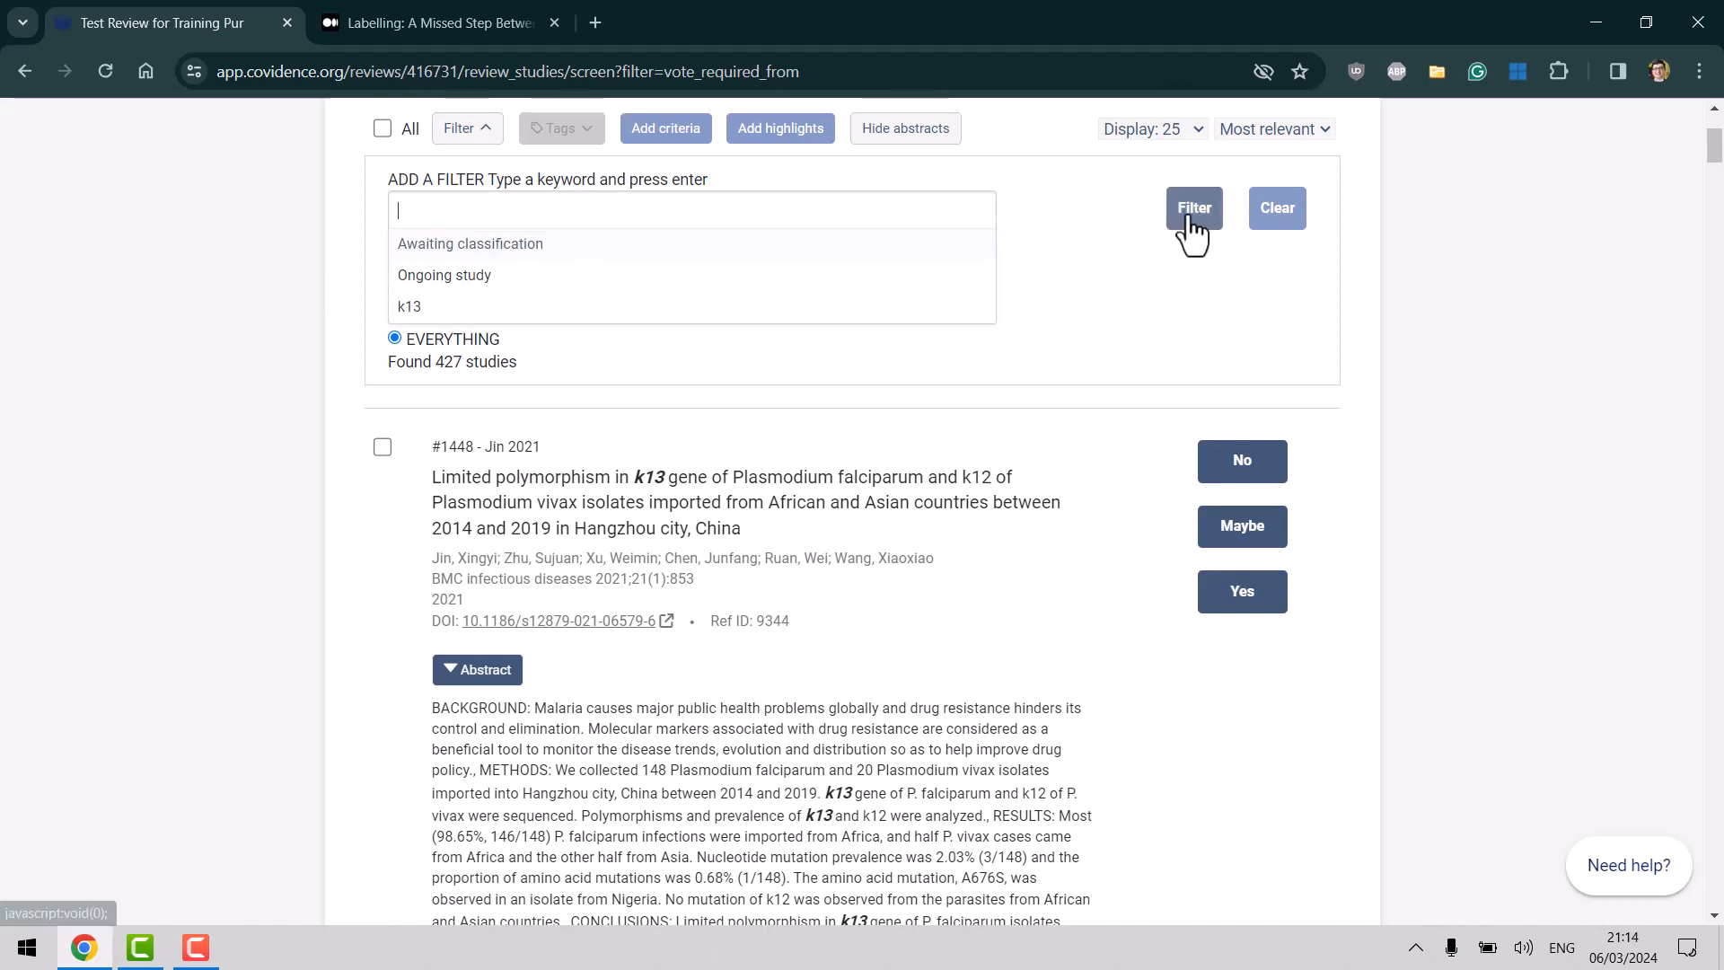
pyautogui.click(1279, 232)
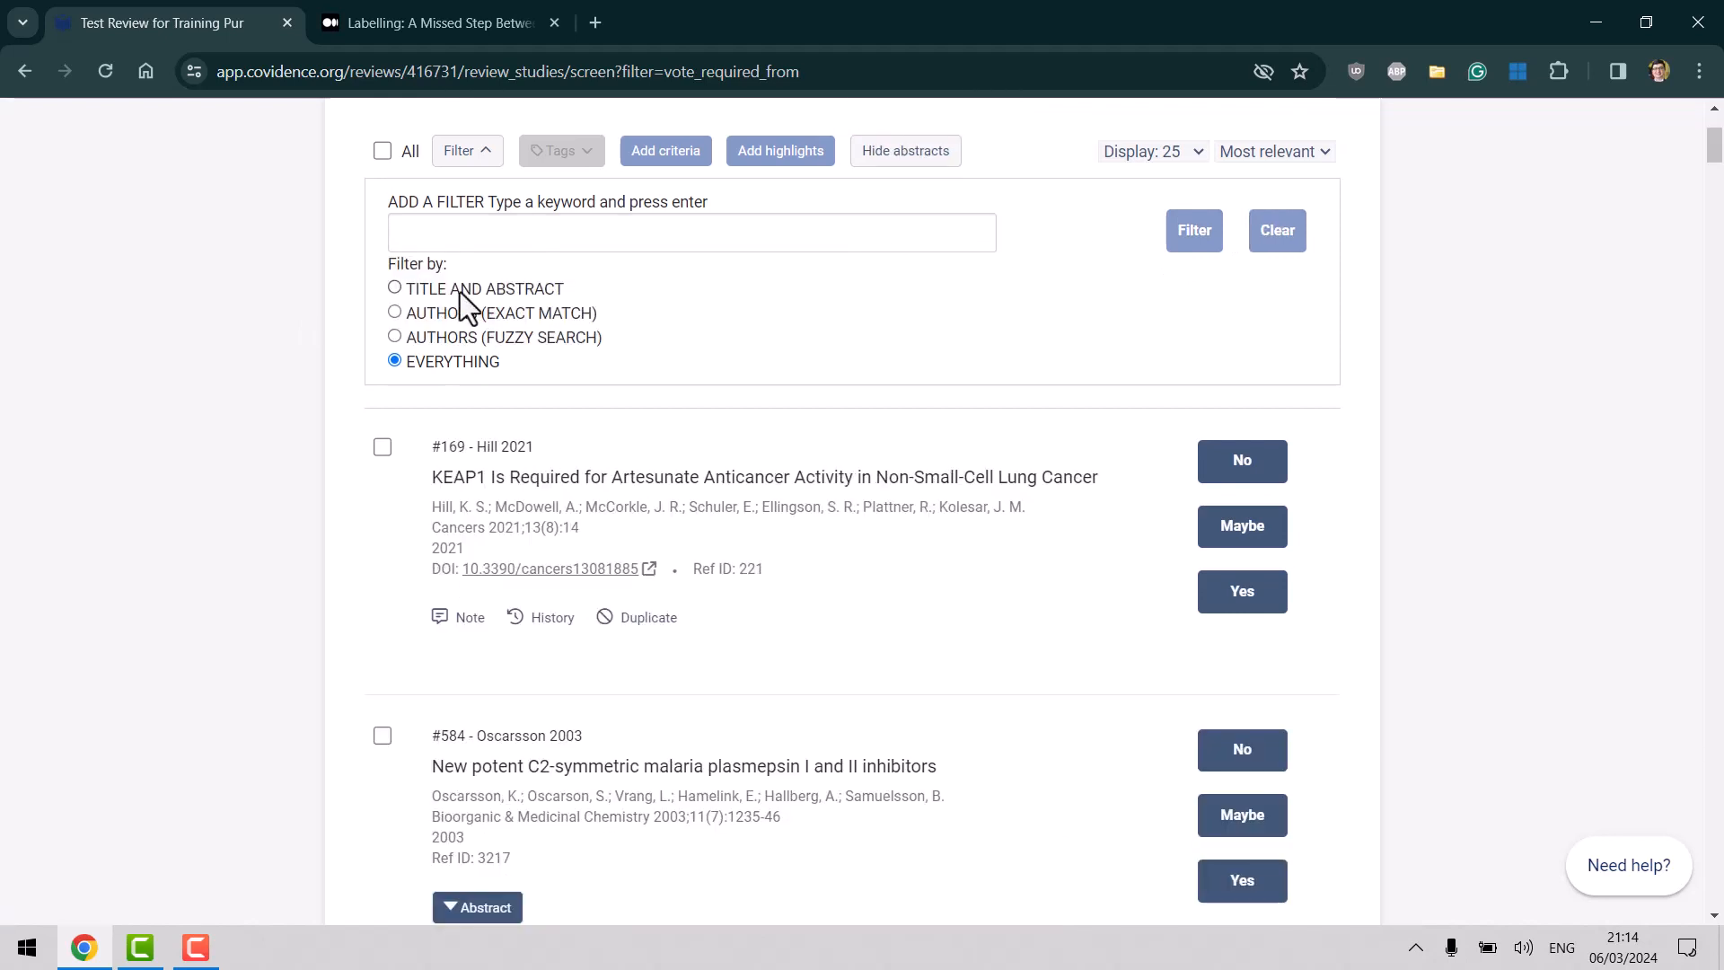
# Create a new lowercase k13 tag and apply it to reference #169.
pyautogui.click(482, 153)
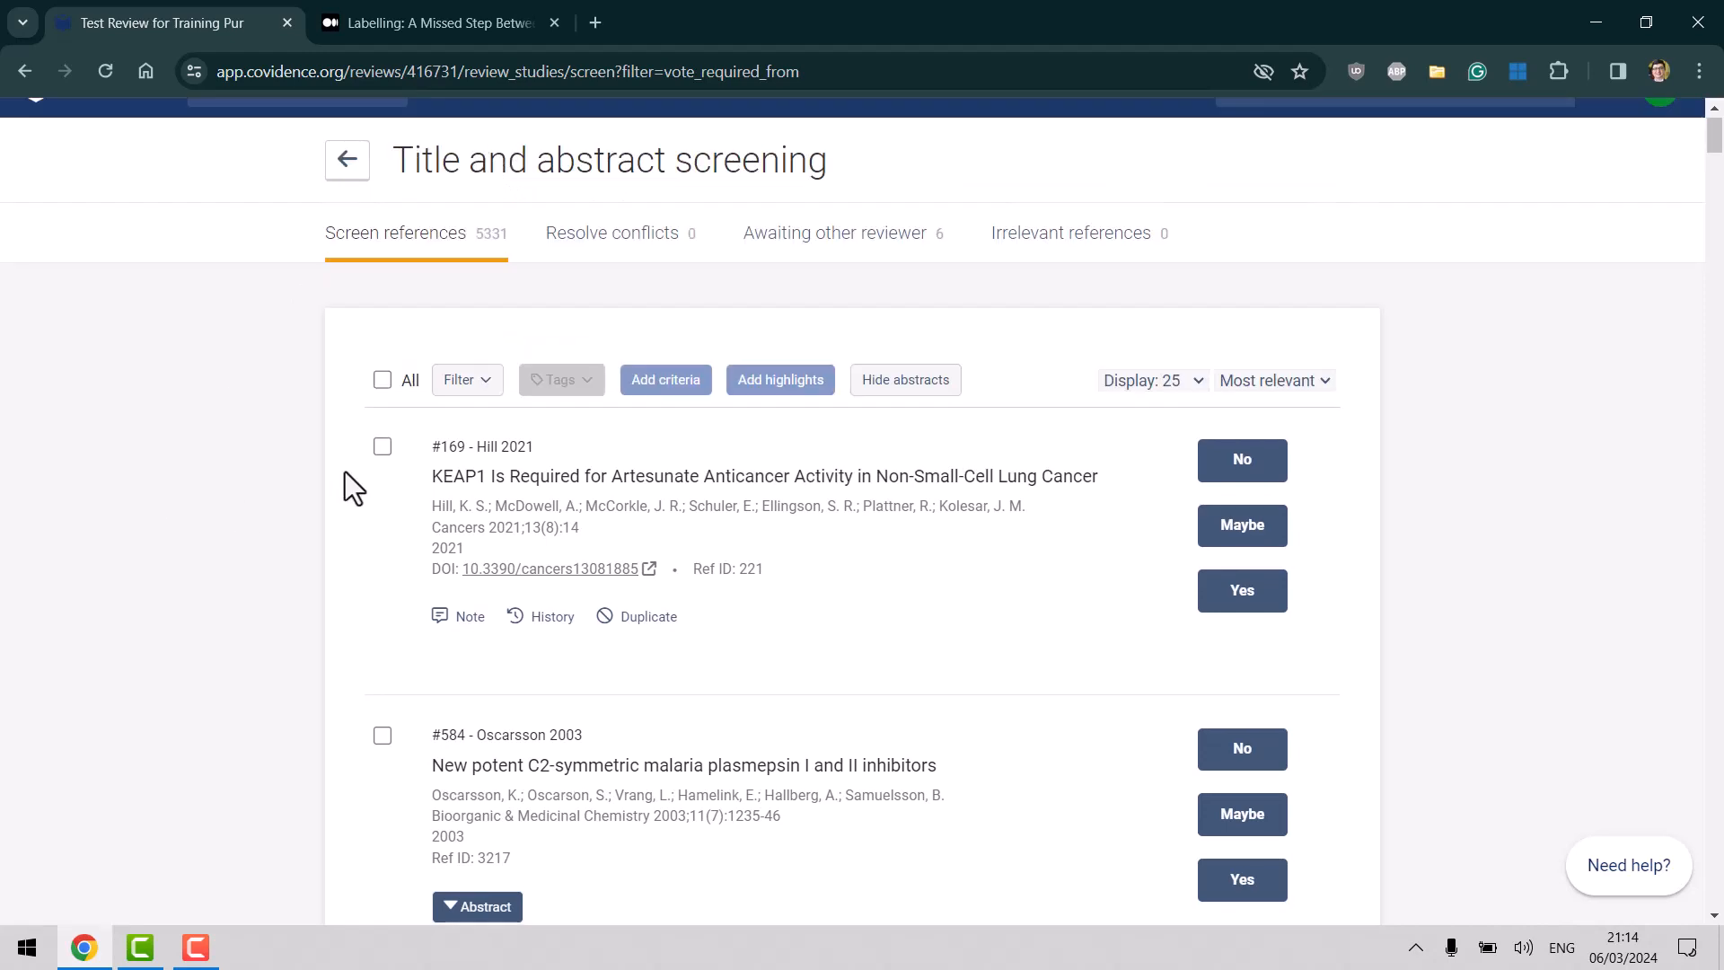
pyautogui.click(383, 448)
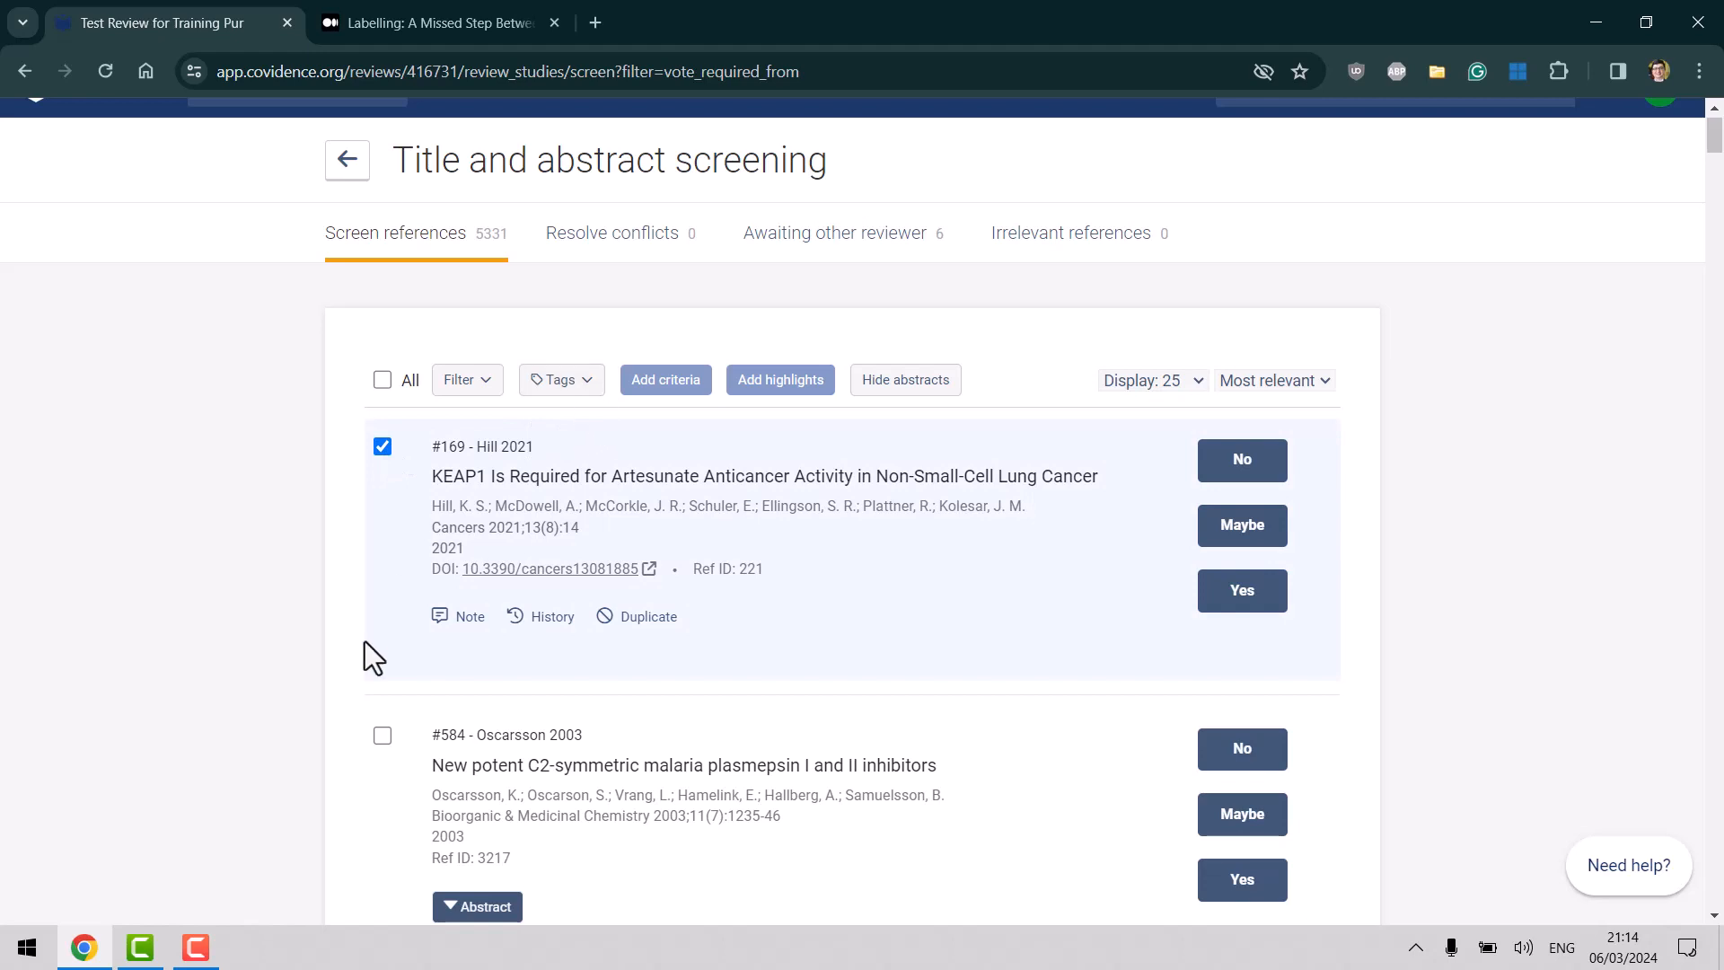
pyautogui.click(384, 447)
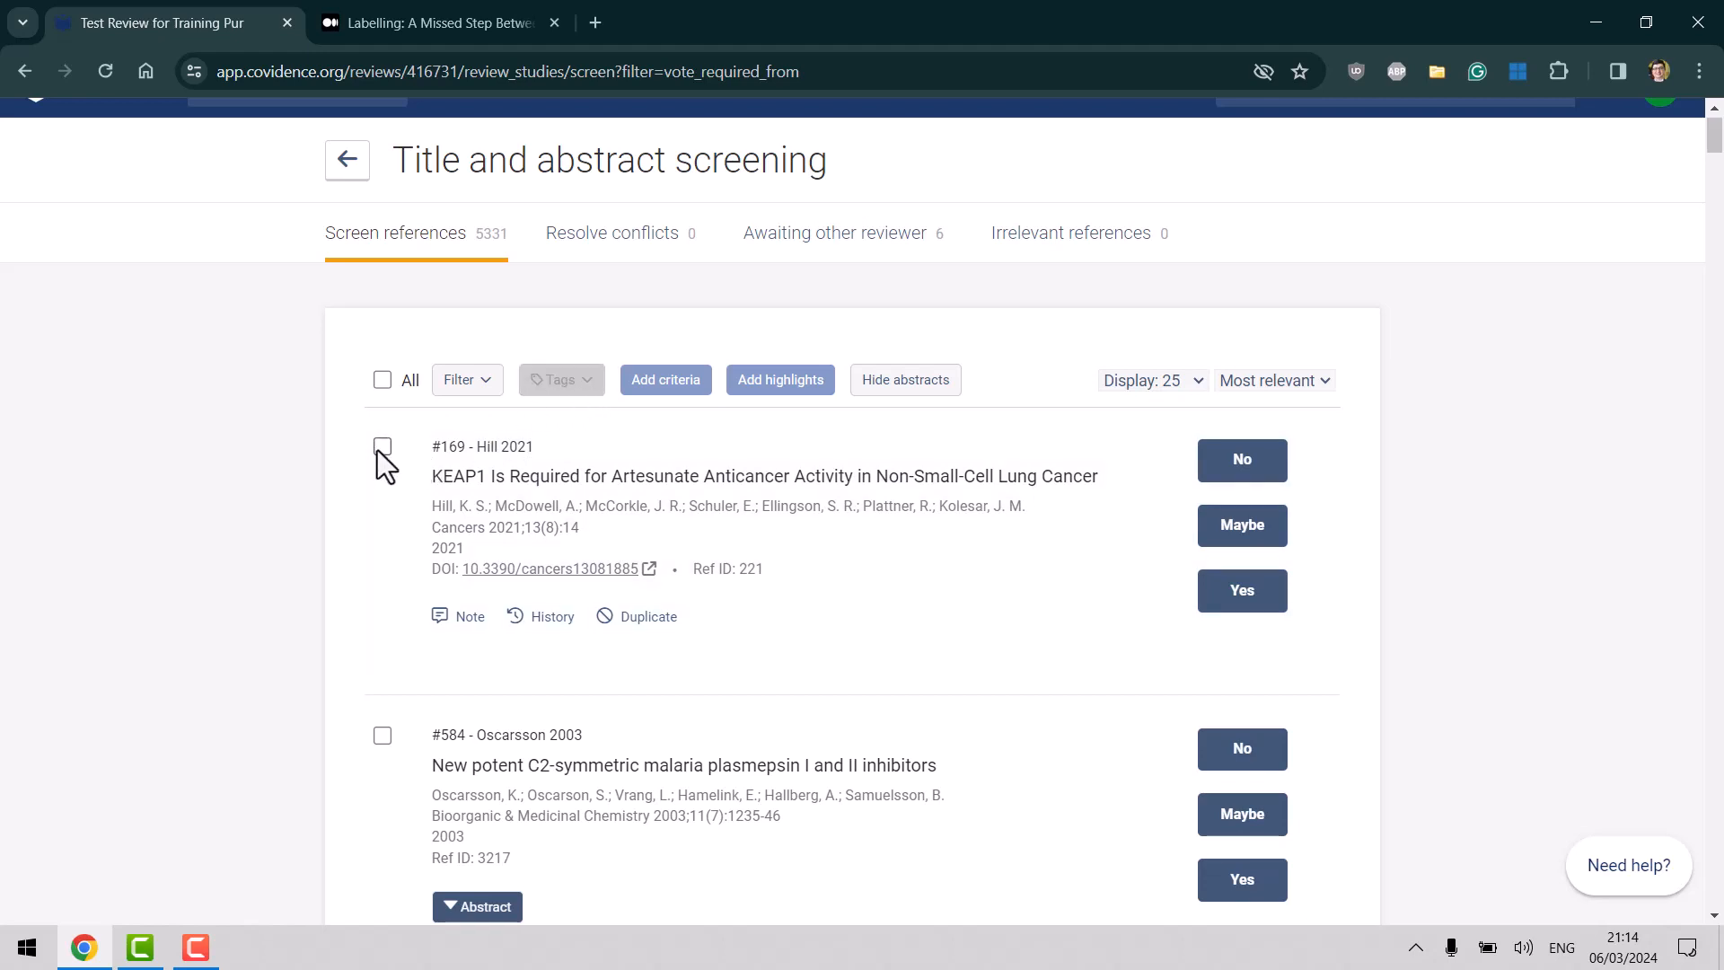
pyautogui.click(380, 447)
pyautogui.click(588, 383)
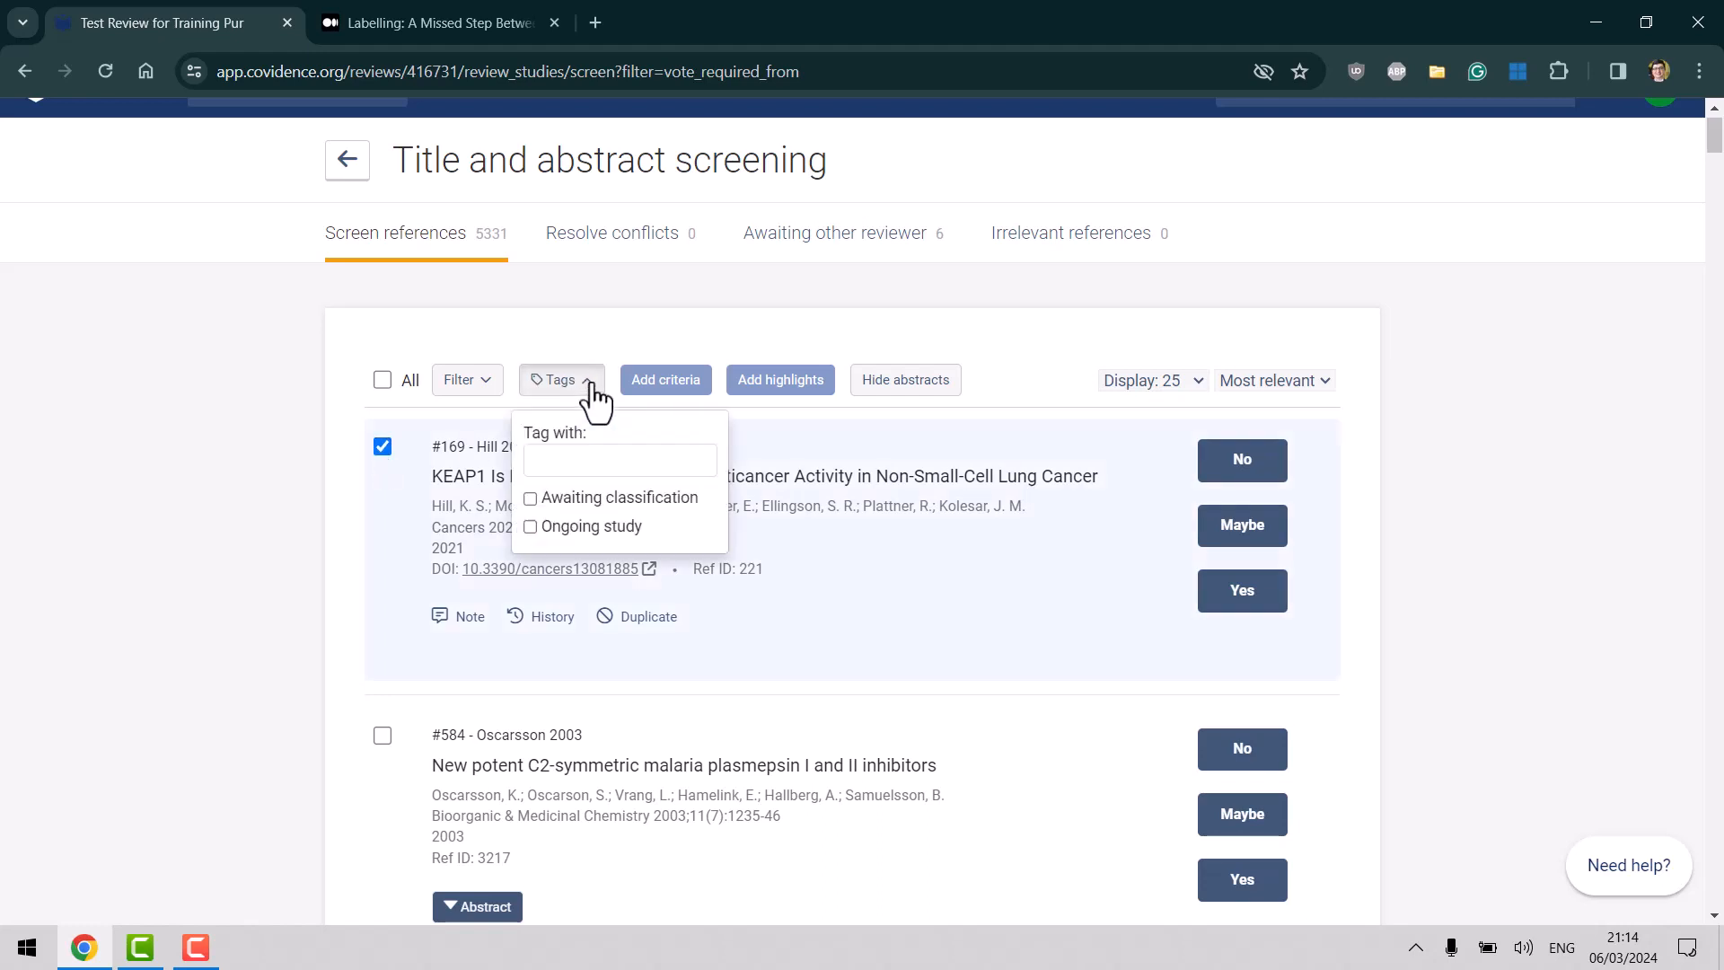
pyautogui.click(597, 461)
pyautogui.write('K13')
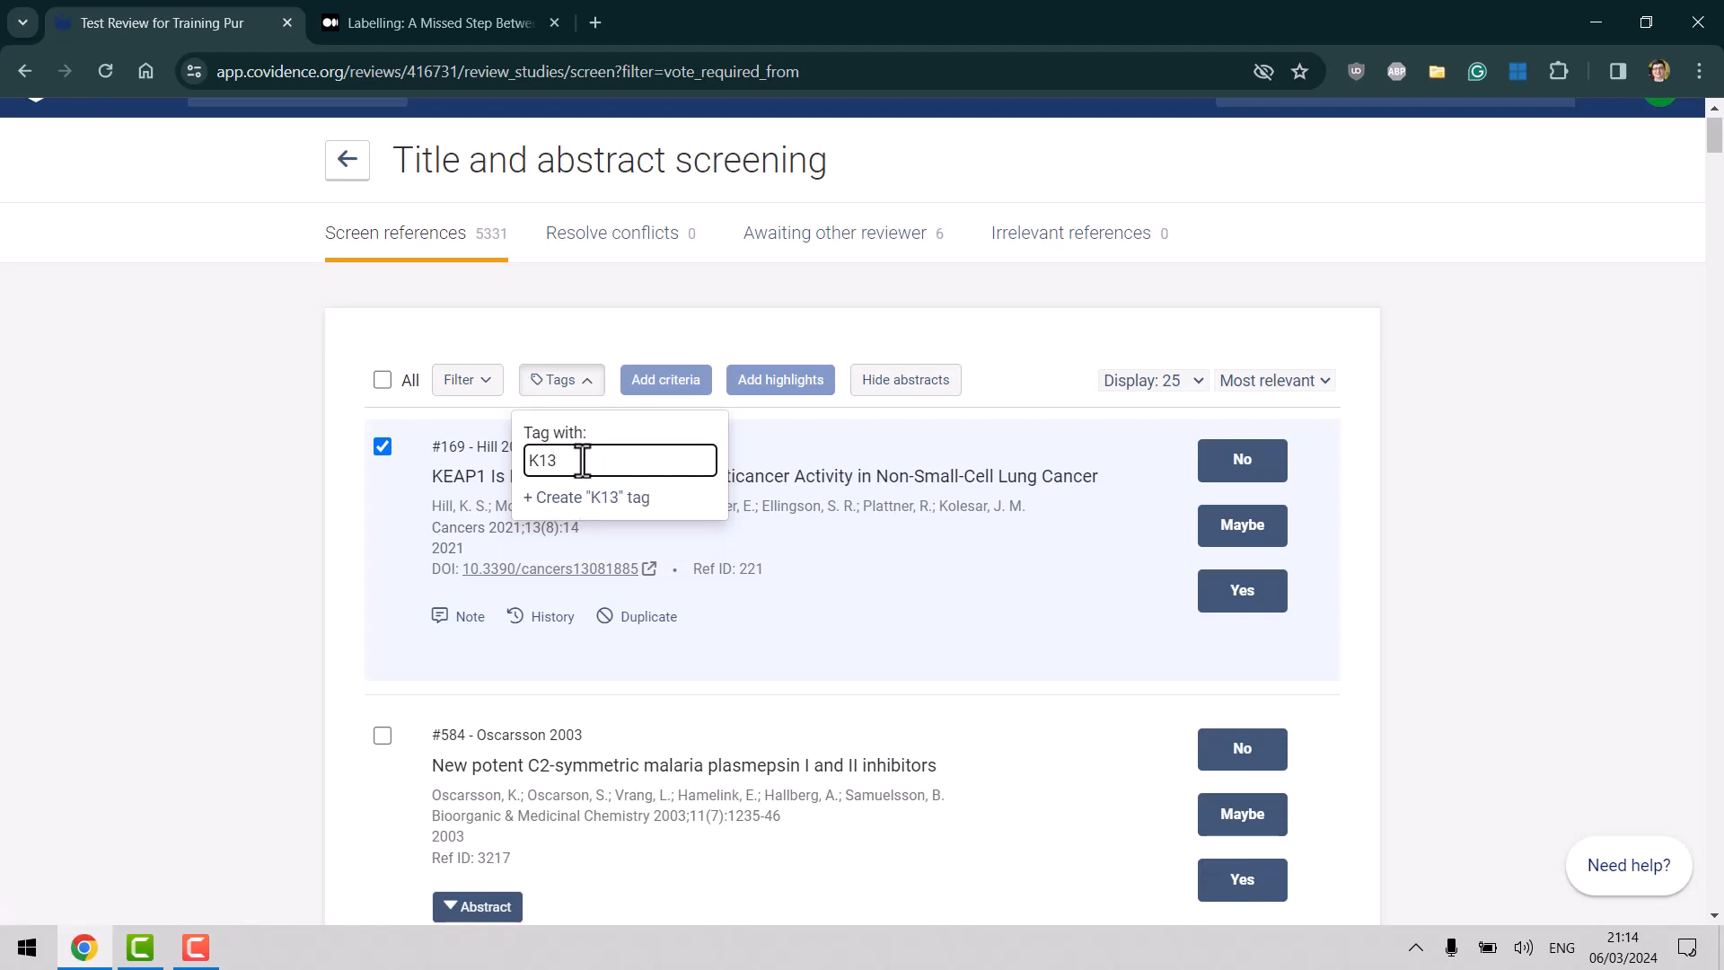
pyautogui.press('BackSpace')
pyautogui.press('BackSpace')
pyautogui.press('BackSpace')
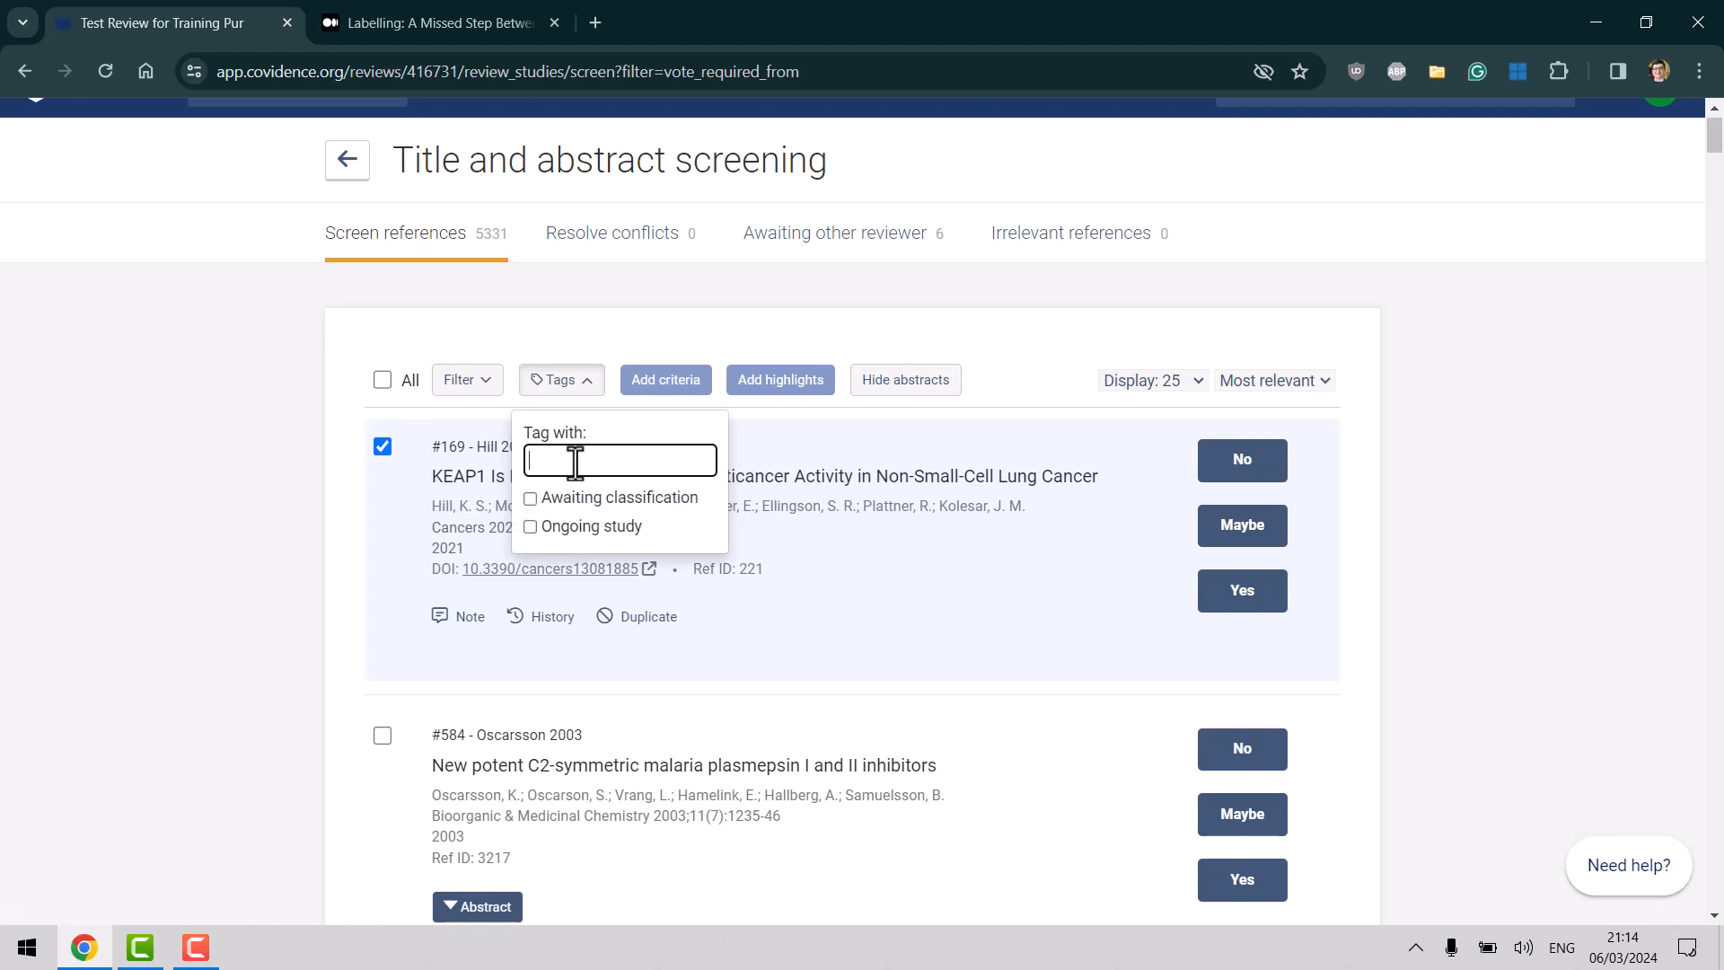
pyautogui.write('k13')
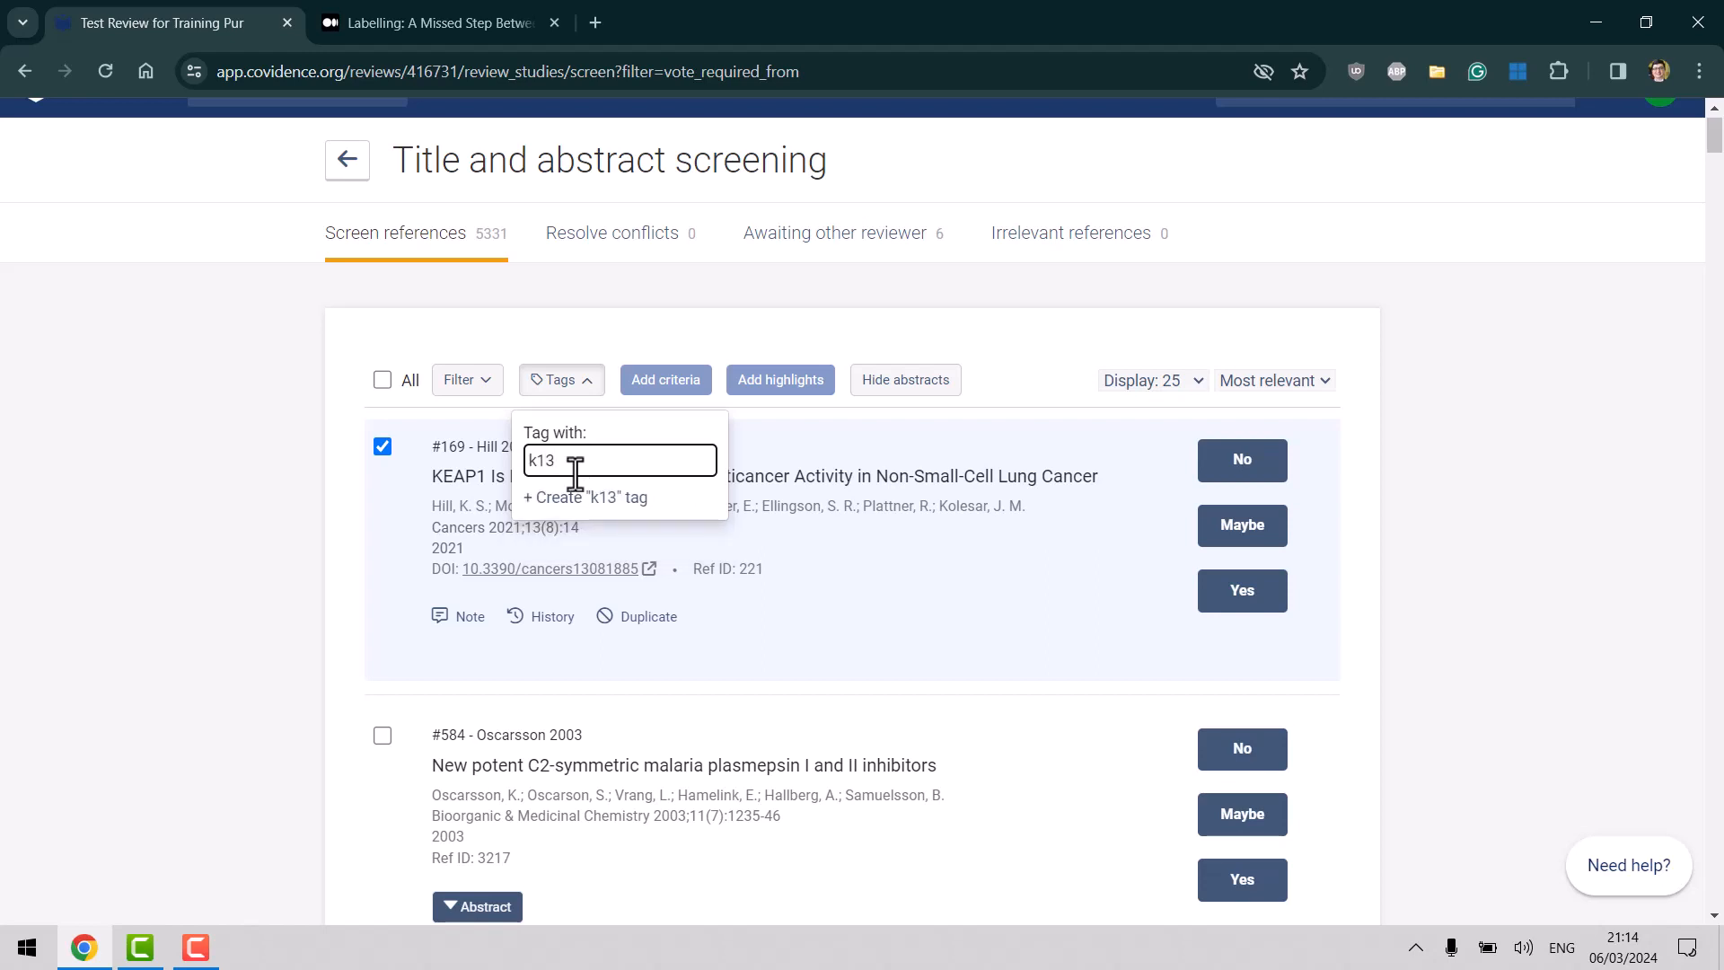
pyautogui.click(572, 500)
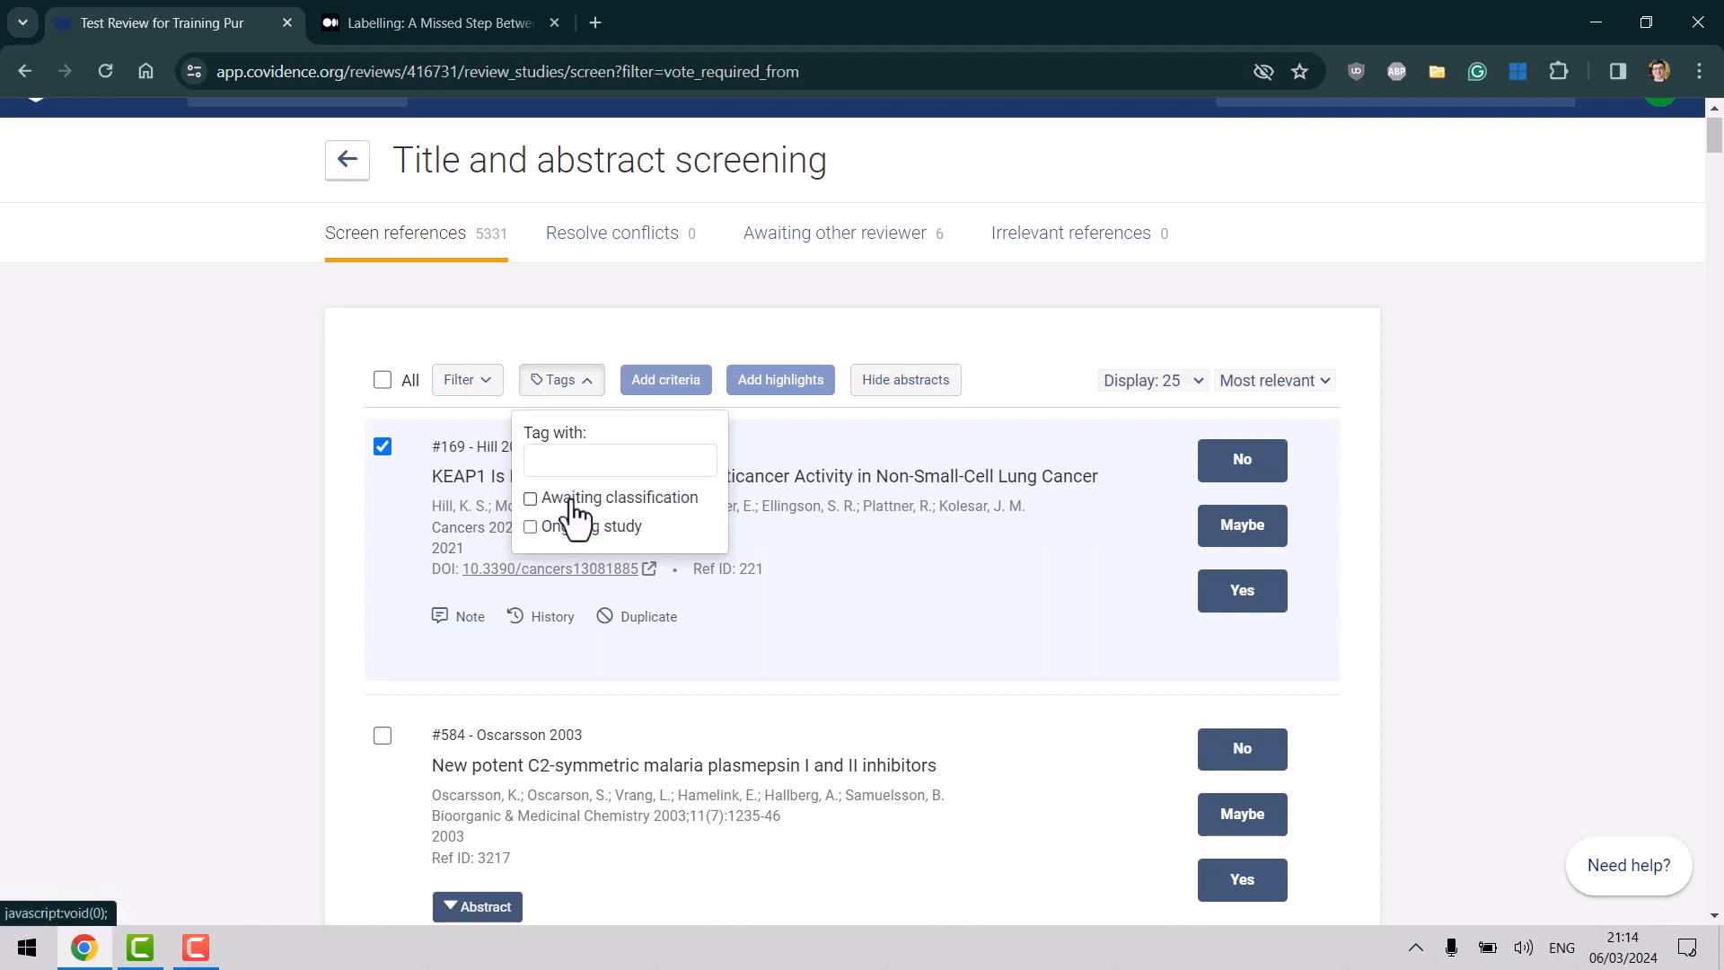
pyautogui.click(298, 487)
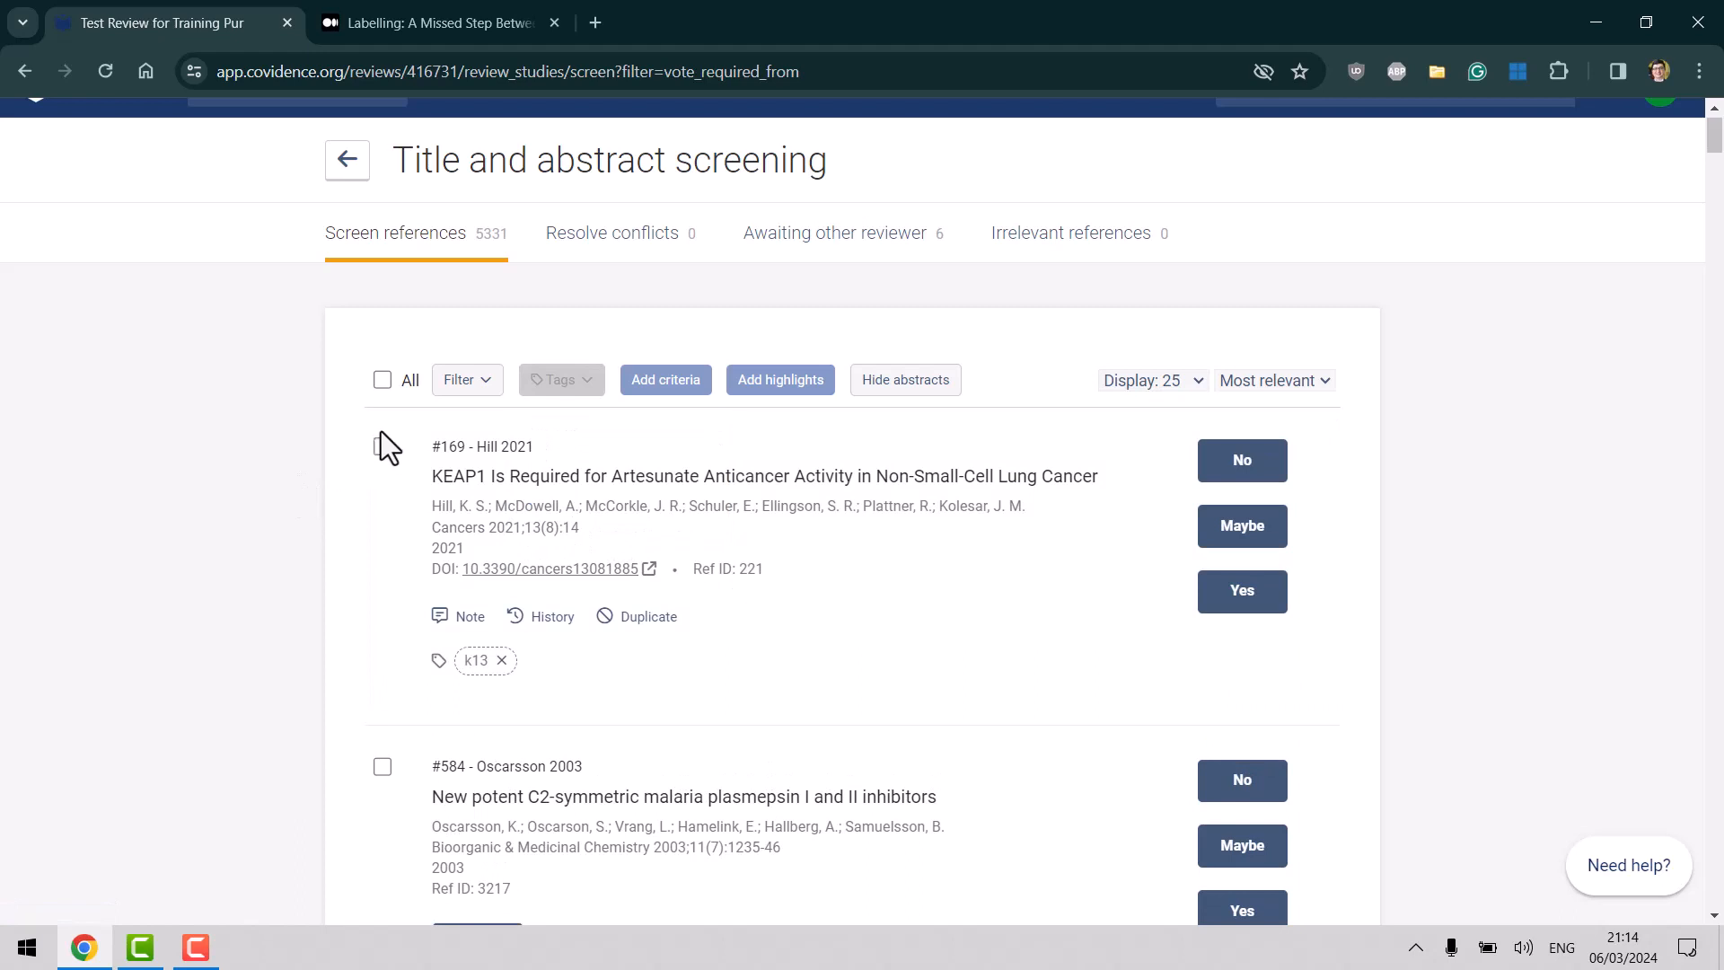
# Tag reference #584 with the existing k13 tag.
pyautogui.click(384, 774)
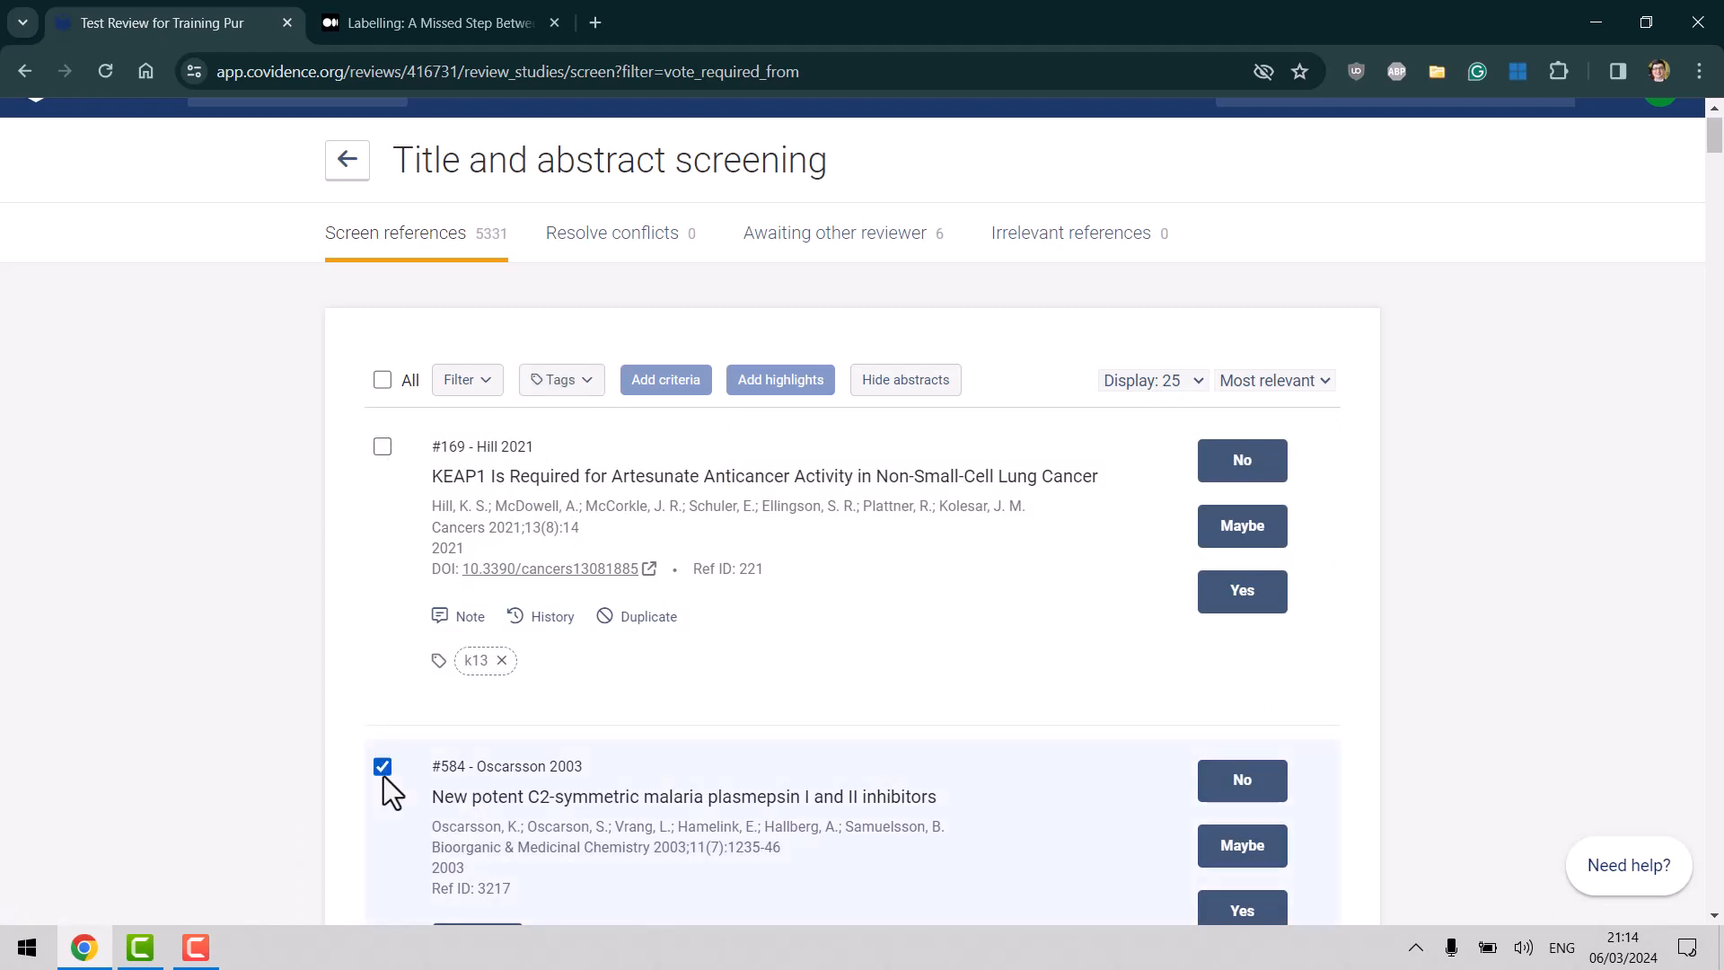
pyautogui.click(586, 382)
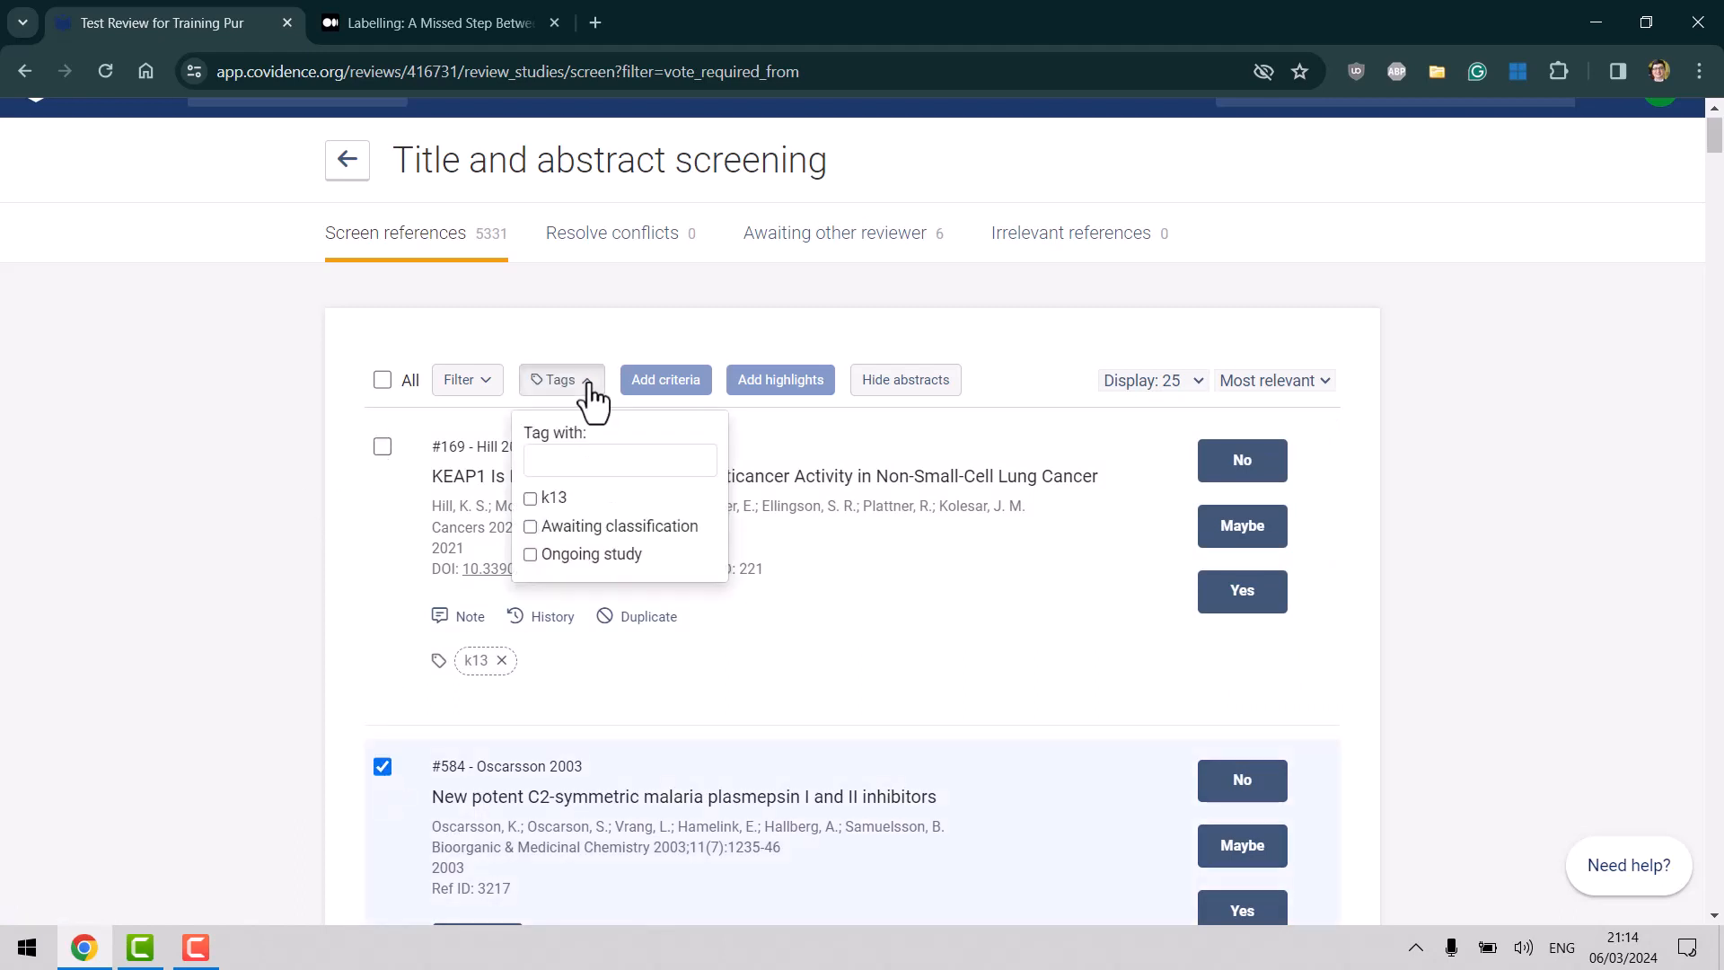
pyautogui.click(530, 498)
pyautogui.click(171, 629)
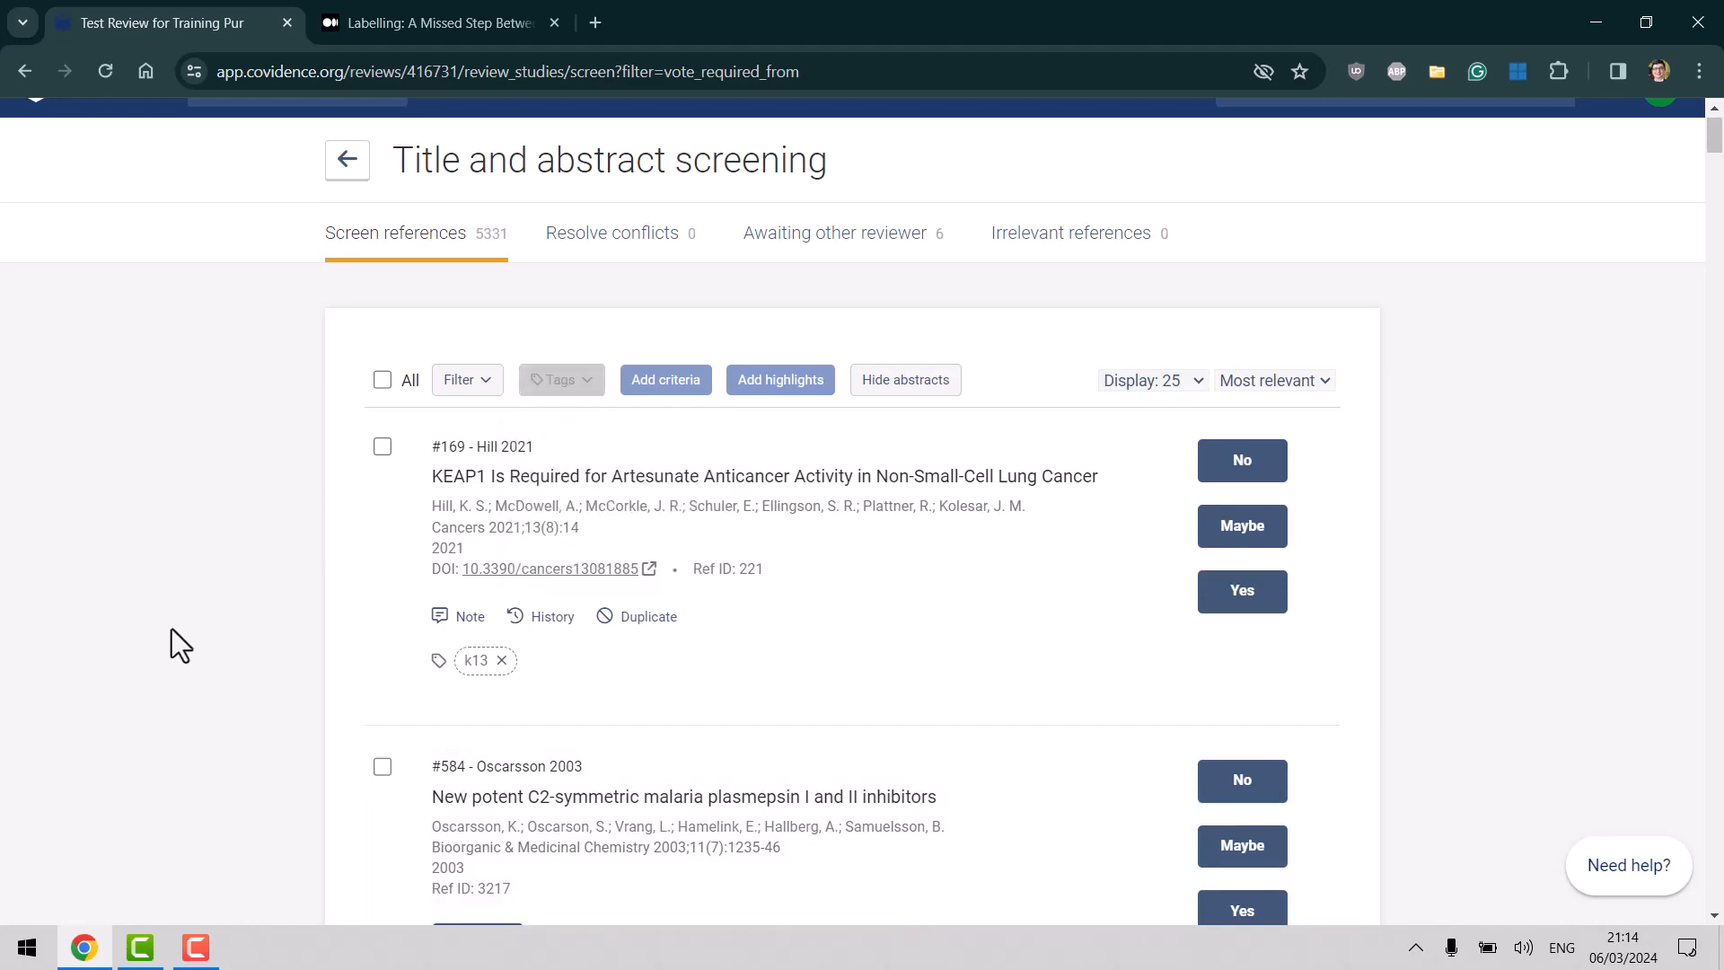
pyautogui.click(1242, 590)
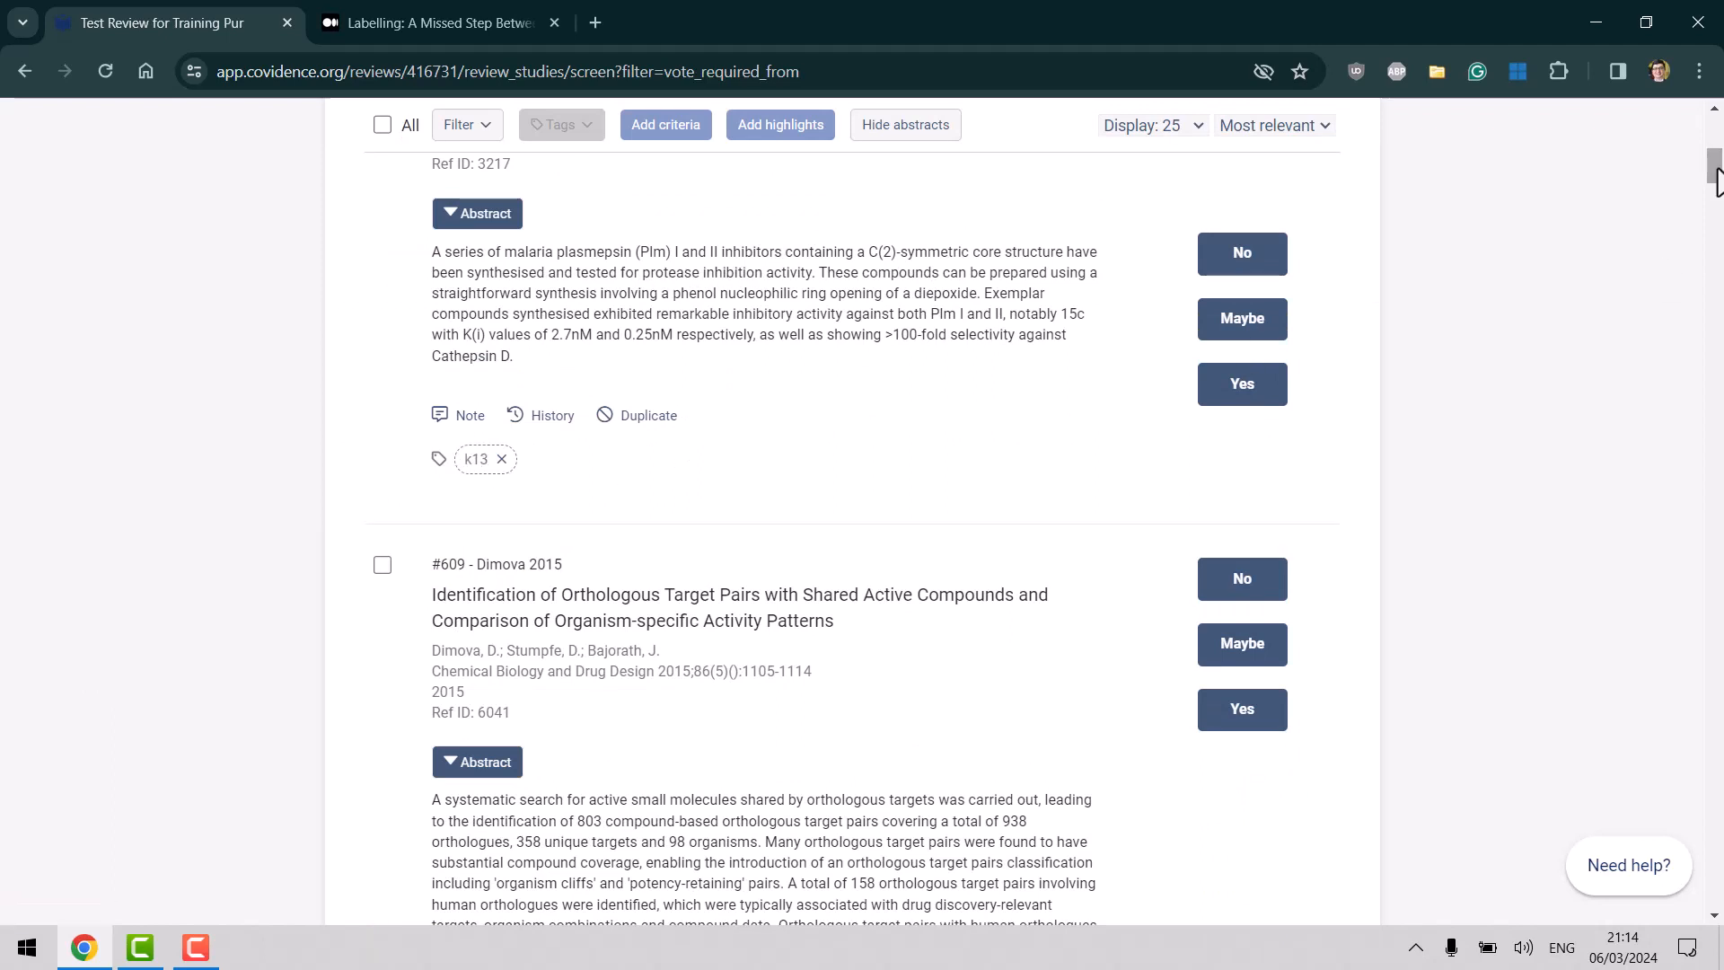
# Check that reference #169 now carries the k13 tag.
pyautogui.moveTo(1715, 162); pyautogui.dragTo(1716, 113)
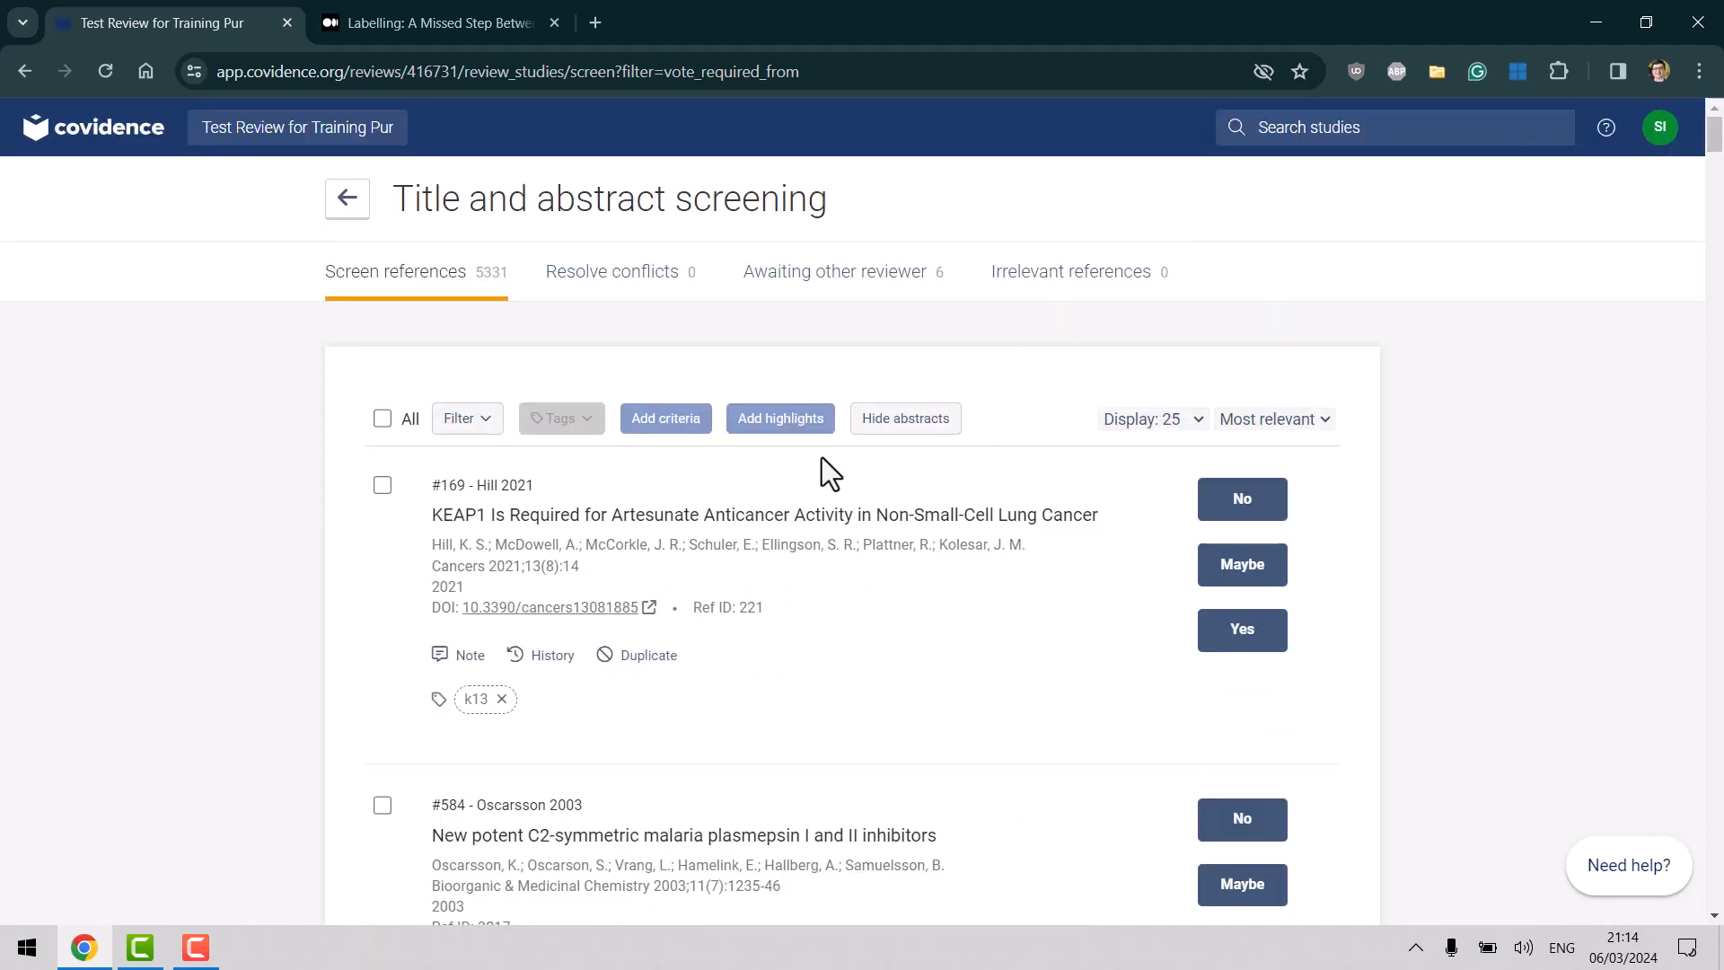
pyautogui.click(384, 484)
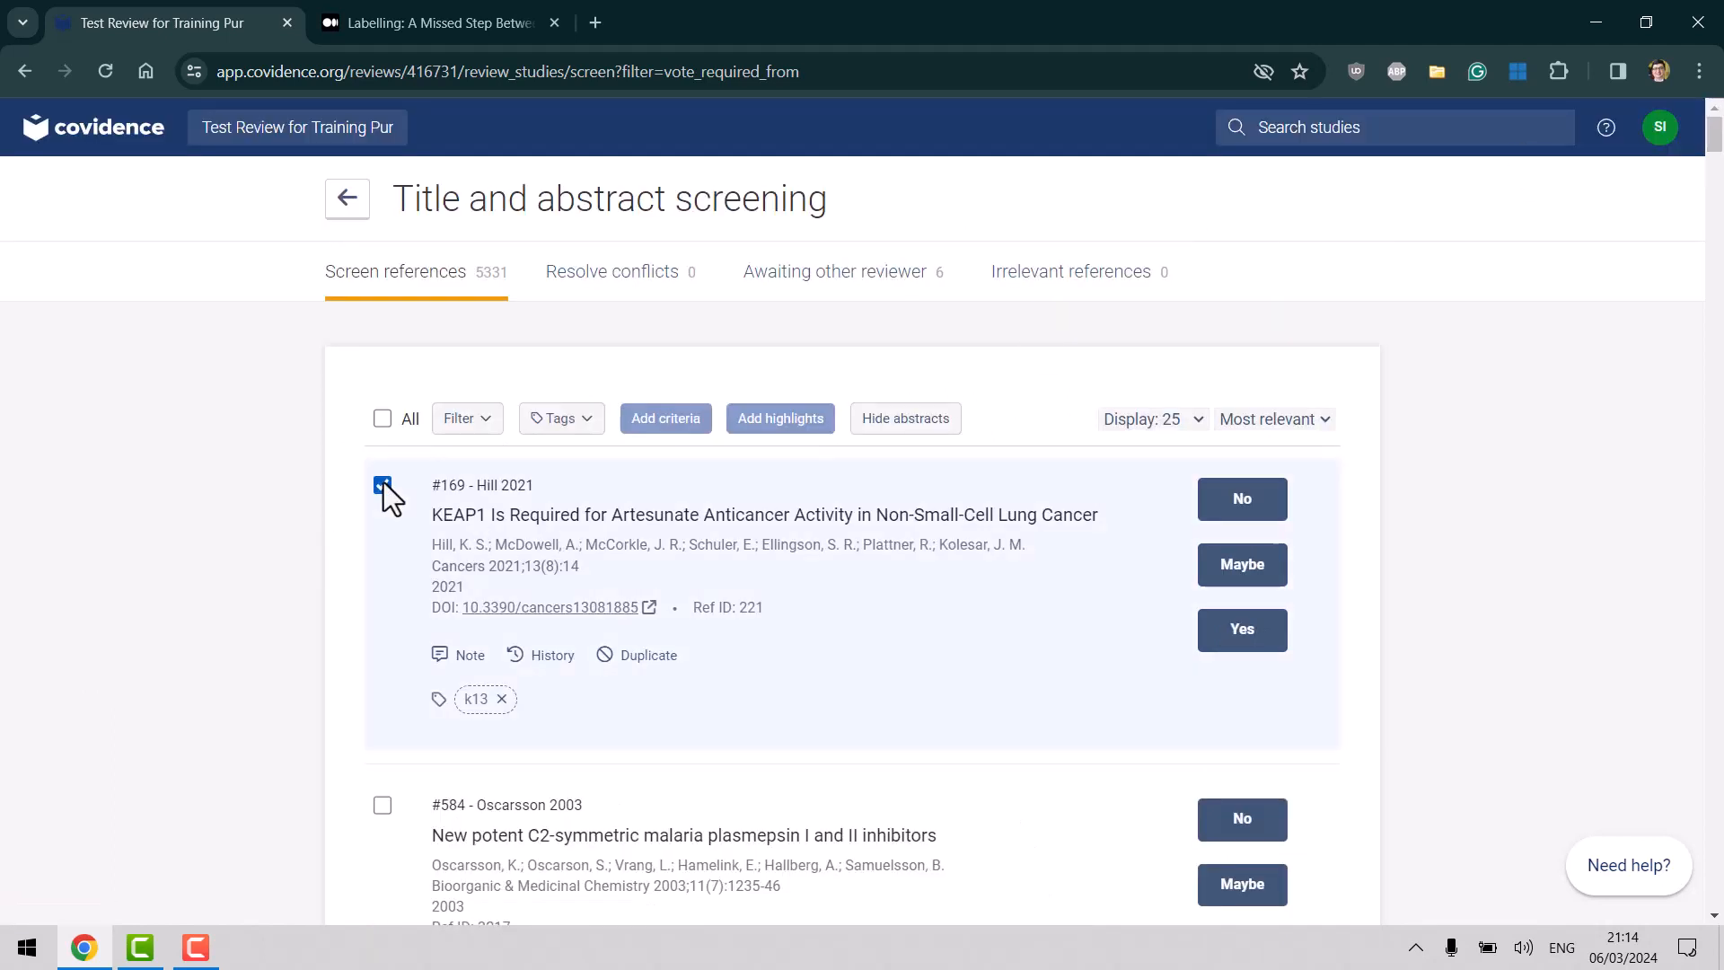
pyautogui.click(592, 422)
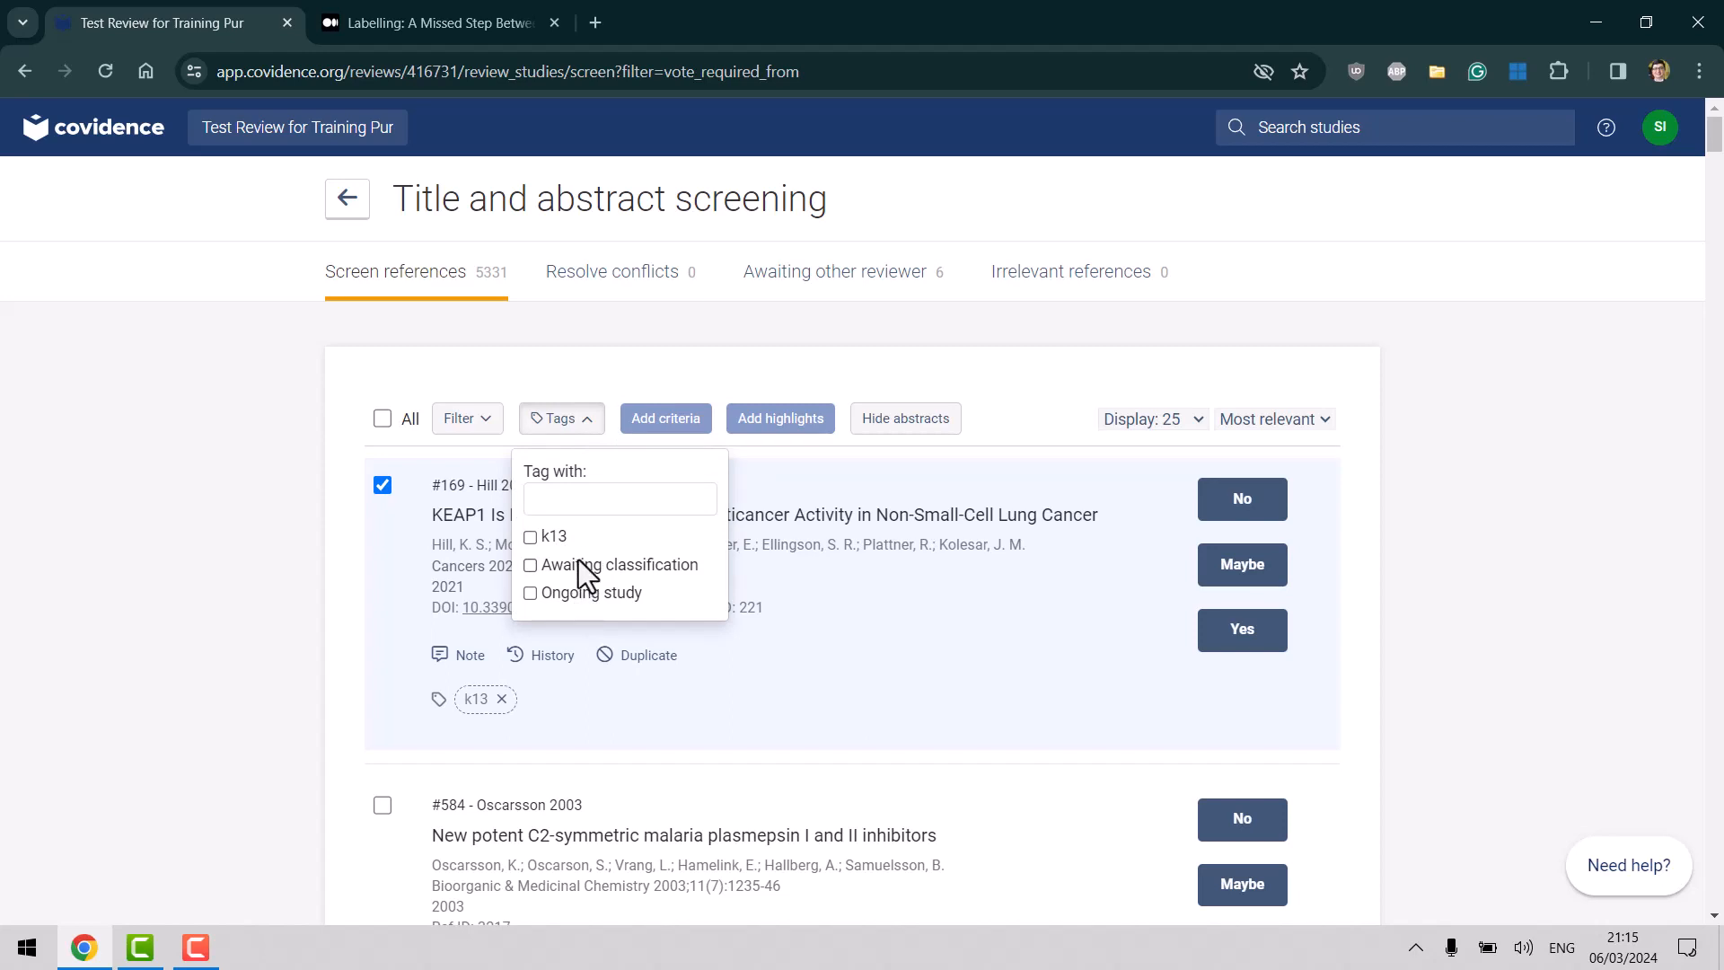
pyautogui.click(382, 485)
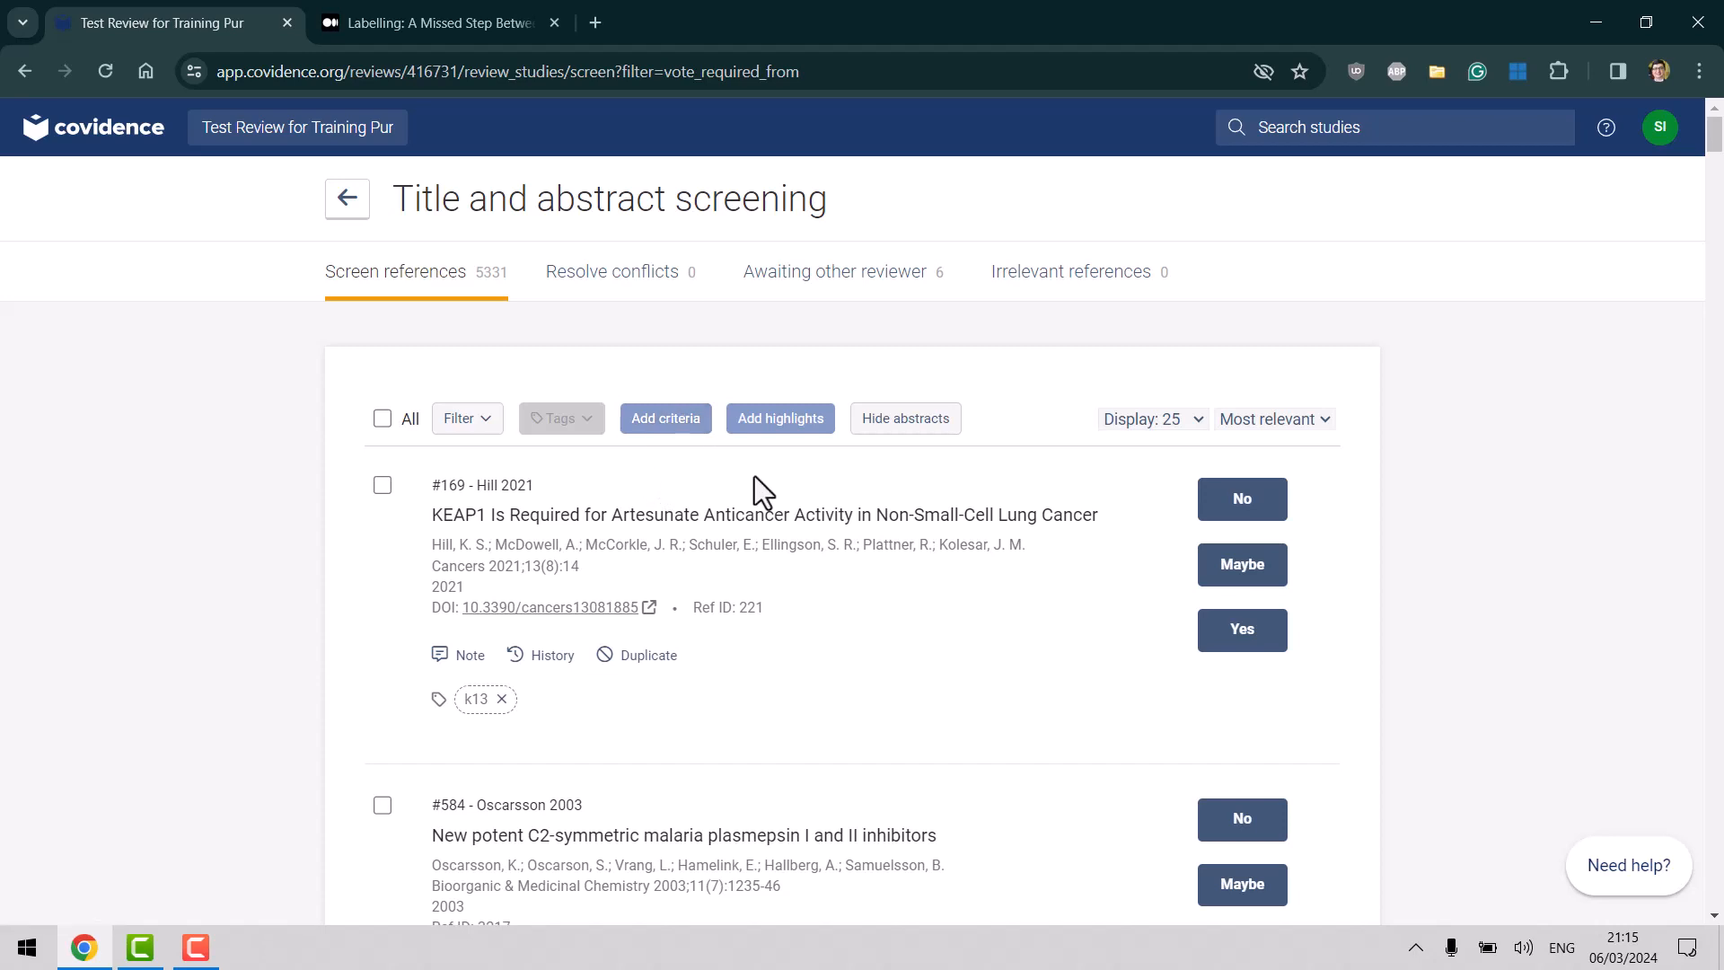
# Compare the review's inclusion criteria with the first study, then open Eligibility criteria settings.
pyautogui.click(671, 438)
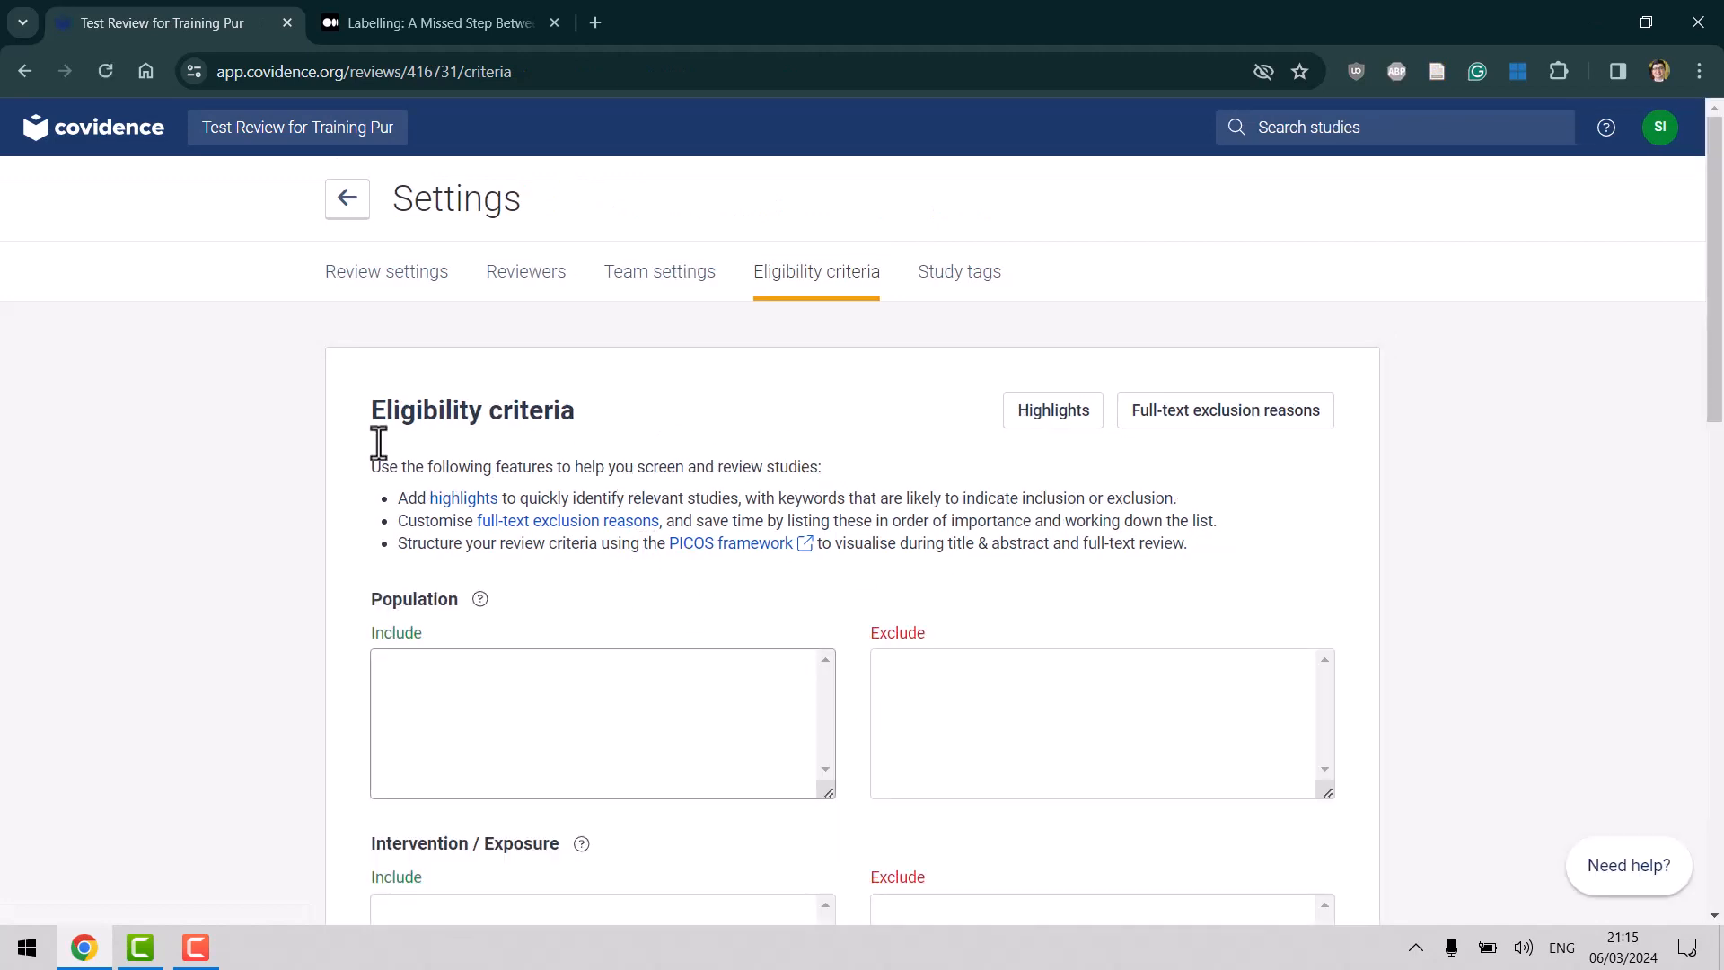
pyautogui.click(25, 76)
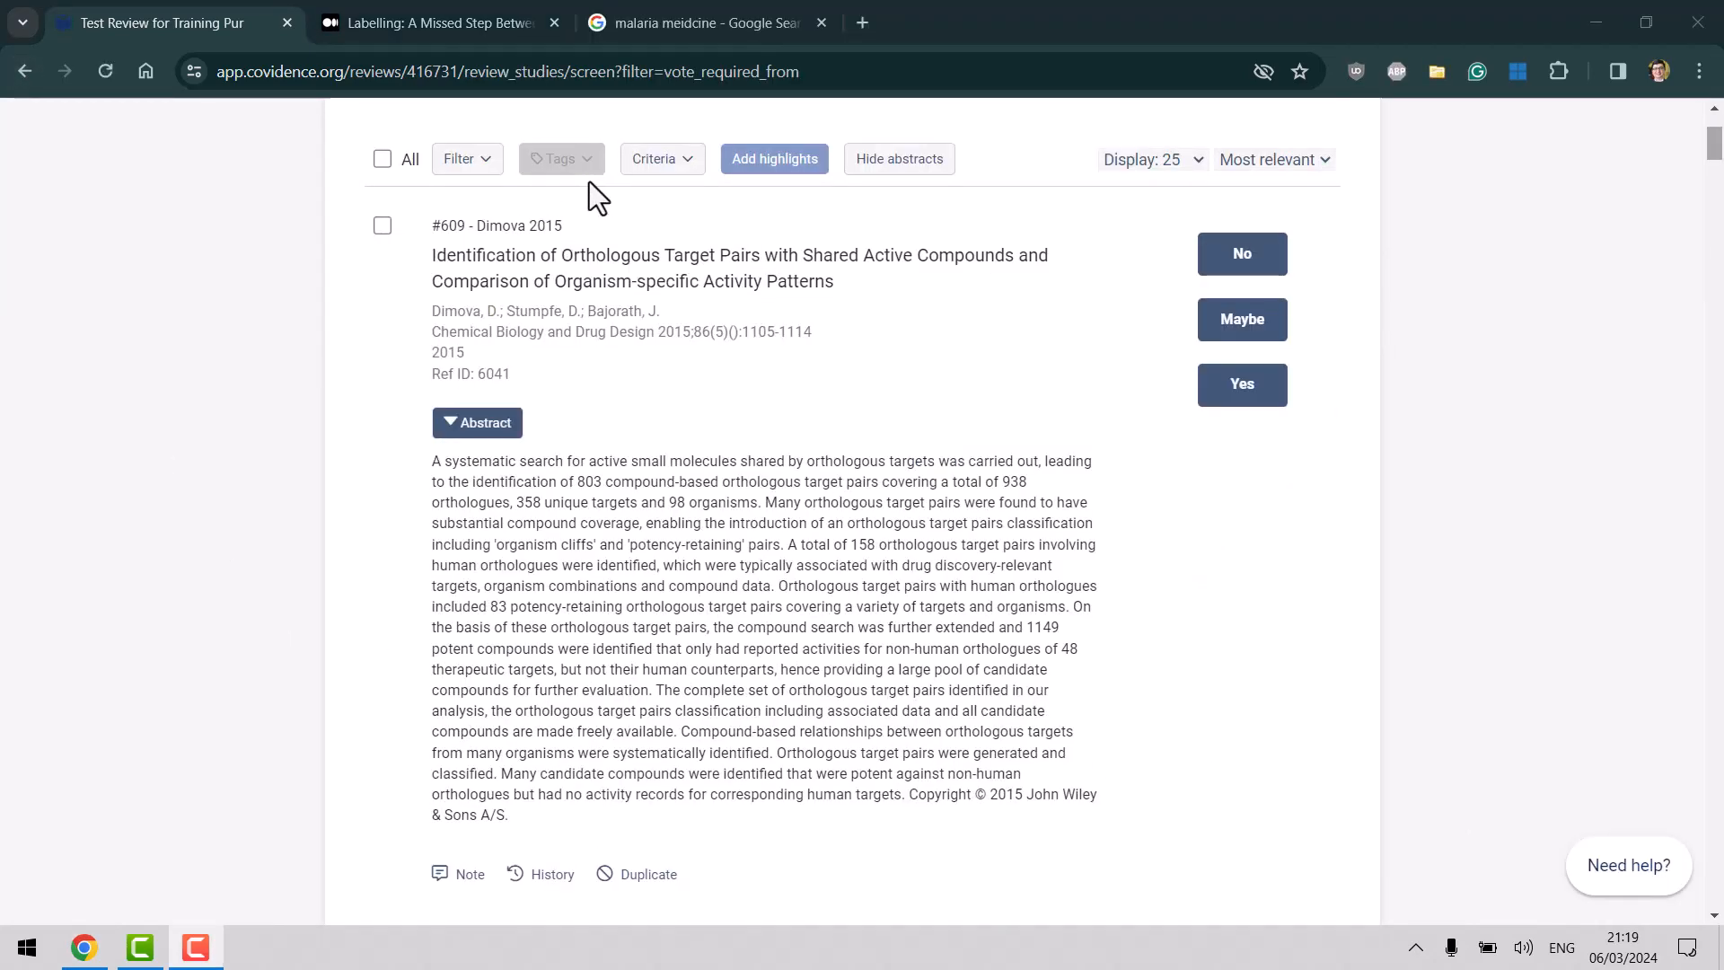
pyautogui.click(696, 170)
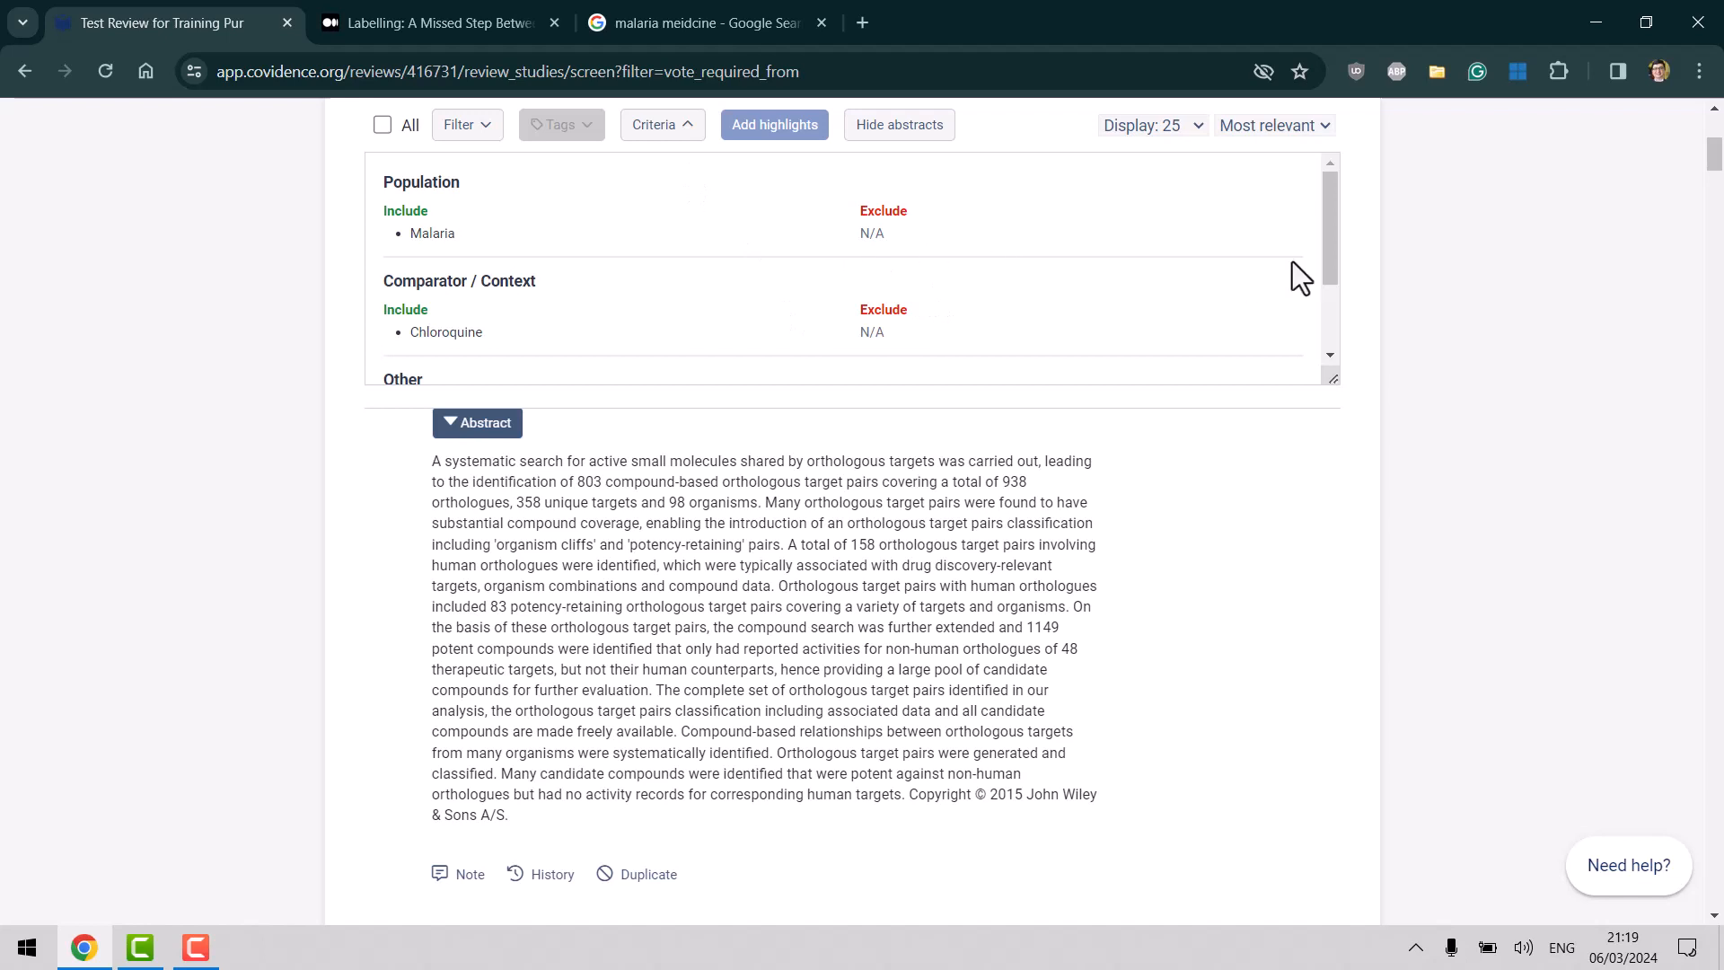
pyautogui.moveTo(1327, 241)
pyautogui.mouseDown()
pyautogui.moveTo(1322, 275)
pyautogui.moveTo(1316, 233)
pyautogui.mouseUp()
pyautogui.moveTo(1328, 244); pyautogui.dragTo(1318, 208)
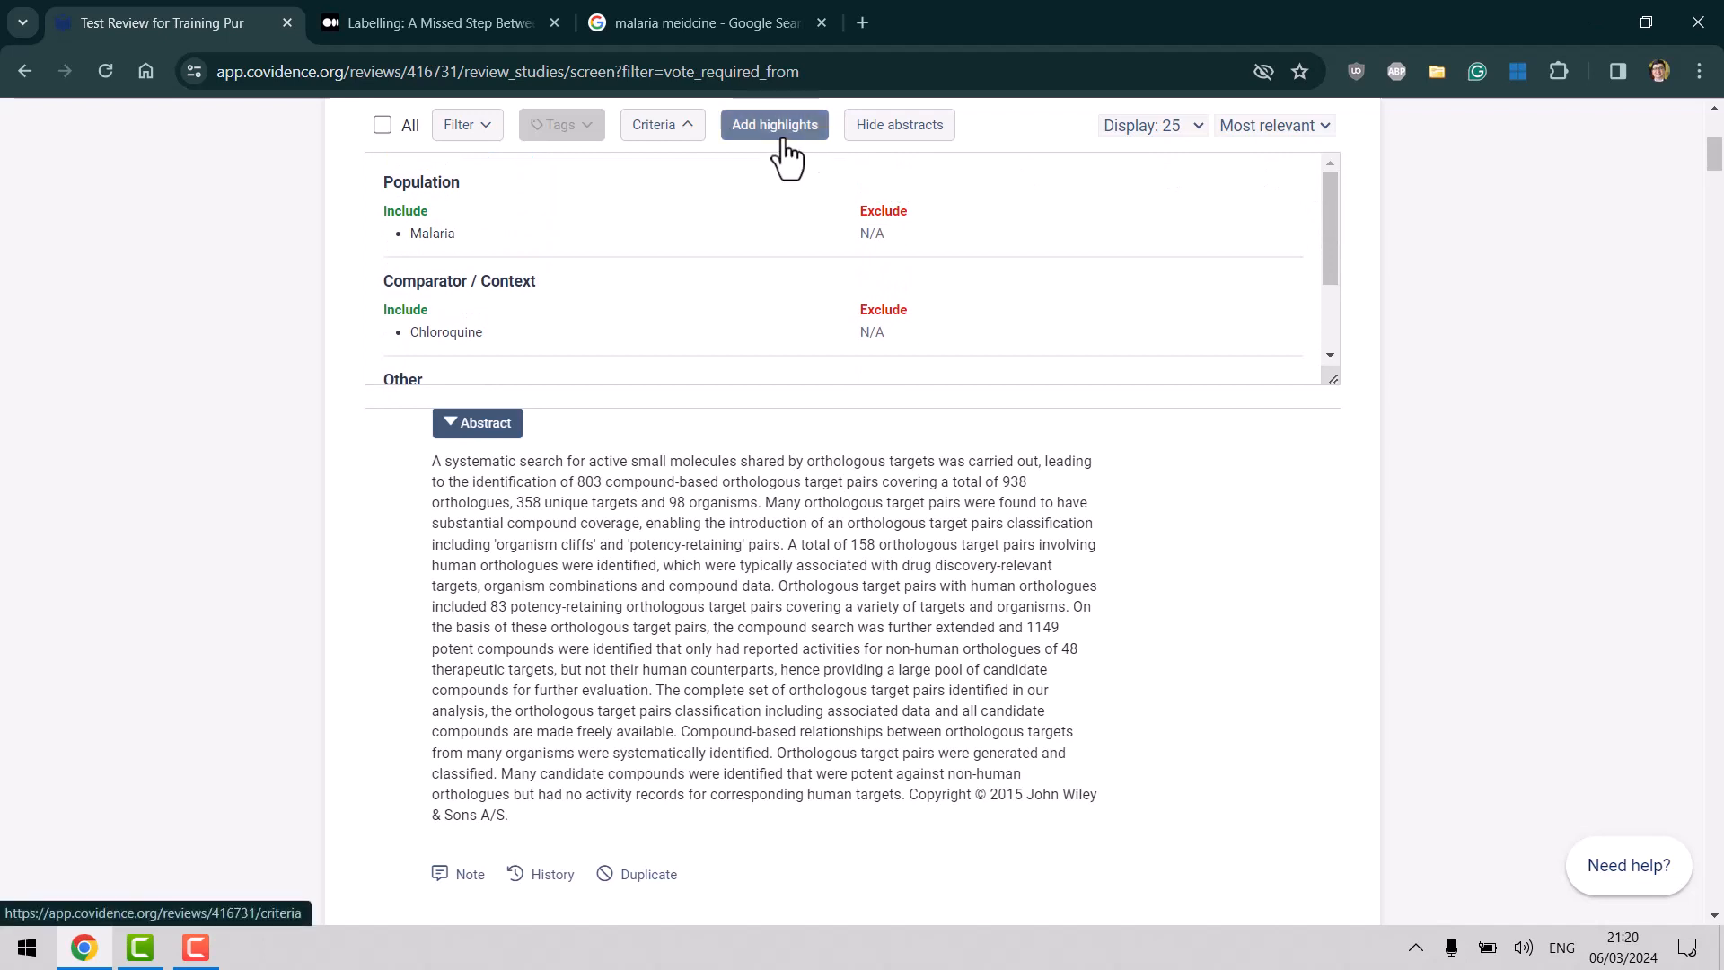
pyautogui.click(688, 132)
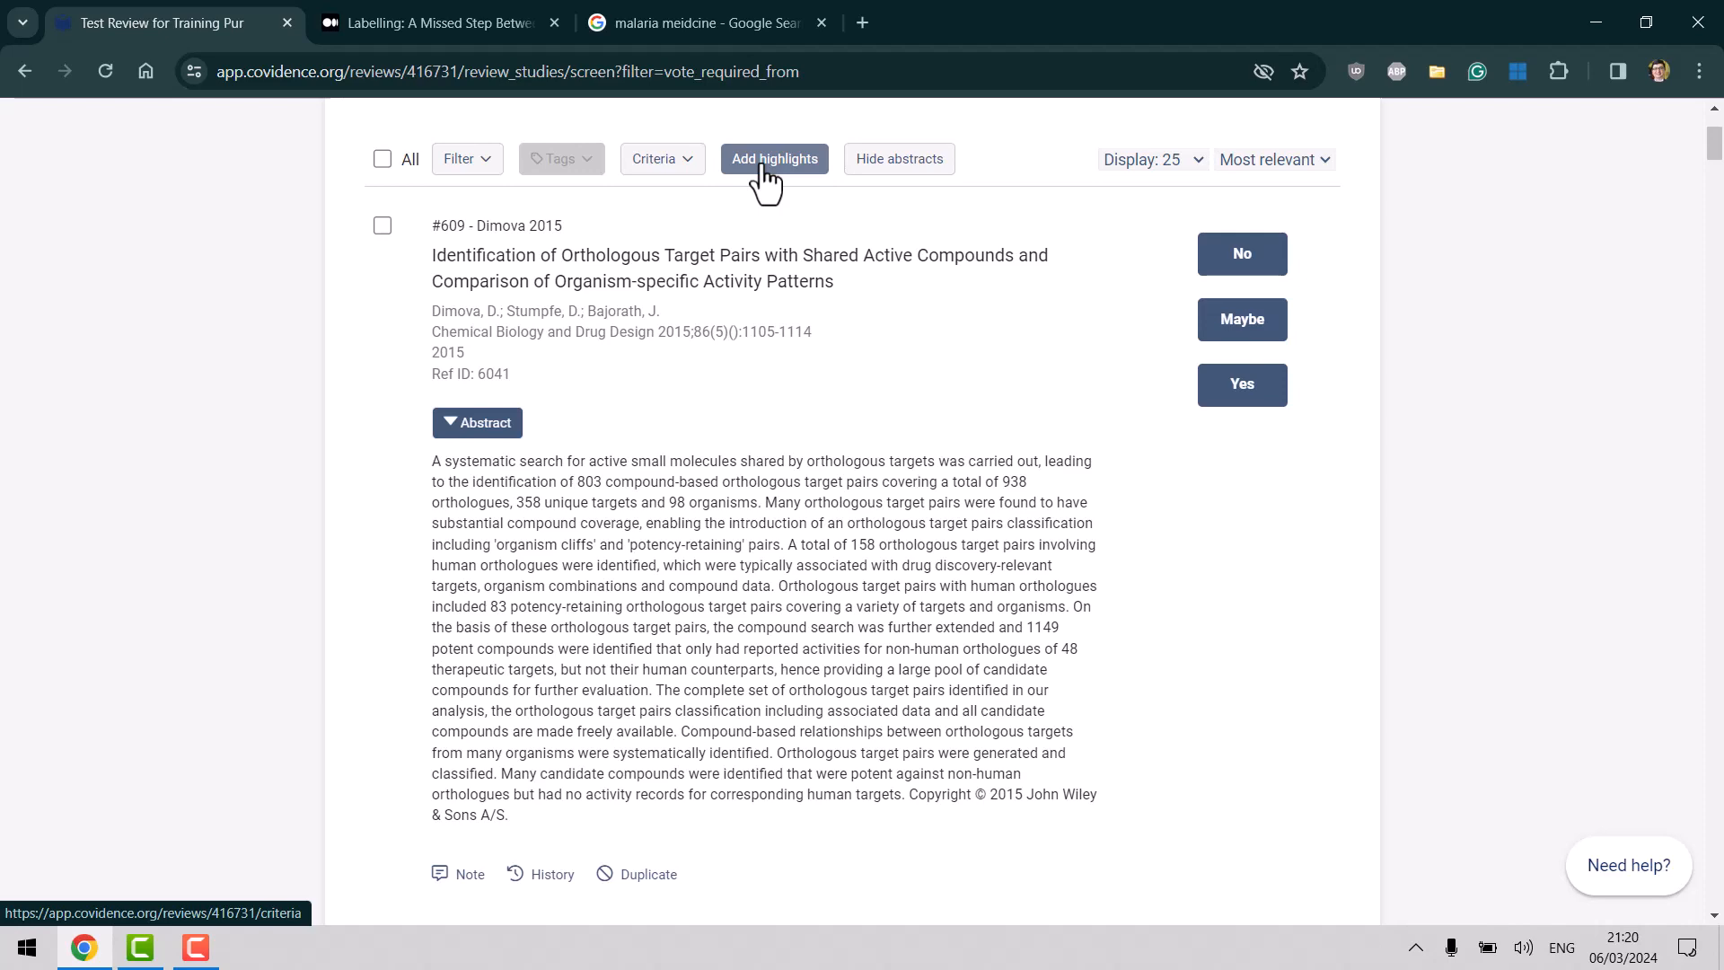
pyautogui.click(765, 175)
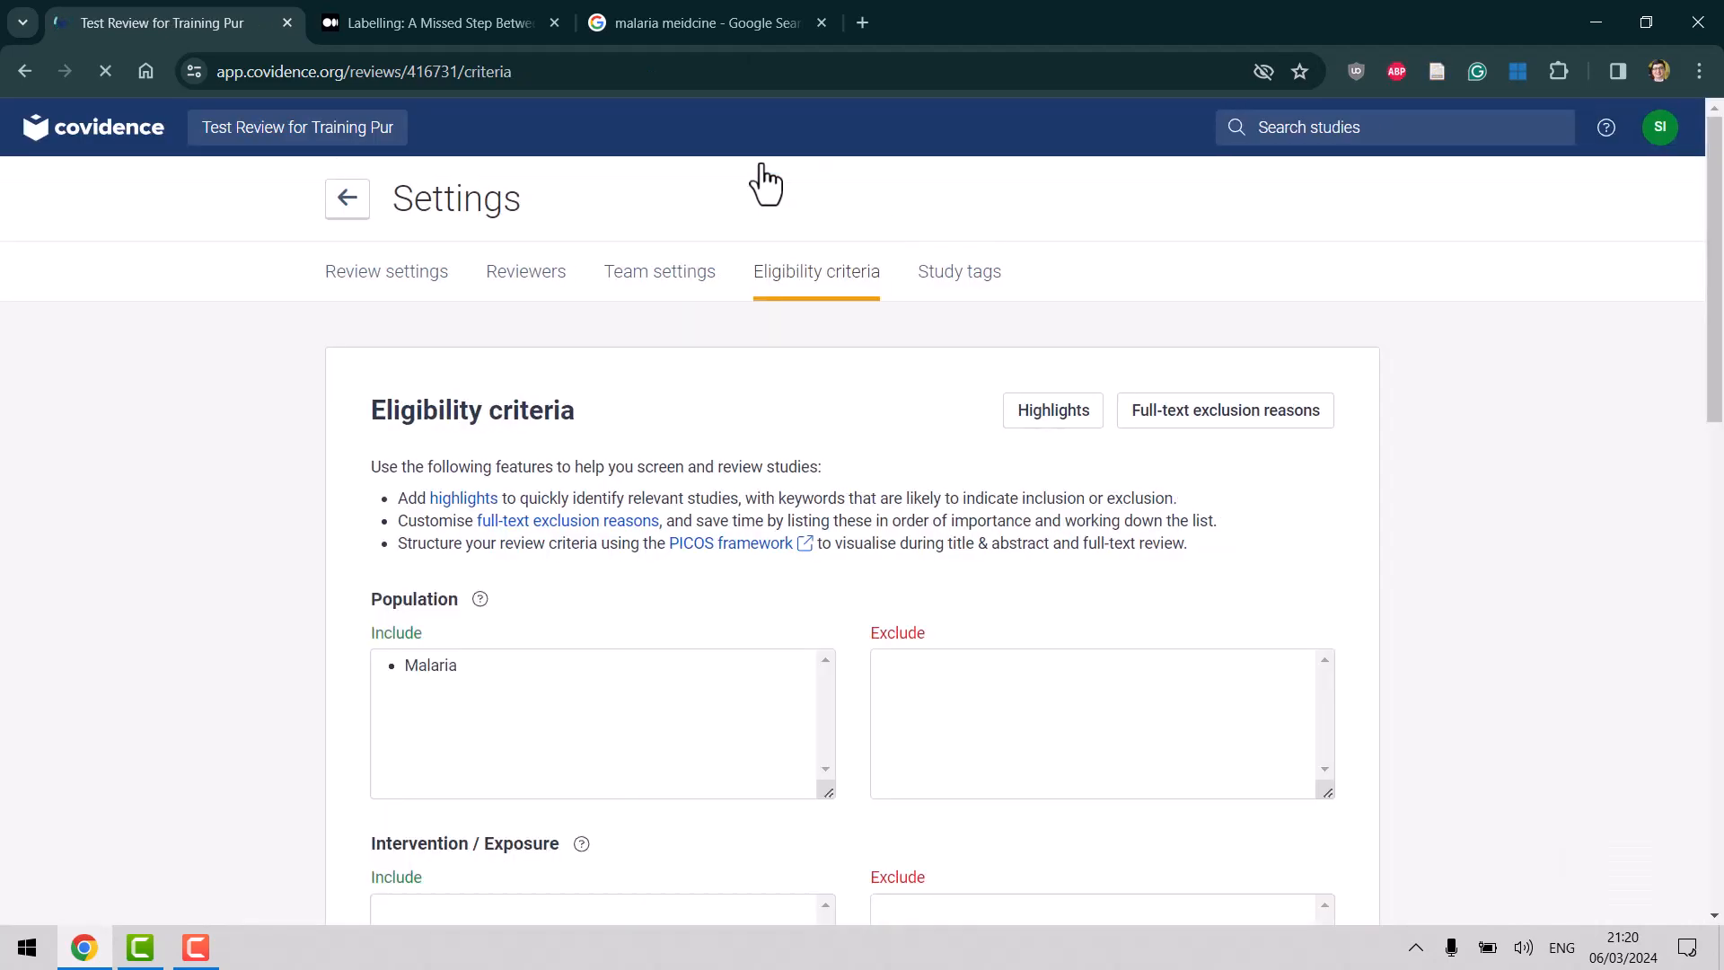
# Add Malaria, Chloroquine and K13 one by one as inclusion highlight keywords.
pyautogui.moveTo(1715, 314); pyautogui.dragTo(1720, 446)
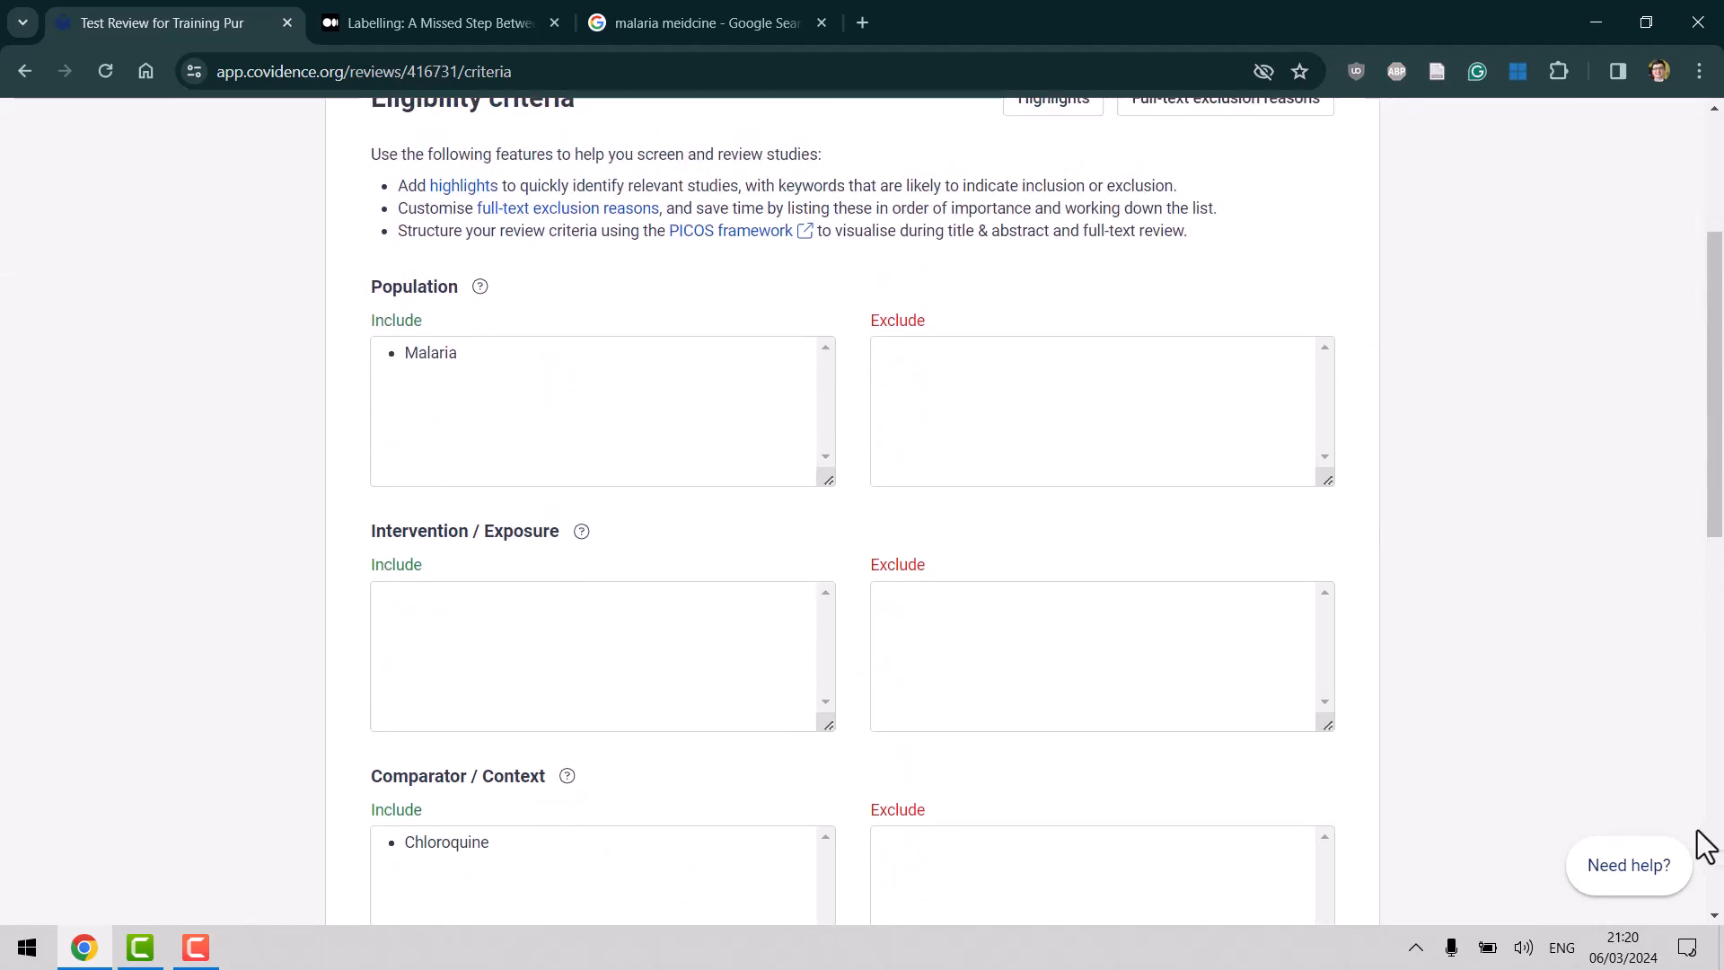
pyautogui.moveTo(1720, 373); pyautogui.dragTo(1720, 268)
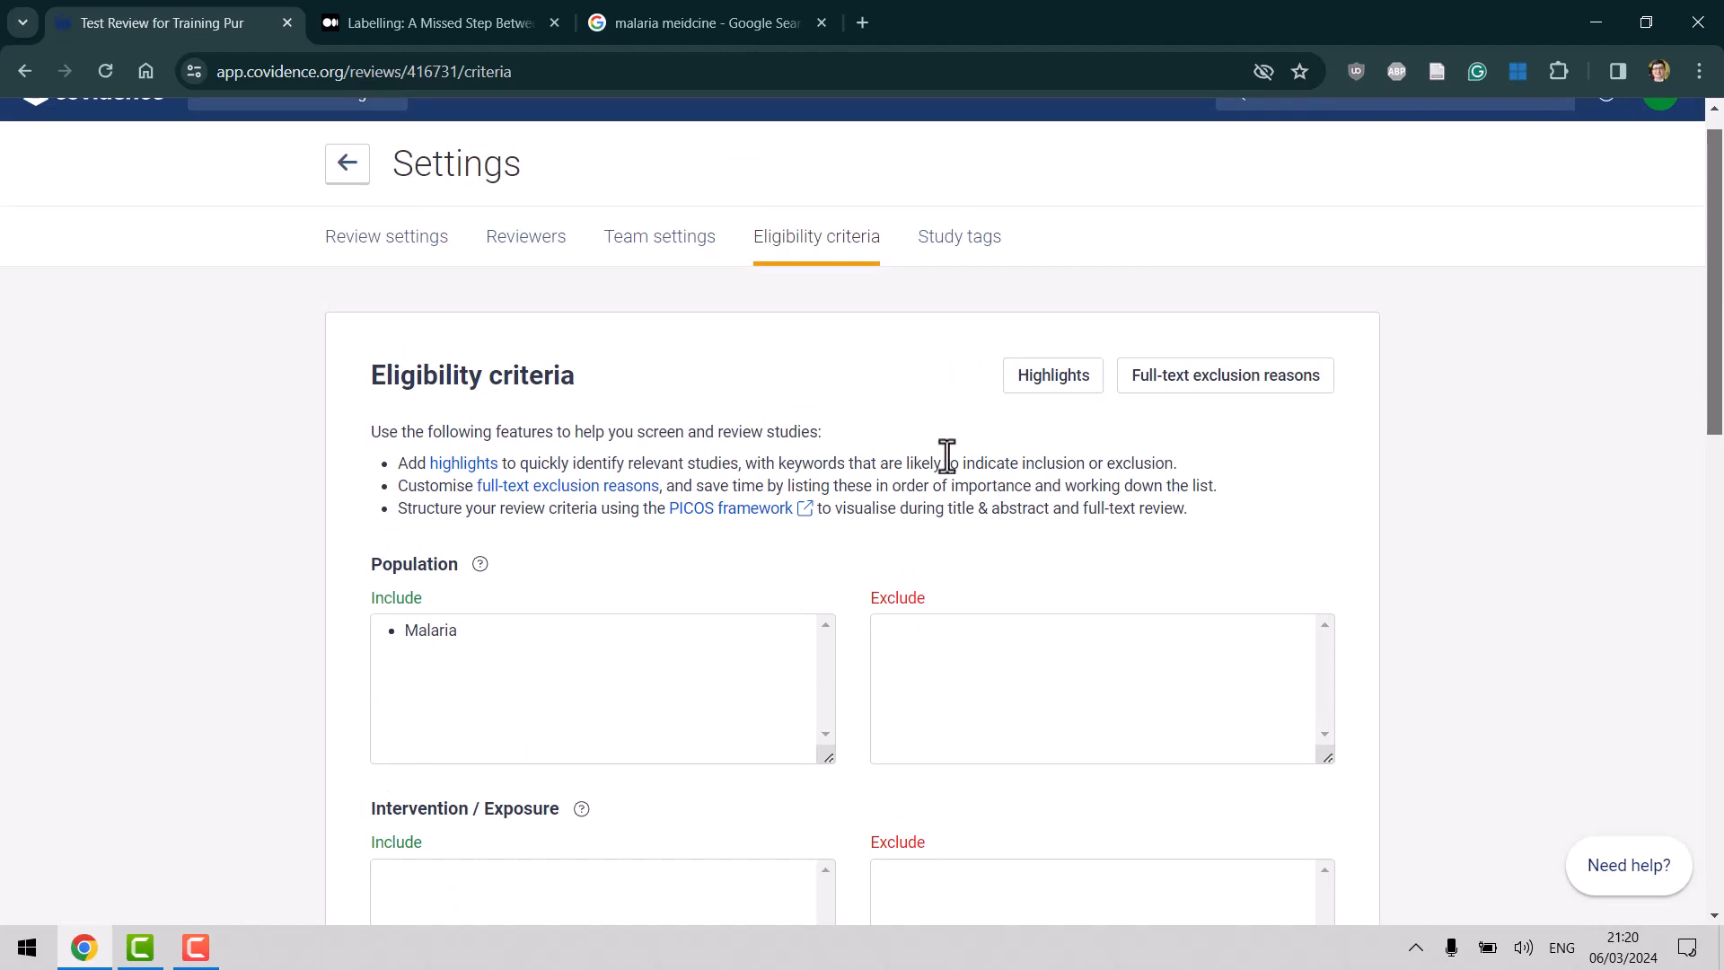
pyautogui.click(1053, 377)
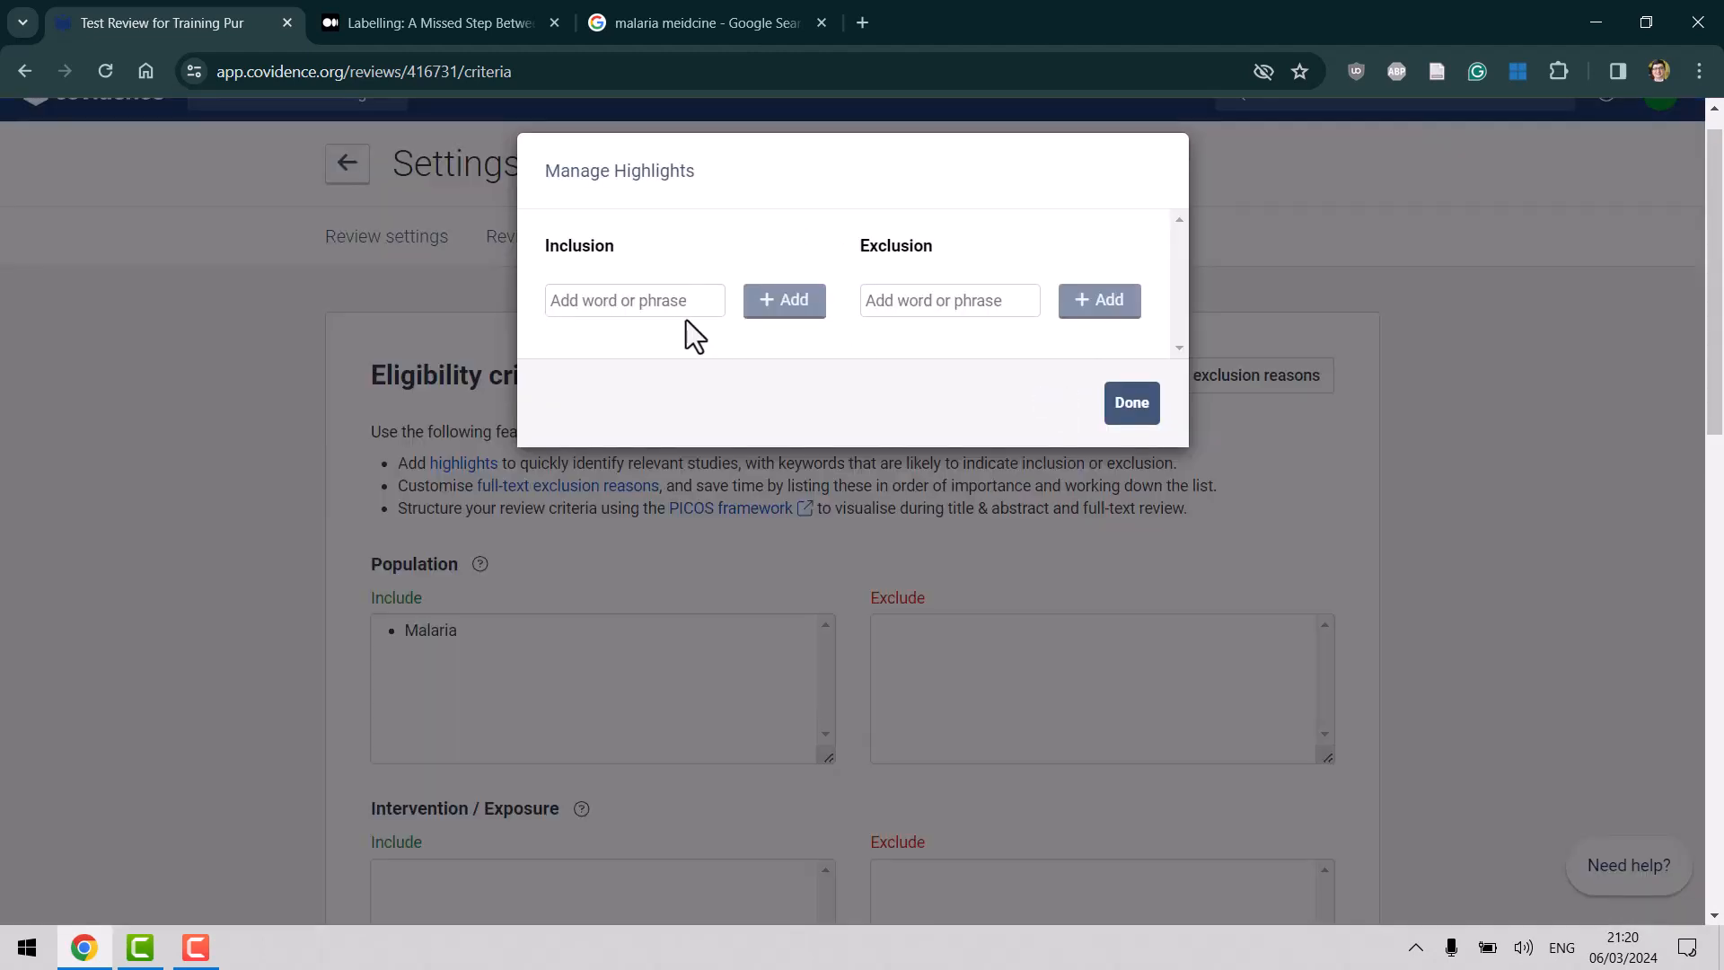
pyautogui.click(642, 305)
pyautogui.write('Malaria')
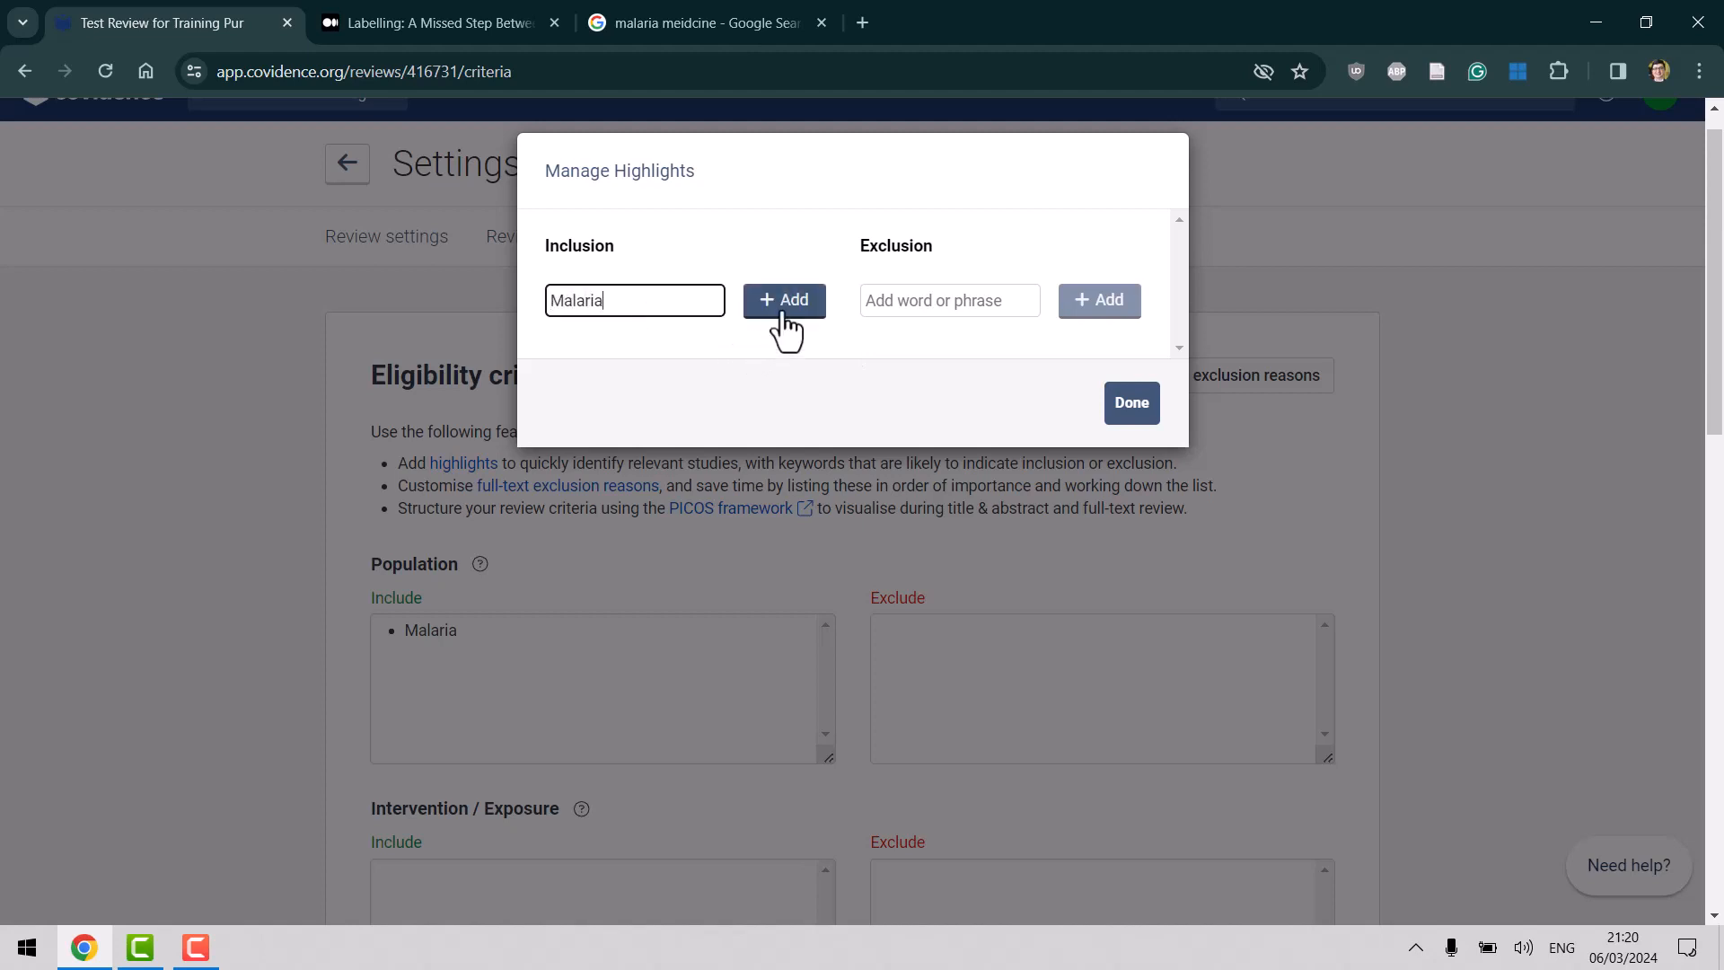
pyautogui.click(784, 310)
pyautogui.click(621, 310)
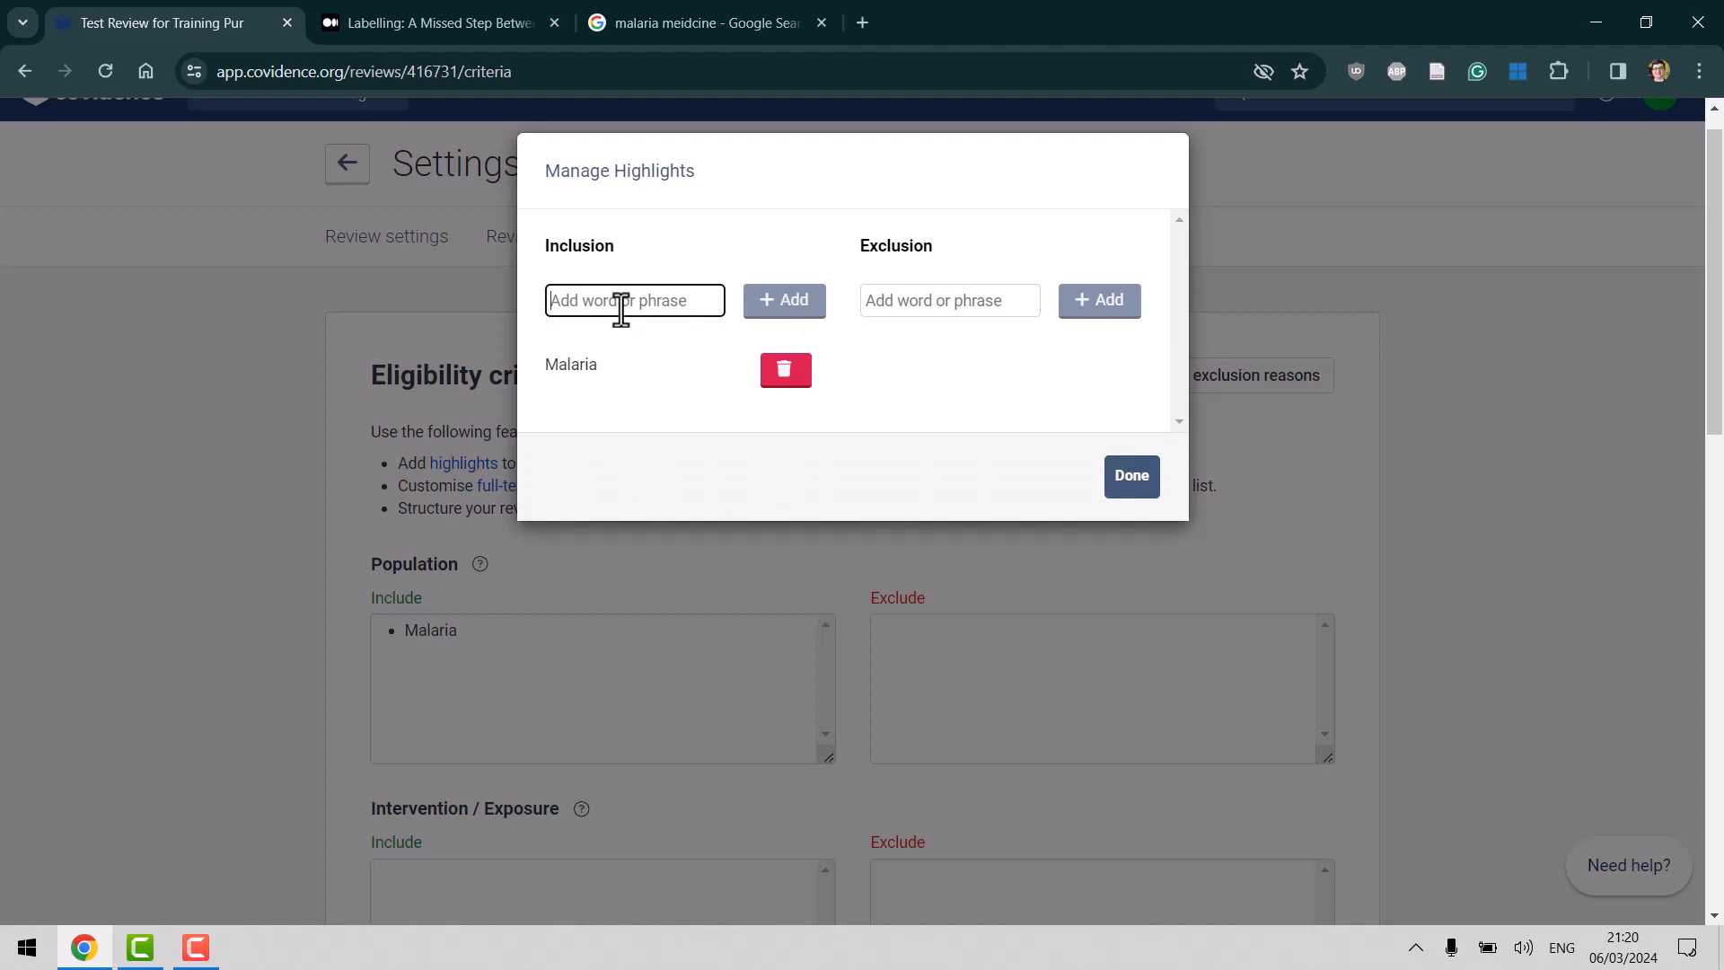
pyautogui.write('Chloroquine')
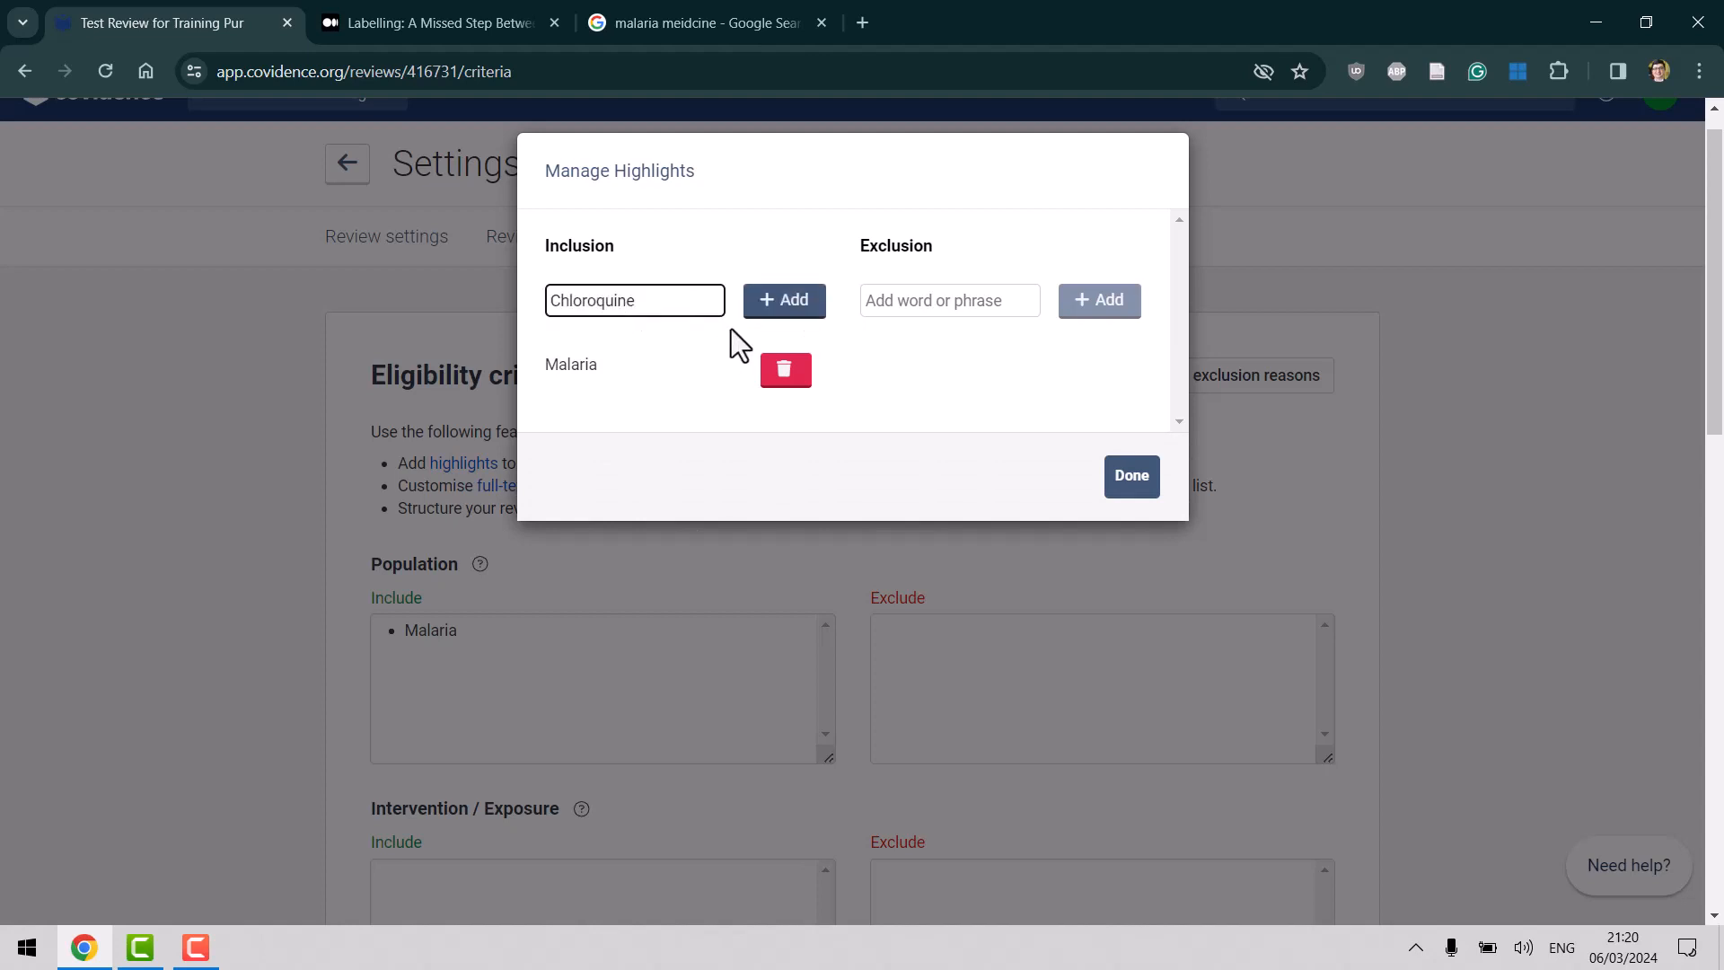
pyautogui.click(792, 308)
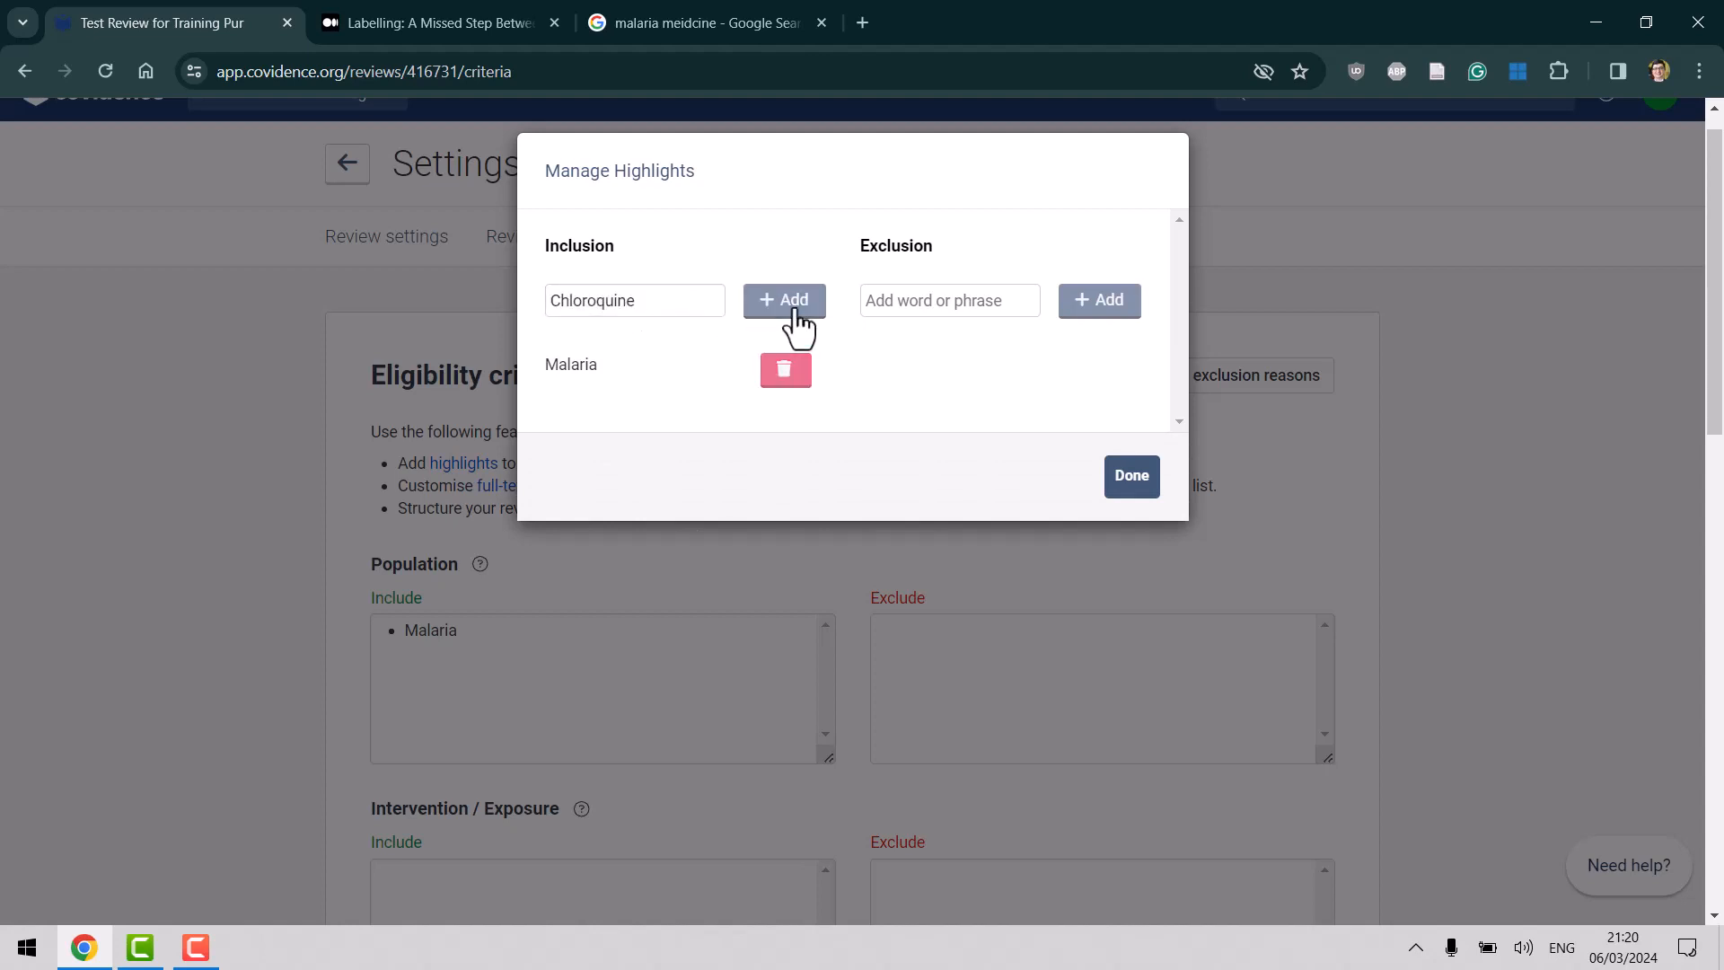
pyautogui.click(636, 307)
pyautogui.write('K13')
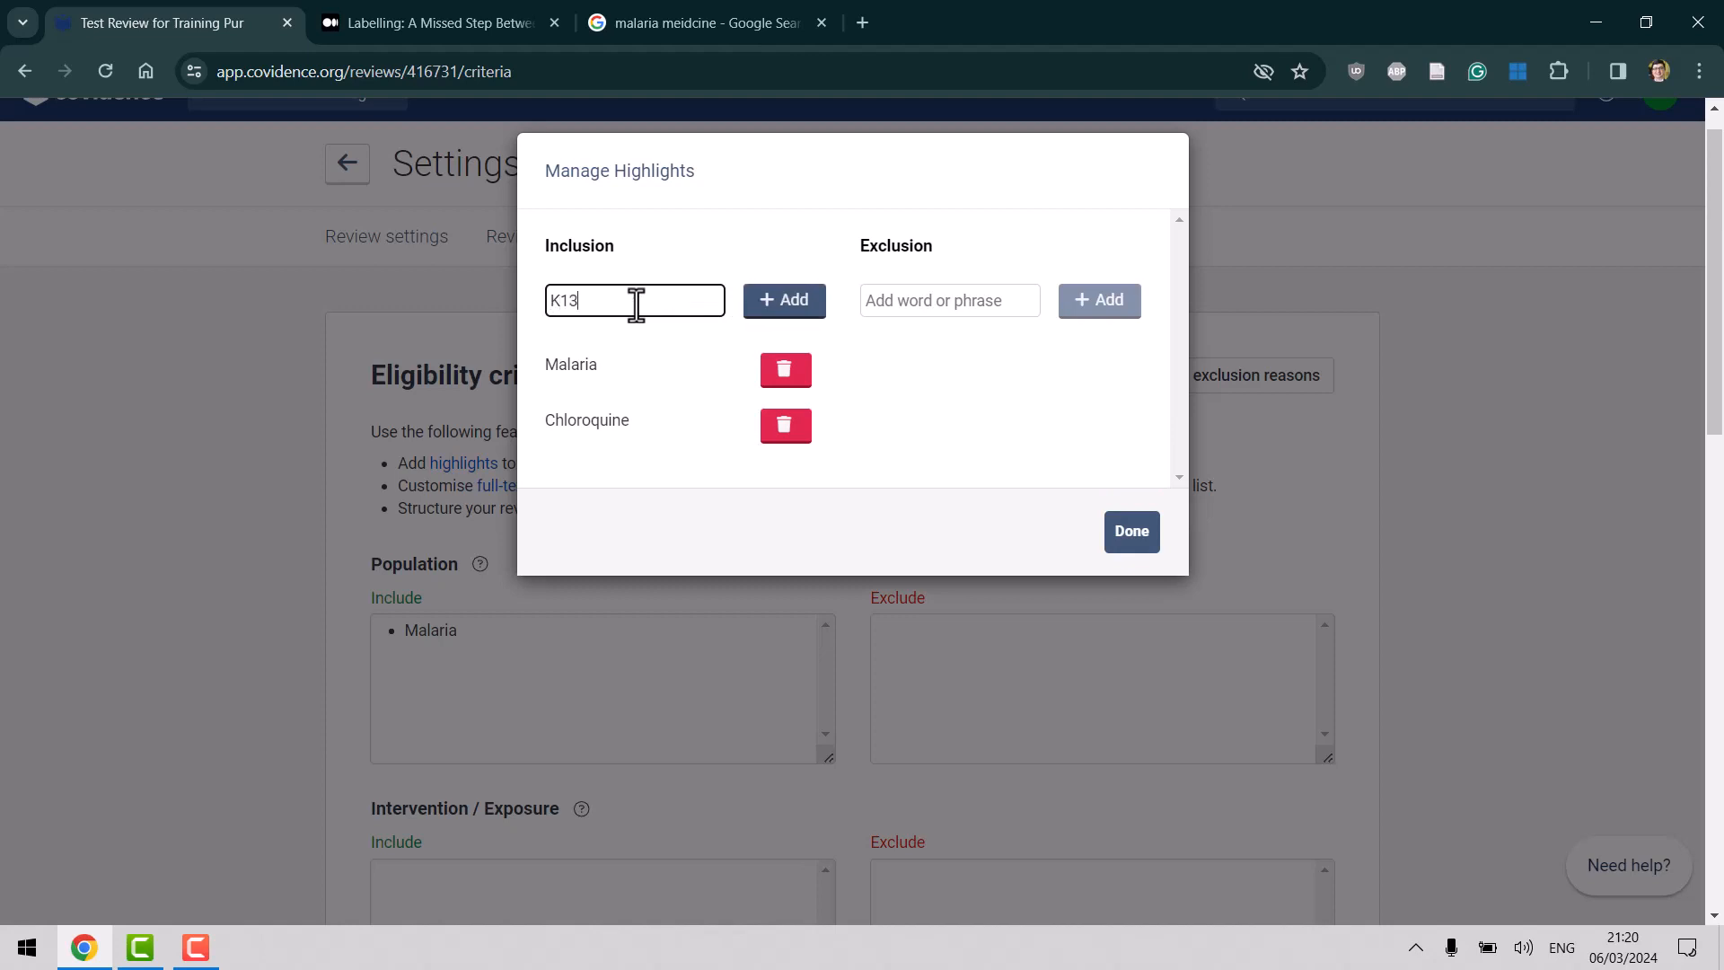
pyautogui.click(784, 308)
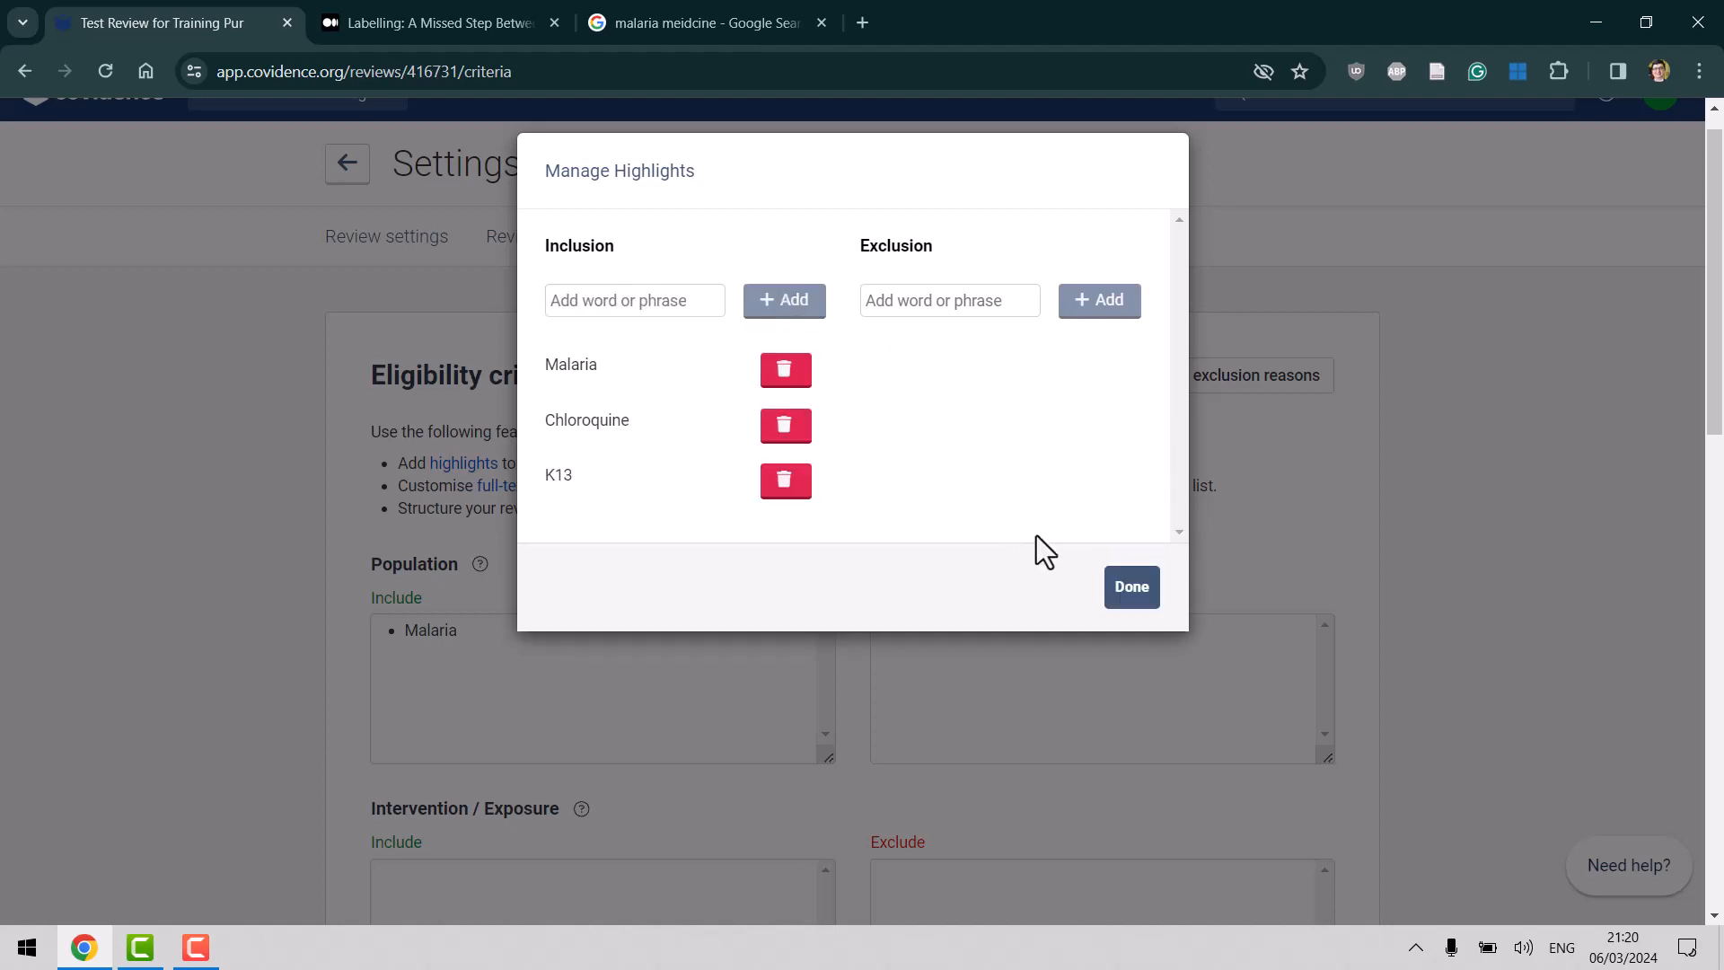
pyautogui.click(1131, 593)
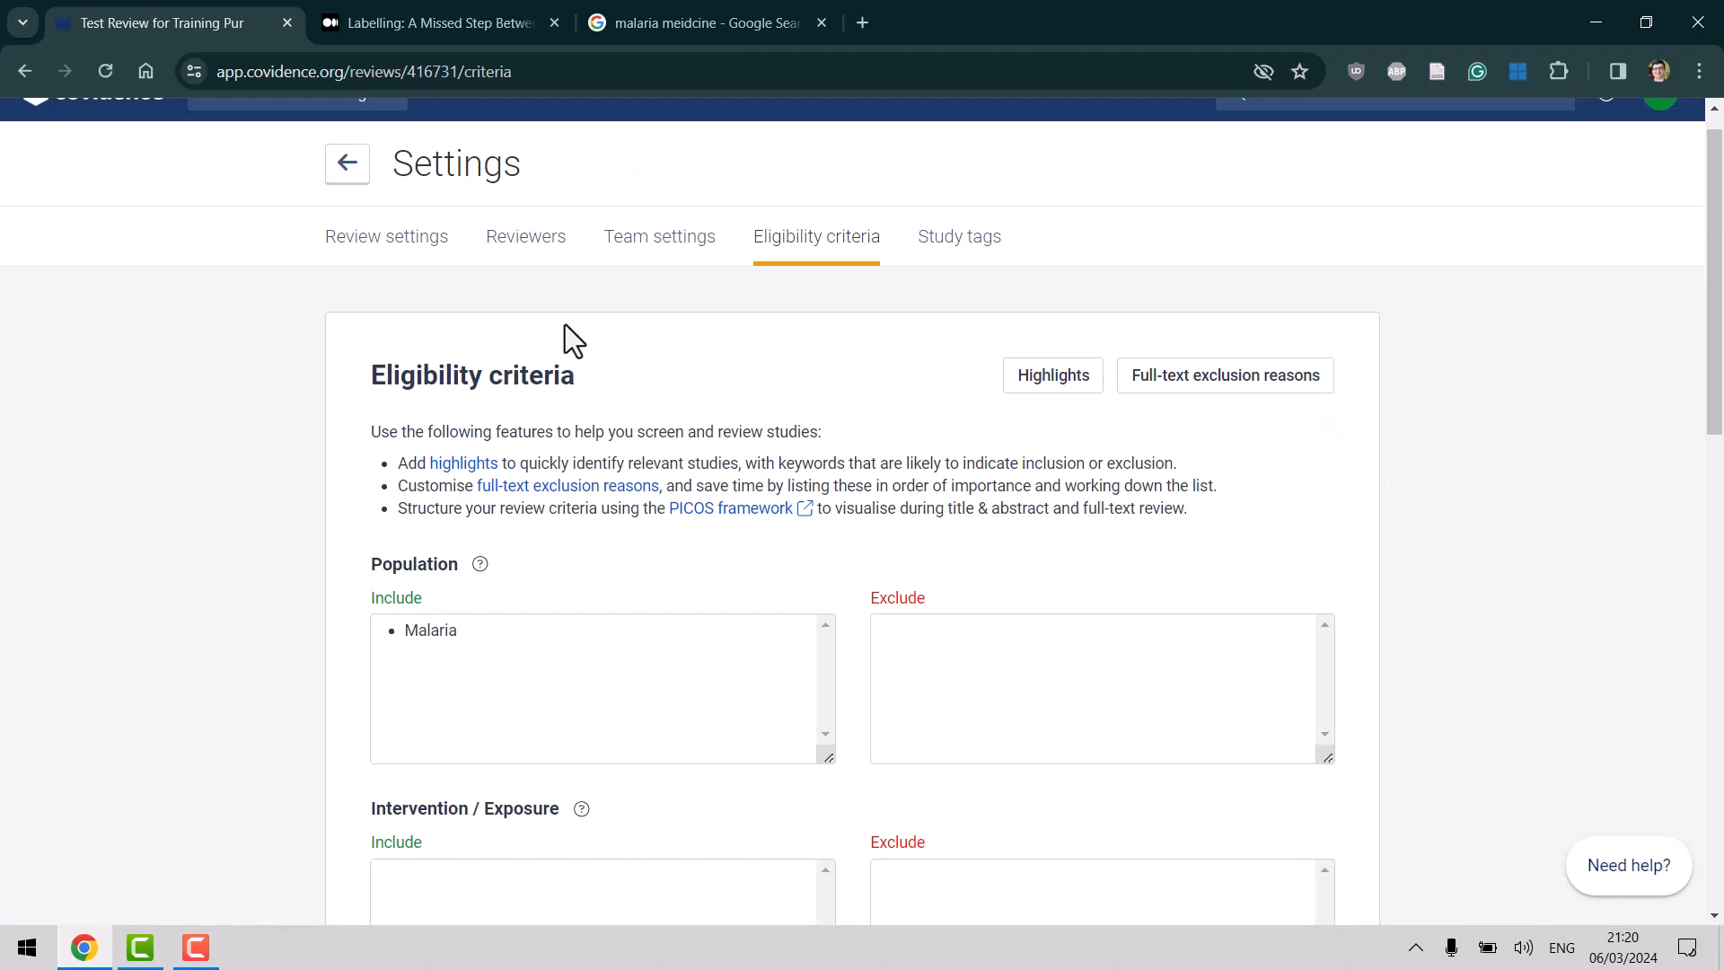
# Resume title and abstract screening and toggle keyword highlighting on, then off.
pyautogui.click(347, 166)
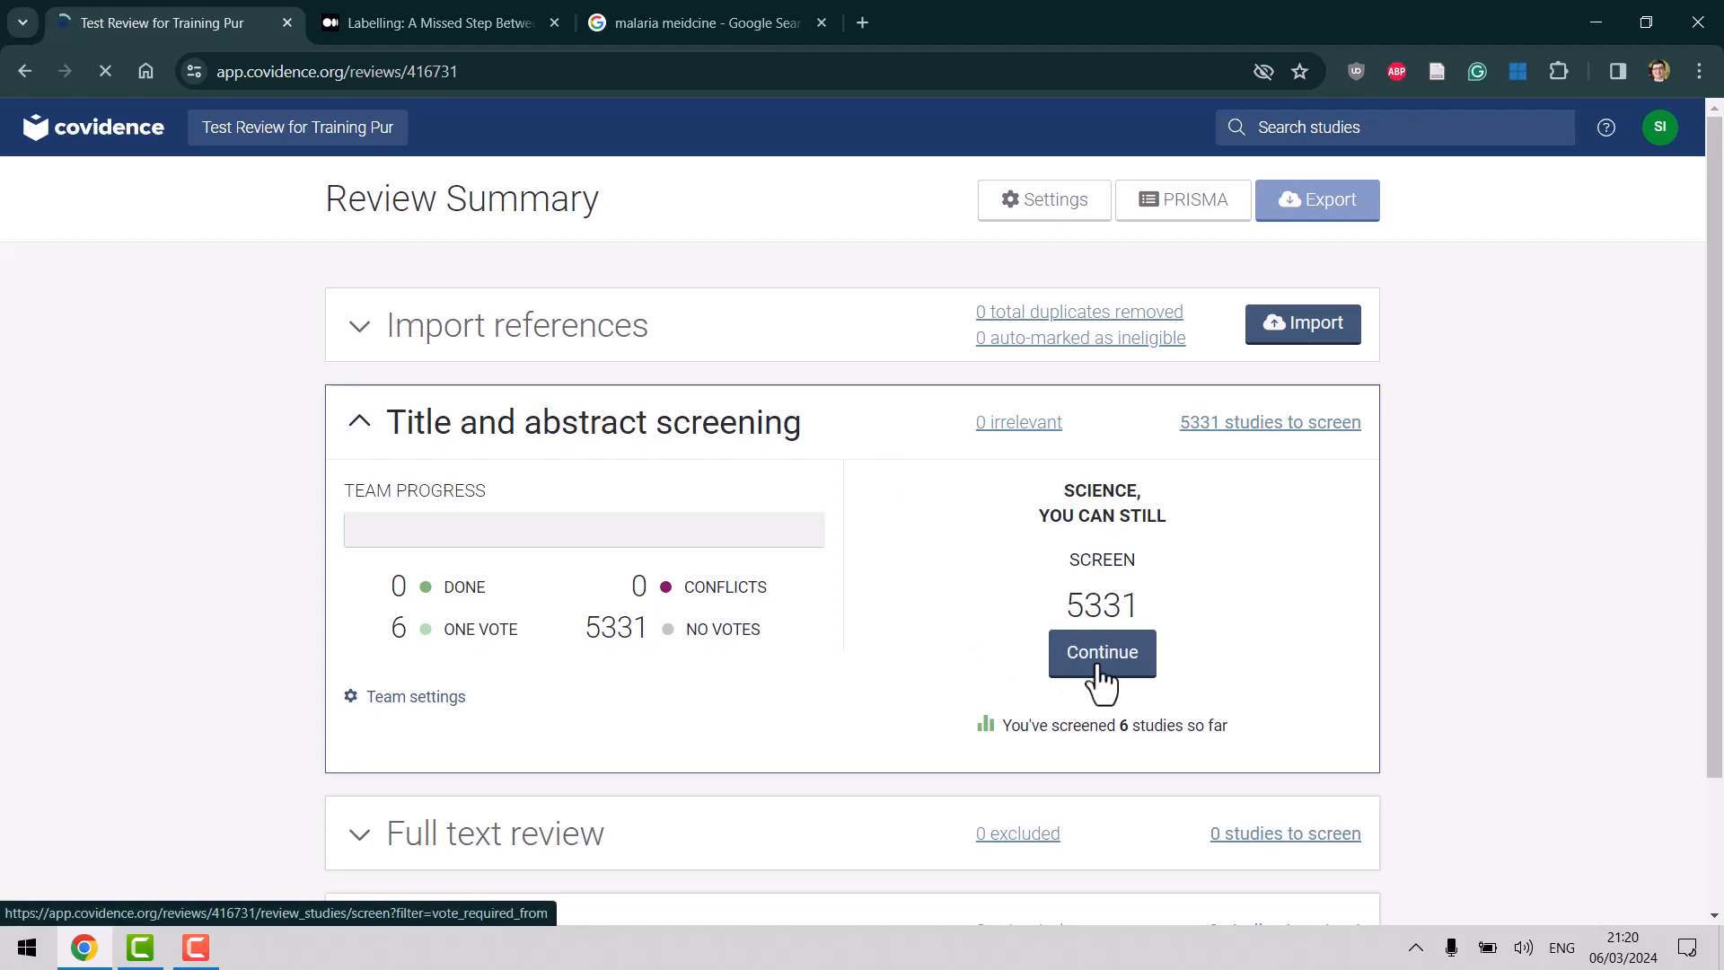
pyautogui.click(1099, 668)
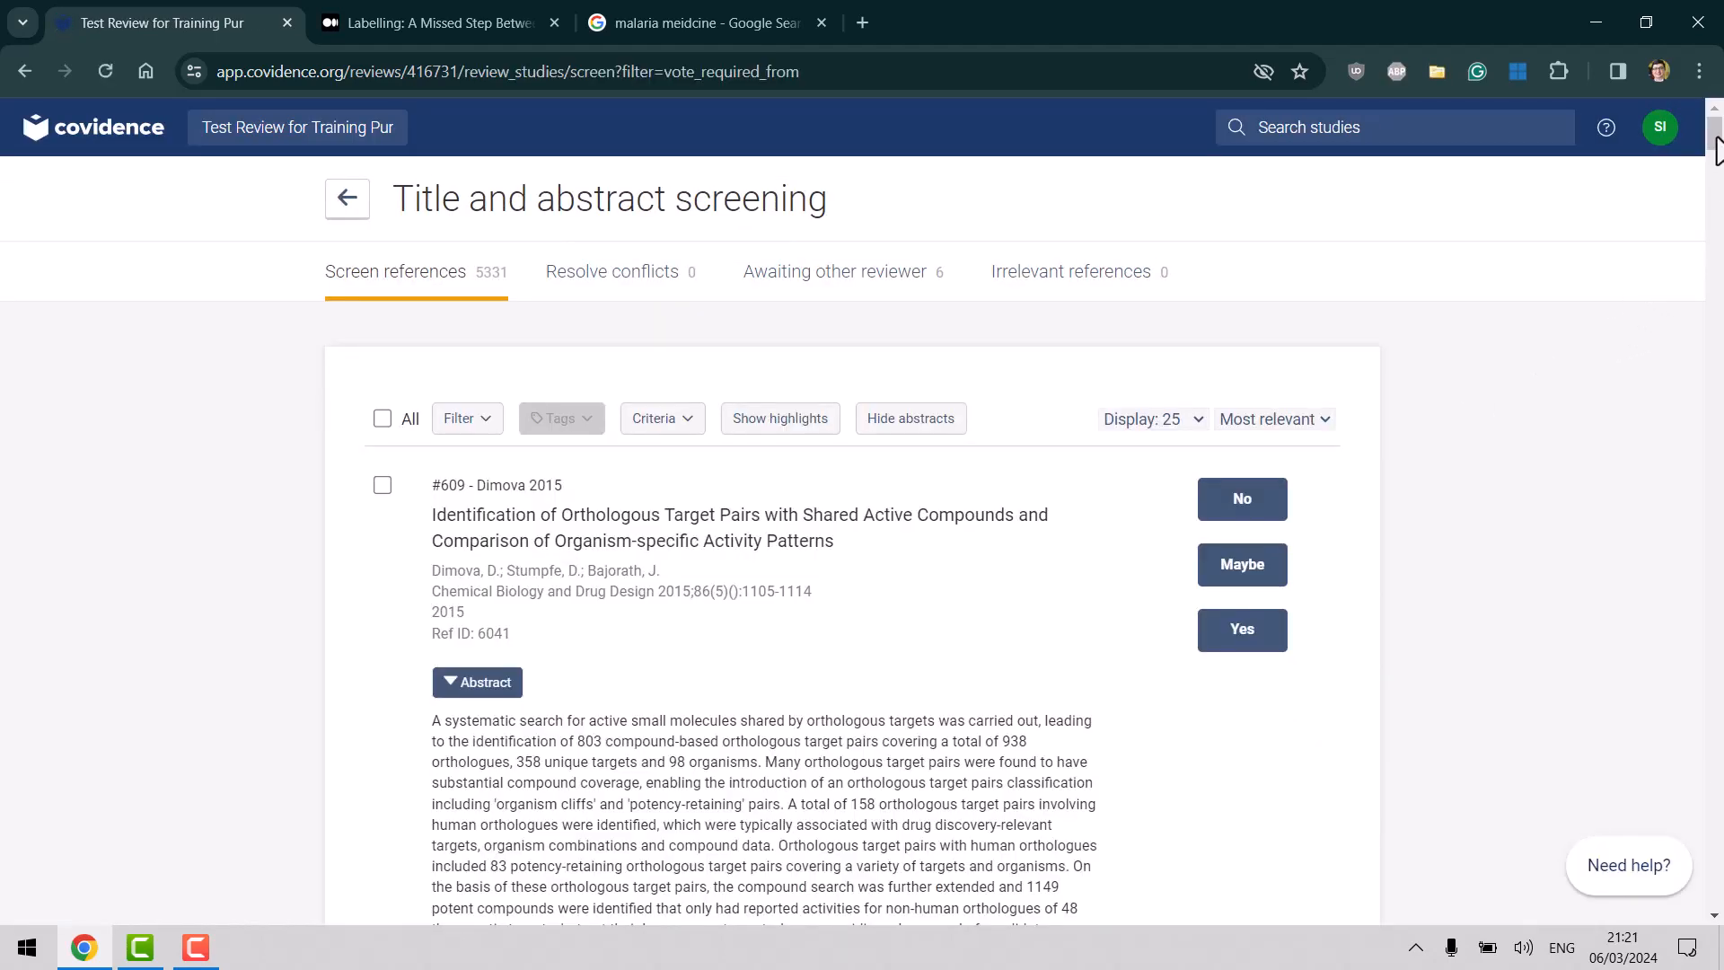
pyautogui.moveTo(1716, 149); pyautogui.dragTo(1716, 158)
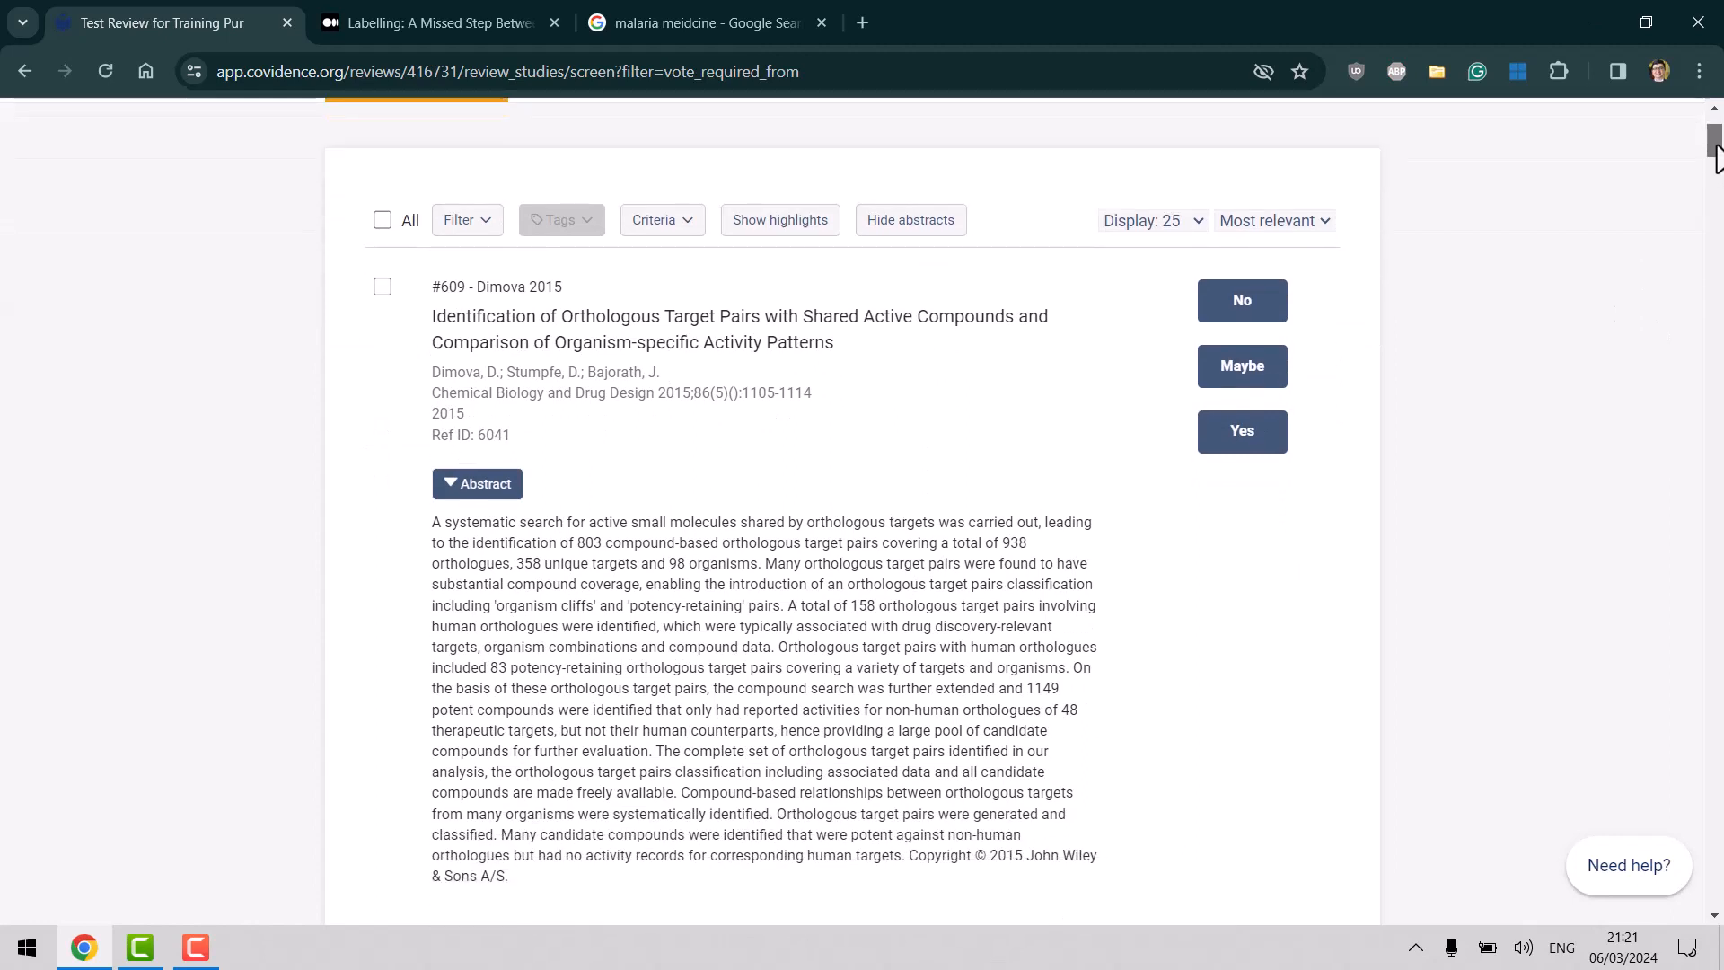
pyautogui.click(789, 230)
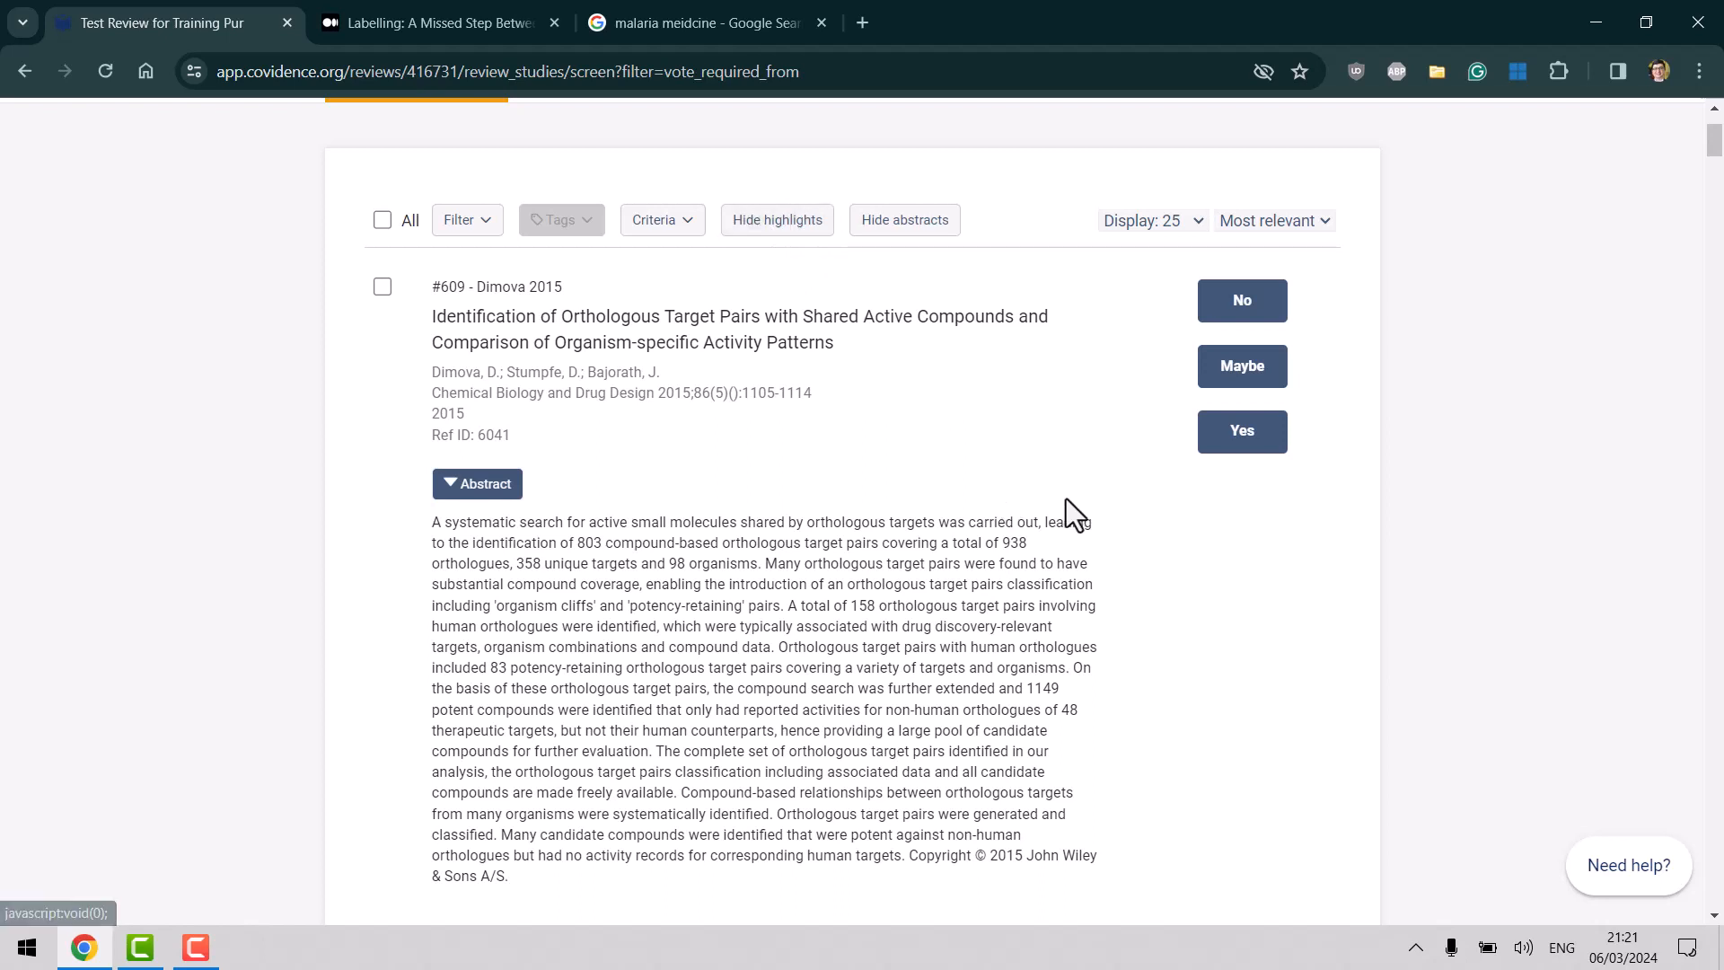
pyautogui.moveTo(1716, 144)
pyautogui.mouseDown()
pyautogui.moveTo(1708, 353)
pyautogui.moveTo(1717, 139)
pyautogui.mouseUp()
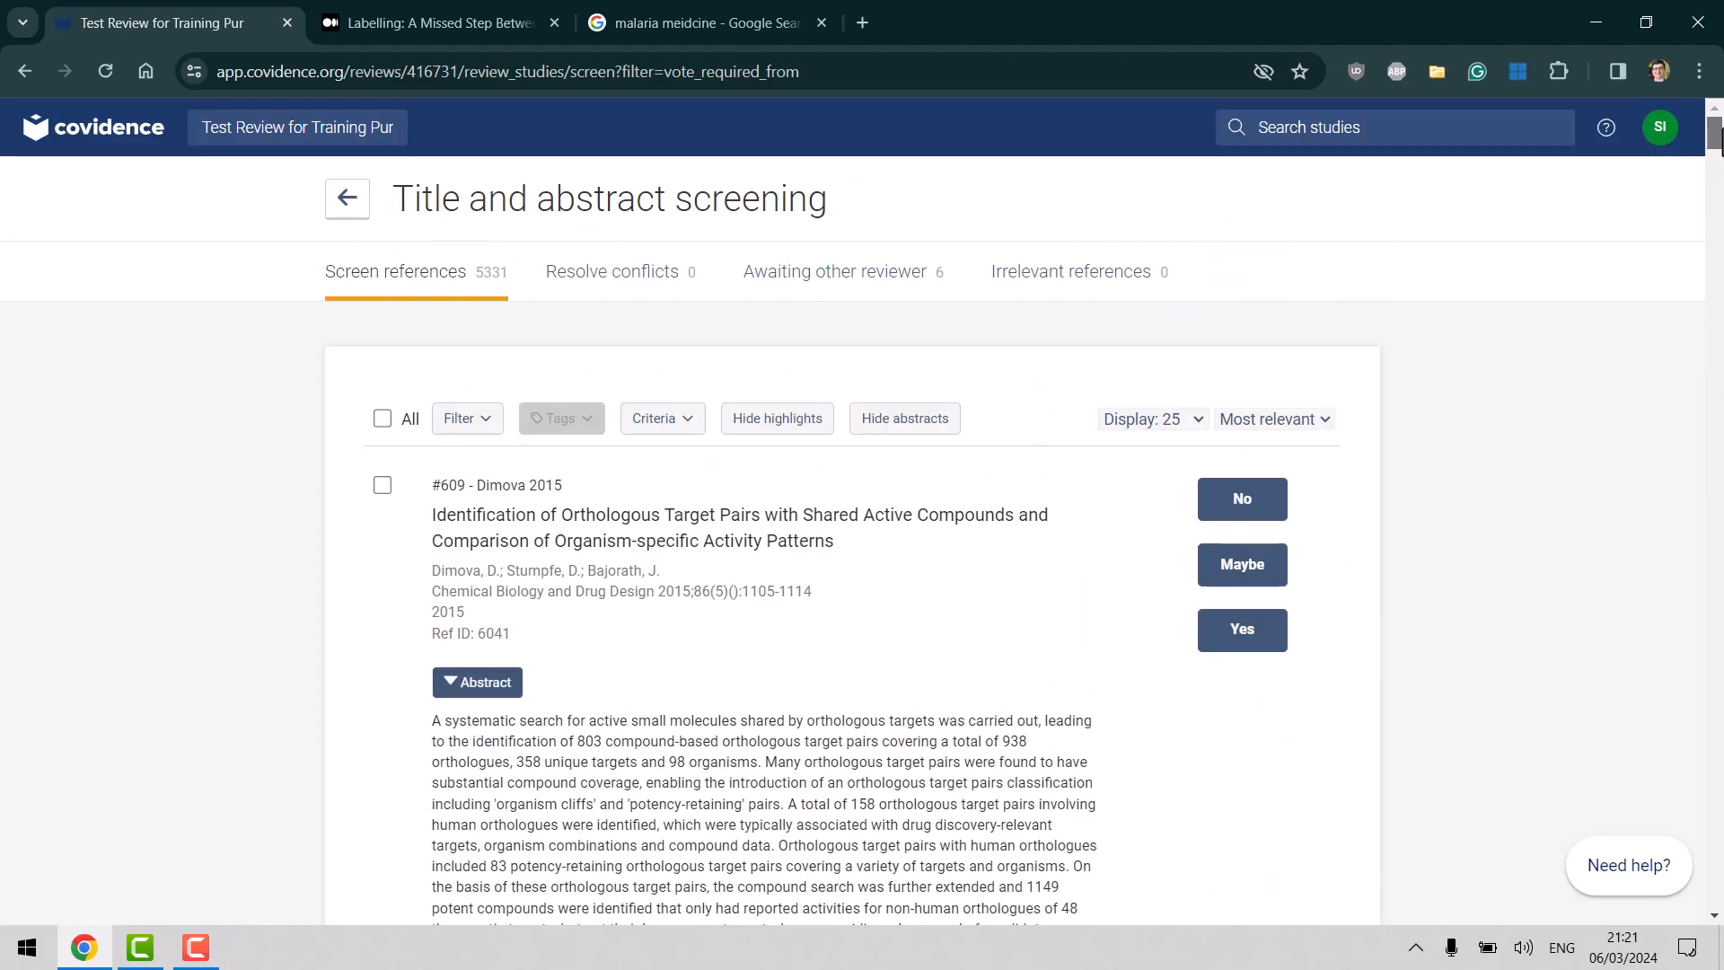
pyautogui.click(788, 429)
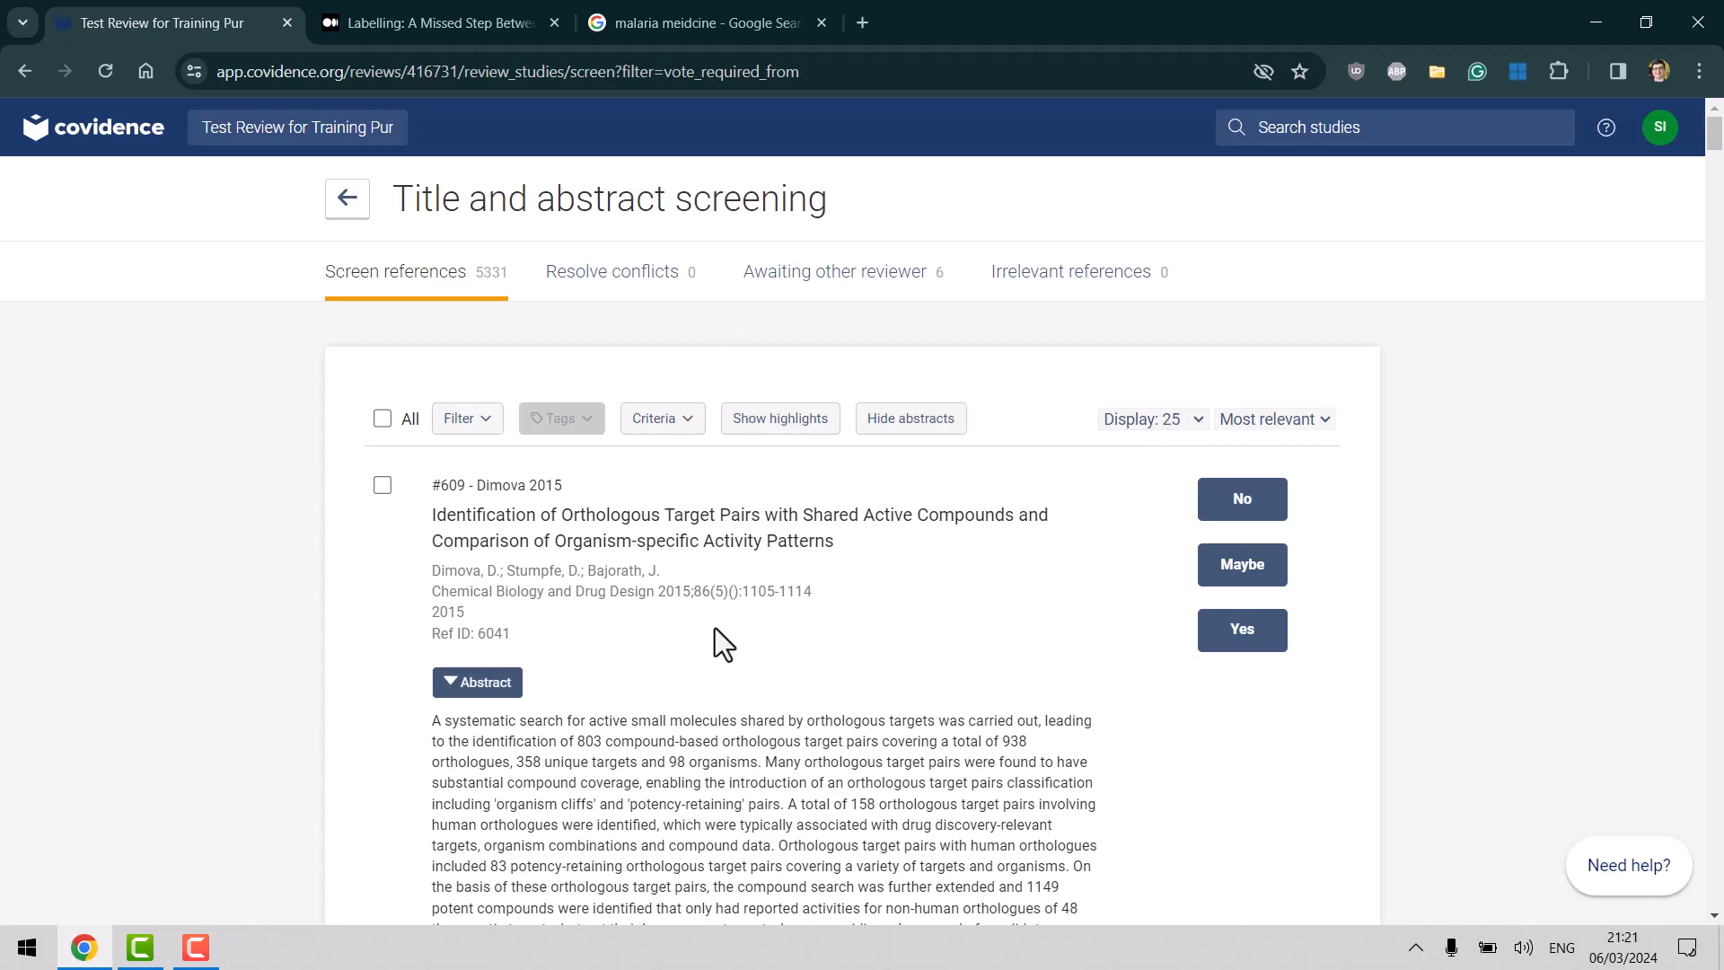
# Load more references at the bottom of the list, then return to the top.
pyautogui.press('End')
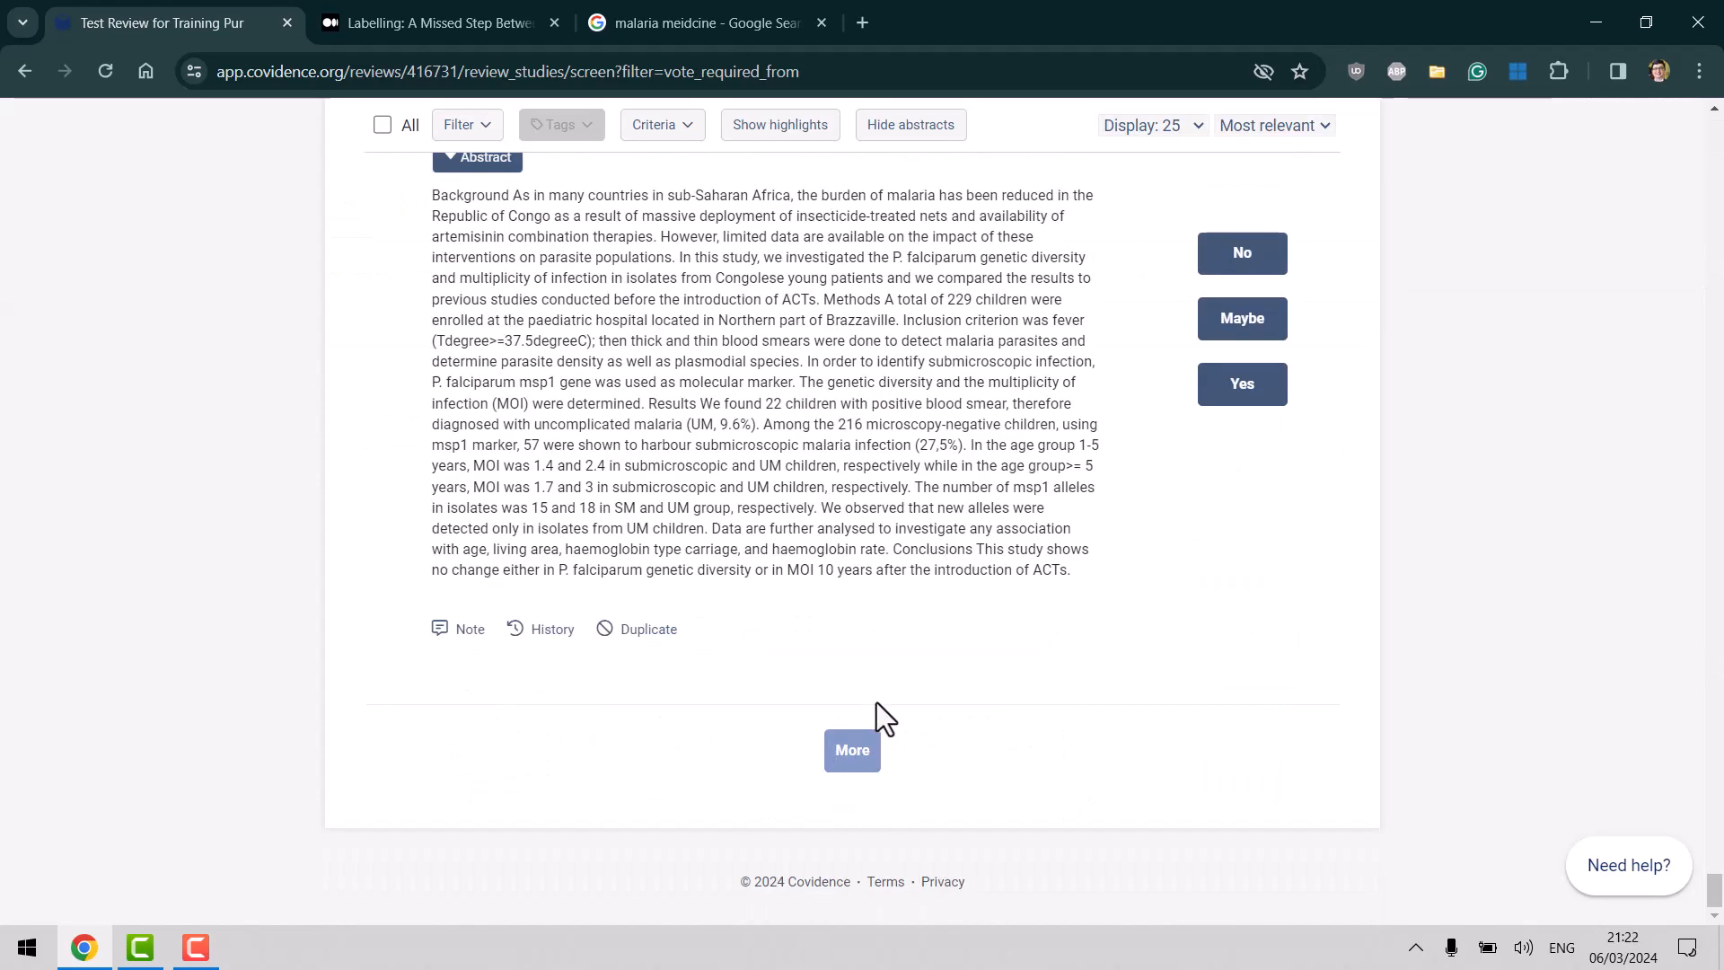
pyautogui.click(859, 751)
pyautogui.press('Home')
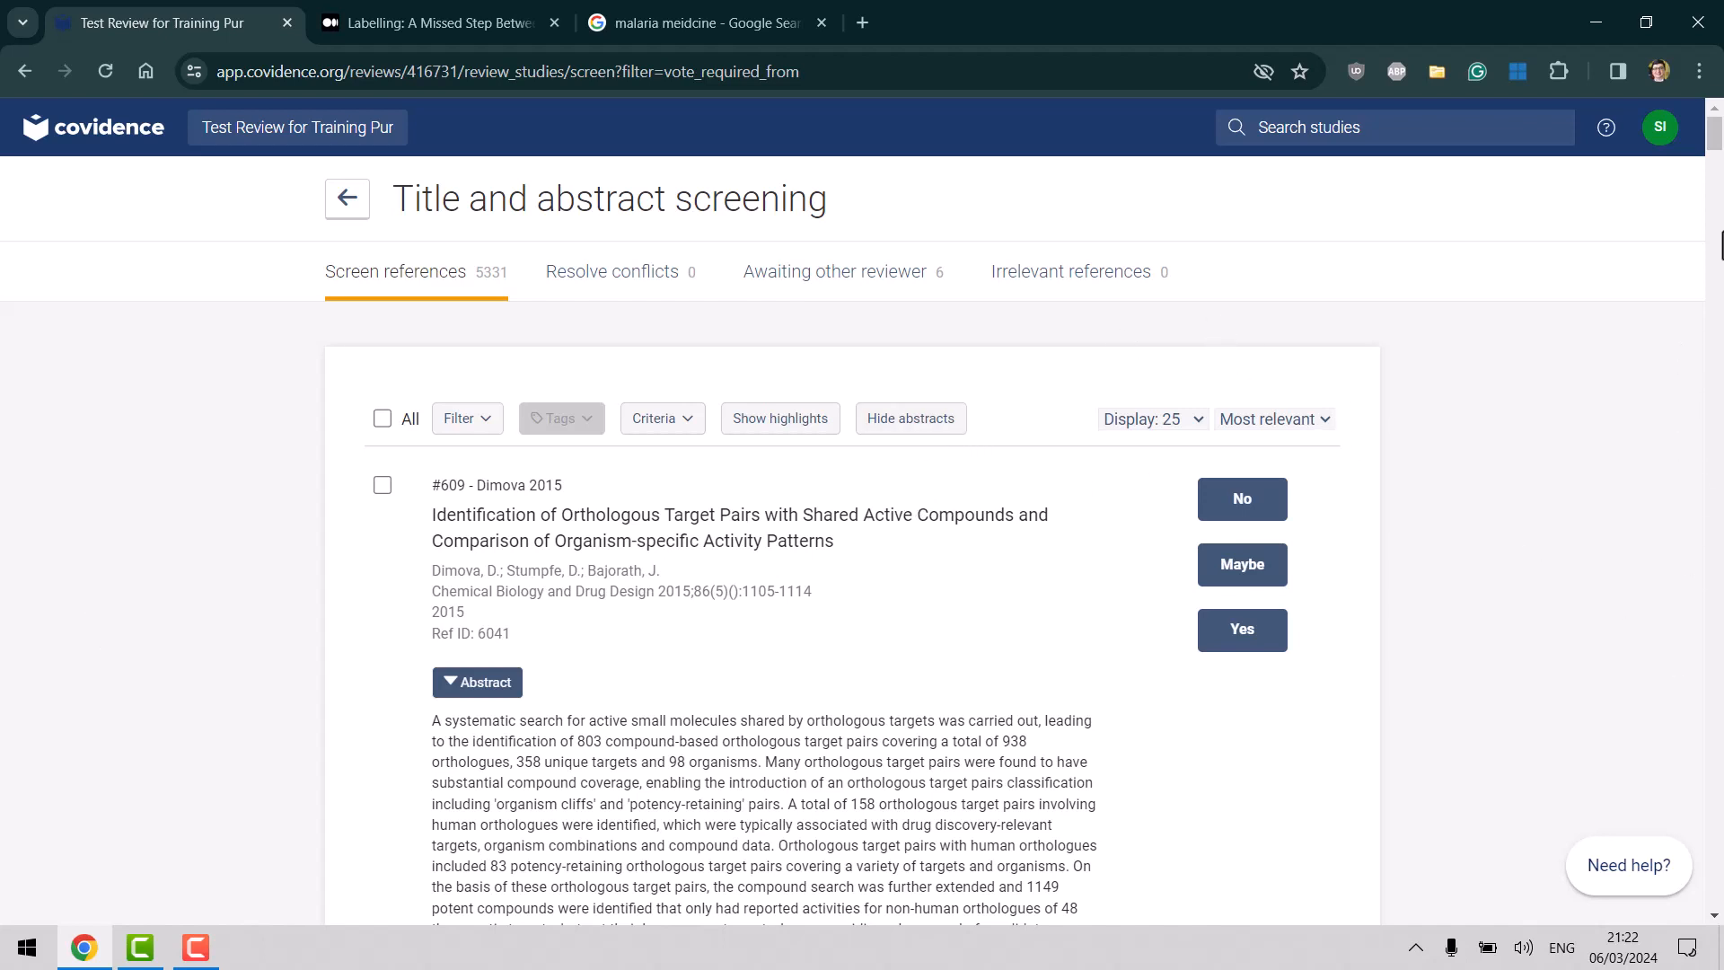
pyautogui.click(912, 427)
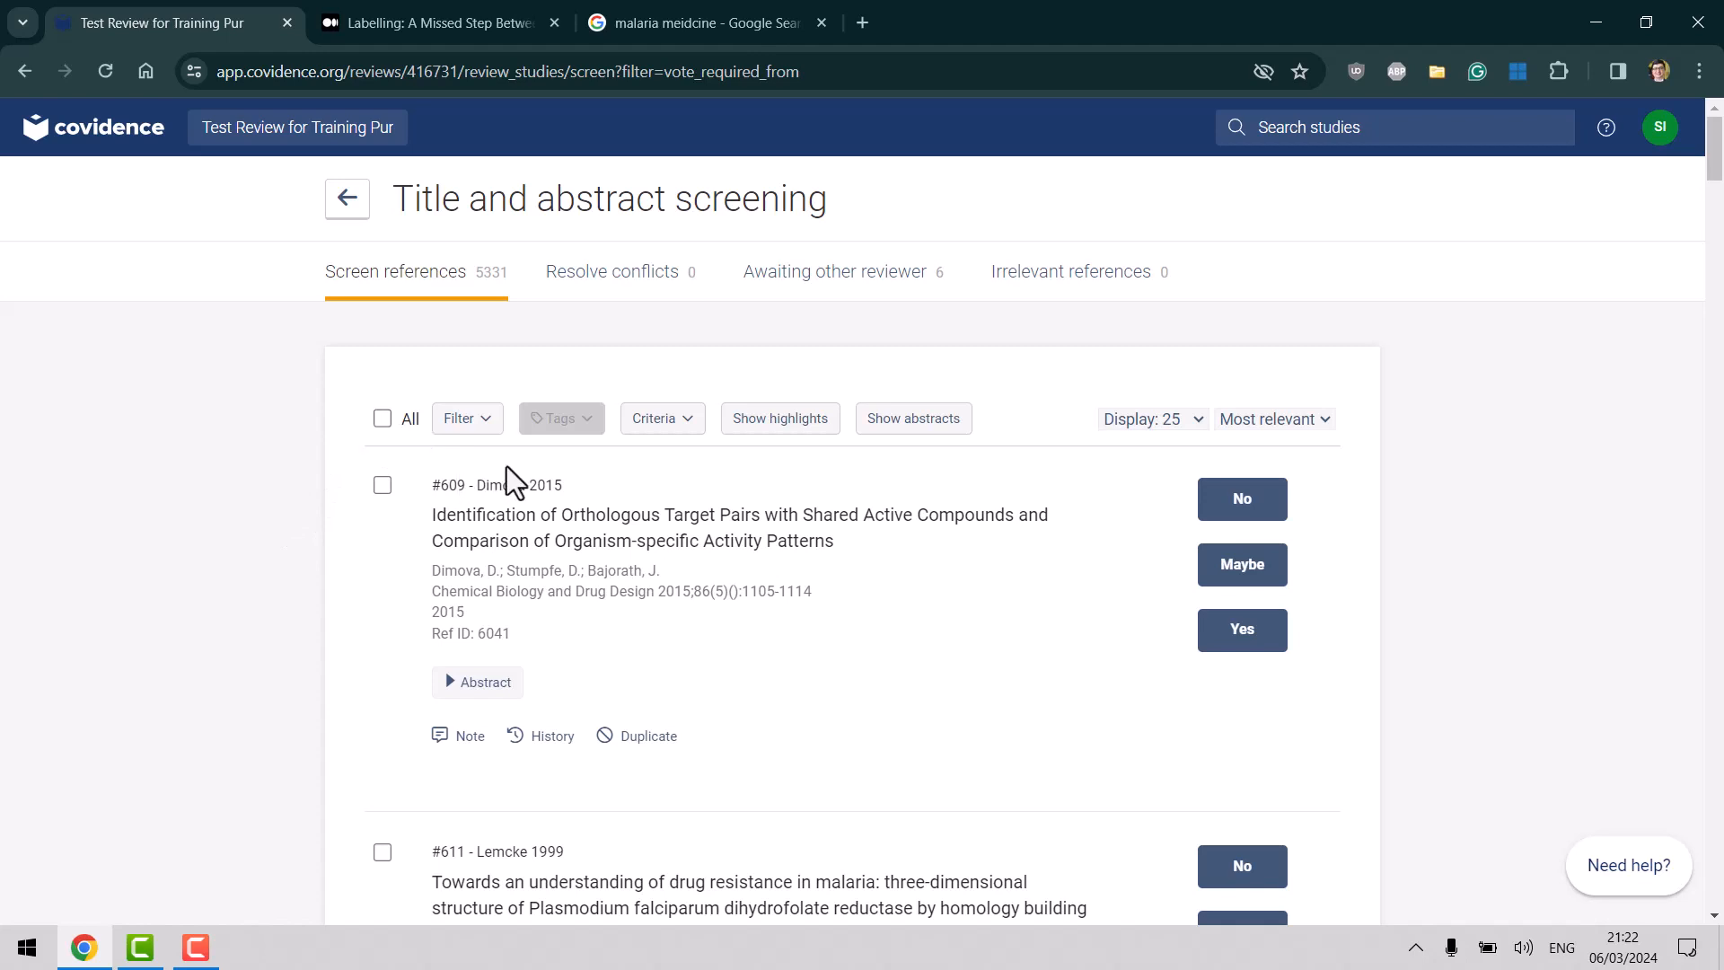
pyautogui.click(384, 419)
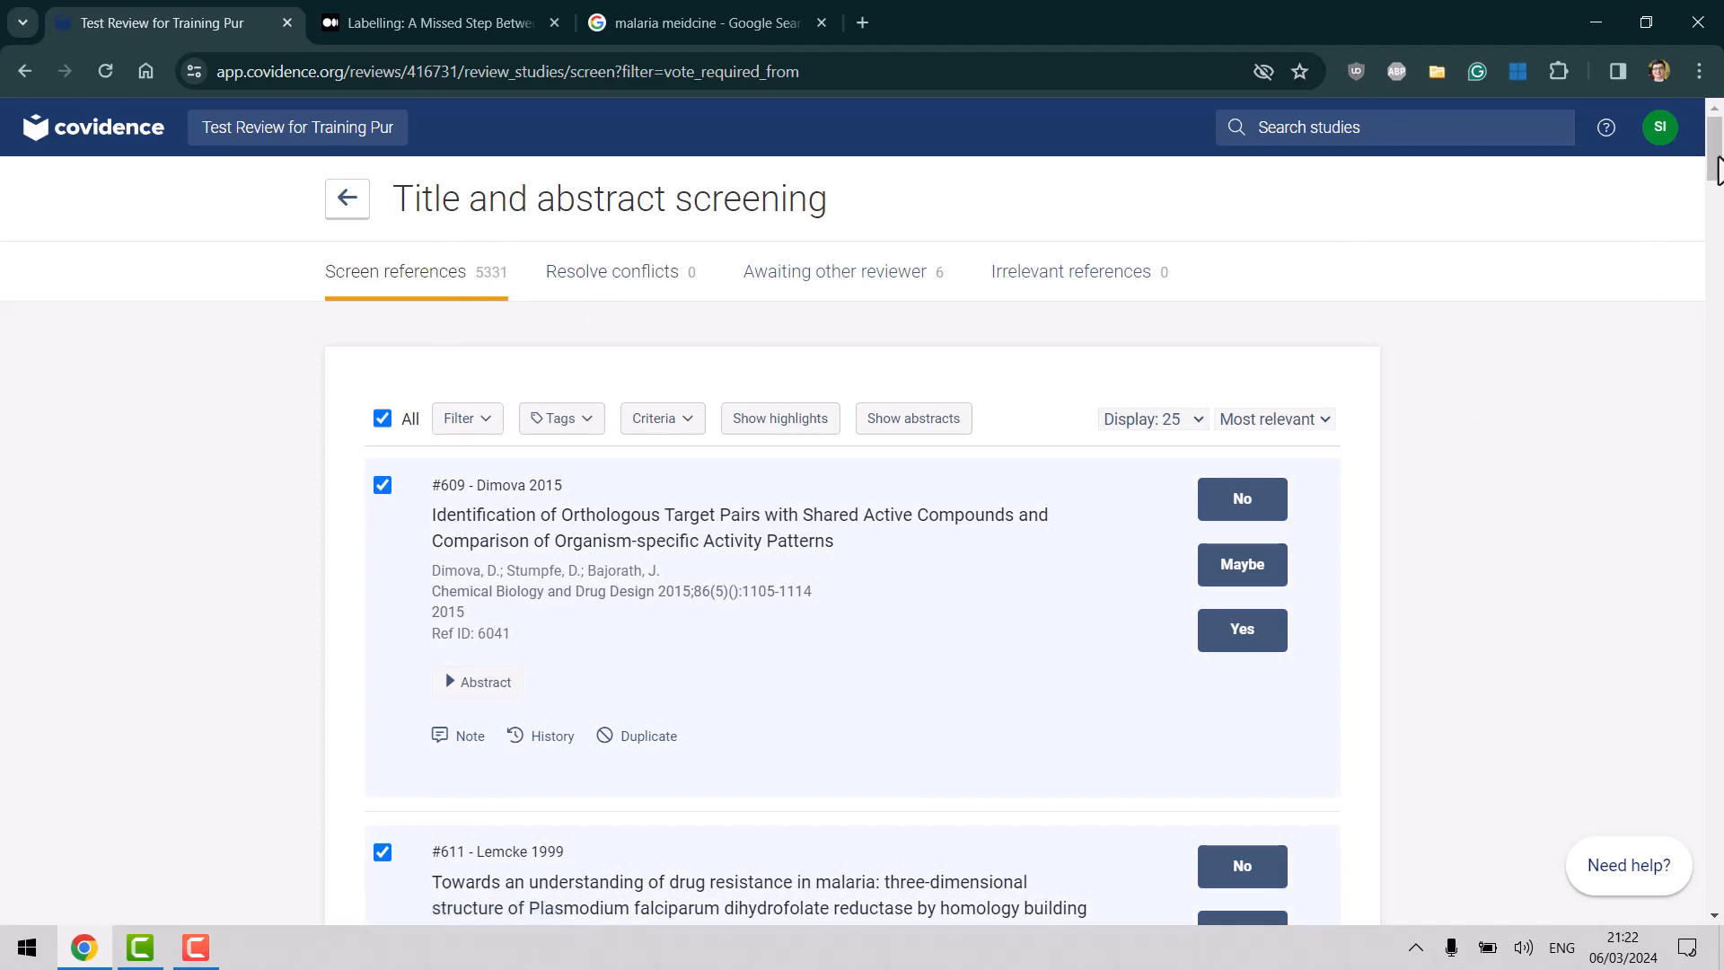
pyautogui.moveTo(1716, 164); pyautogui.dragTo(1716, 898)
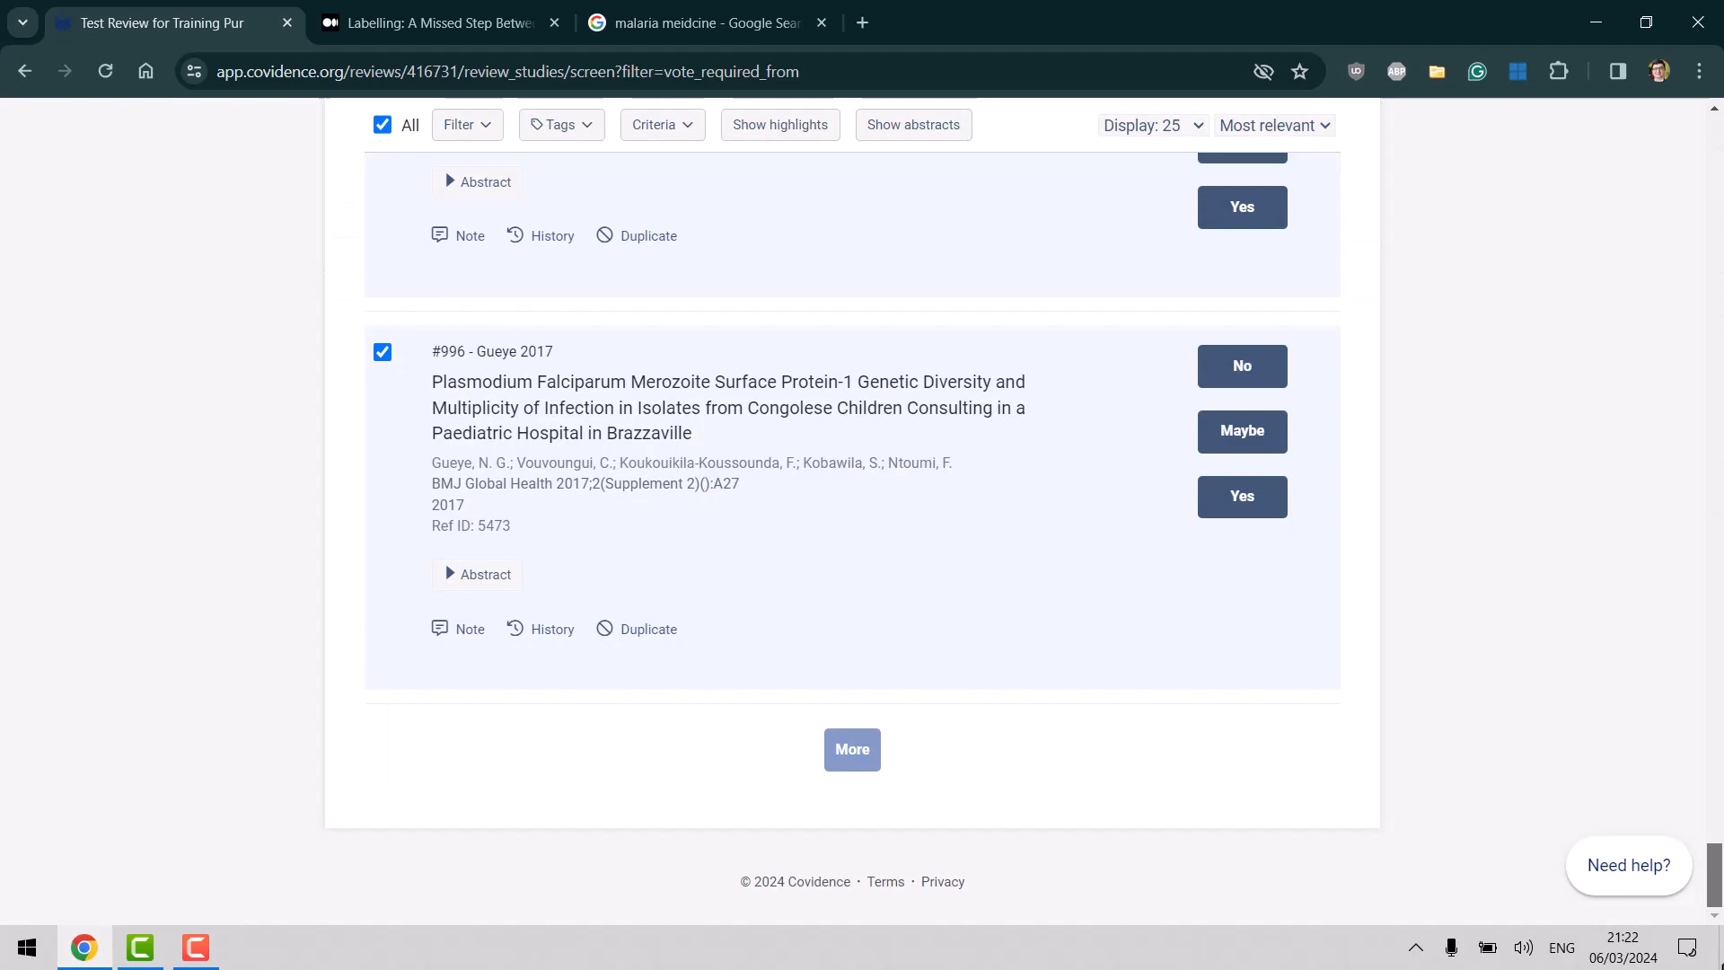
pyautogui.moveTo(1722, 965)
pyautogui.mouseDown()
pyautogui.moveTo(1717, 146)
pyautogui.moveTo(1722, 966)
pyautogui.mouseUp()
pyautogui.moveTo(1715, 876); pyautogui.dragTo(1715, 148)
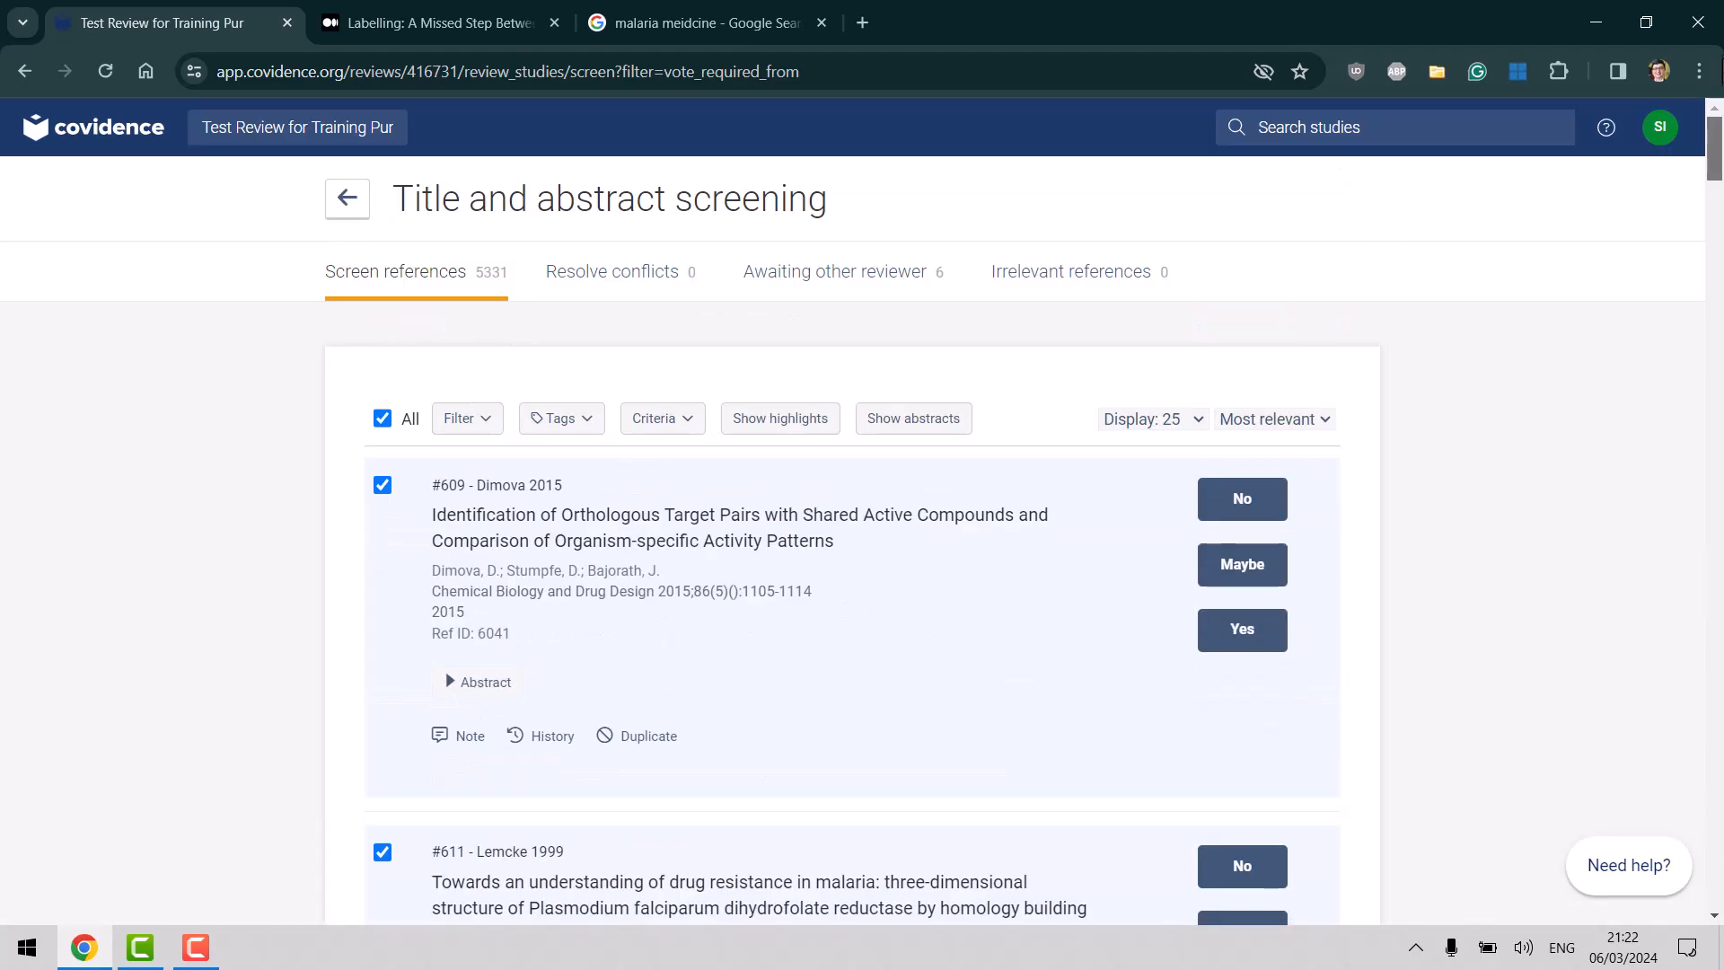
pyautogui.click(382, 420)
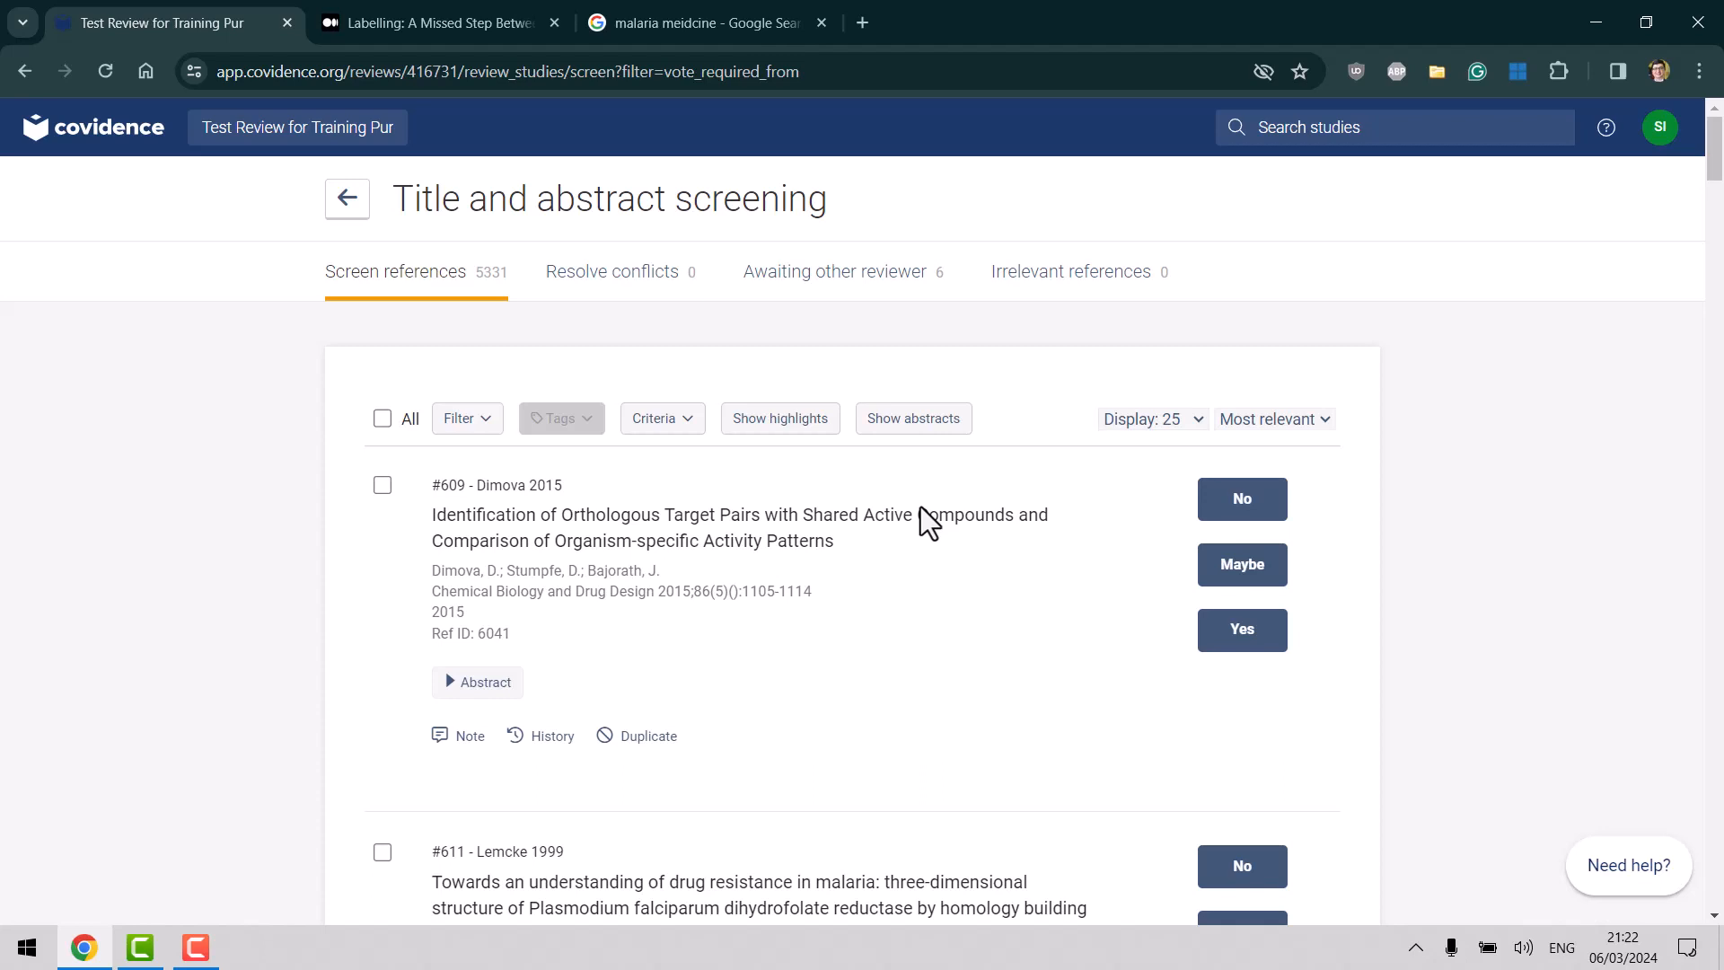
# Show abstracts under every study and keep the list at 25 studies per page.
pyautogui.click(913, 437)
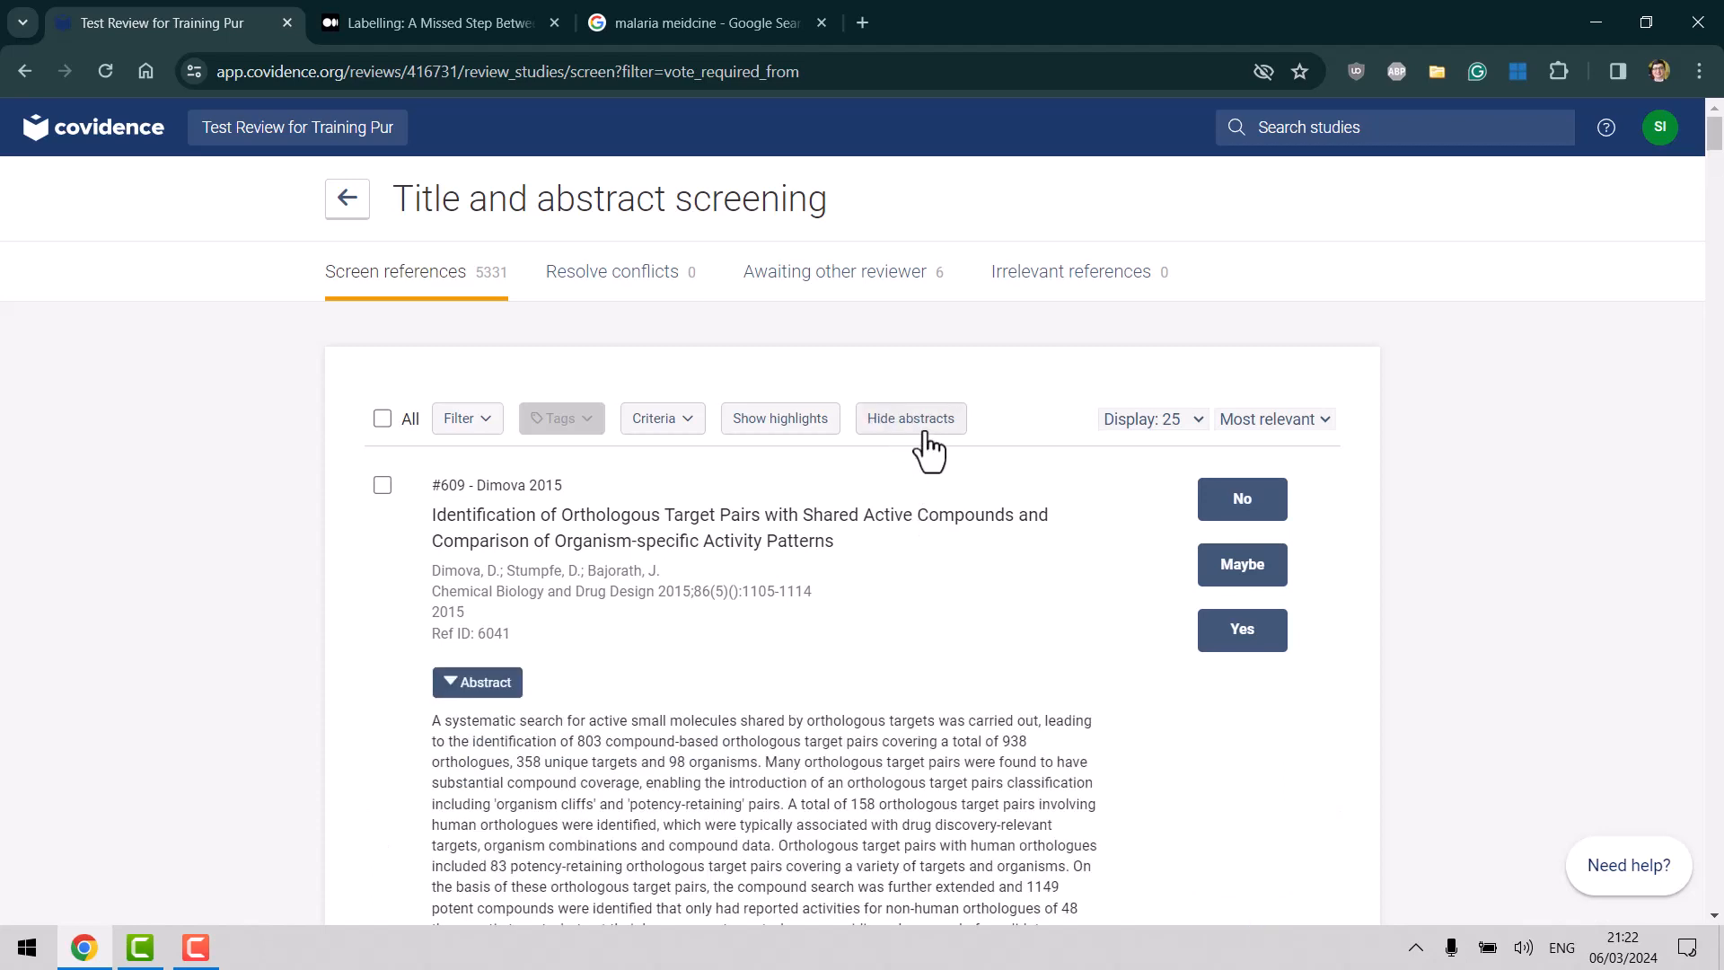
pyautogui.click(1183, 418)
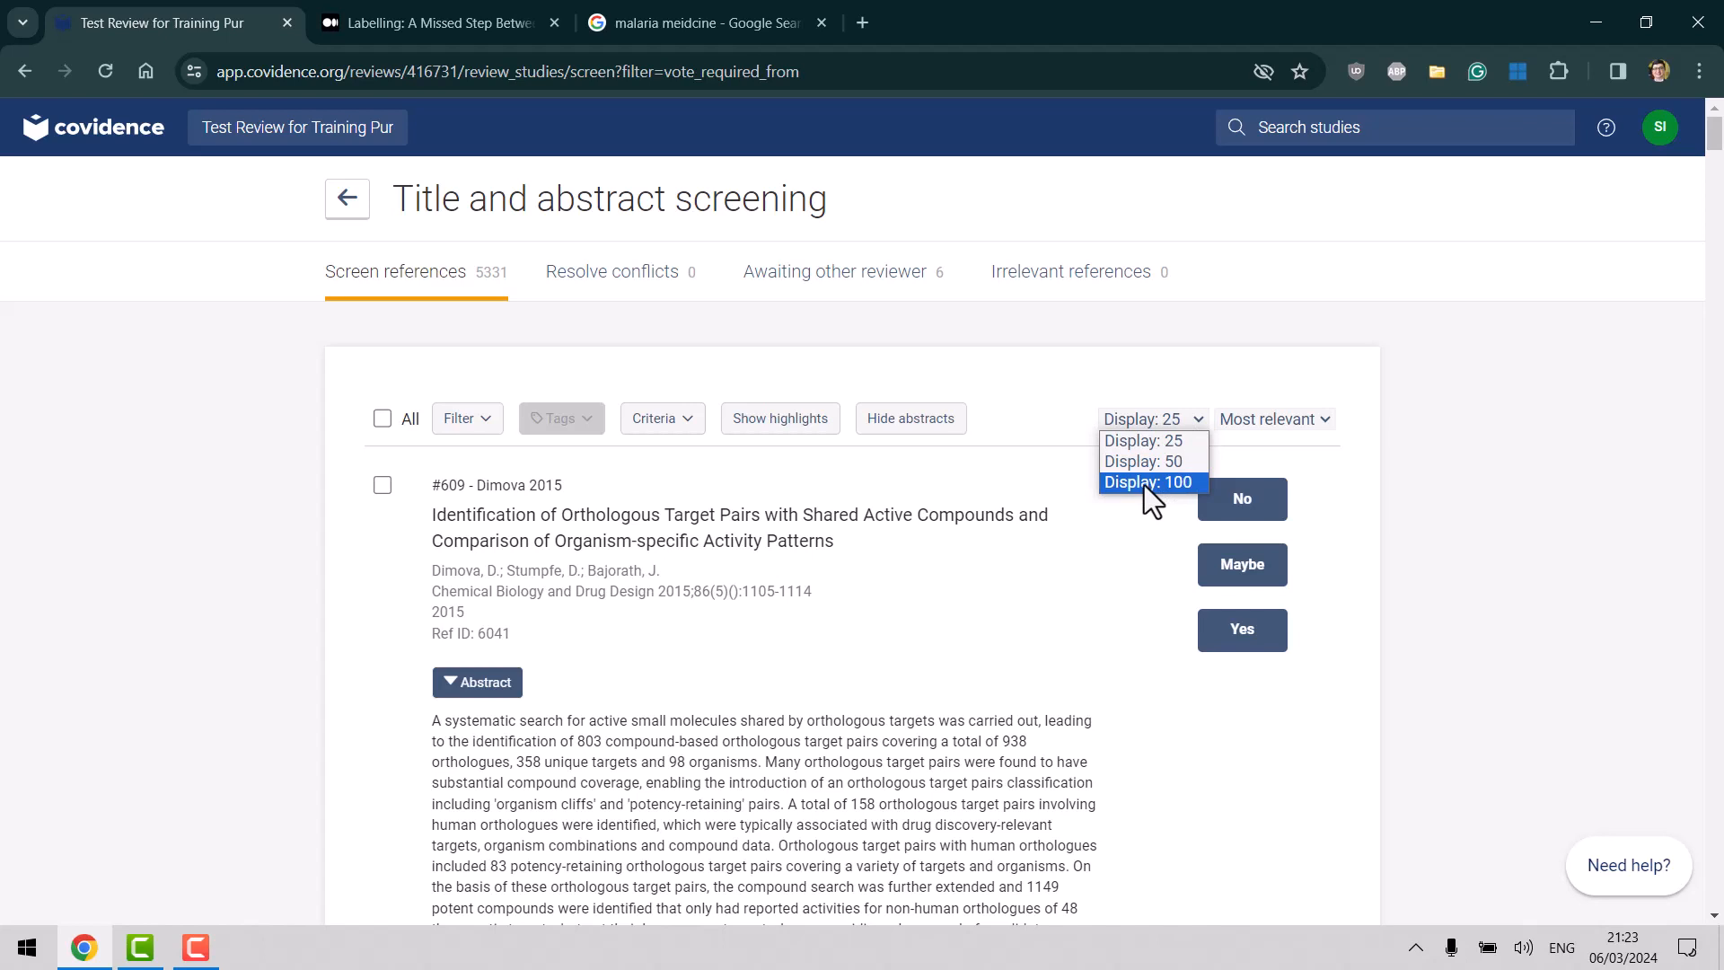
pyautogui.click(1138, 375)
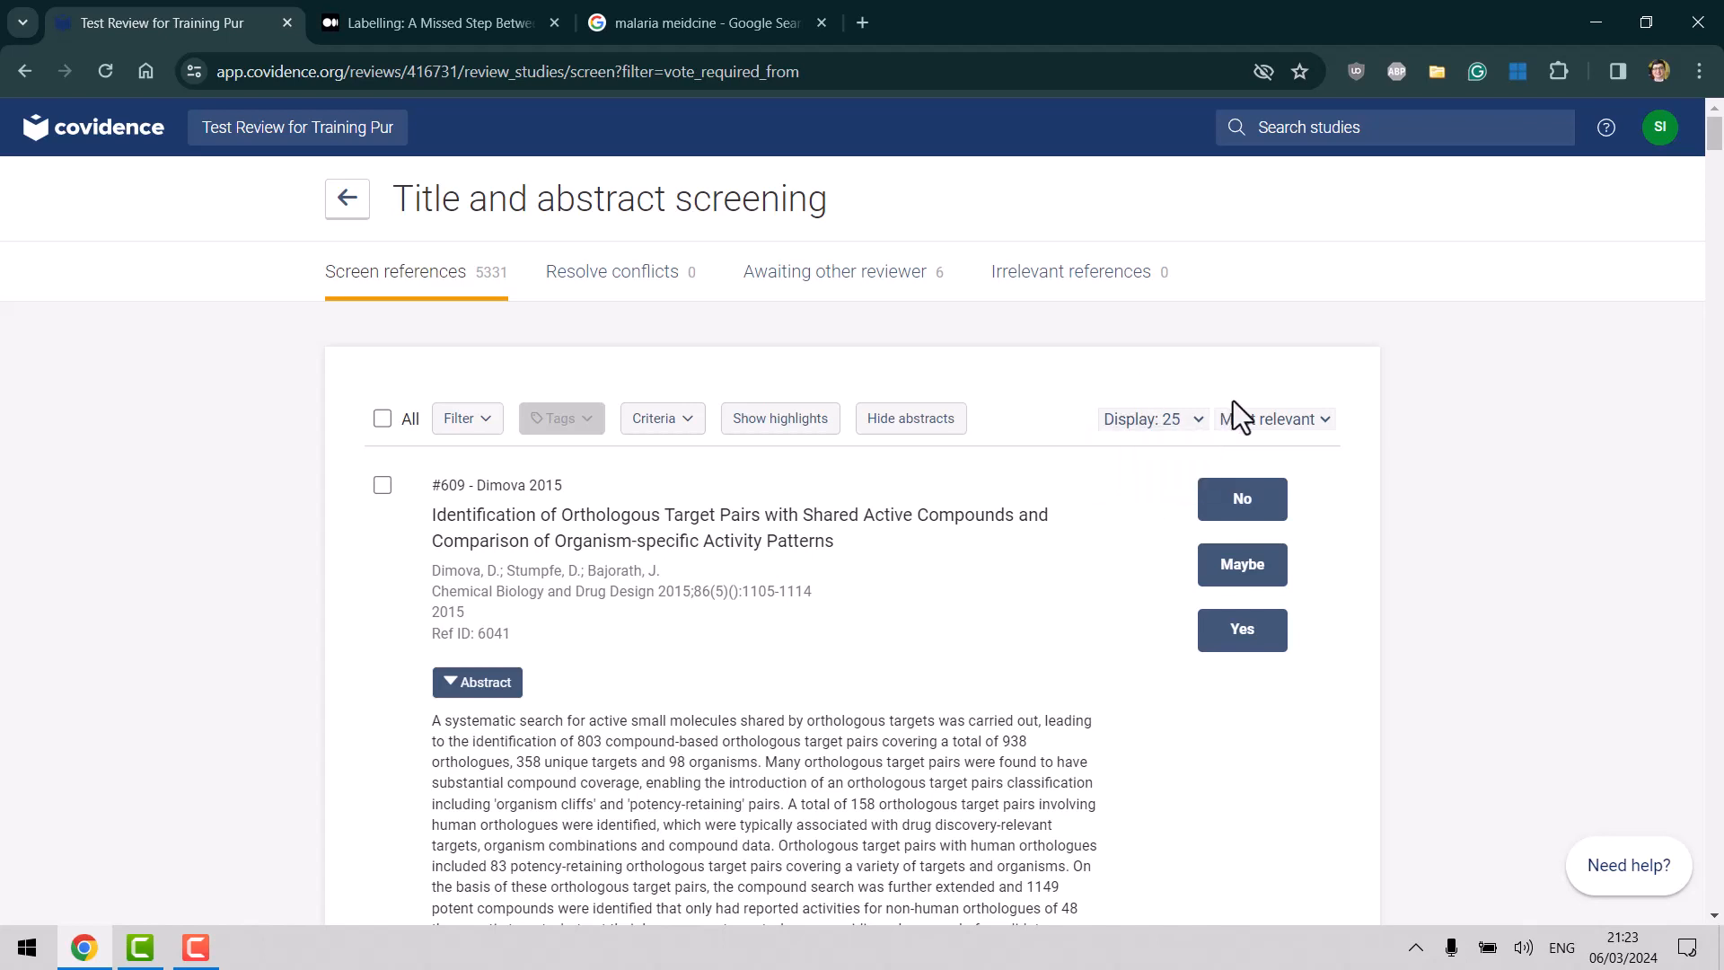
pyautogui.click(1286, 423)
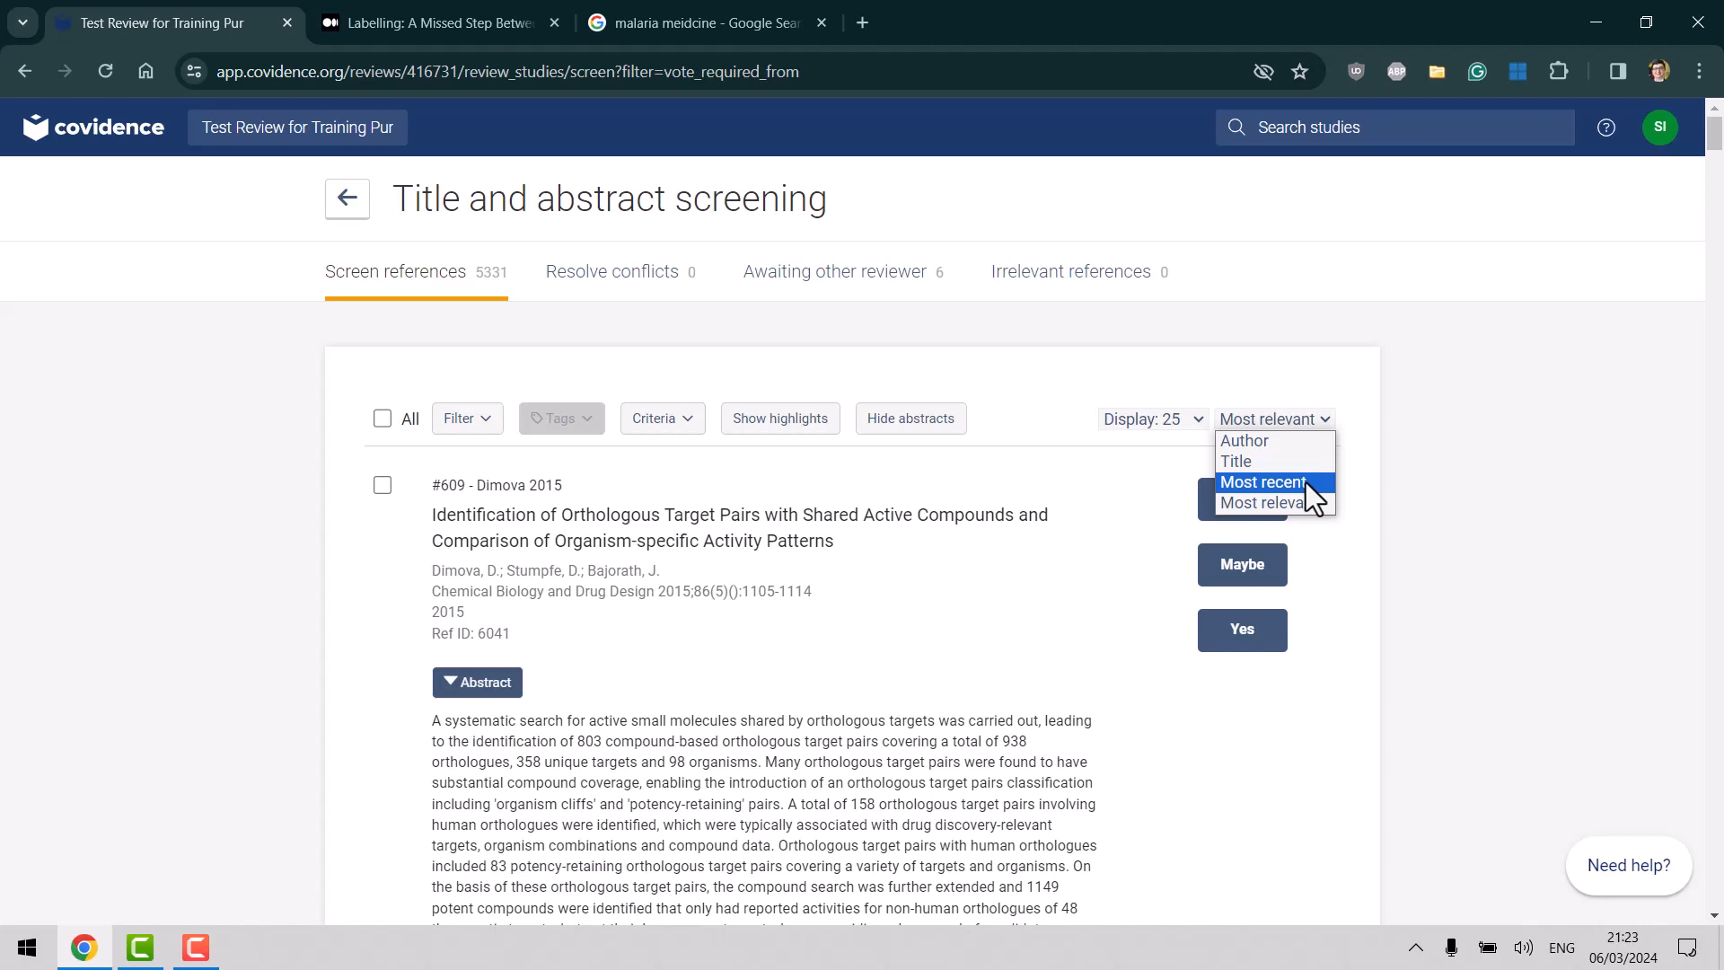
# Sort the list by Author, then Title, and finally Most recent.
pyautogui.click(1253, 442)
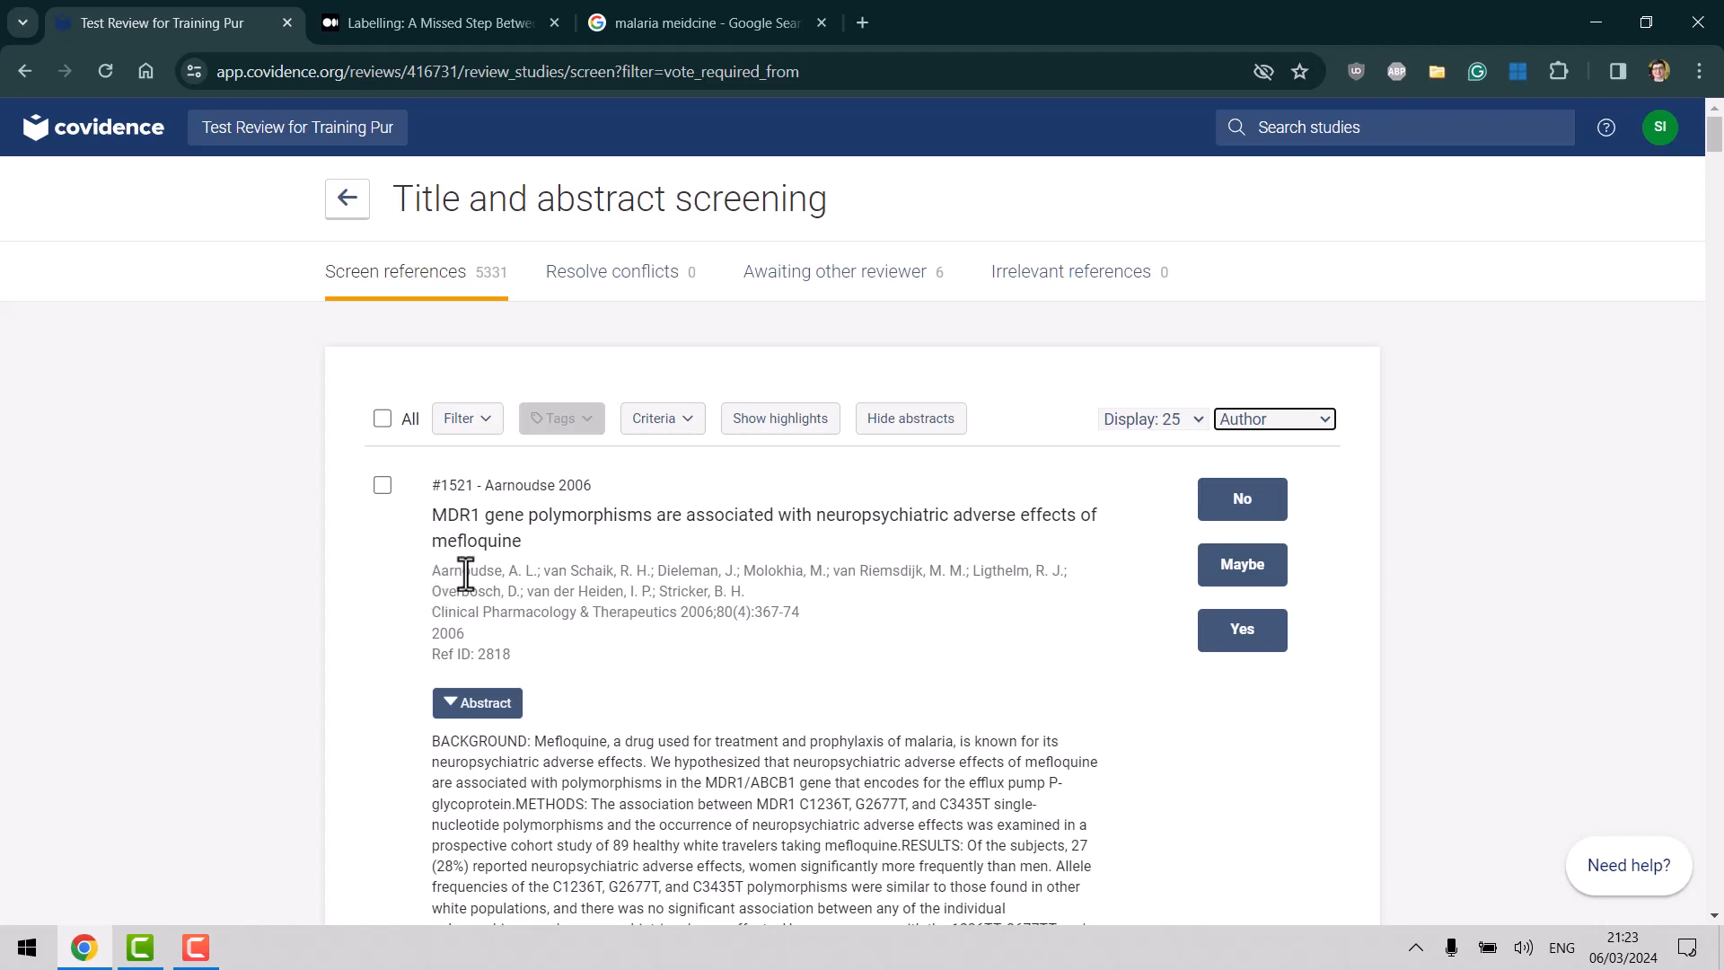
pyautogui.click(1280, 423)
pyautogui.click(1263, 466)
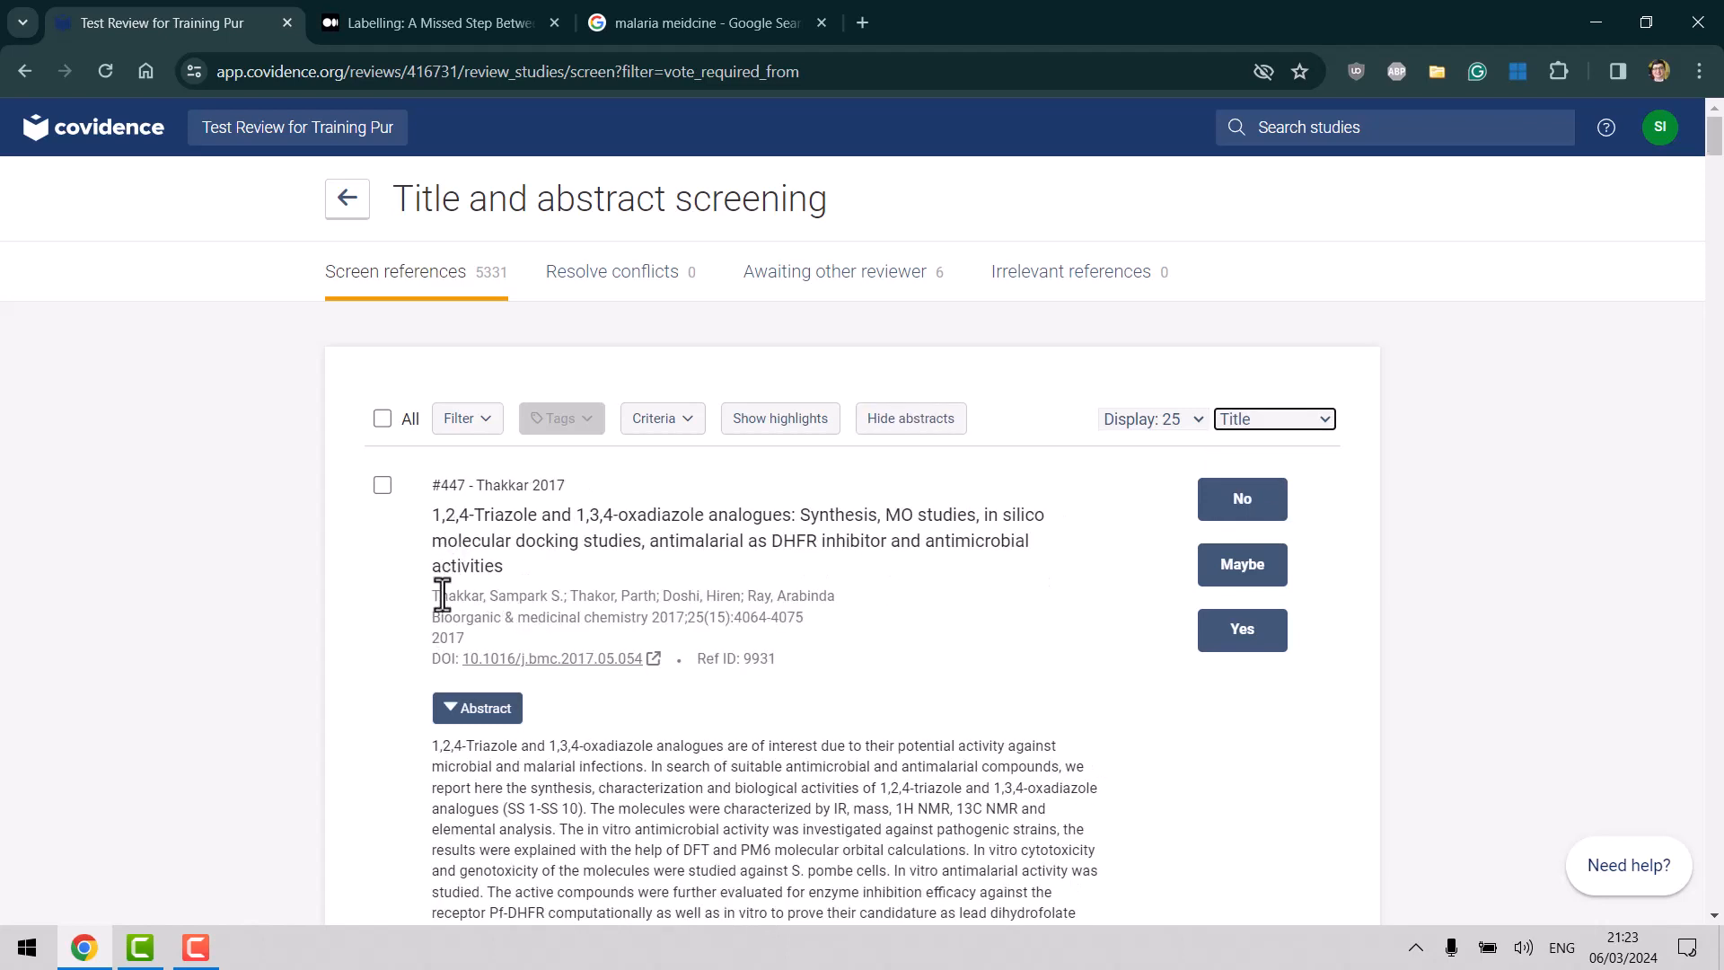
pyautogui.click(1322, 424)
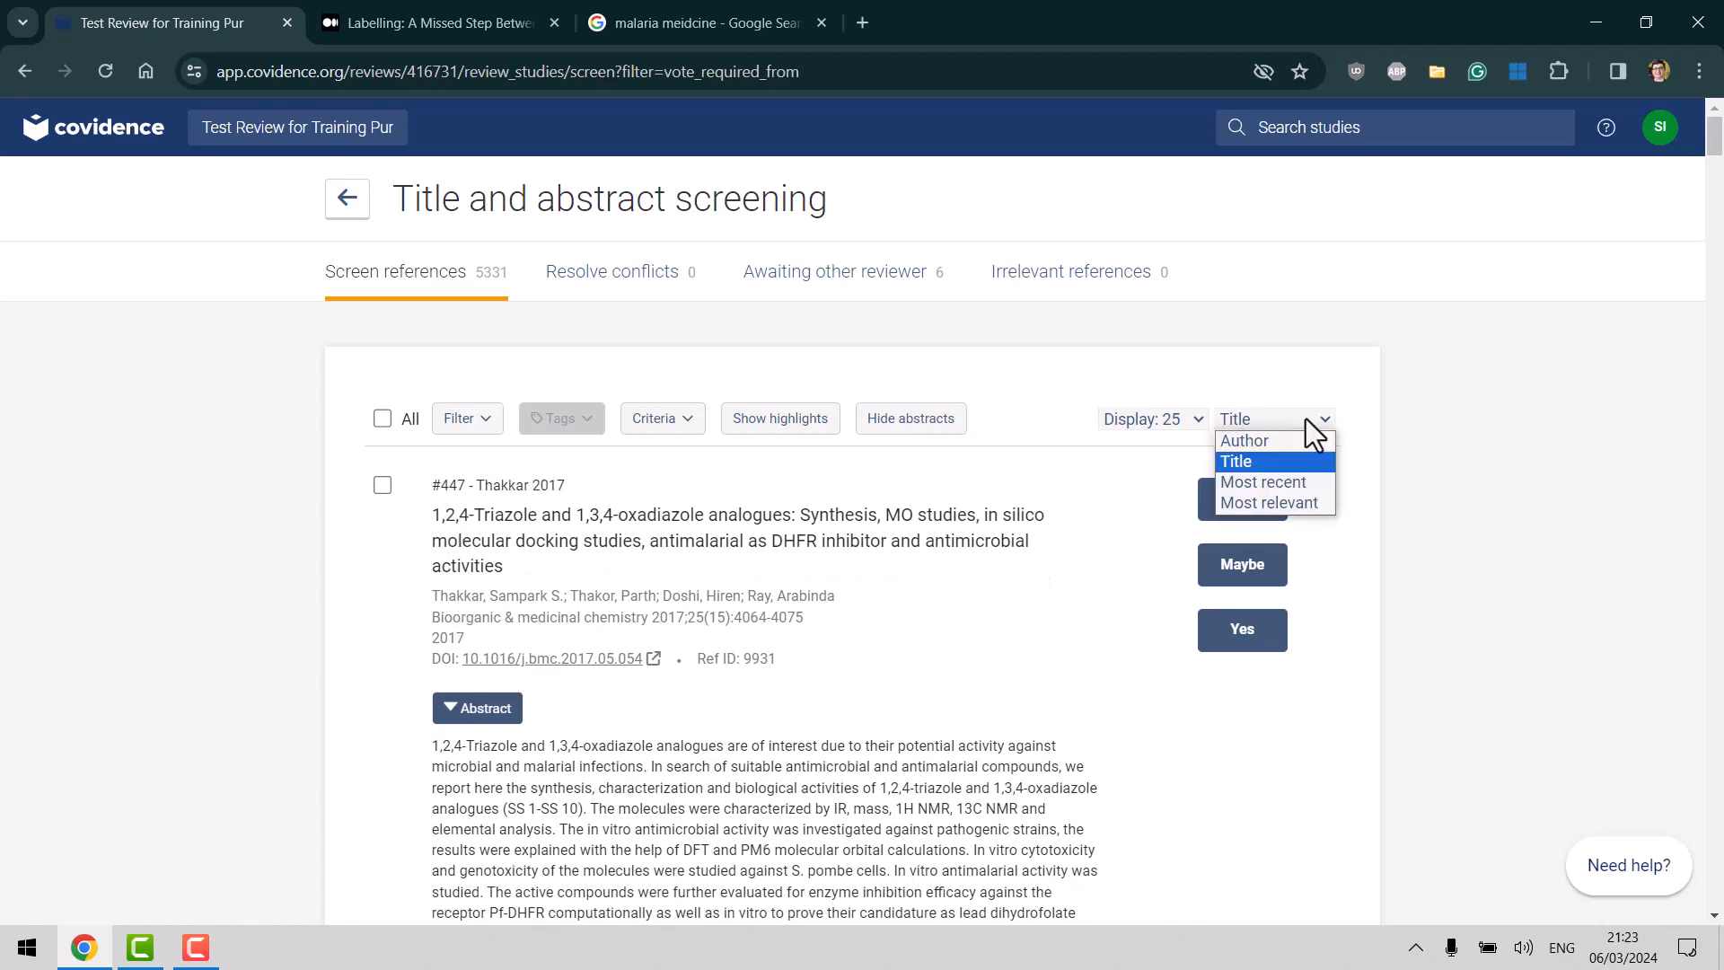
pyautogui.click(1268, 490)
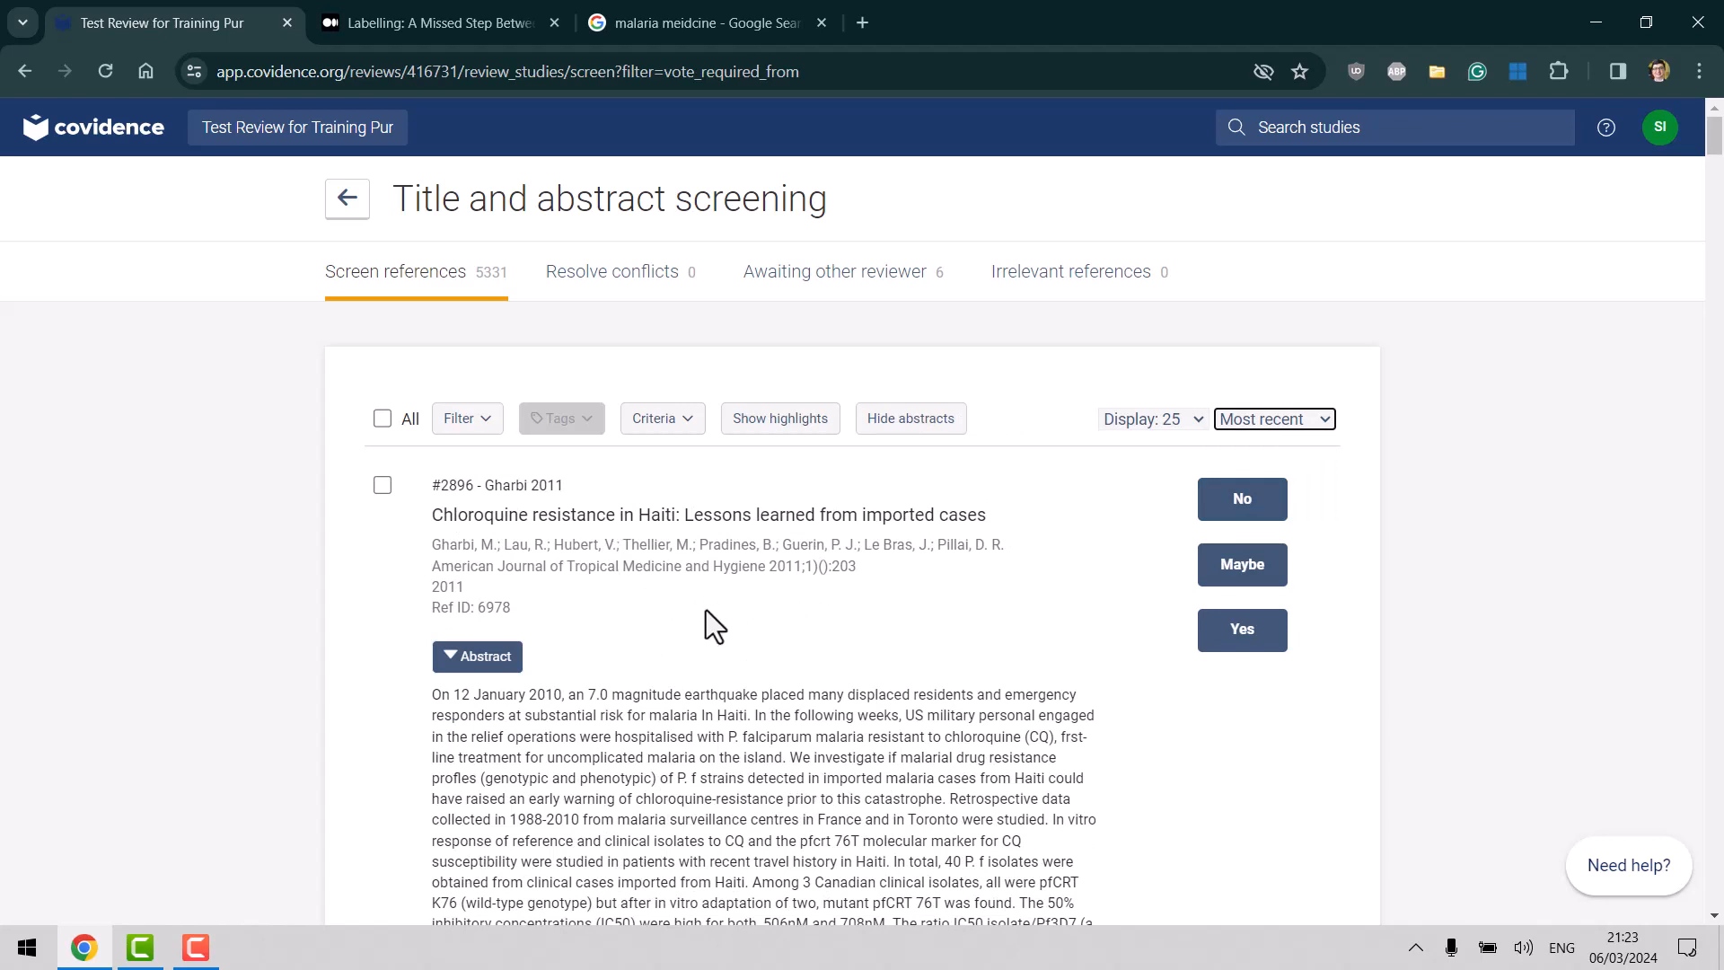
# Scroll the most-recent list, noting publication years for #2896 (2011), #2637 (2011), #5337 (2001).
pyautogui.doubleClick(784, 567)
pyautogui.scroll(-8, 784, 570)
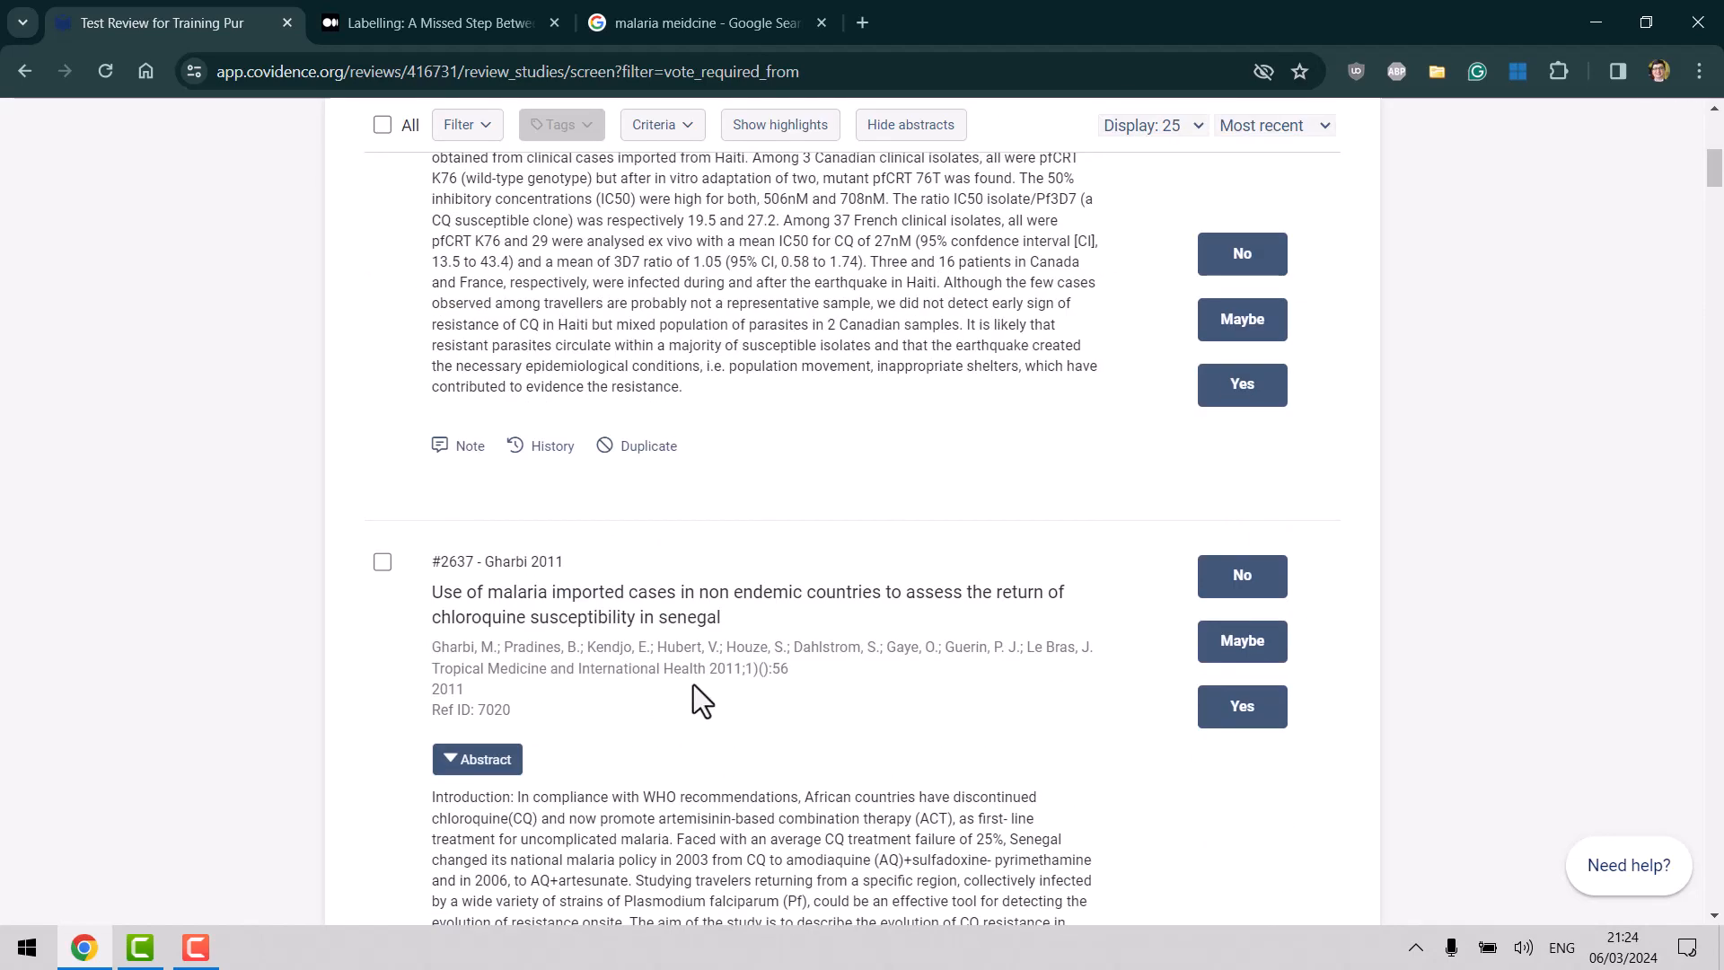
pyautogui.doubleClick(732, 668)
pyautogui.scroll(-8, 732, 668)
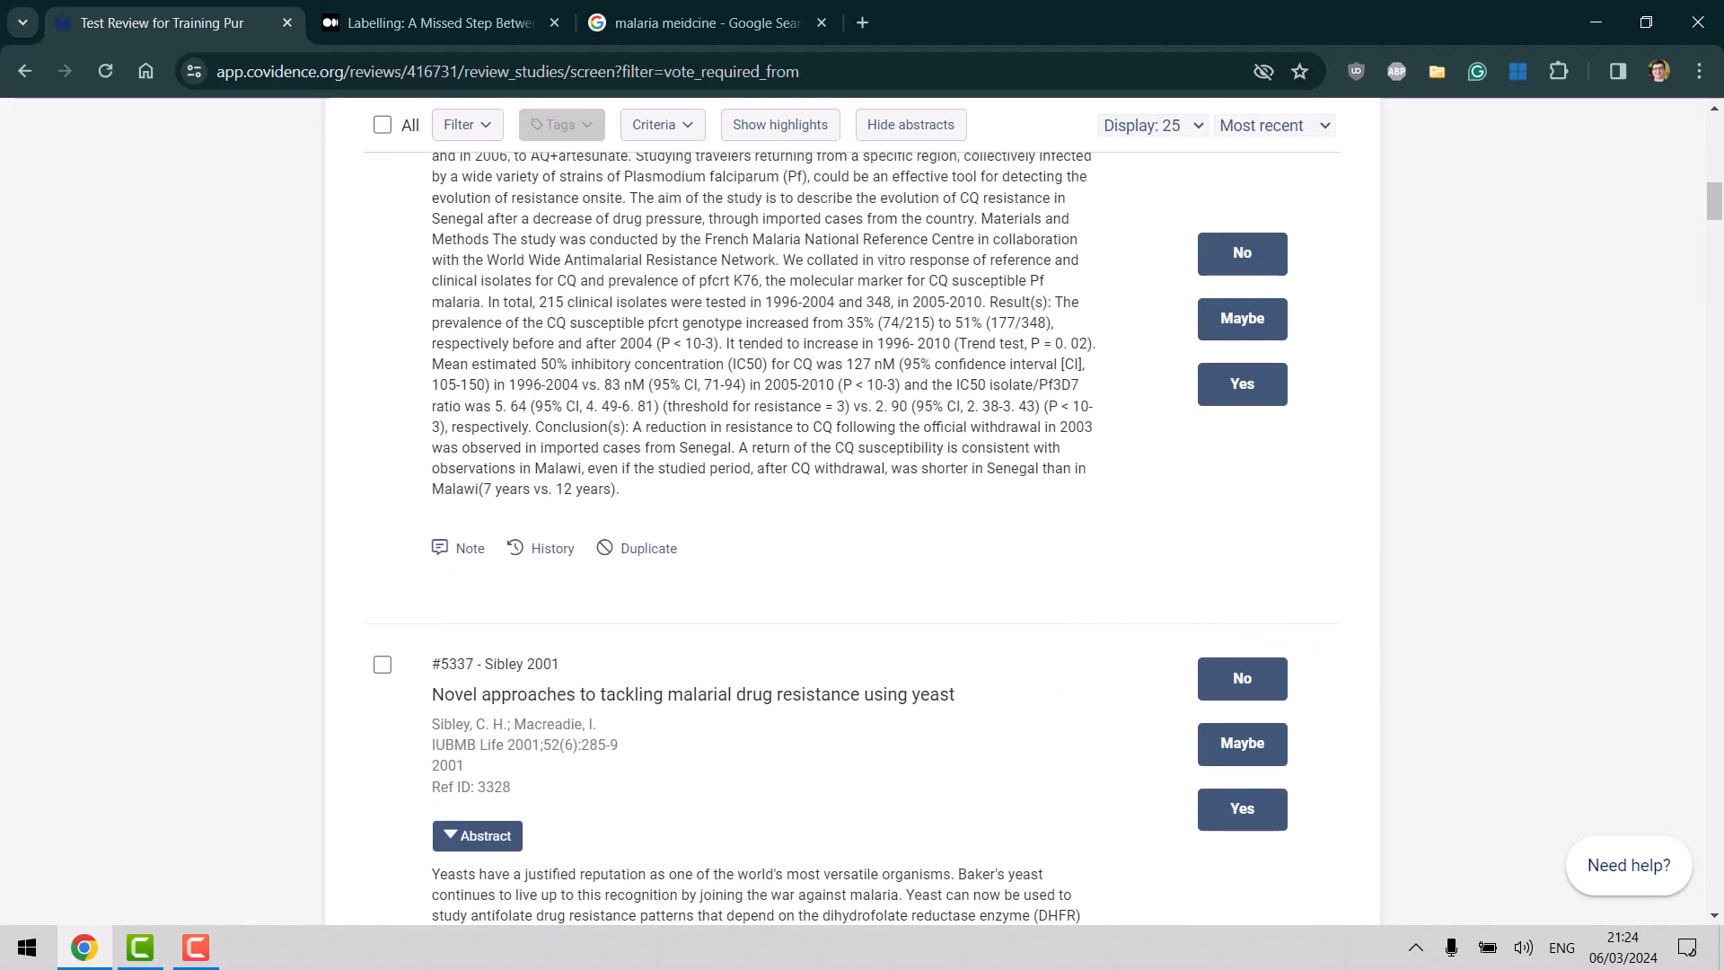
pyautogui.doubleClick(522, 745)
pyautogui.scroll(-8, 1722, 648)
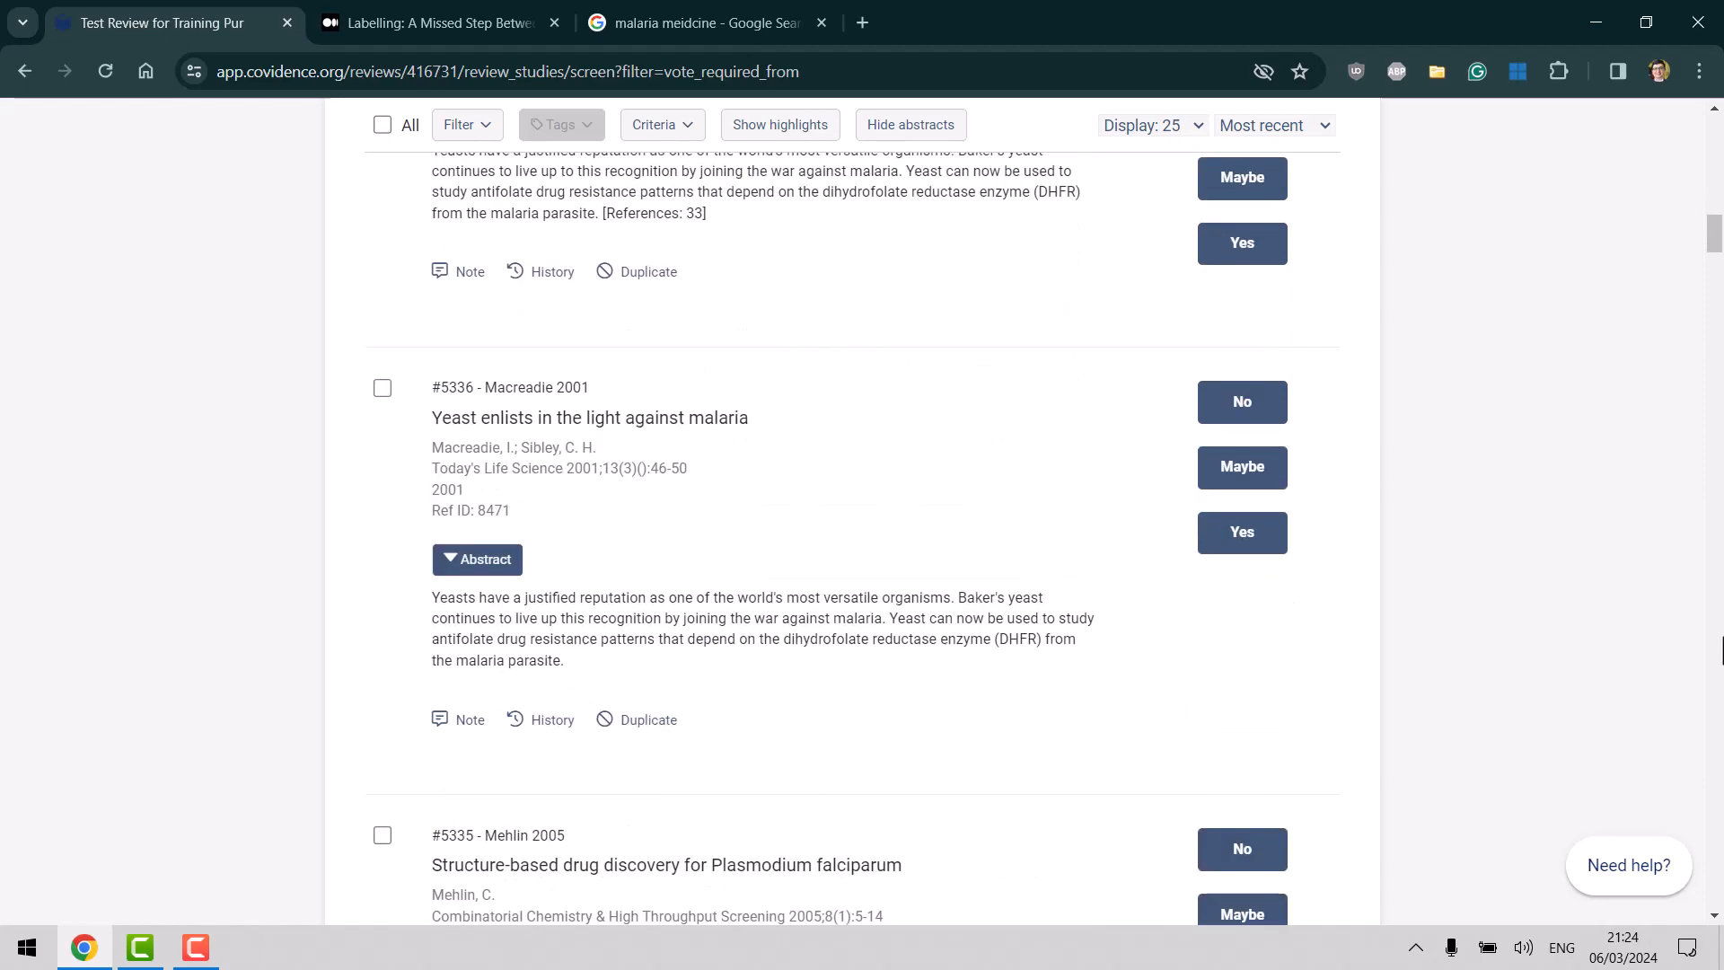
pyautogui.moveTo(1714, 235); pyautogui.dragTo(1715, 126)
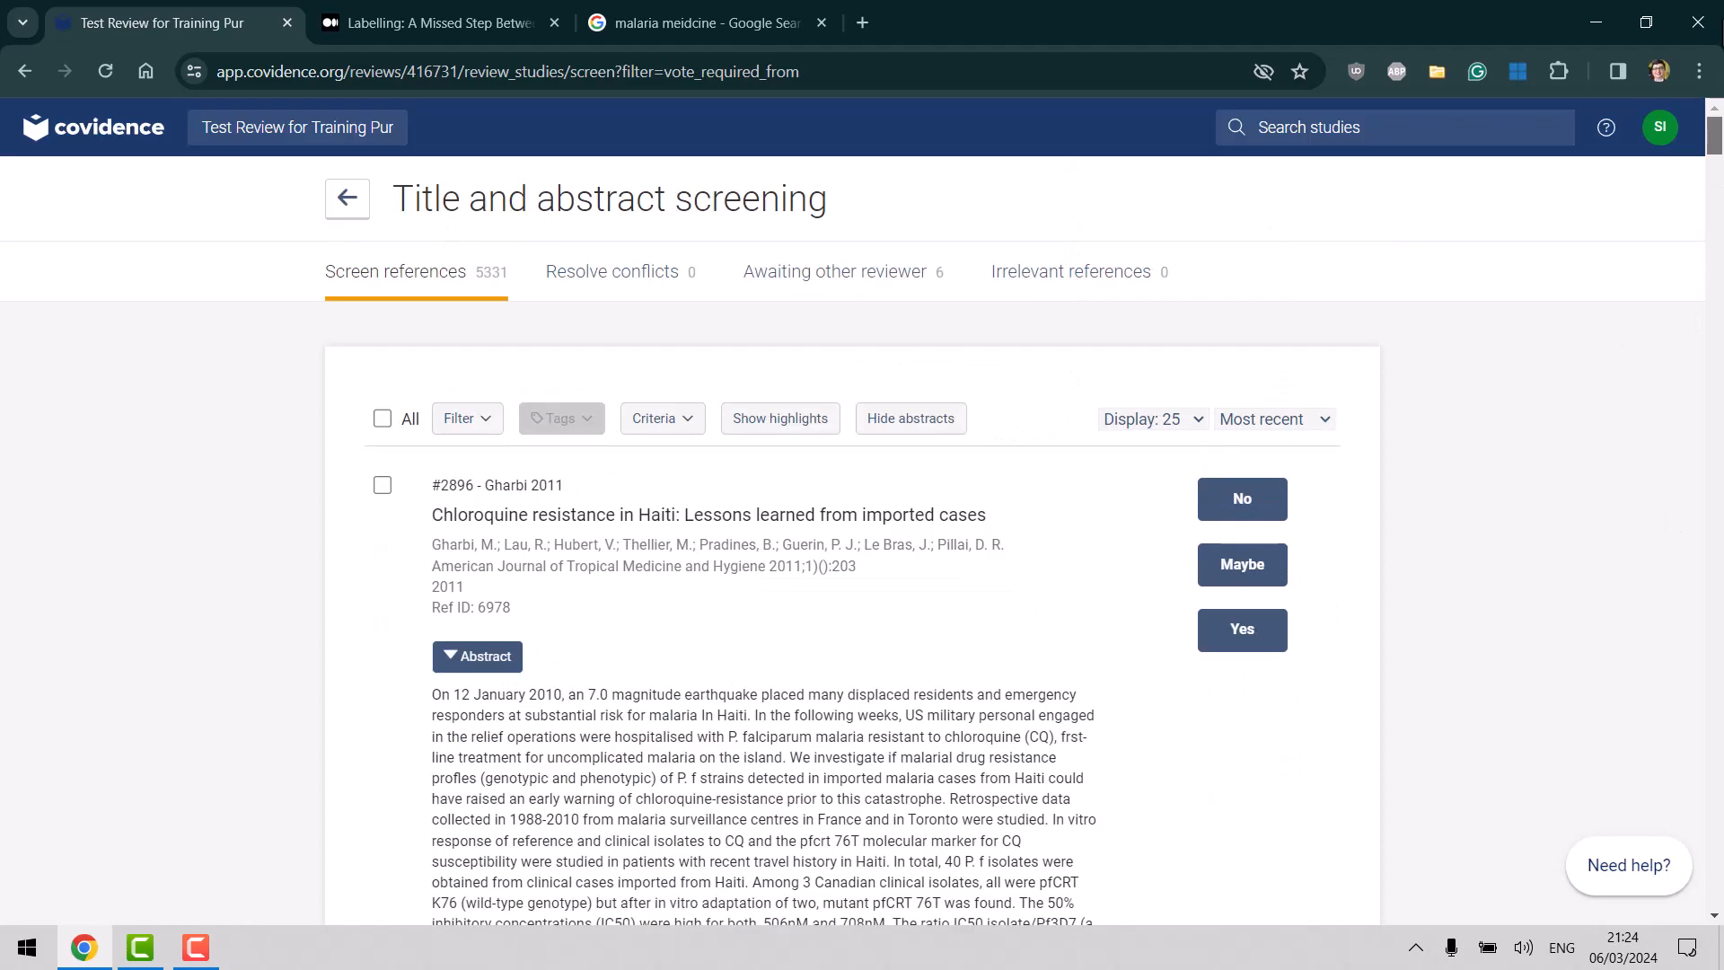
pyautogui.click(1318, 422)
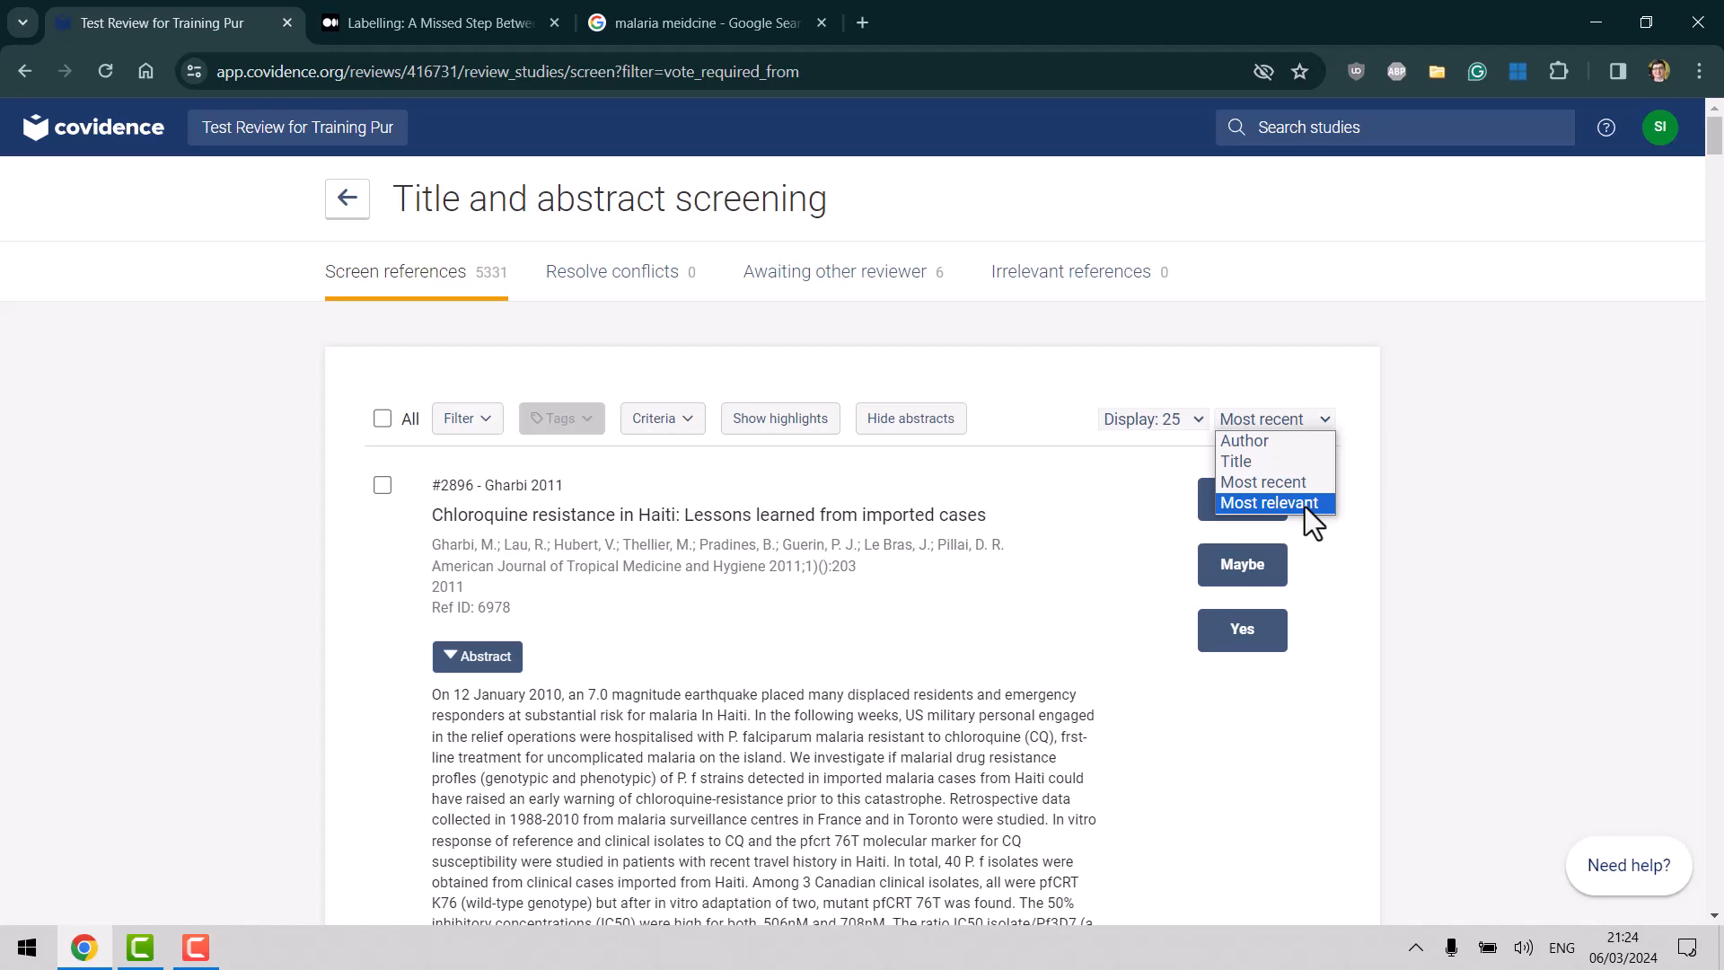
# Sort by Most relevant and vote Yes on studies #781, #1051 and #1058.
pyautogui.click(1306, 503)
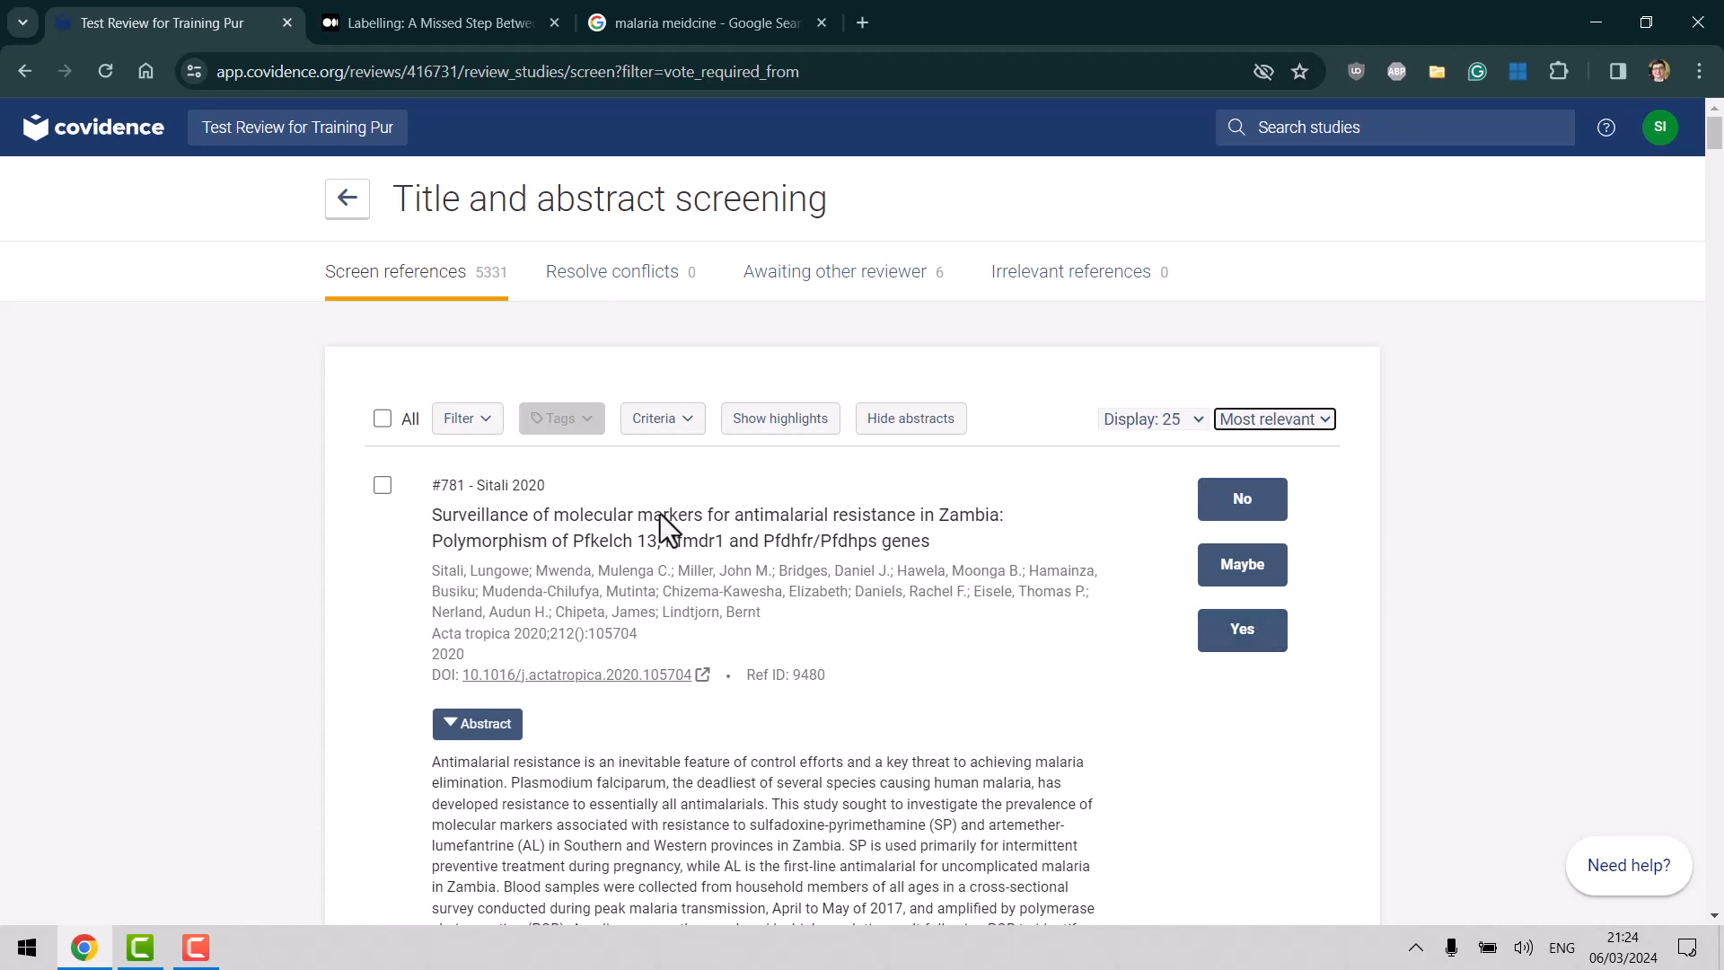
pyautogui.click(1244, 637)
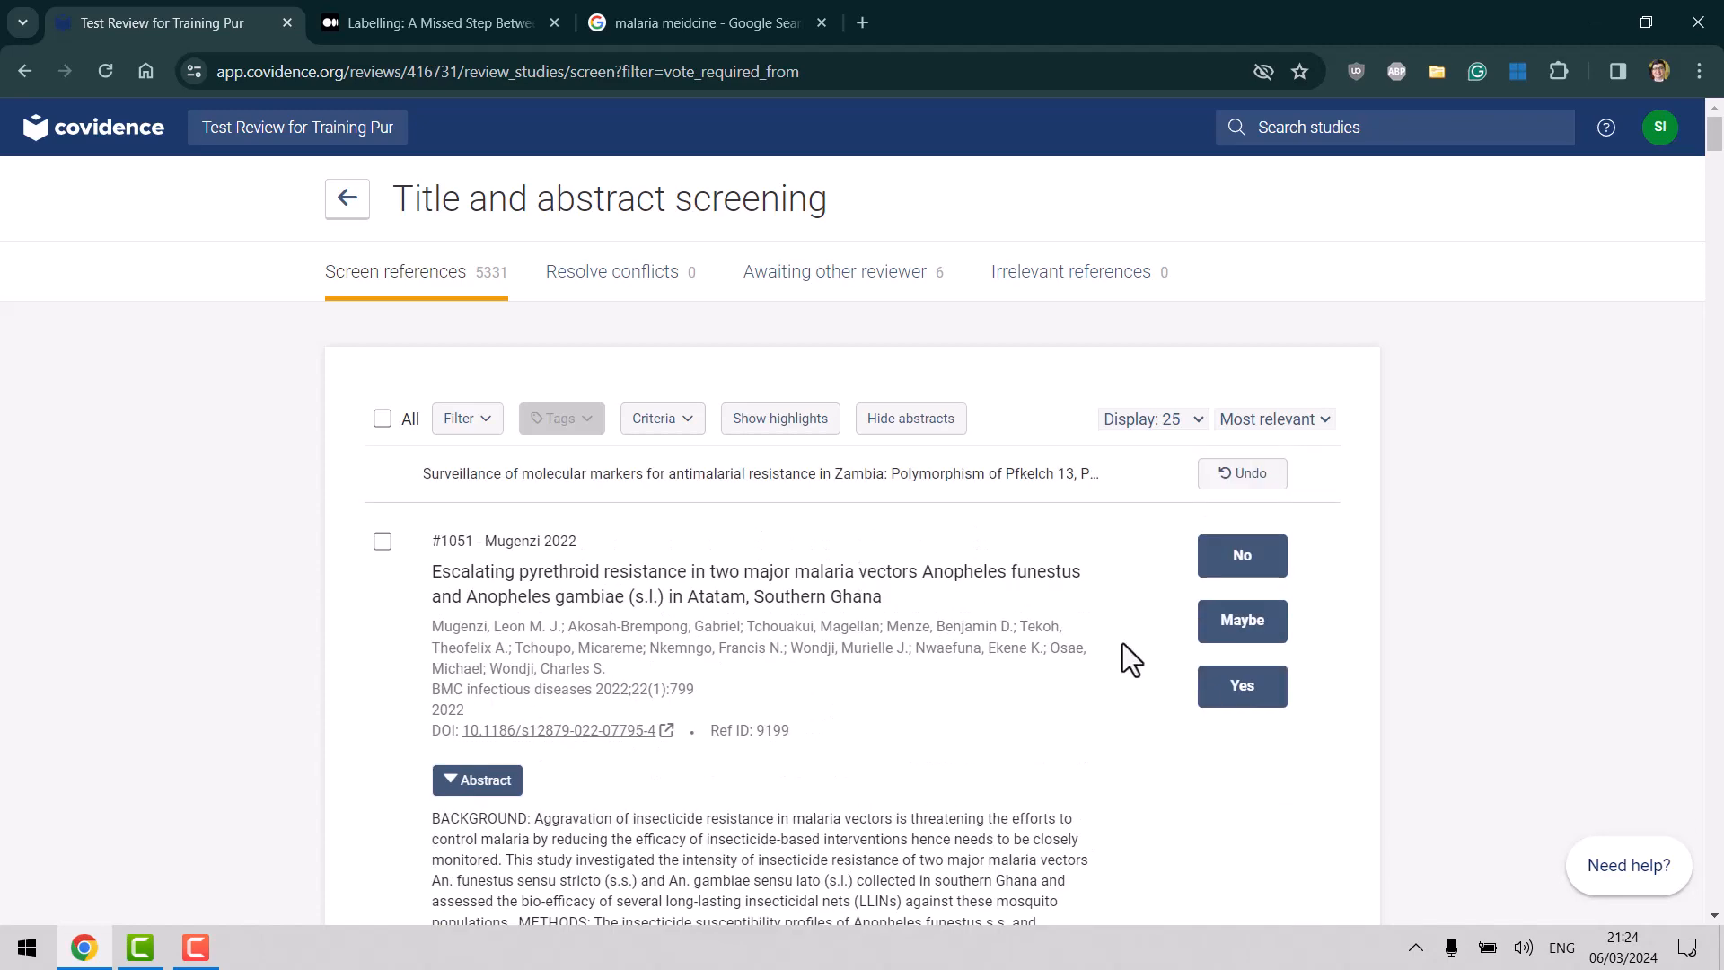
pyautogui.click(1242, 687)
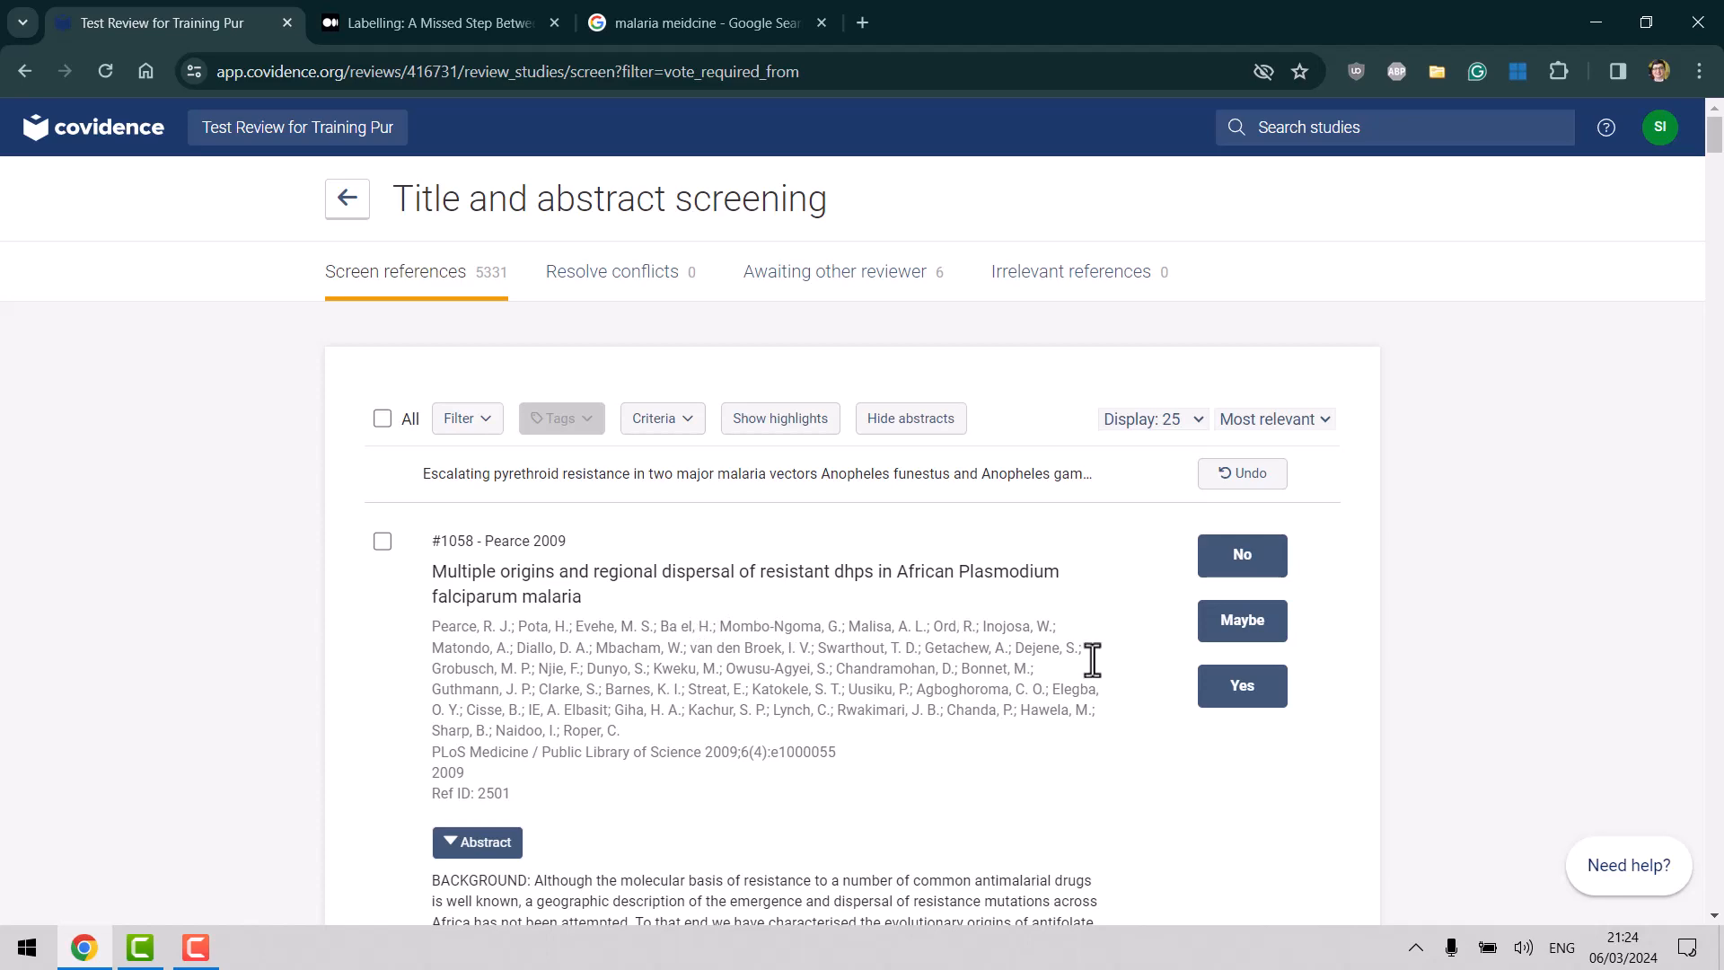
pyautogui.click(1237, 701)
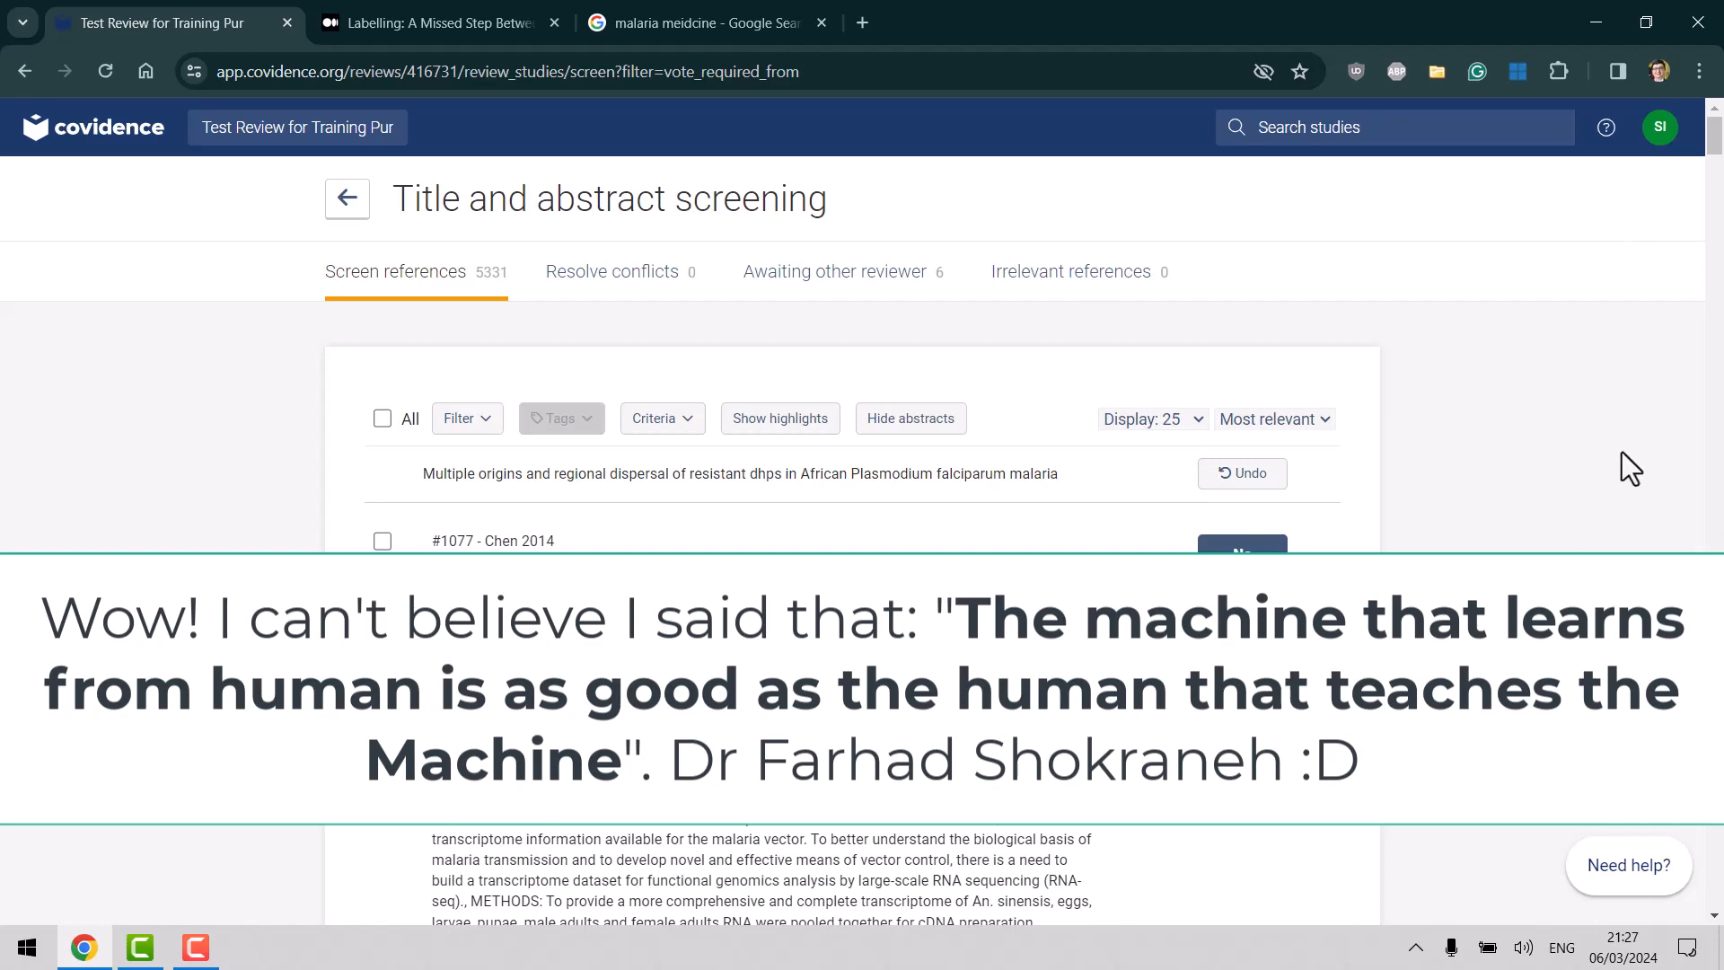
# Go back to the Review Summary and confirm 9 studies screened with 5328 remaining.
pyautogui.scroll(-3, 1622, 451)
pyautogui.scroll(-6, 1616, 460)
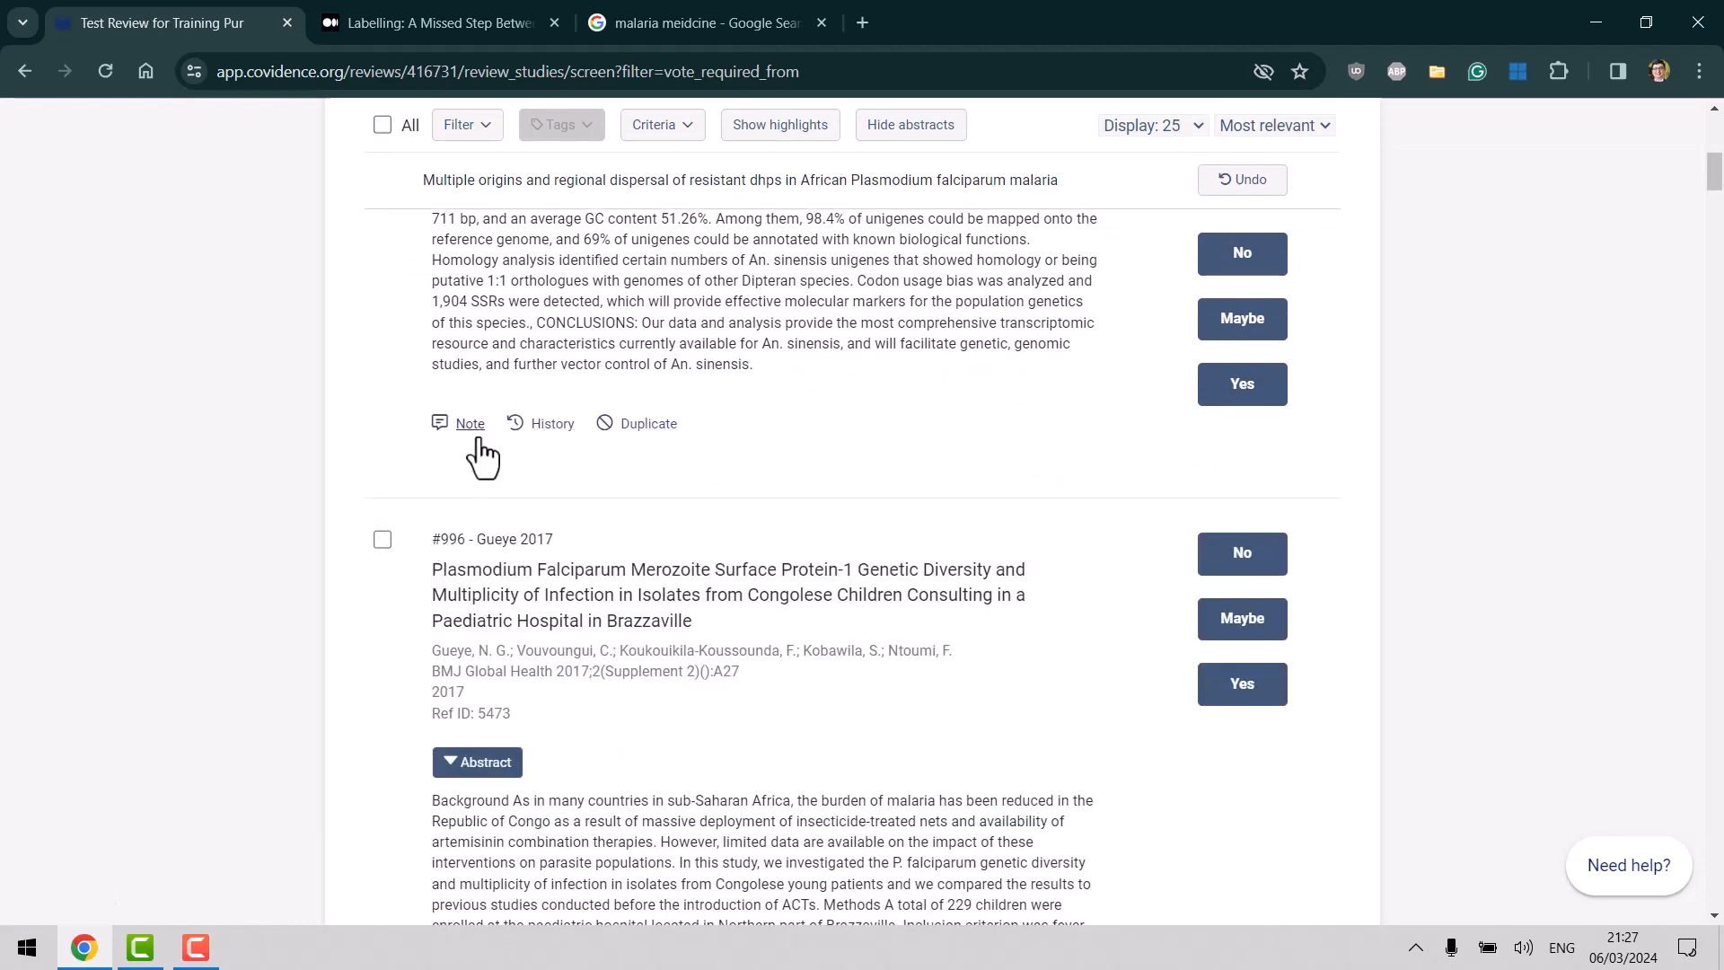
pyautogui.moveTo(1715, 179); pyautogui.dragTo(1703, 27)
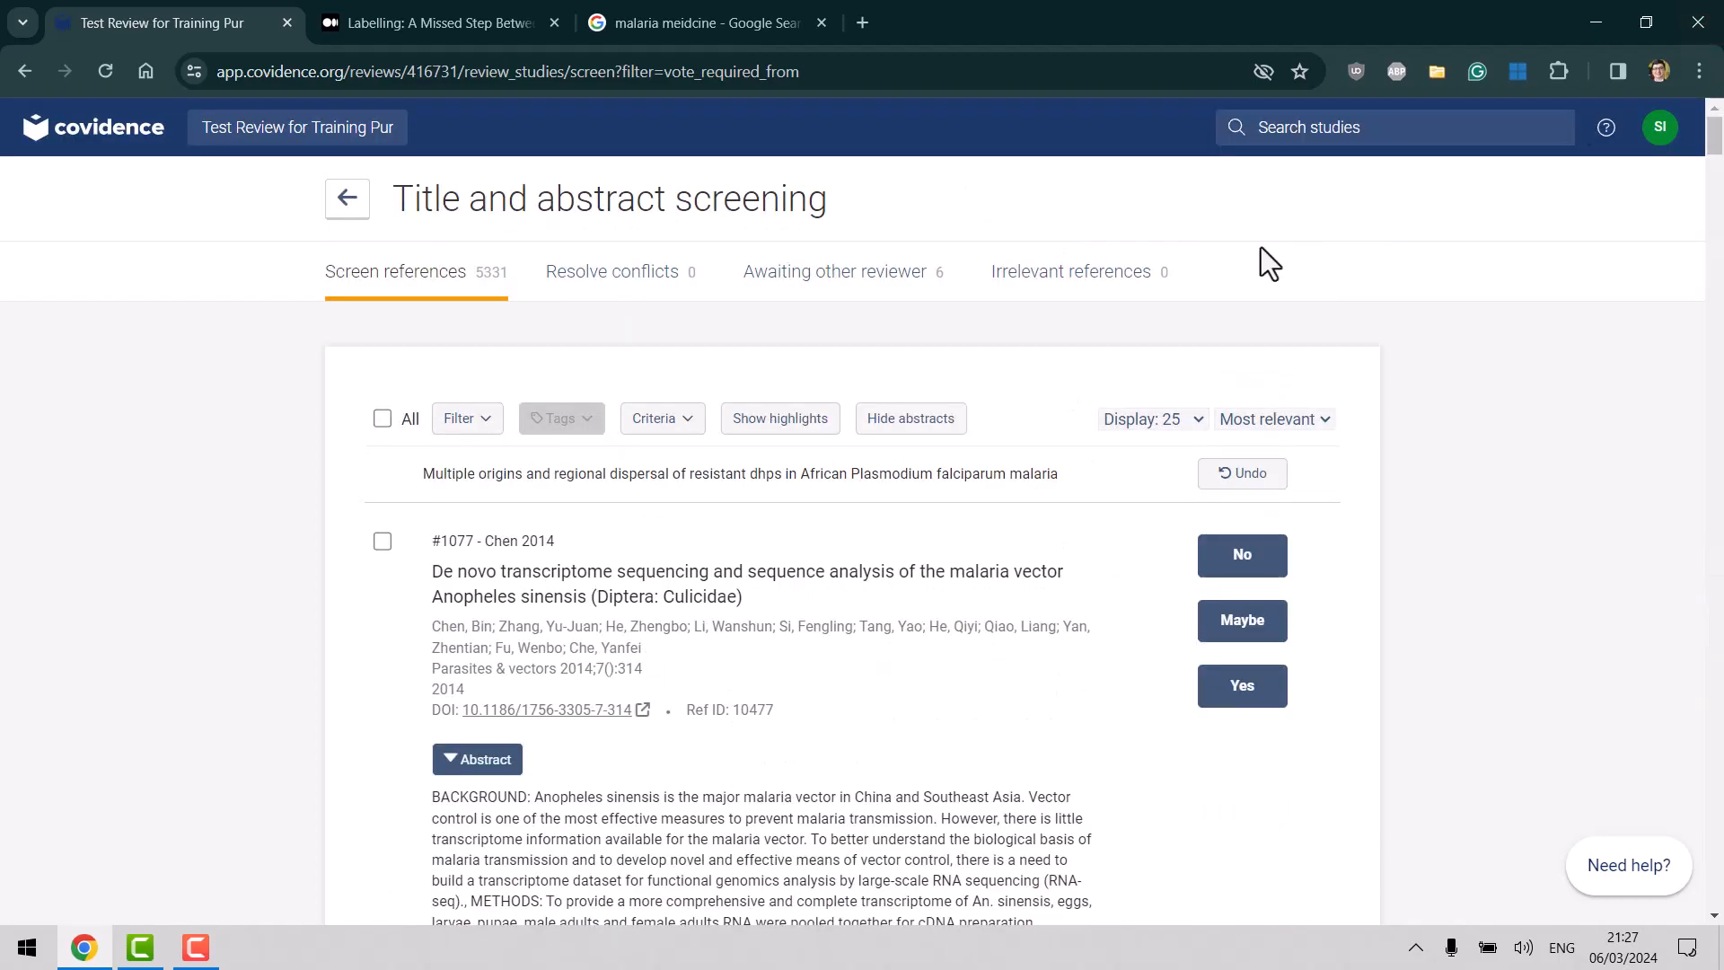
pyautogui.click(349, 209)
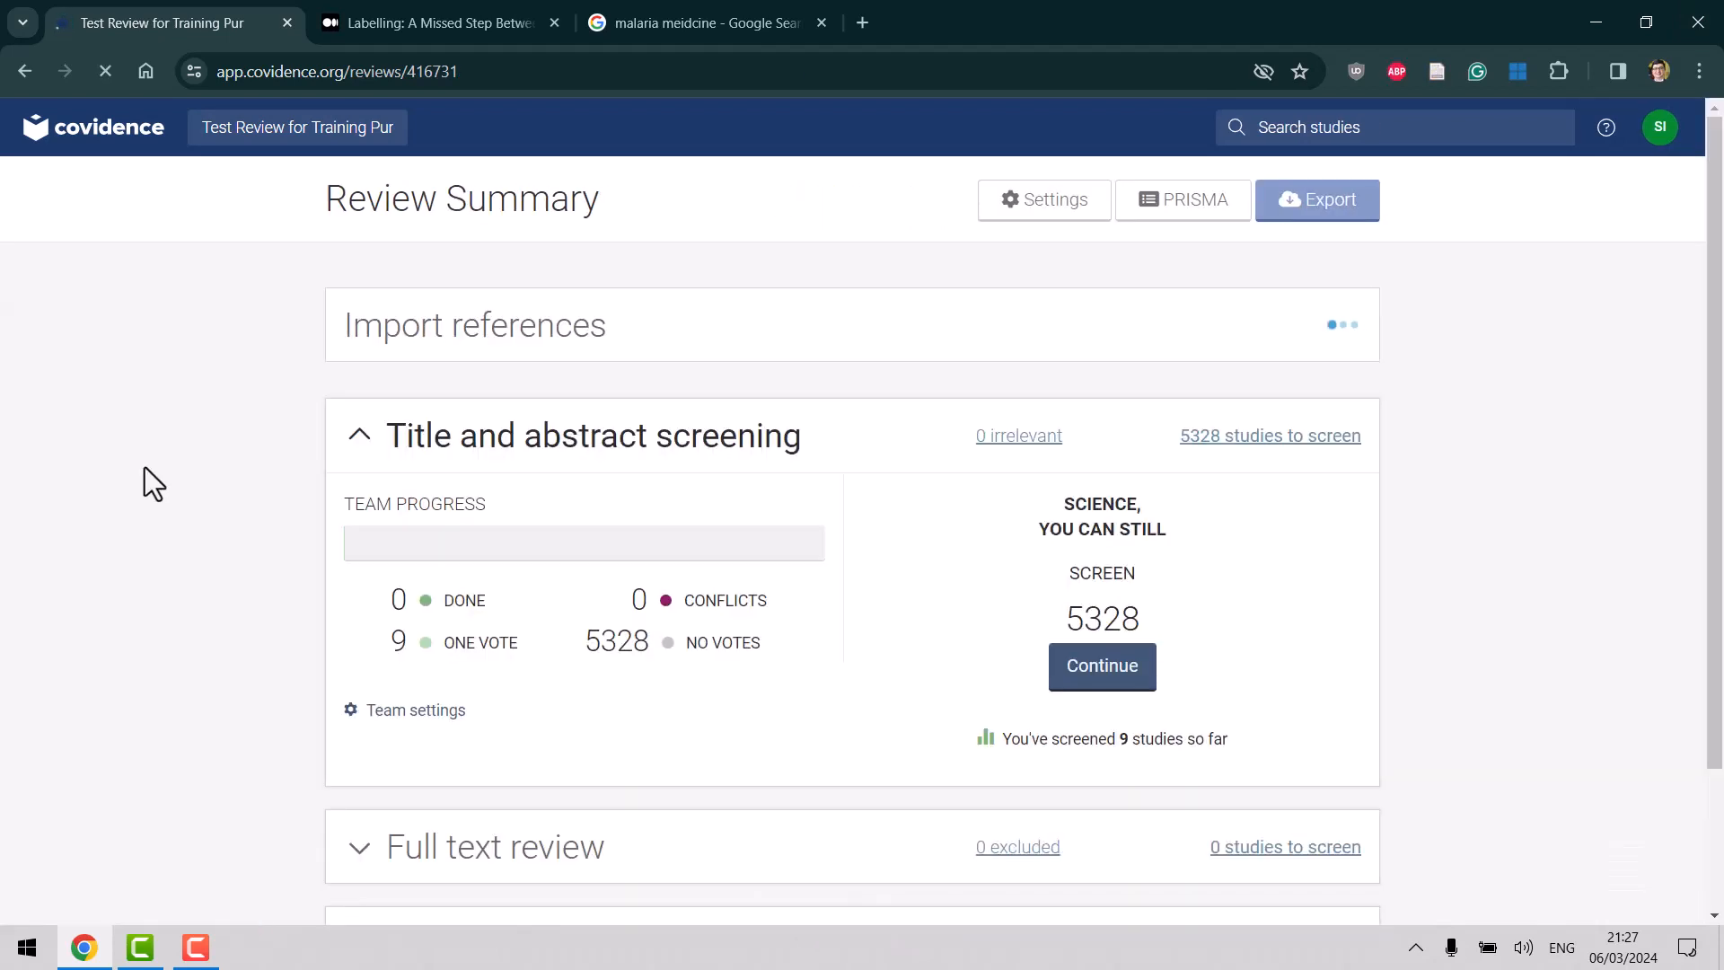
pyautogui.scroll(-2, 1721, 611)
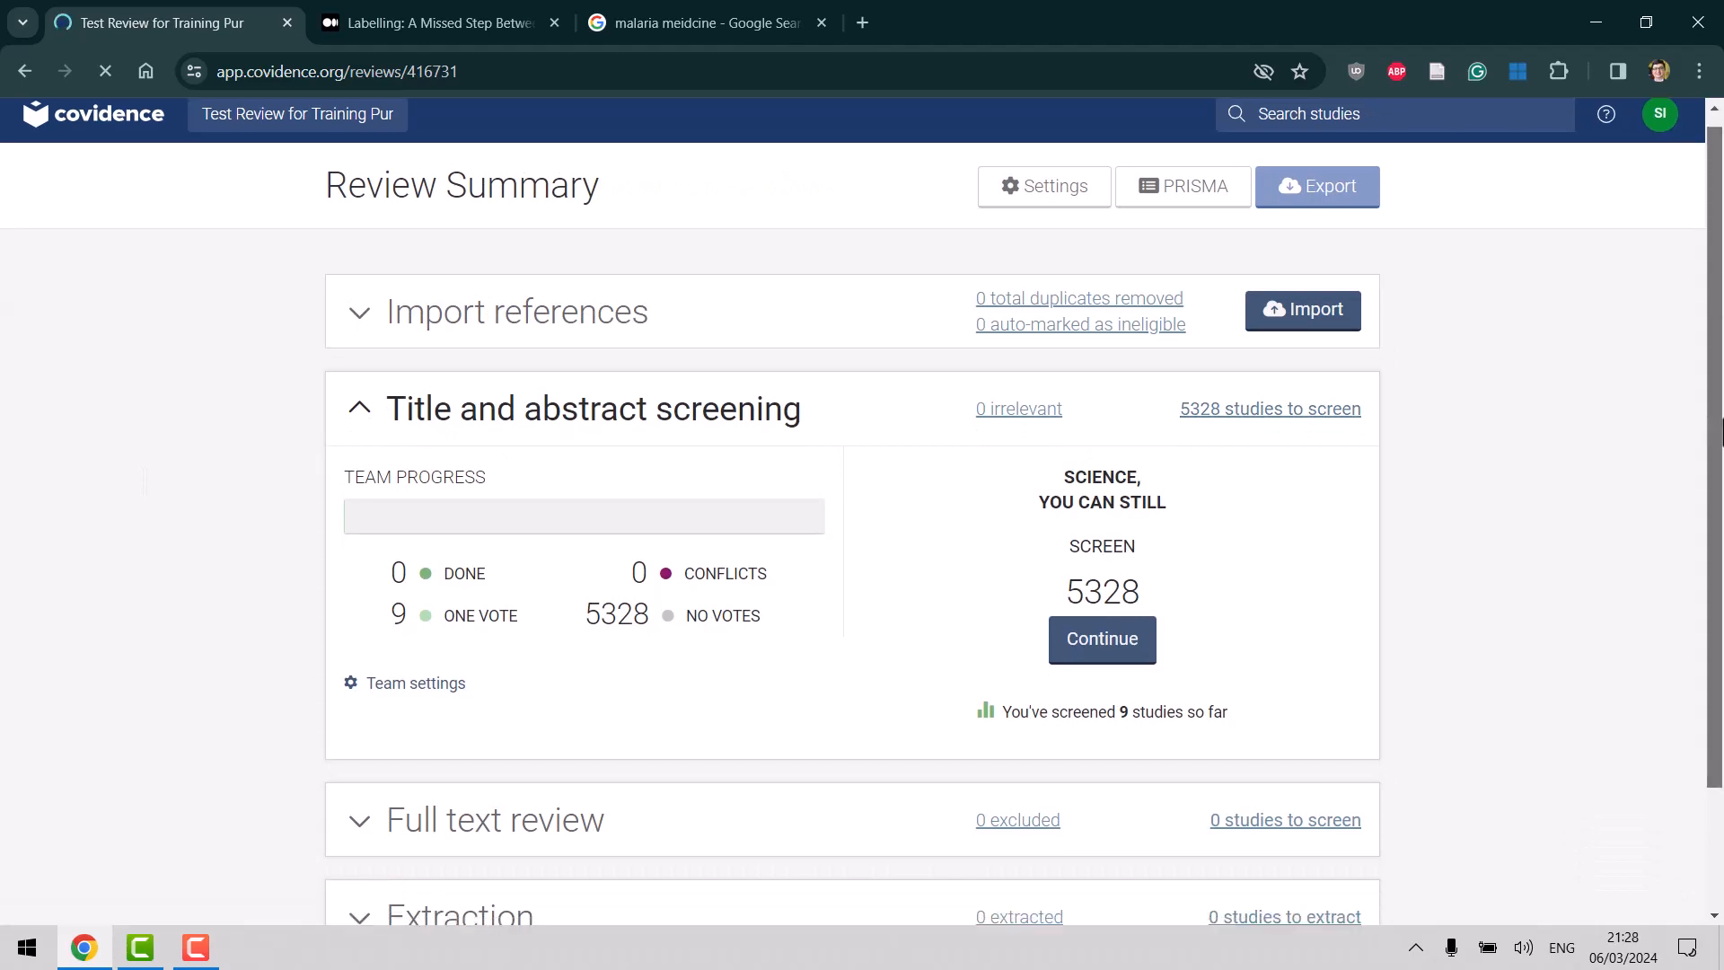
pyautogui.scroll(2, 1720, 610)
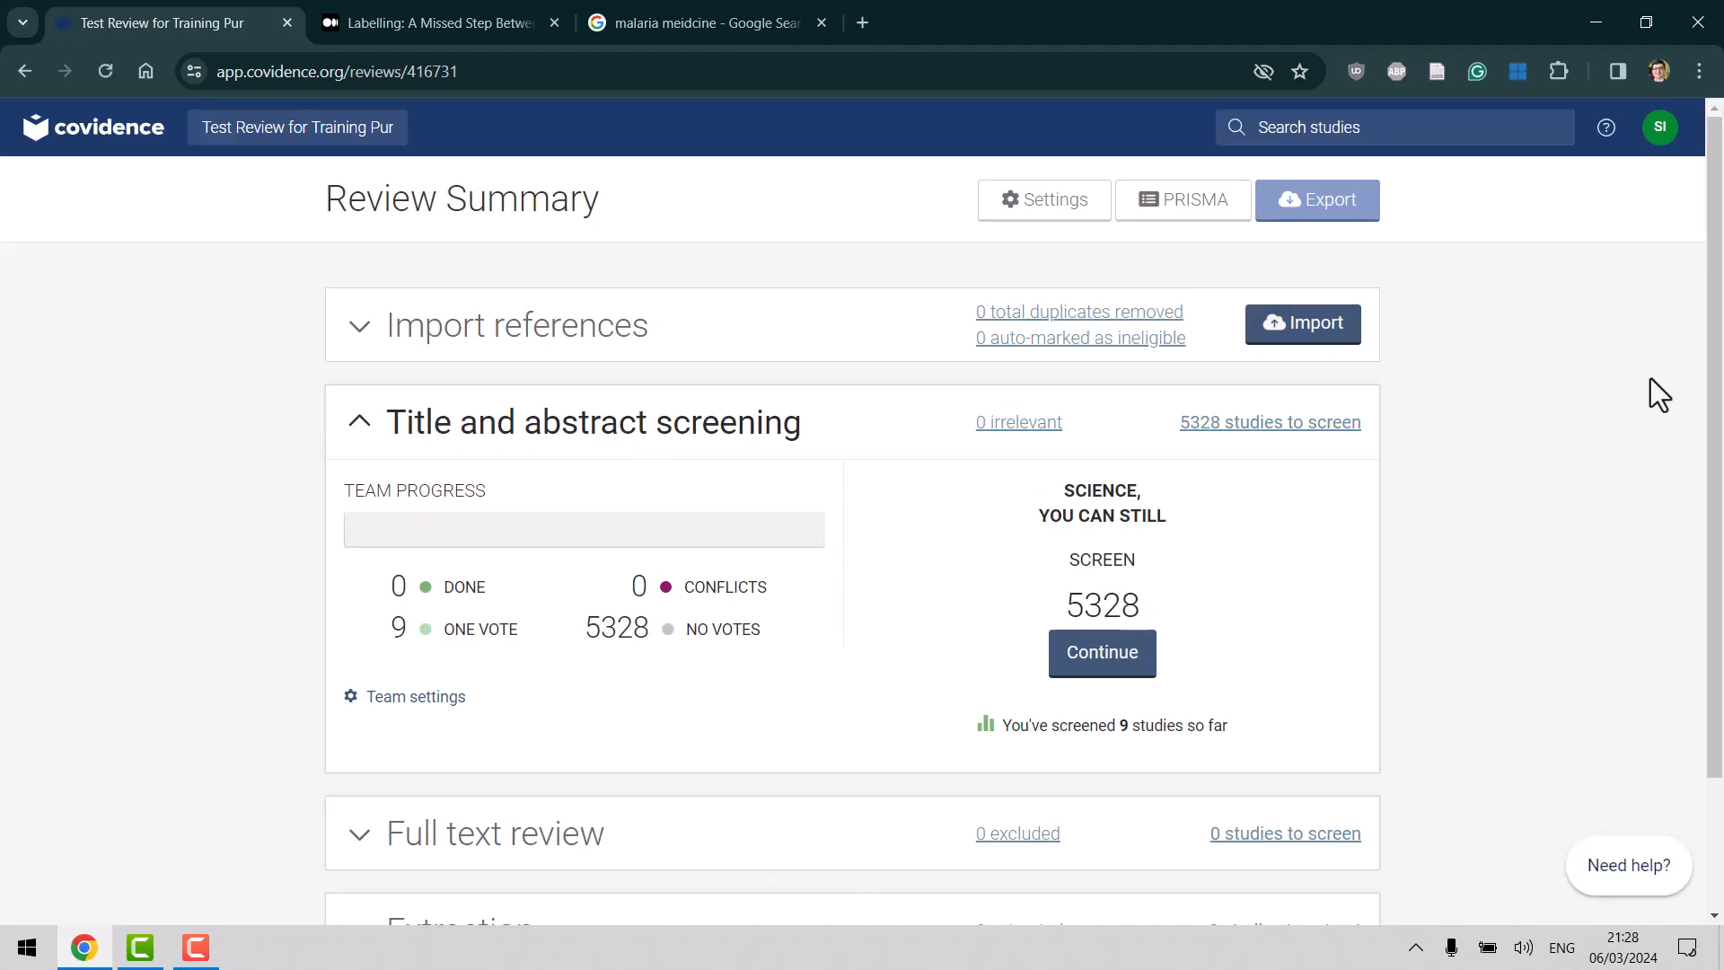
pyautogui.scroll(-2, 1717, 323)
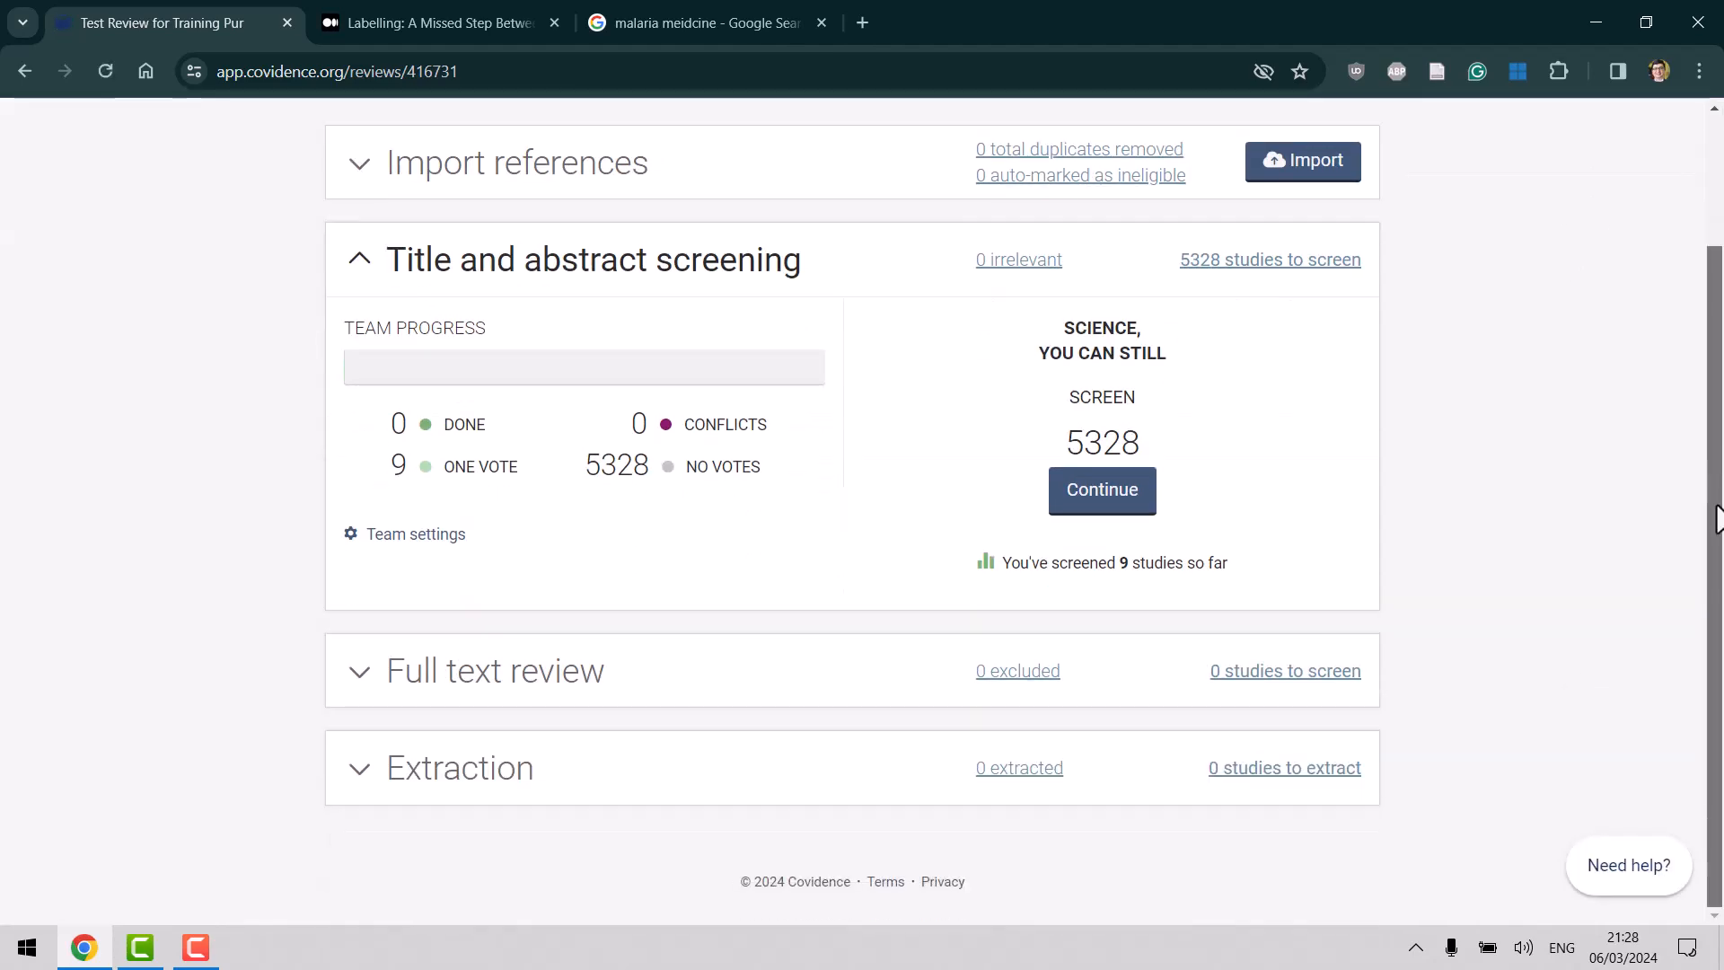
pyautogui.scroll(2, 1720, 166)
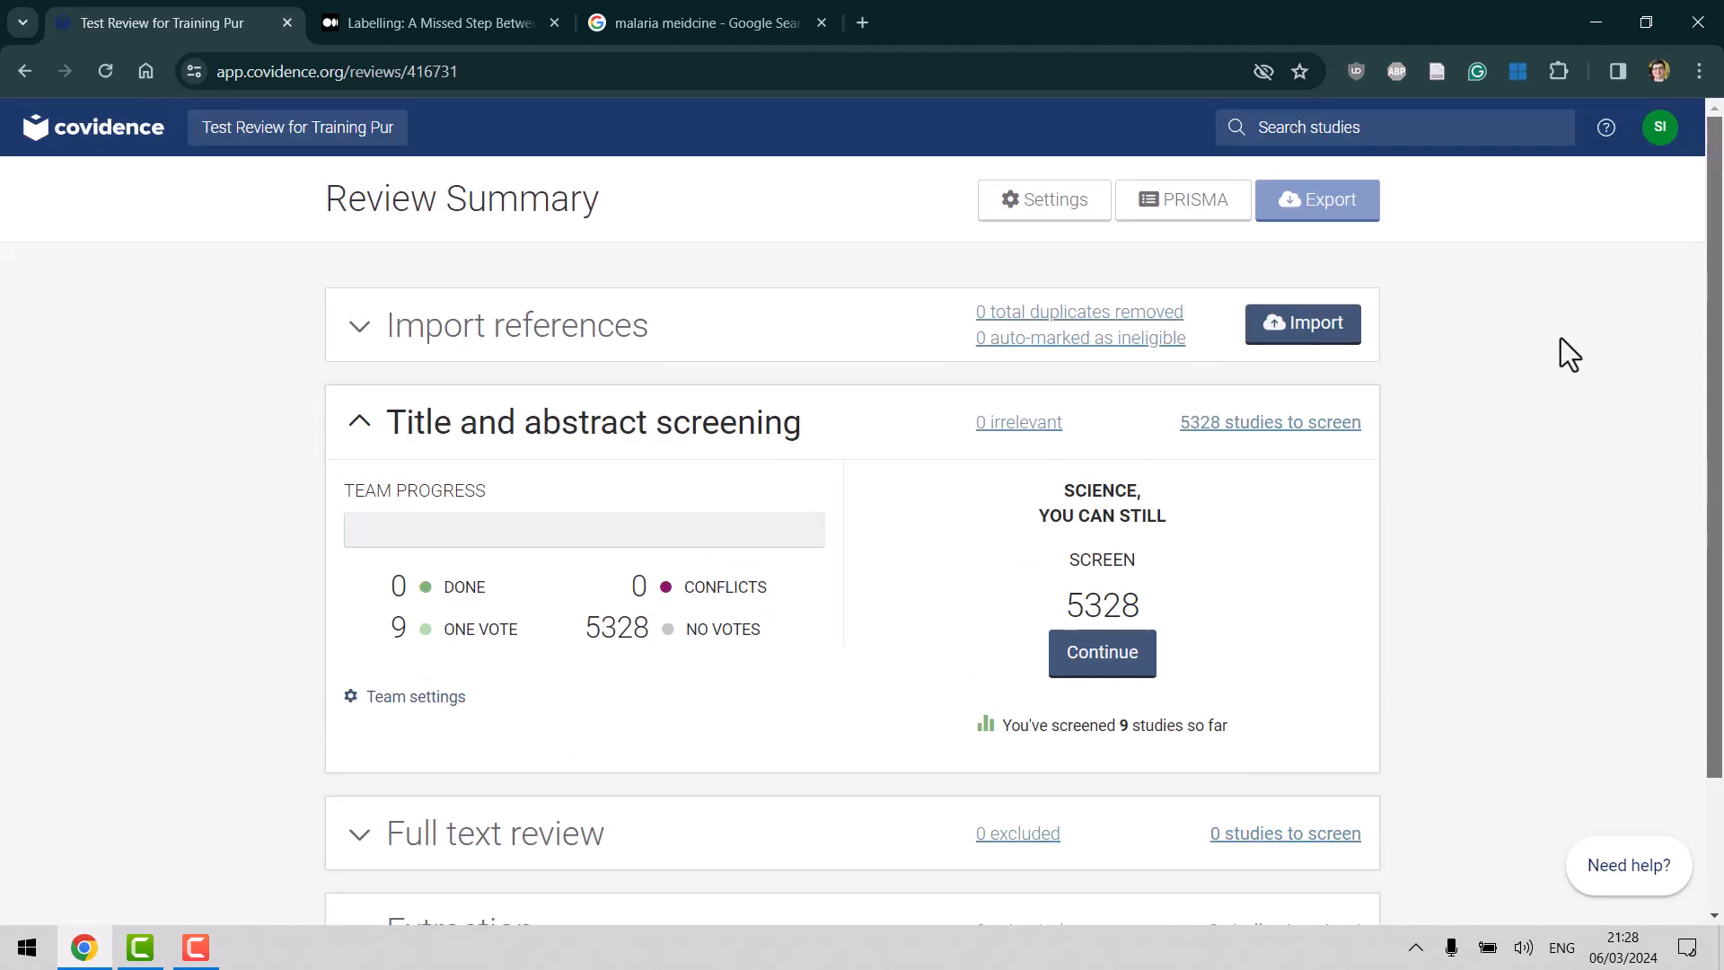